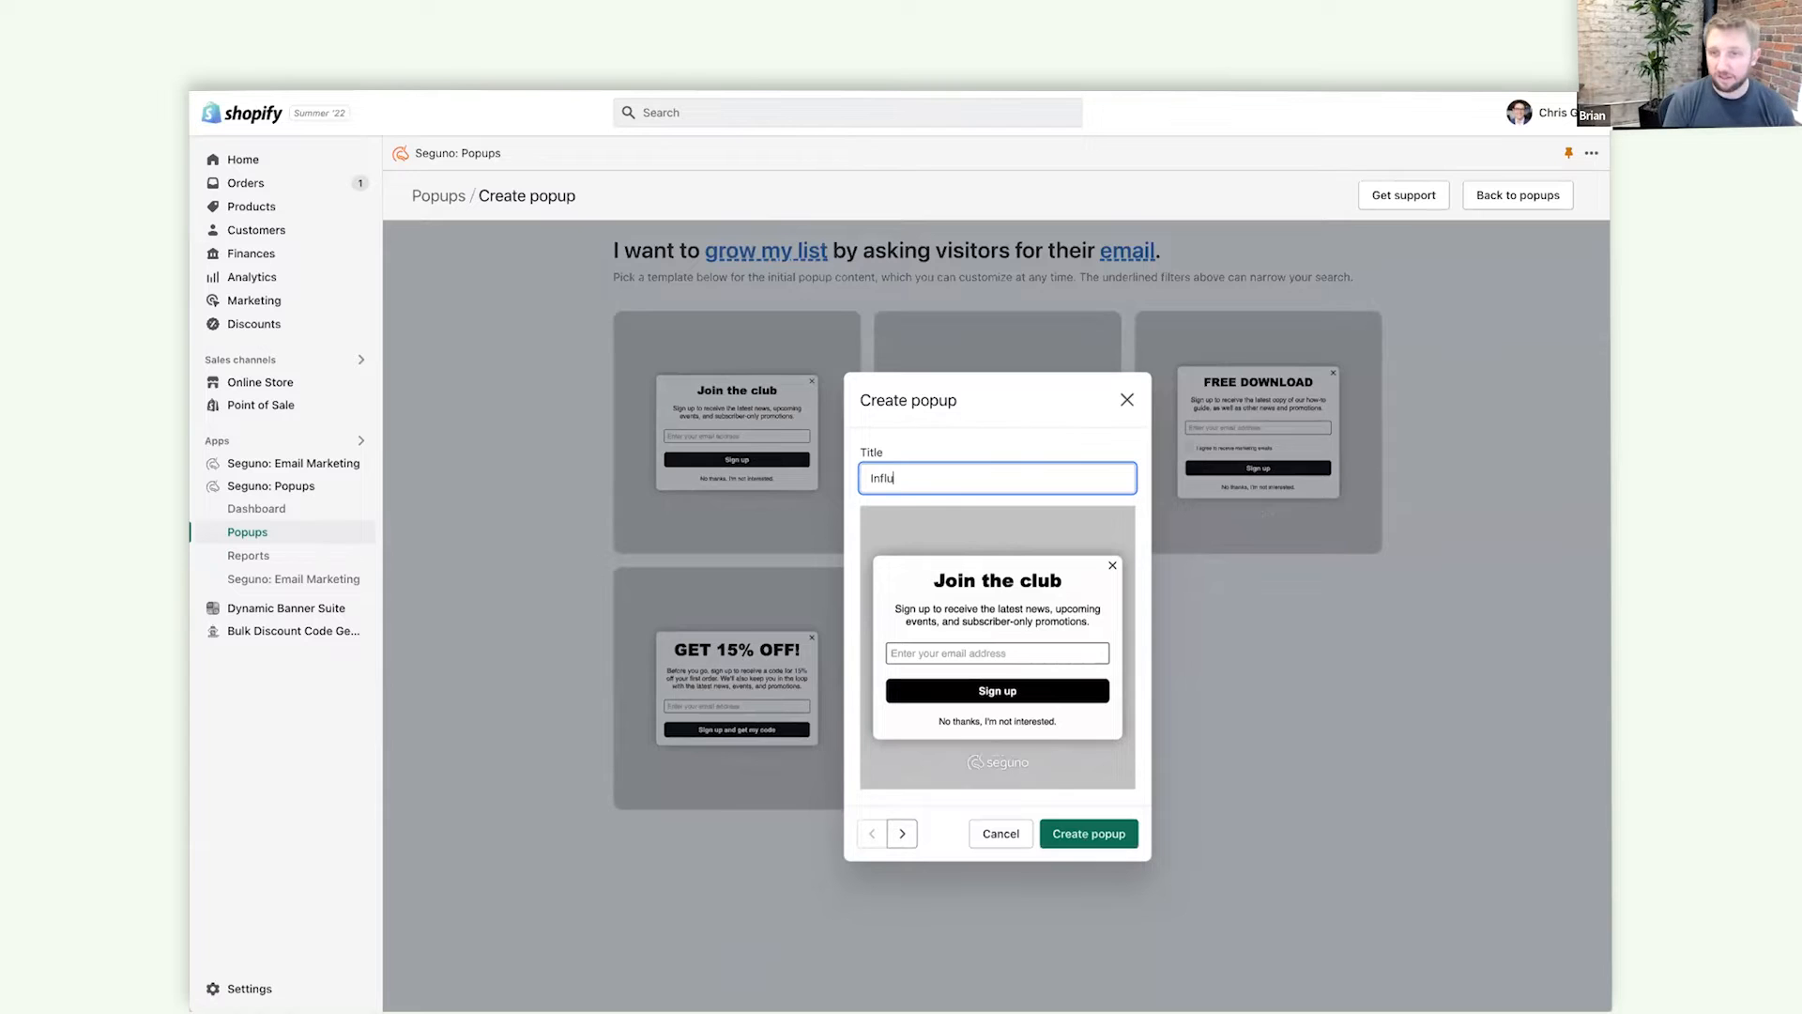
Create the popup with the title "Influx - Demo" and set its width to 600 px in the theme settings.
type("Demo")
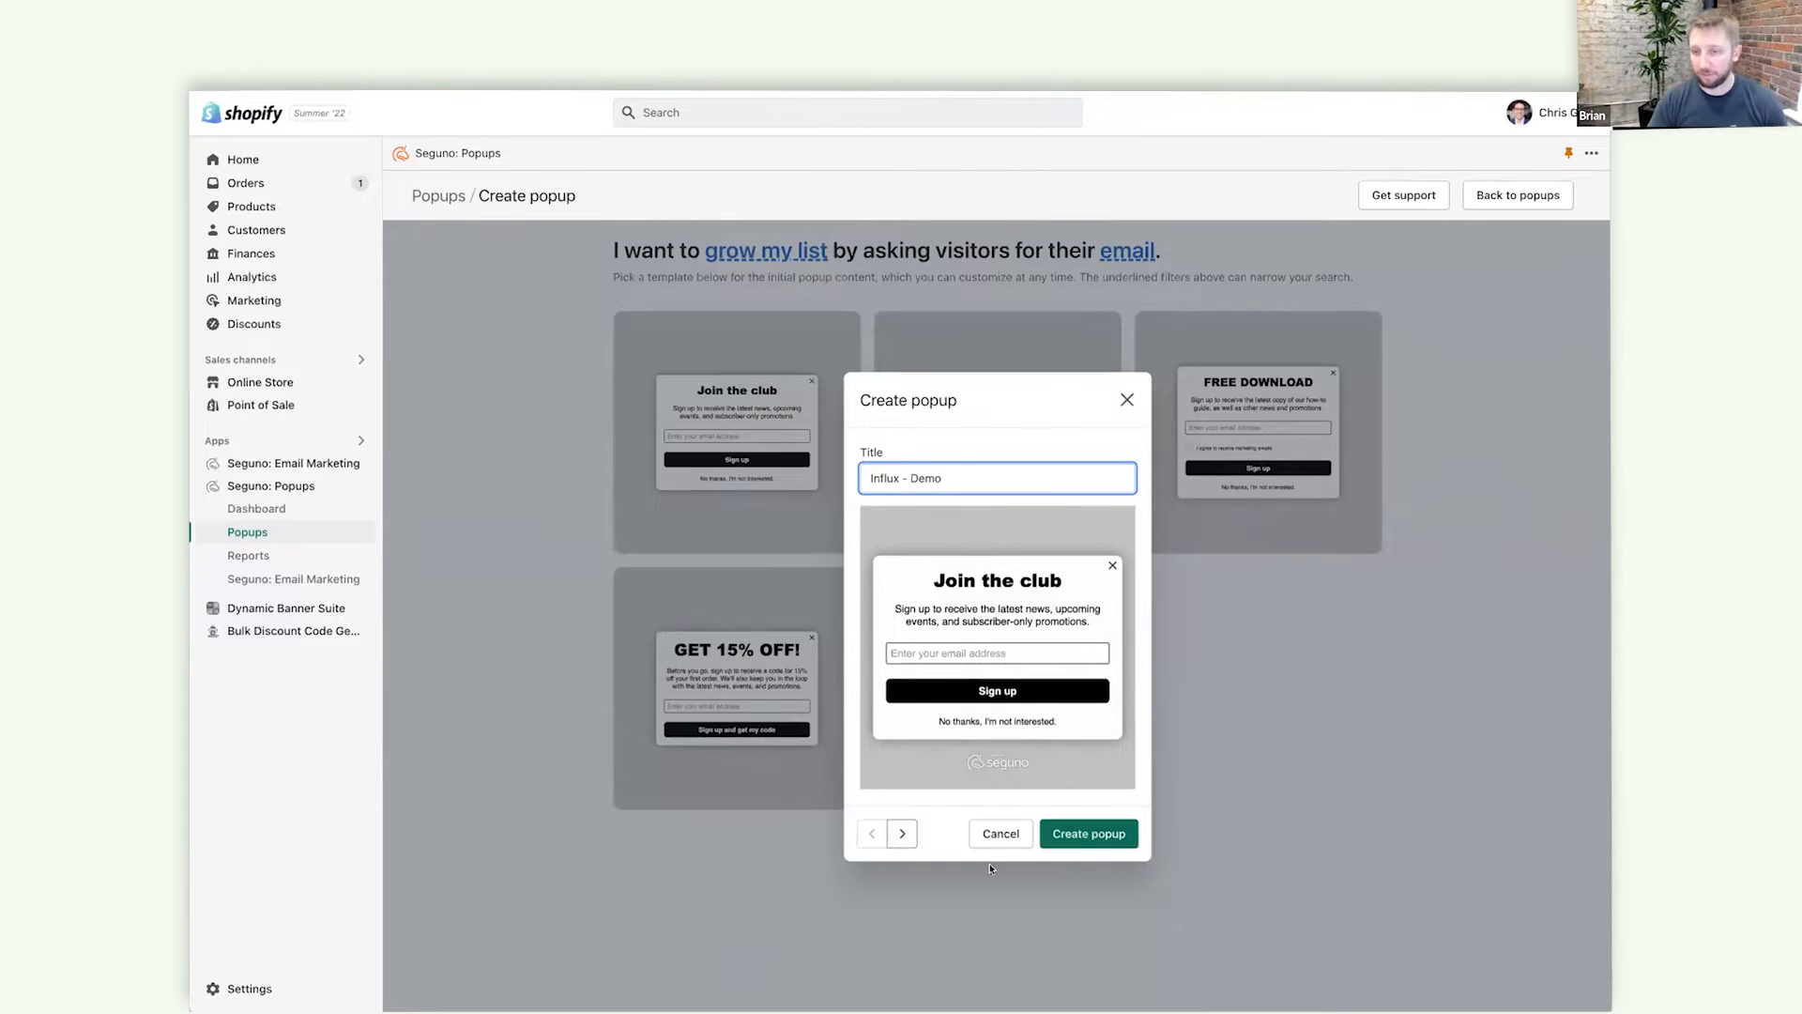
left_click(1090, 842)
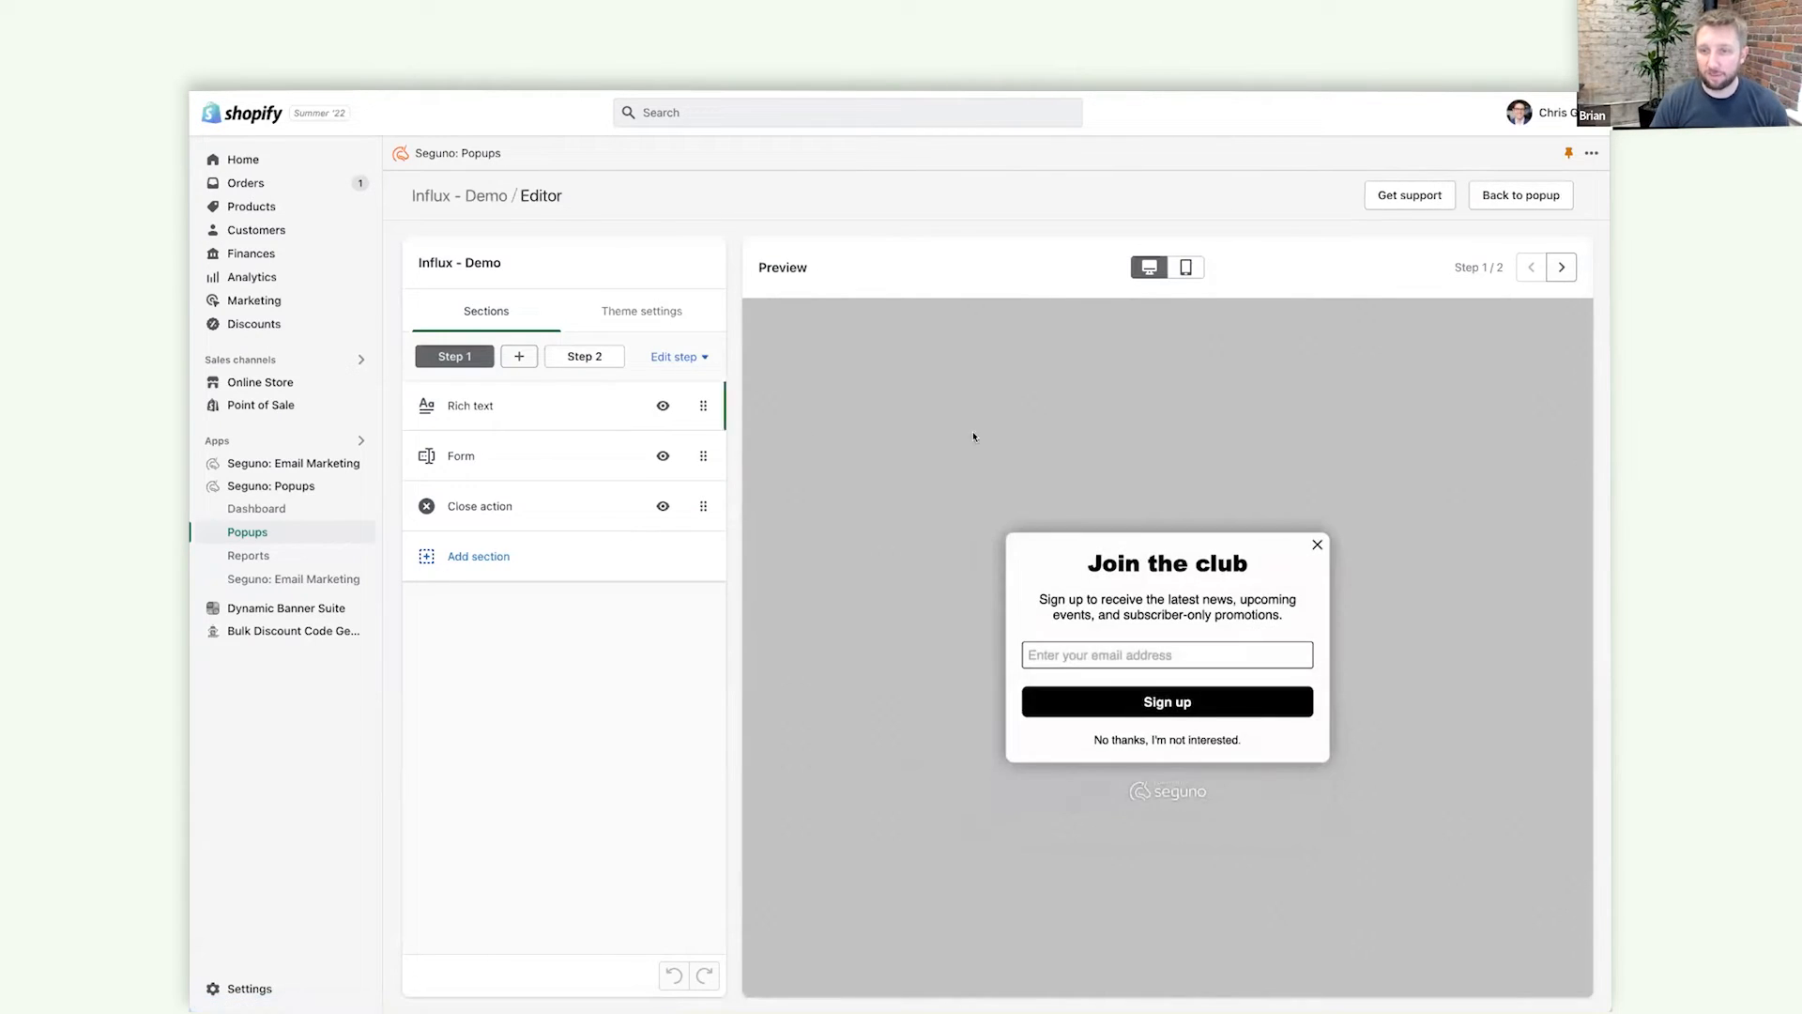
left_click(644, 311)
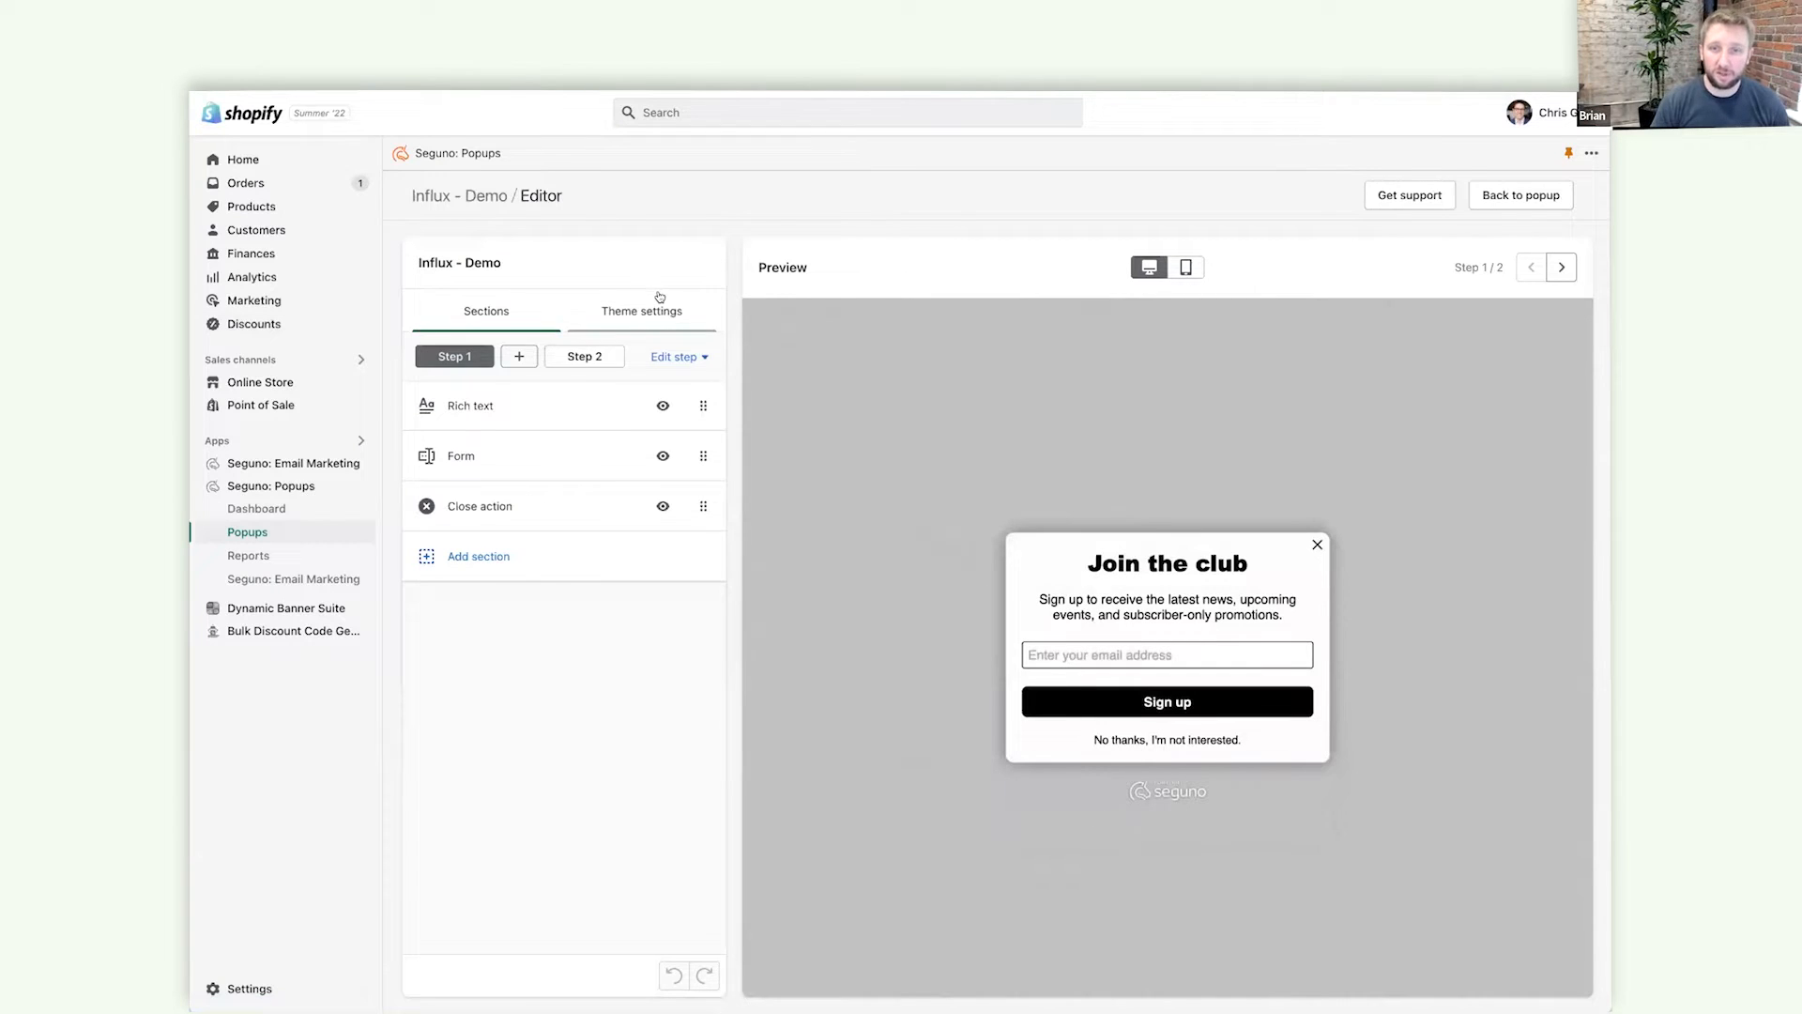
left_click(570, 375)
left_click_drag(519, 368, 581, 365)
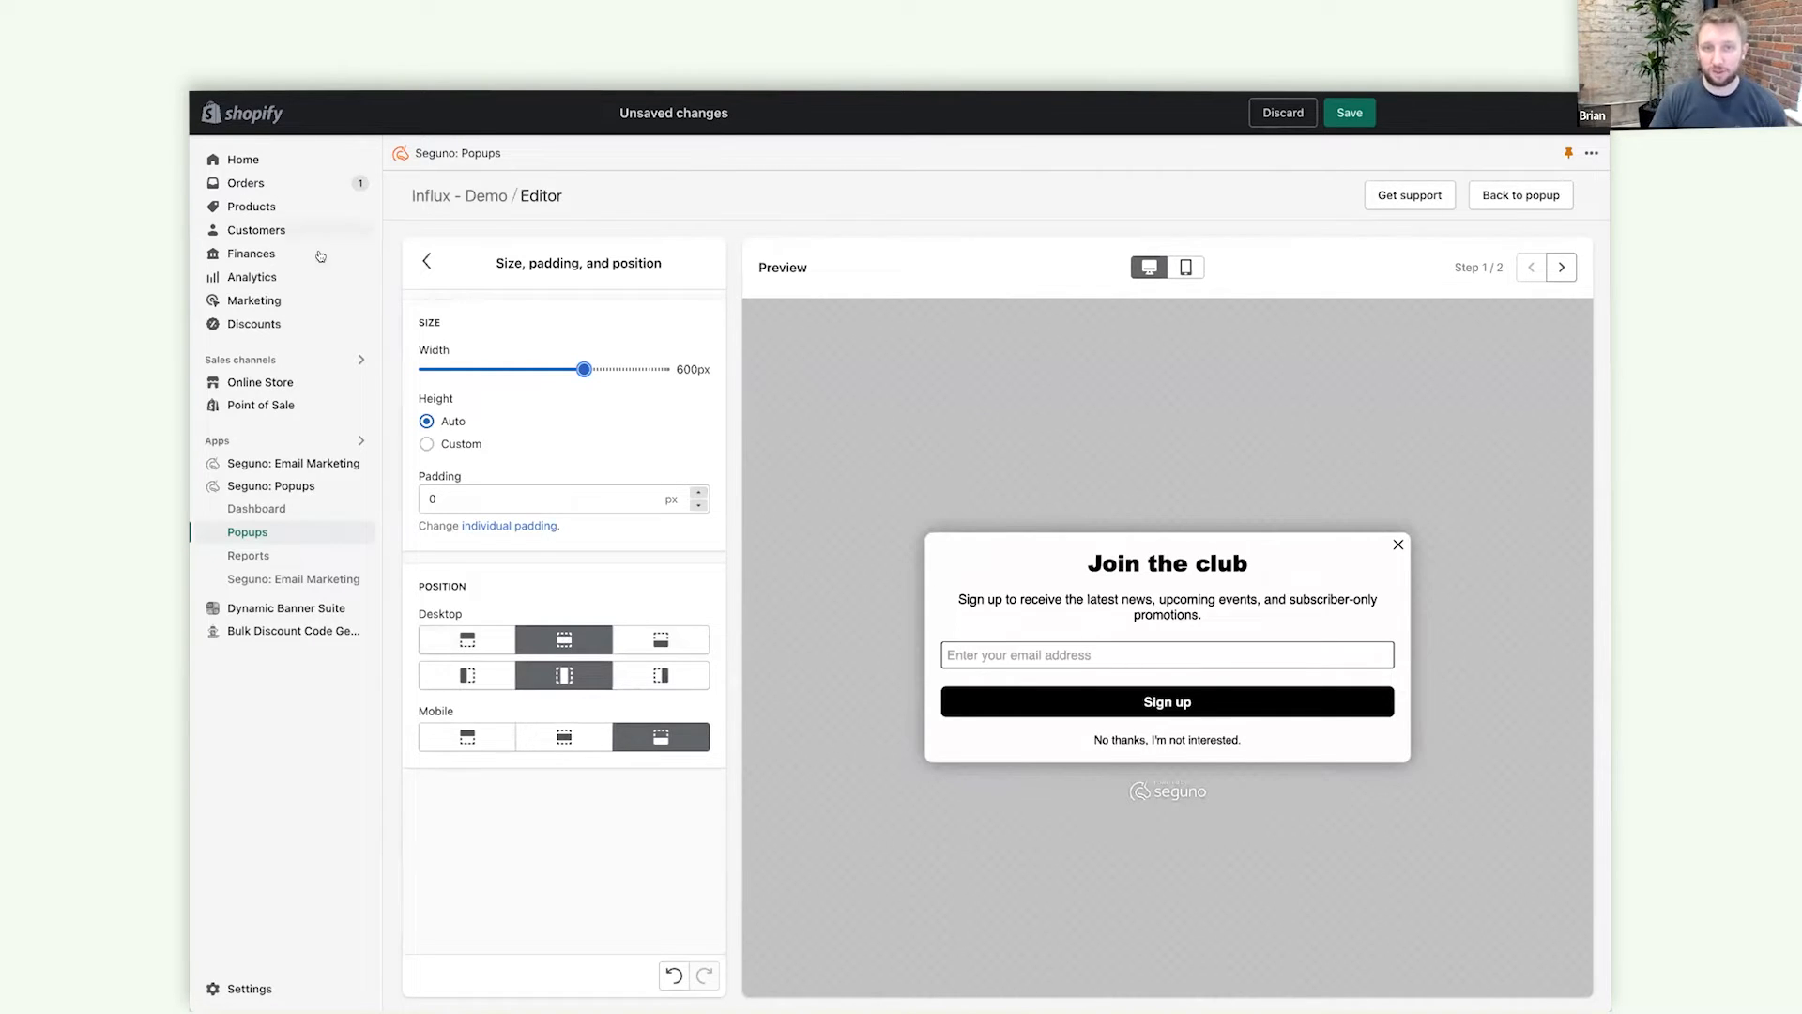
left_click(427, 261)
Set the popup's background image to the library photo of the woman in the white crop top.
left_click(502, 424)
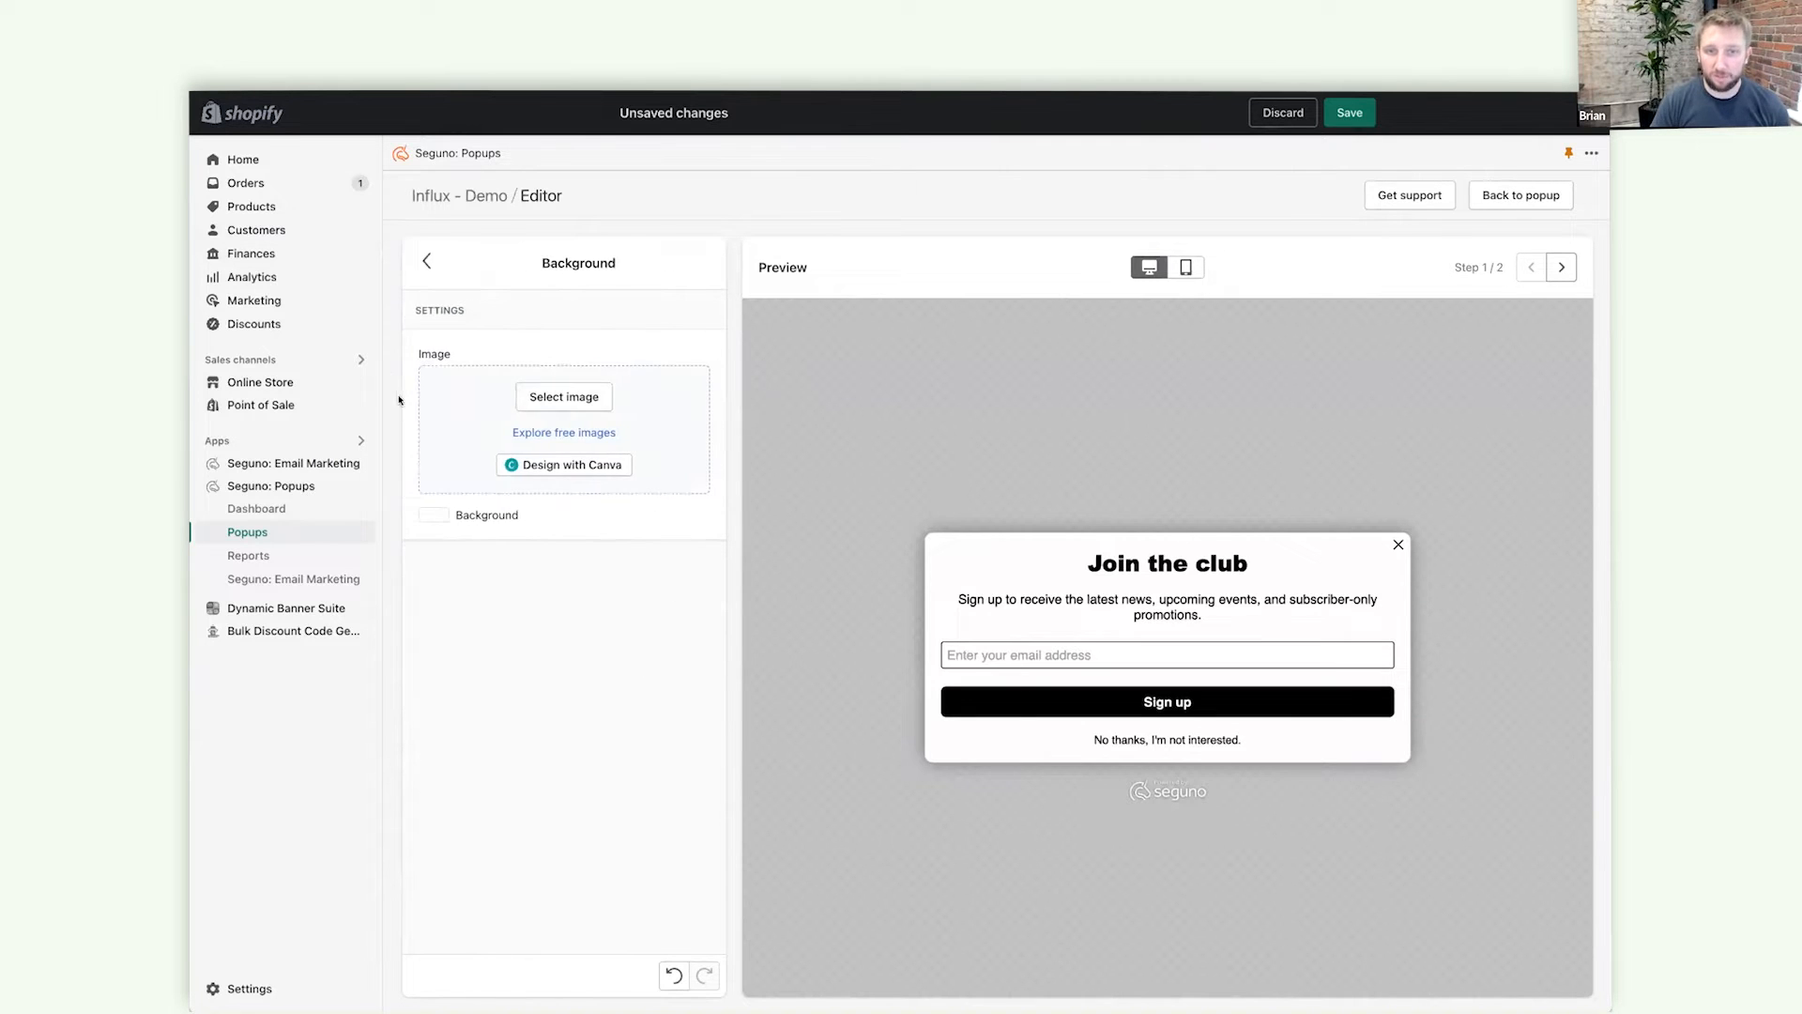
left_click(529, 399)
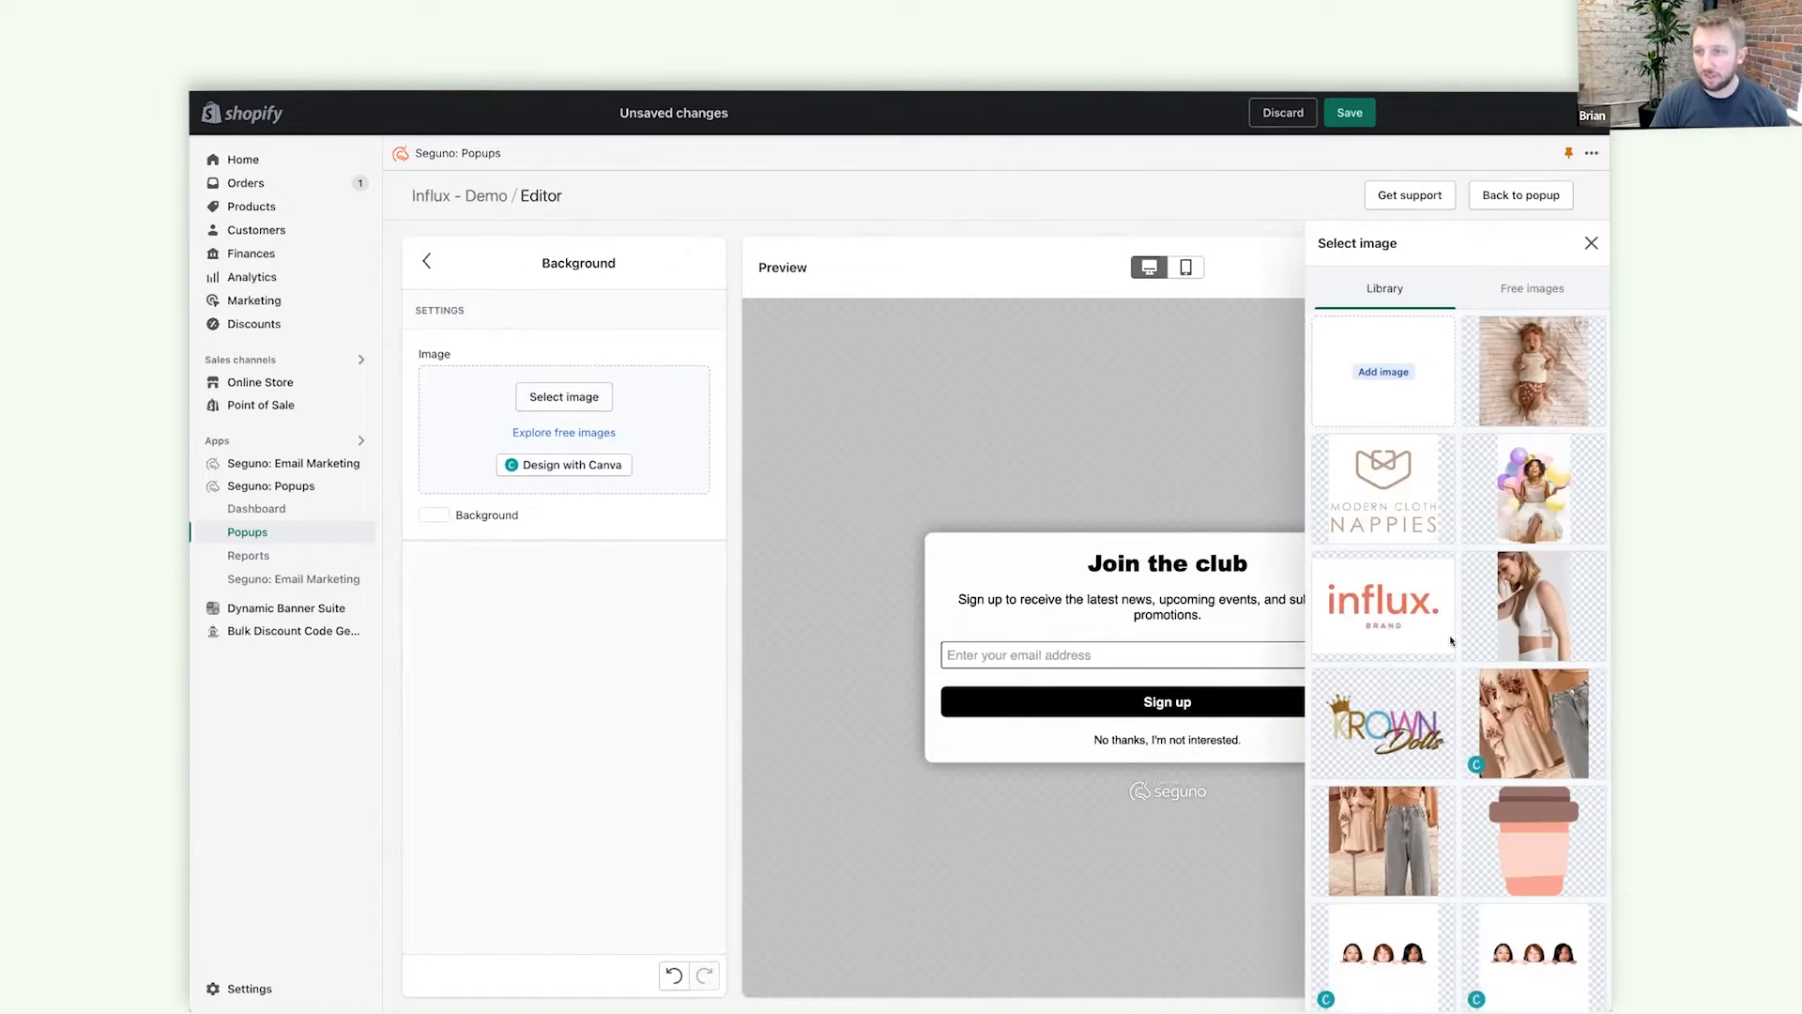
left_click(1528, 621)
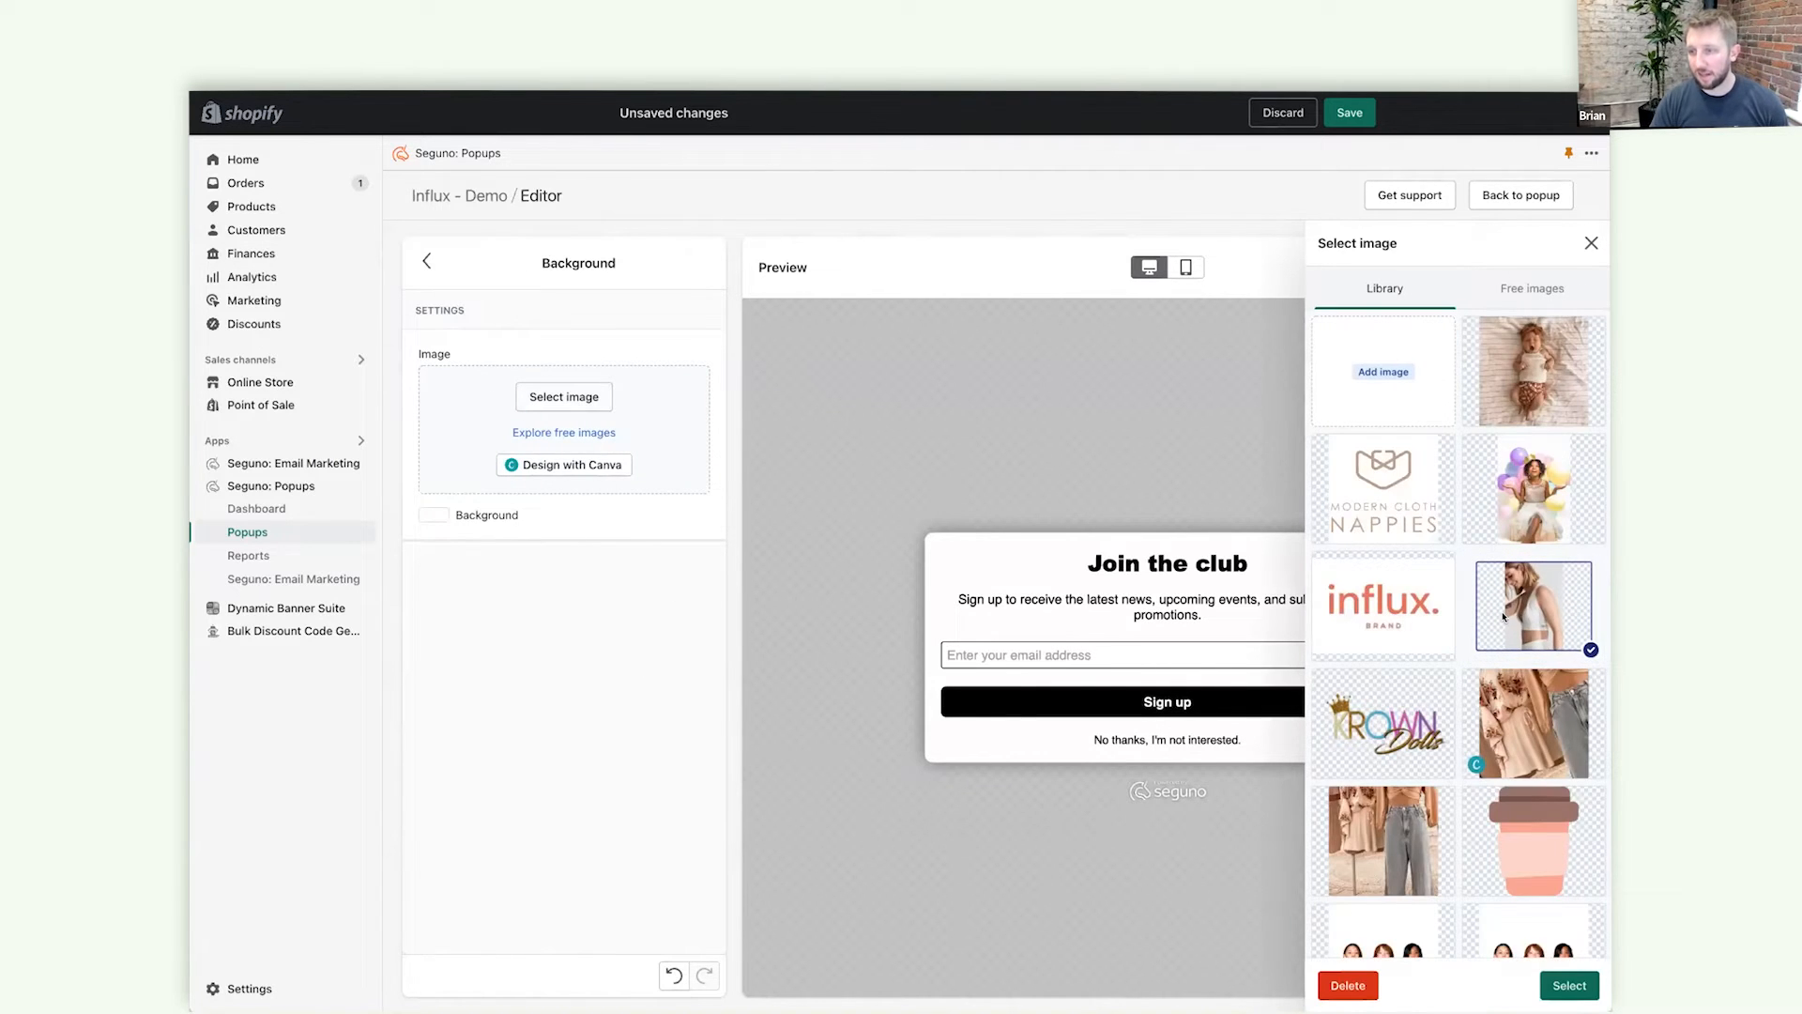
left_click(1557, 988)
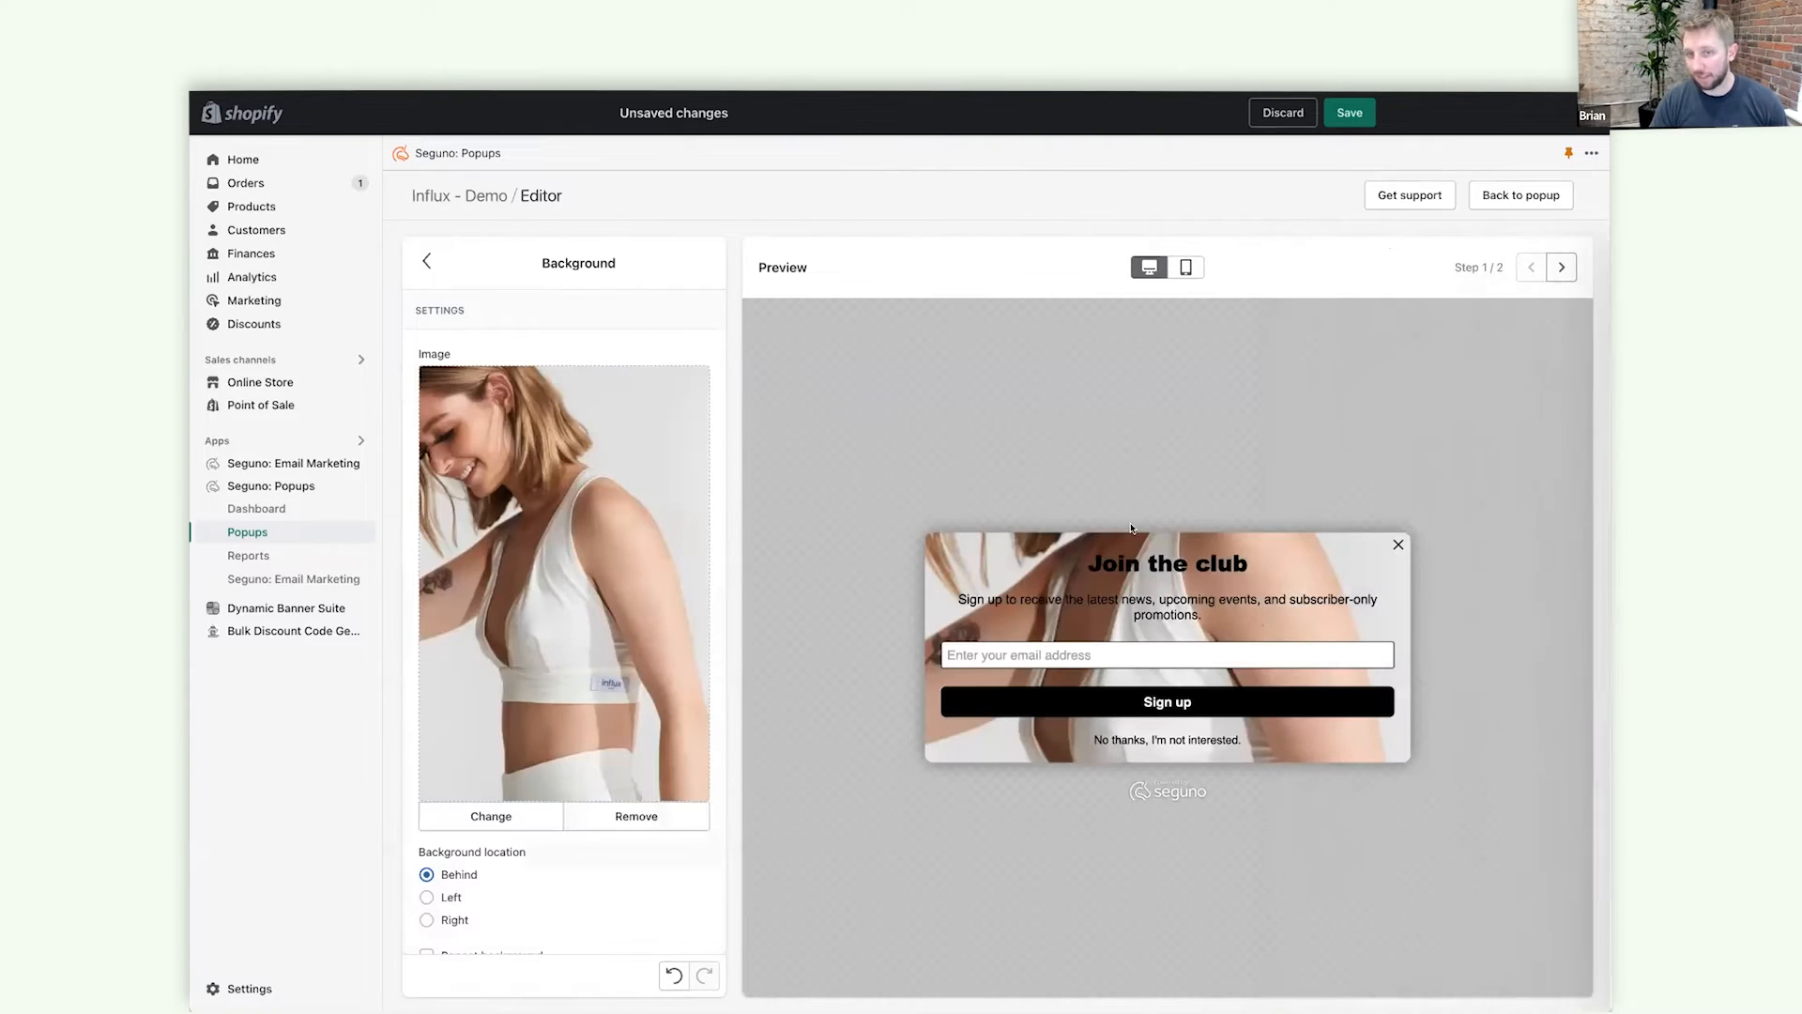
Set the background location to Right and hide the background on mobile.
left_click(450, 919)
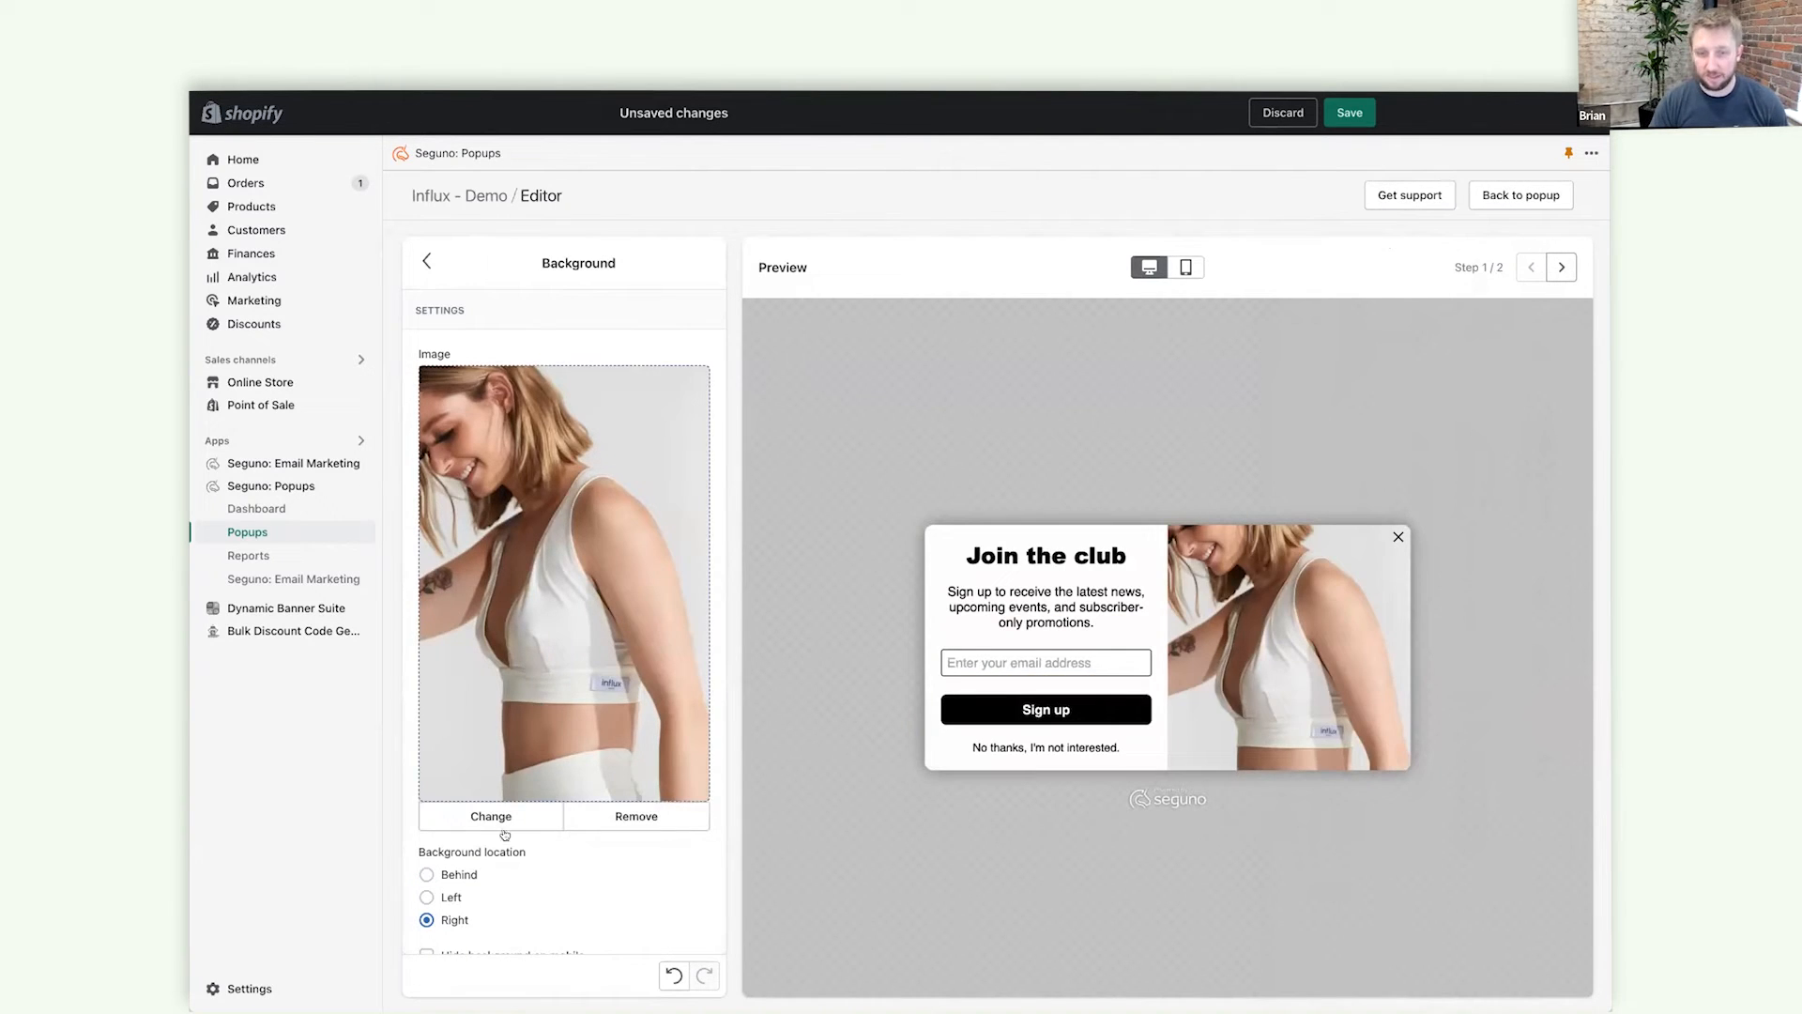
scroll(510, 763, "down", 3)
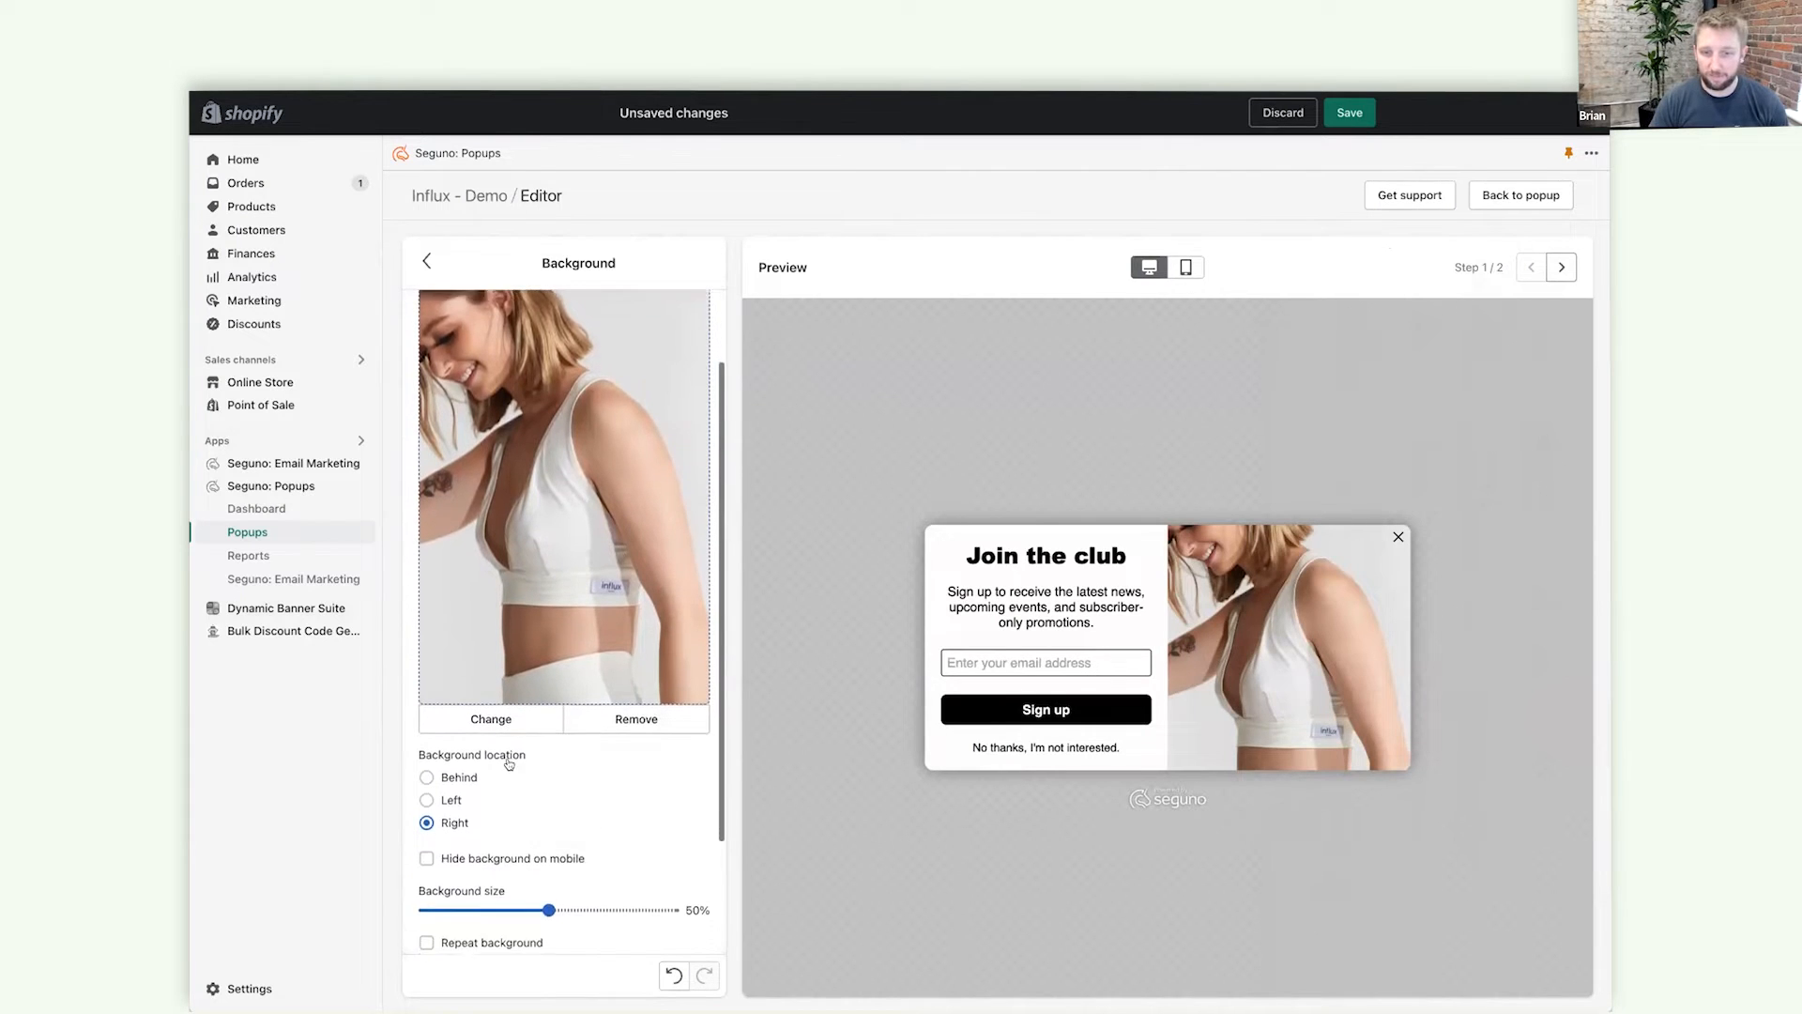
left_click(499, 789)
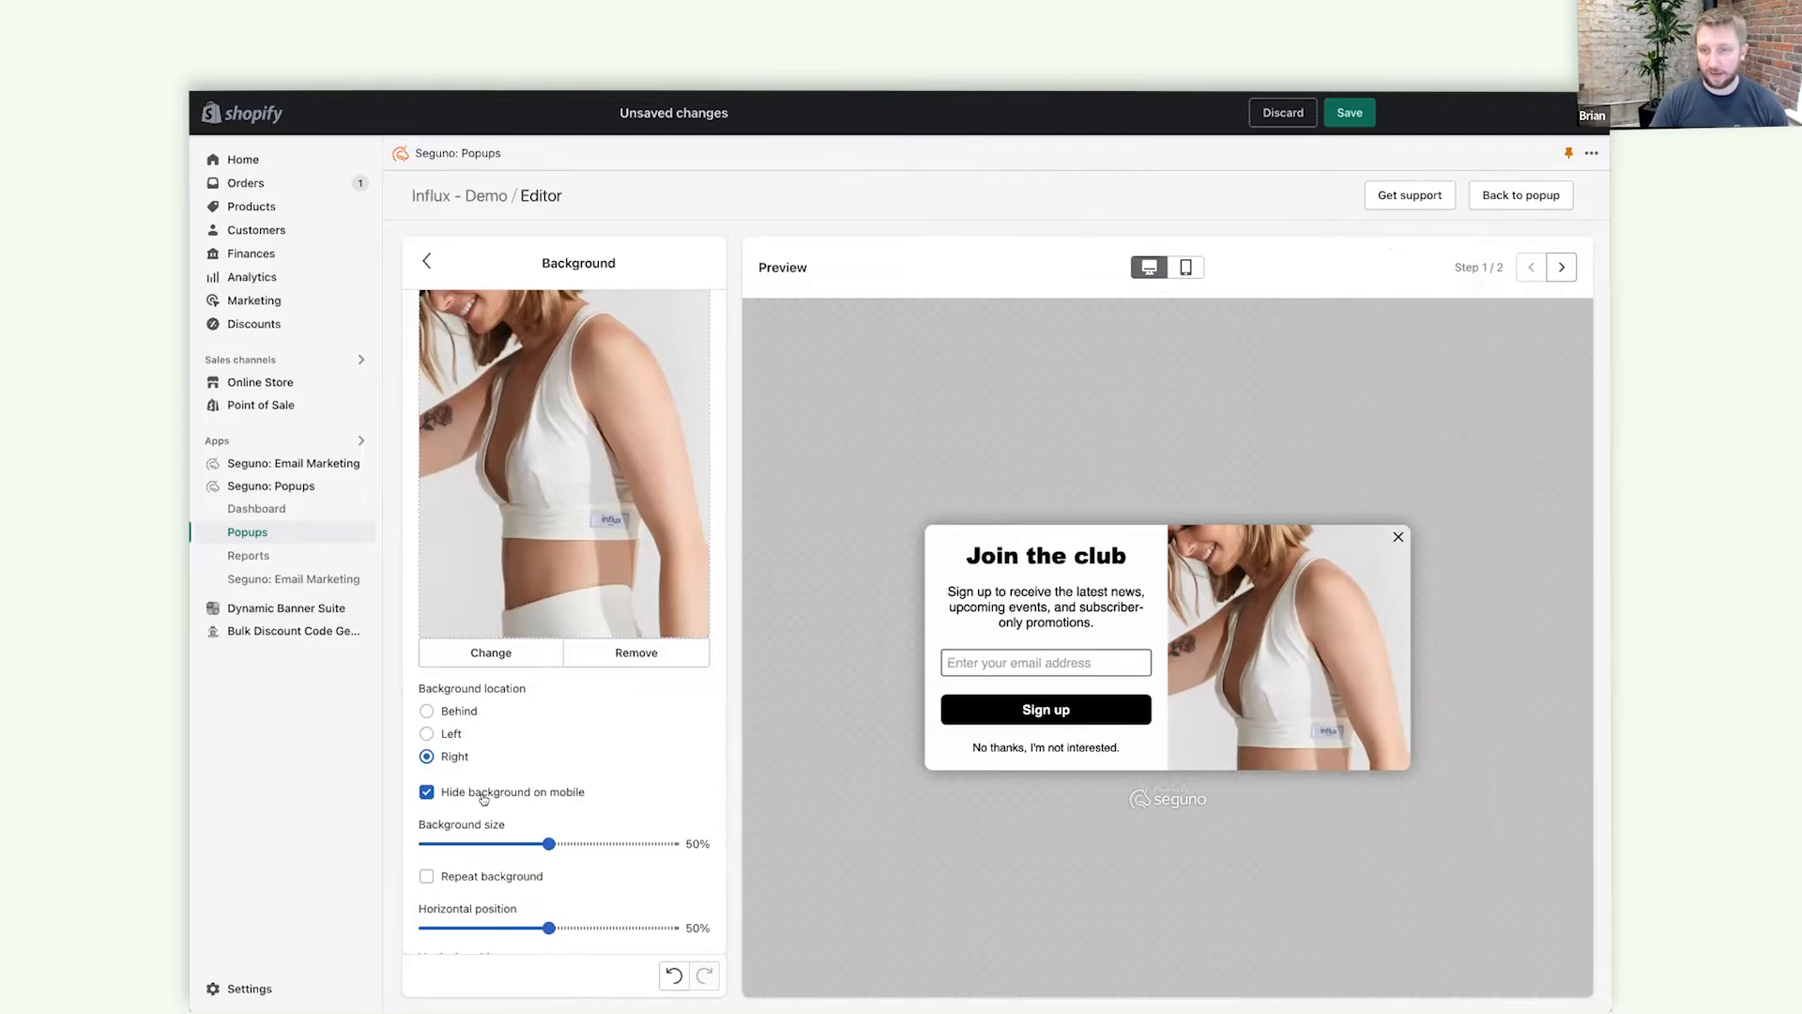
scroll(484, 797, "down", 2)
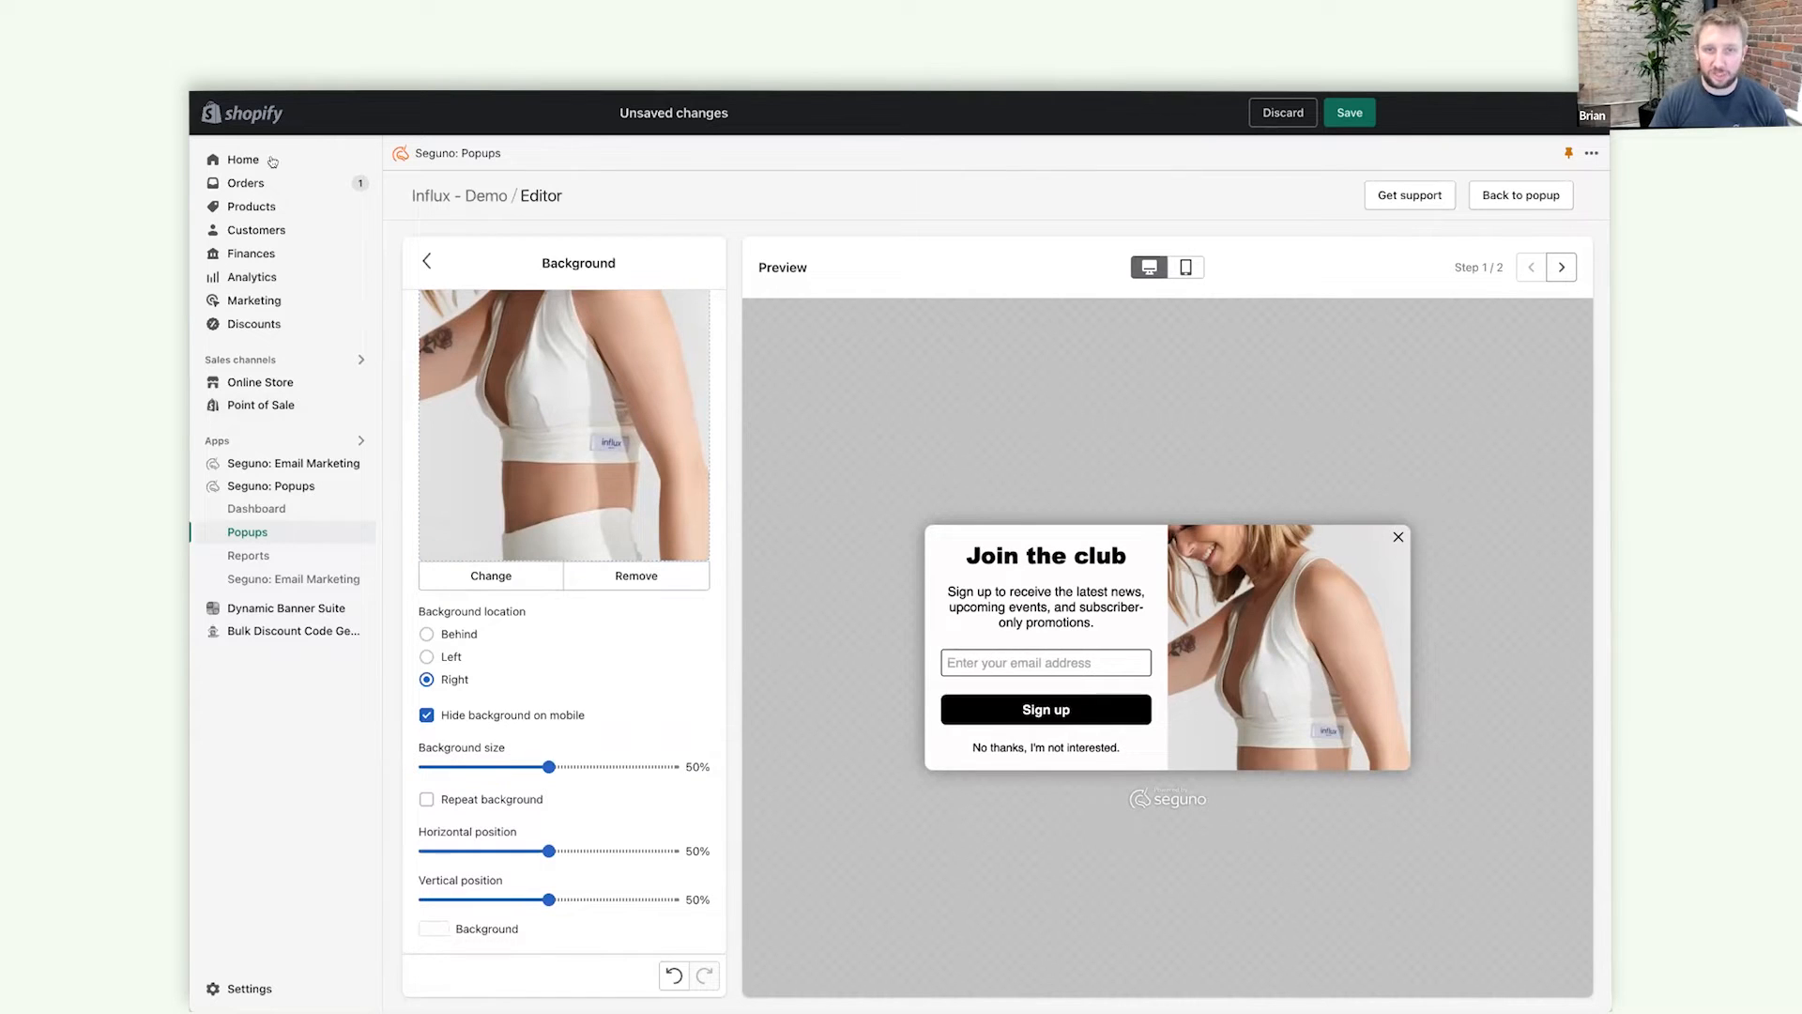
scroll(563, 469, "up", 5)
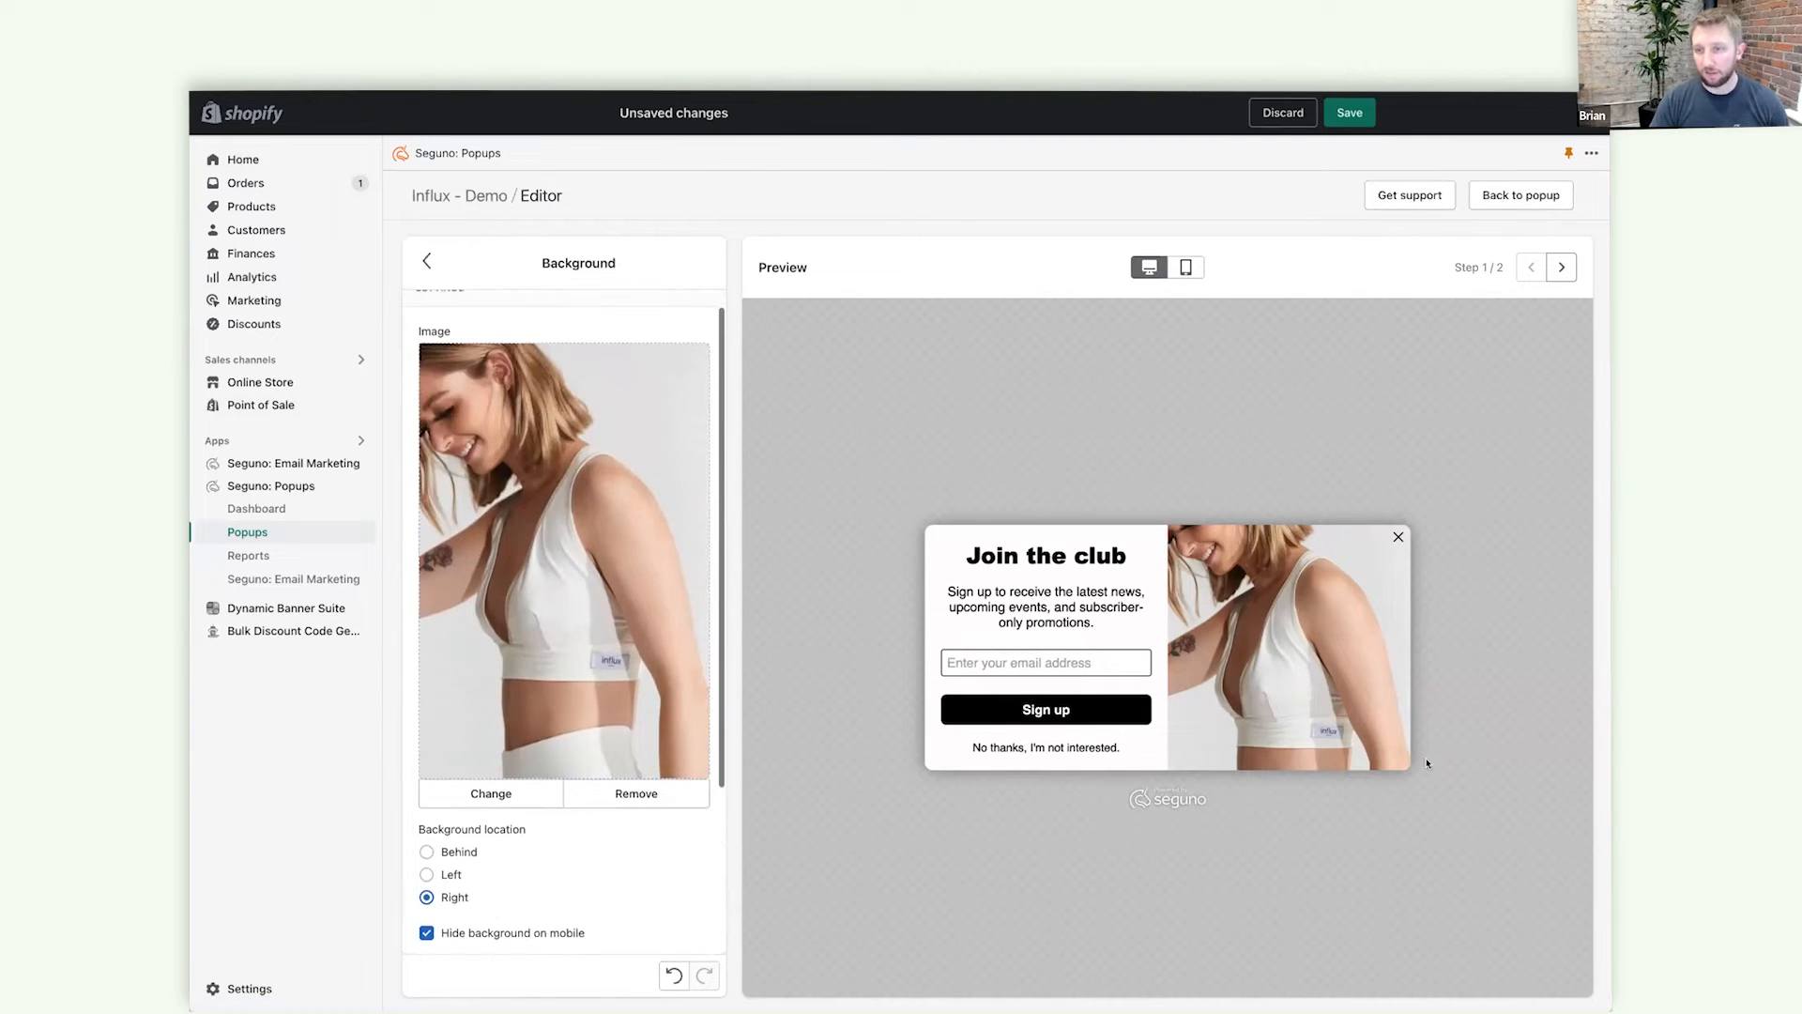
left_click(427, 264)
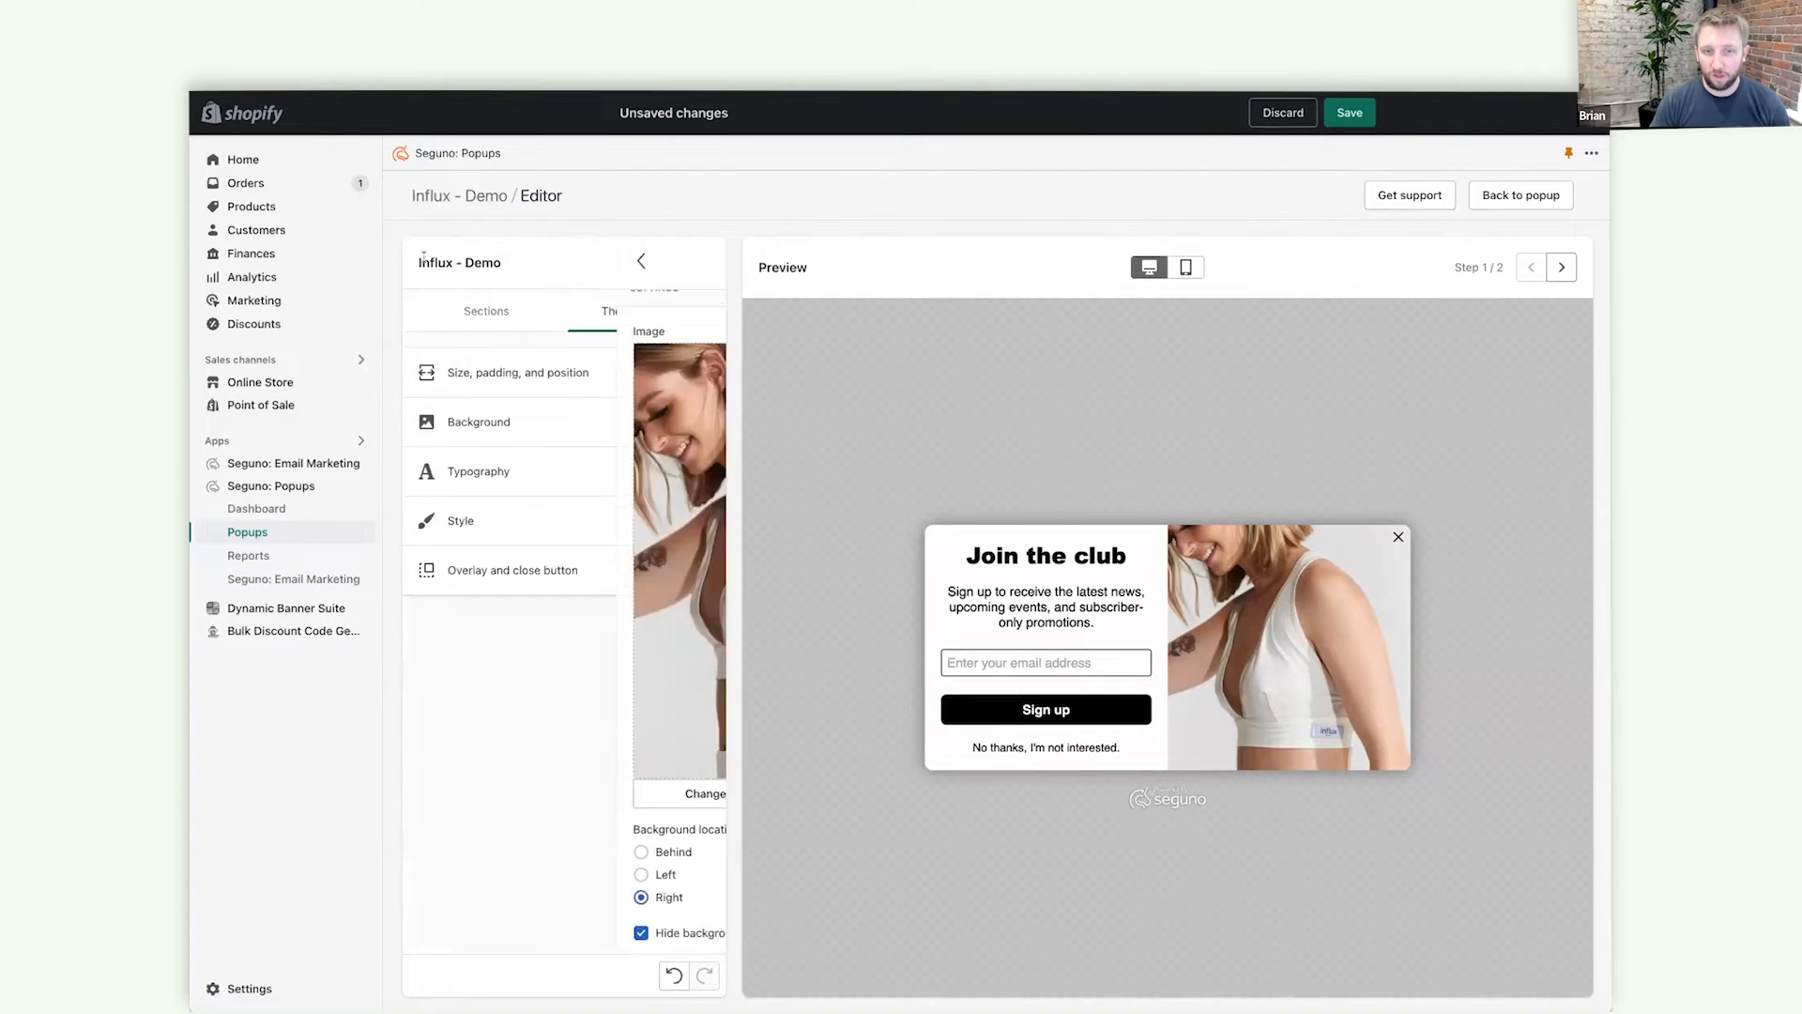
Give the popup square corners in the theme's style settings.
left_click(516, 525)
left_click(490, 439)
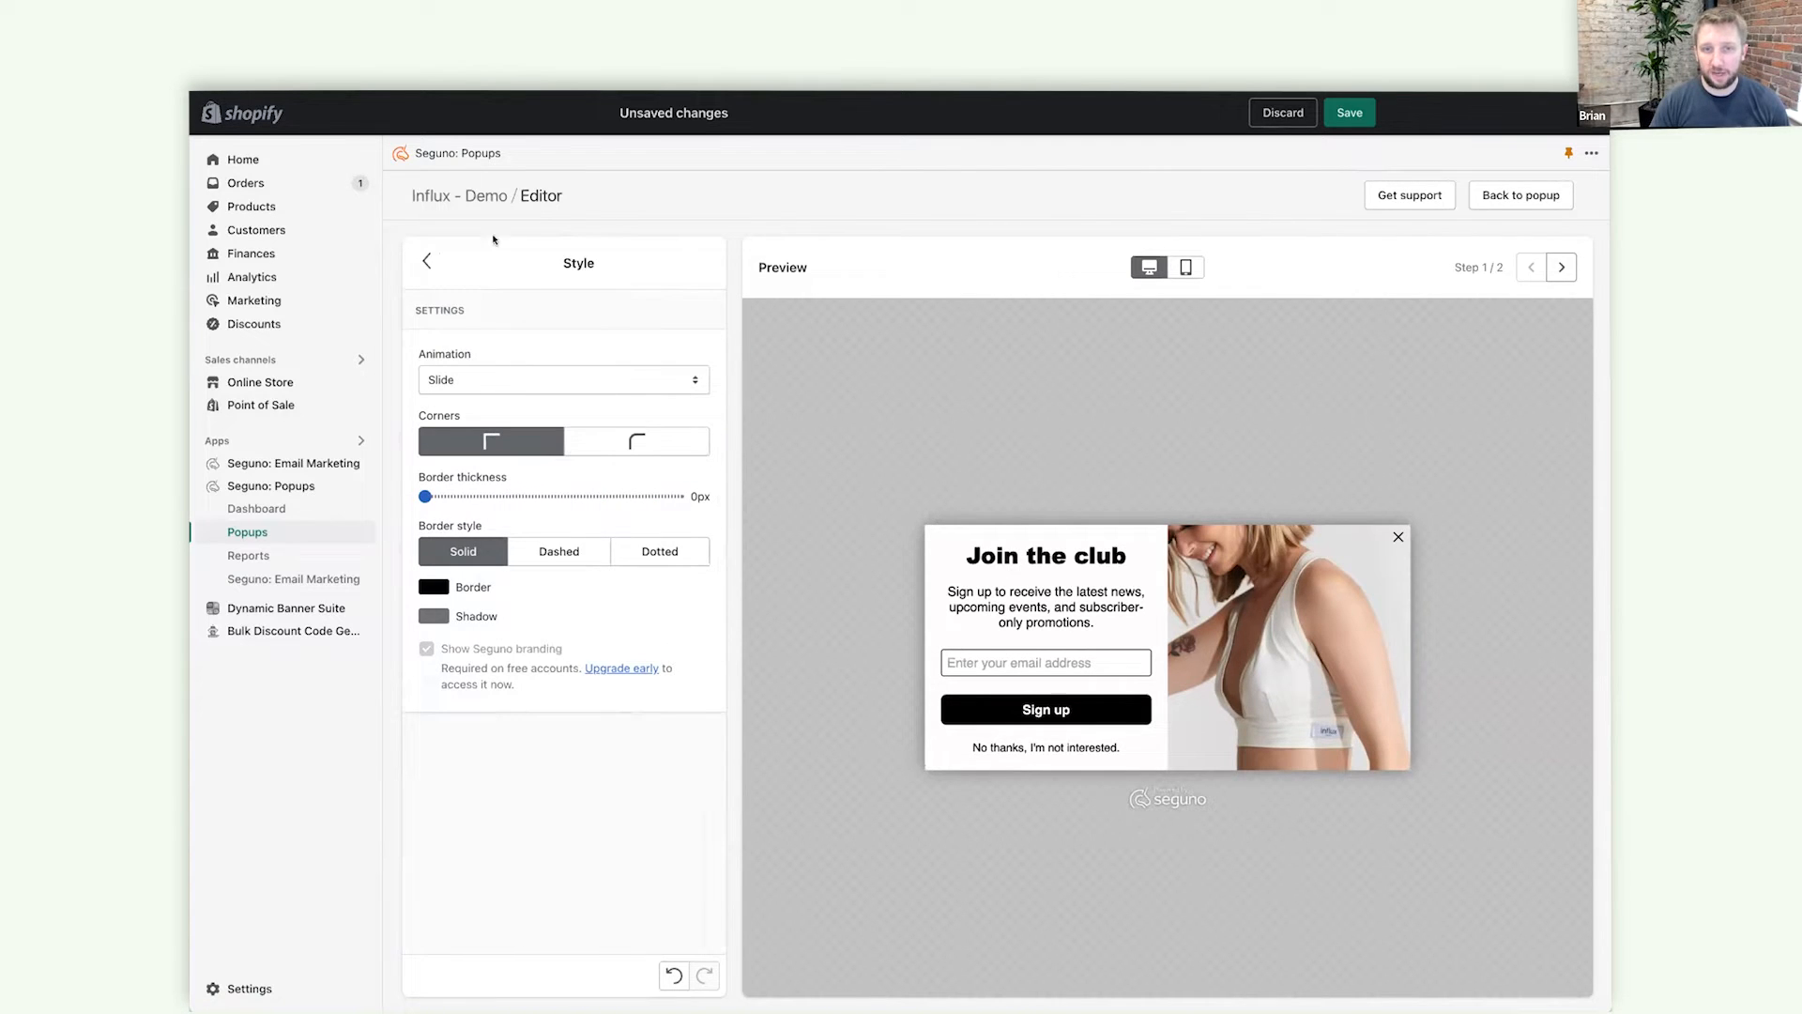
left_click(429, 261)
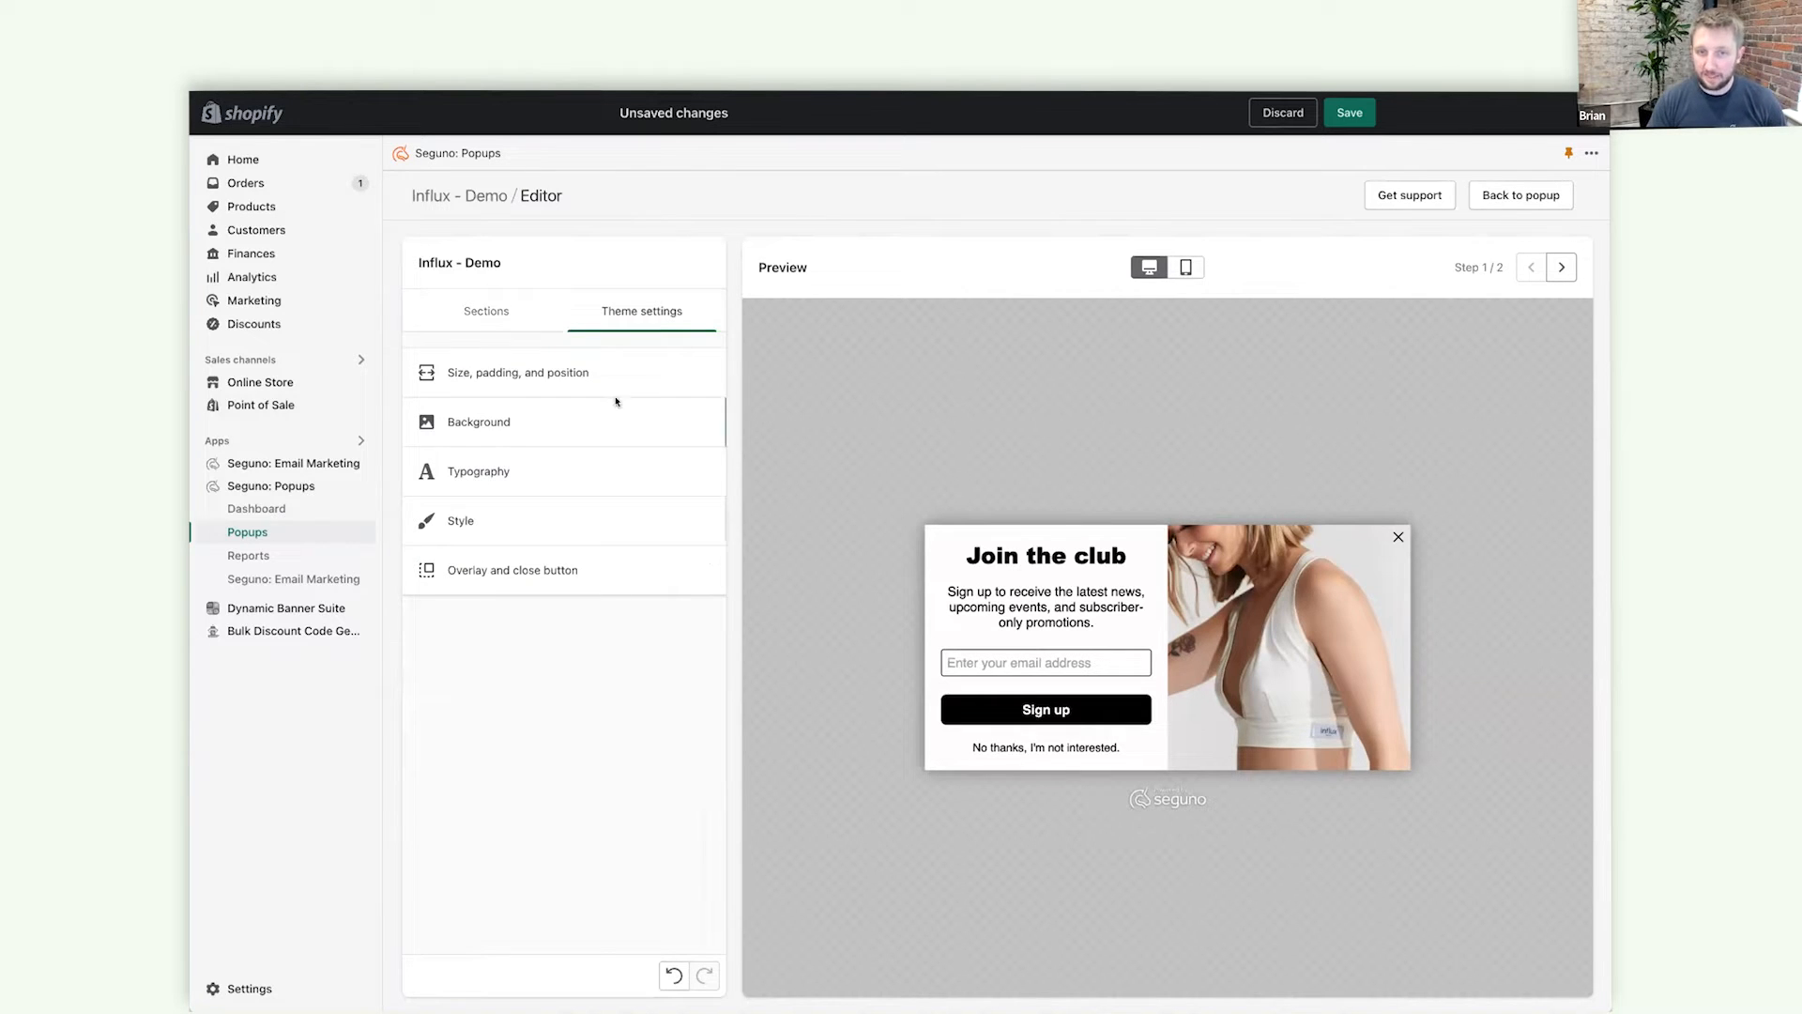
Add an Image section to Step 1 using the influx. brand logo from the library.
left_click(475, 309)
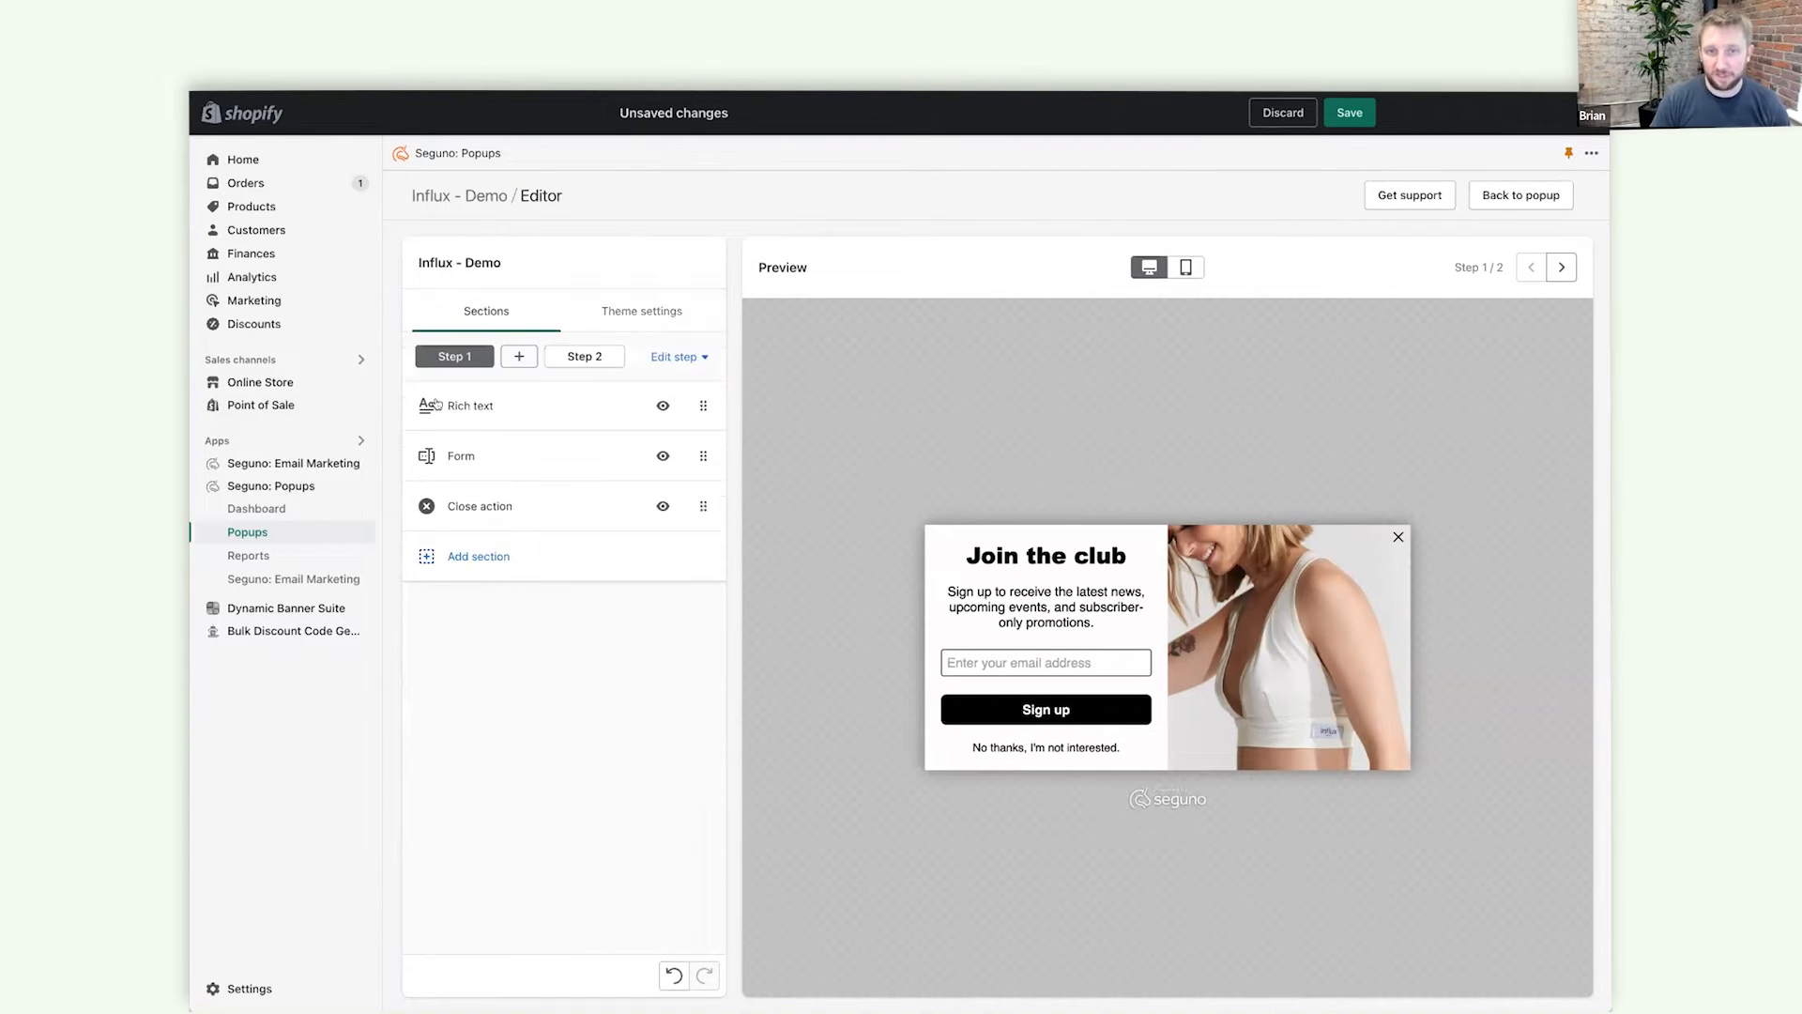
left_click(500, 554)
left_click(499, 611)
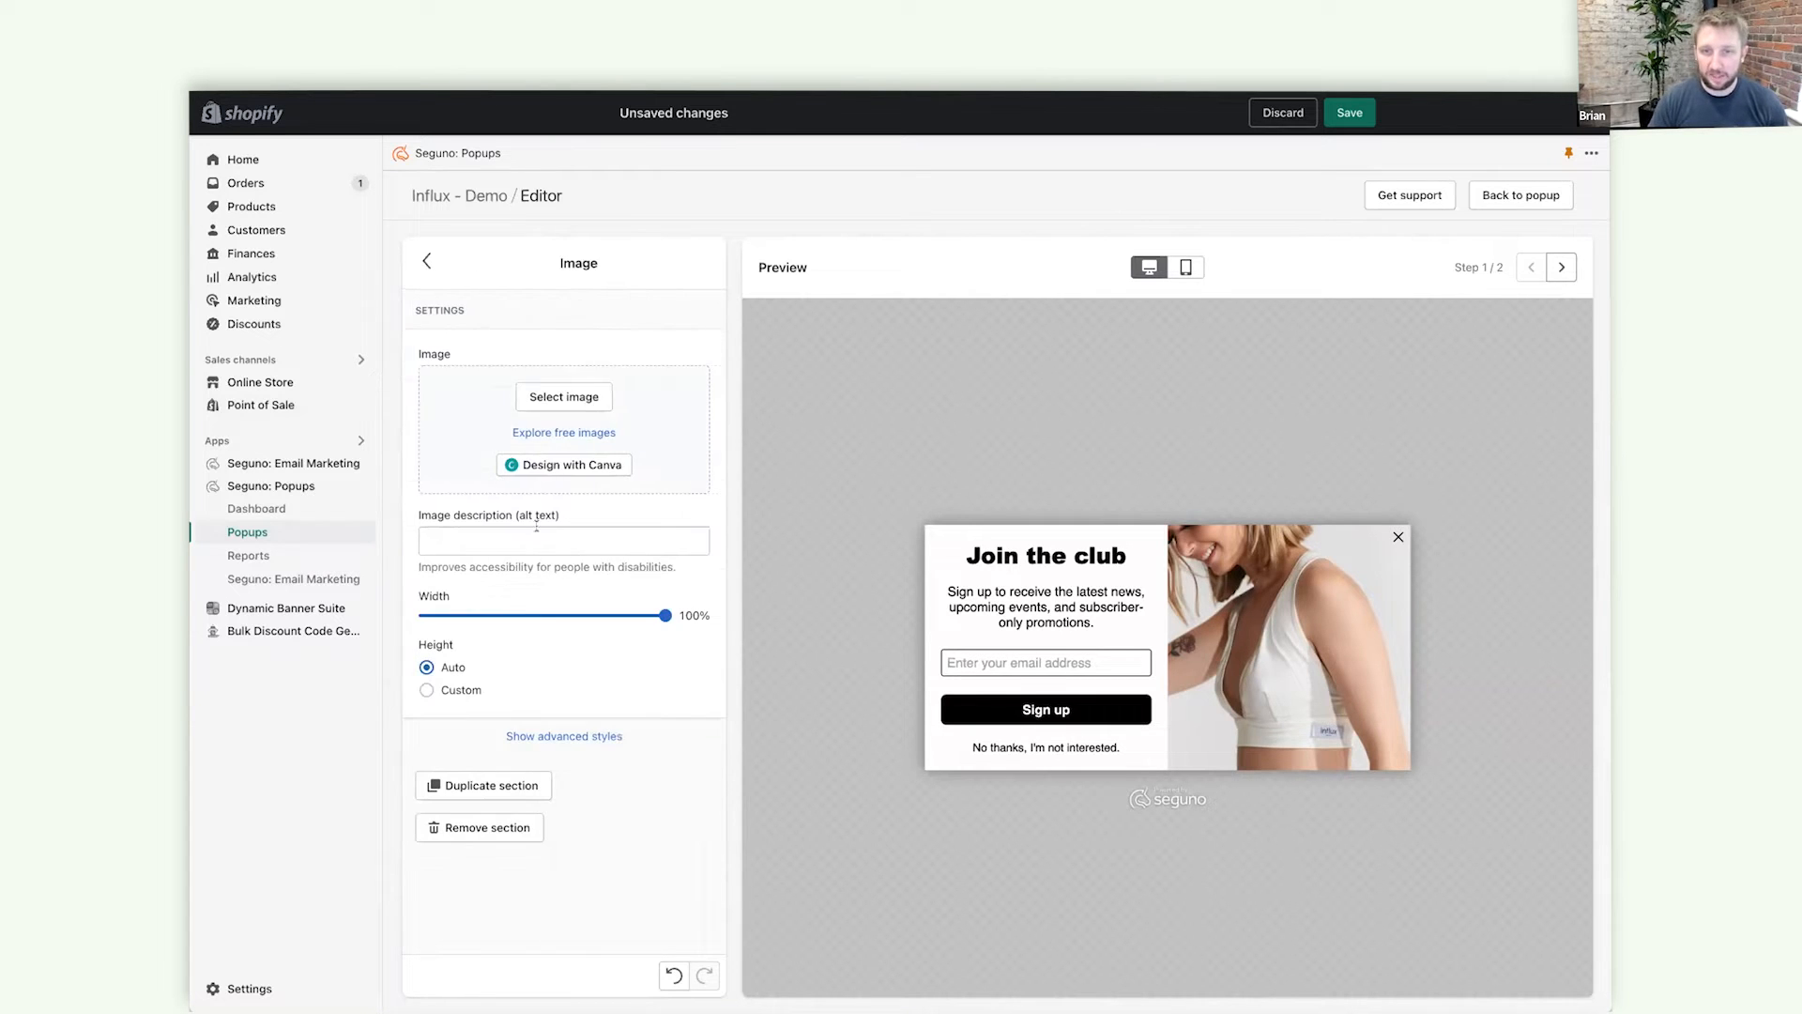
left_click(575, 398)
left_click(1366, 587)
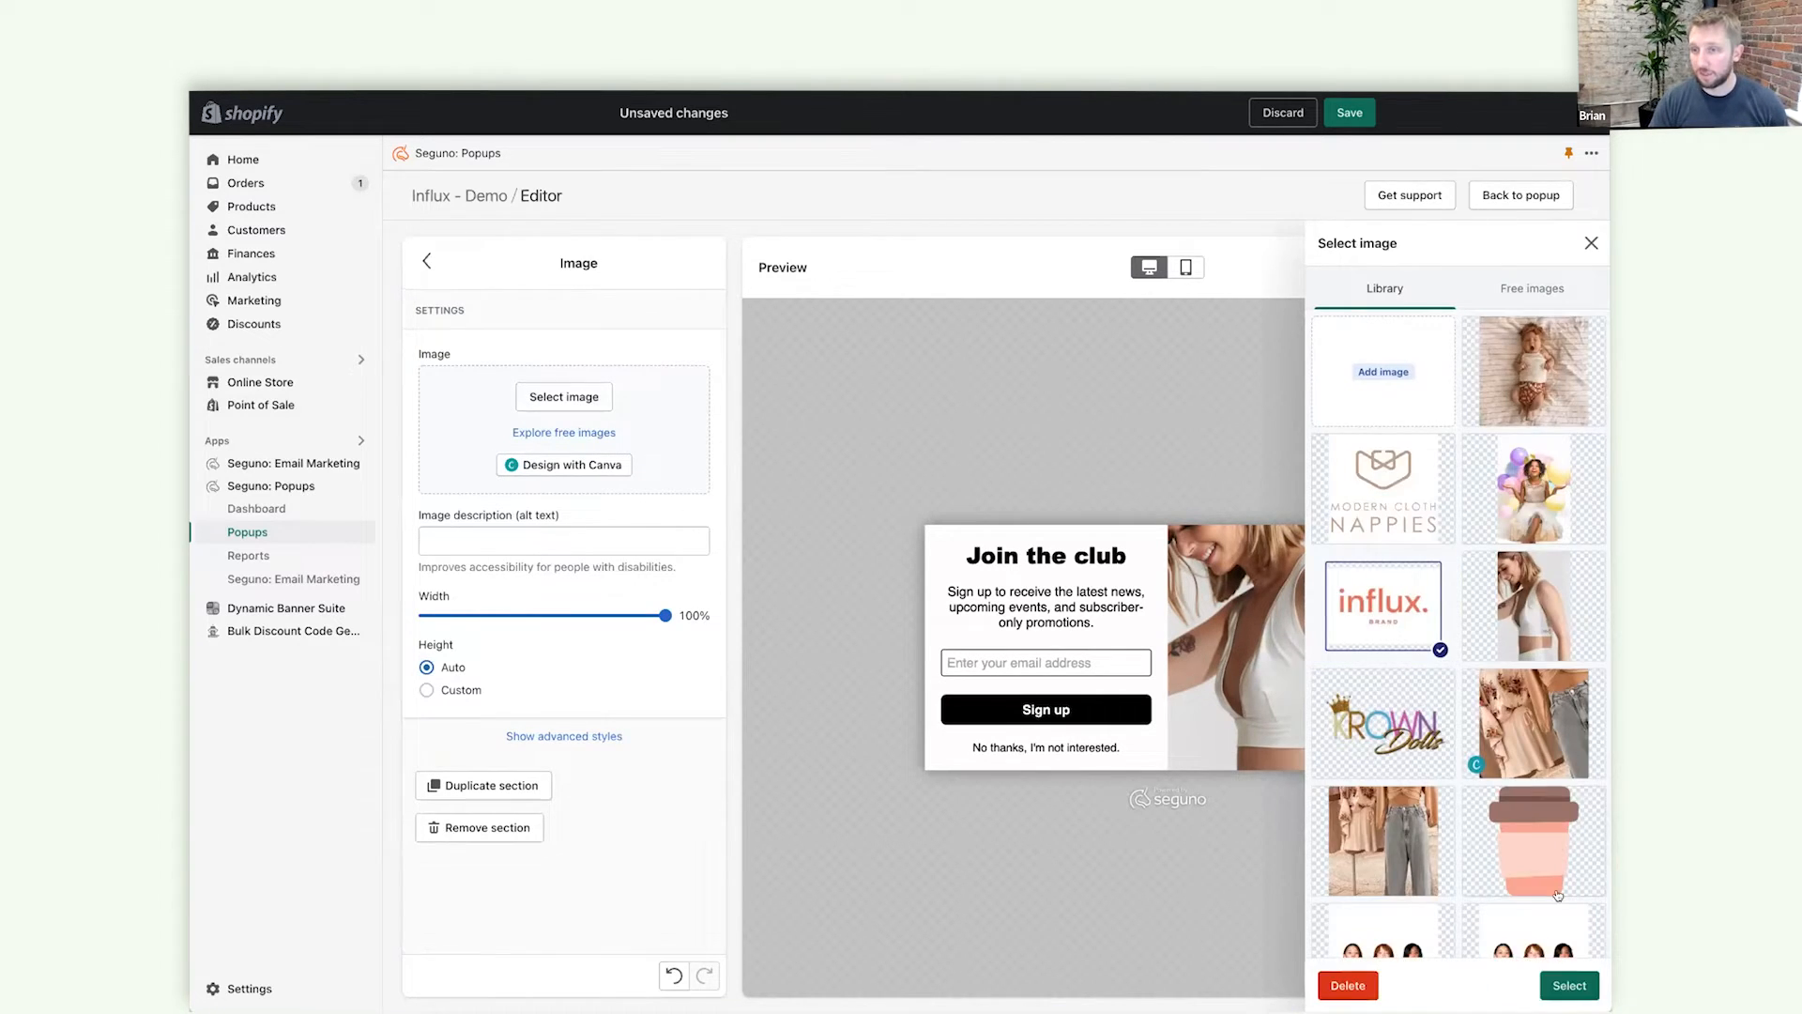
left_click(1569, 985)
Set the logo's width to 40% and its alt text to "influx brand".
left_click_drag(657, 623, 513, 644)
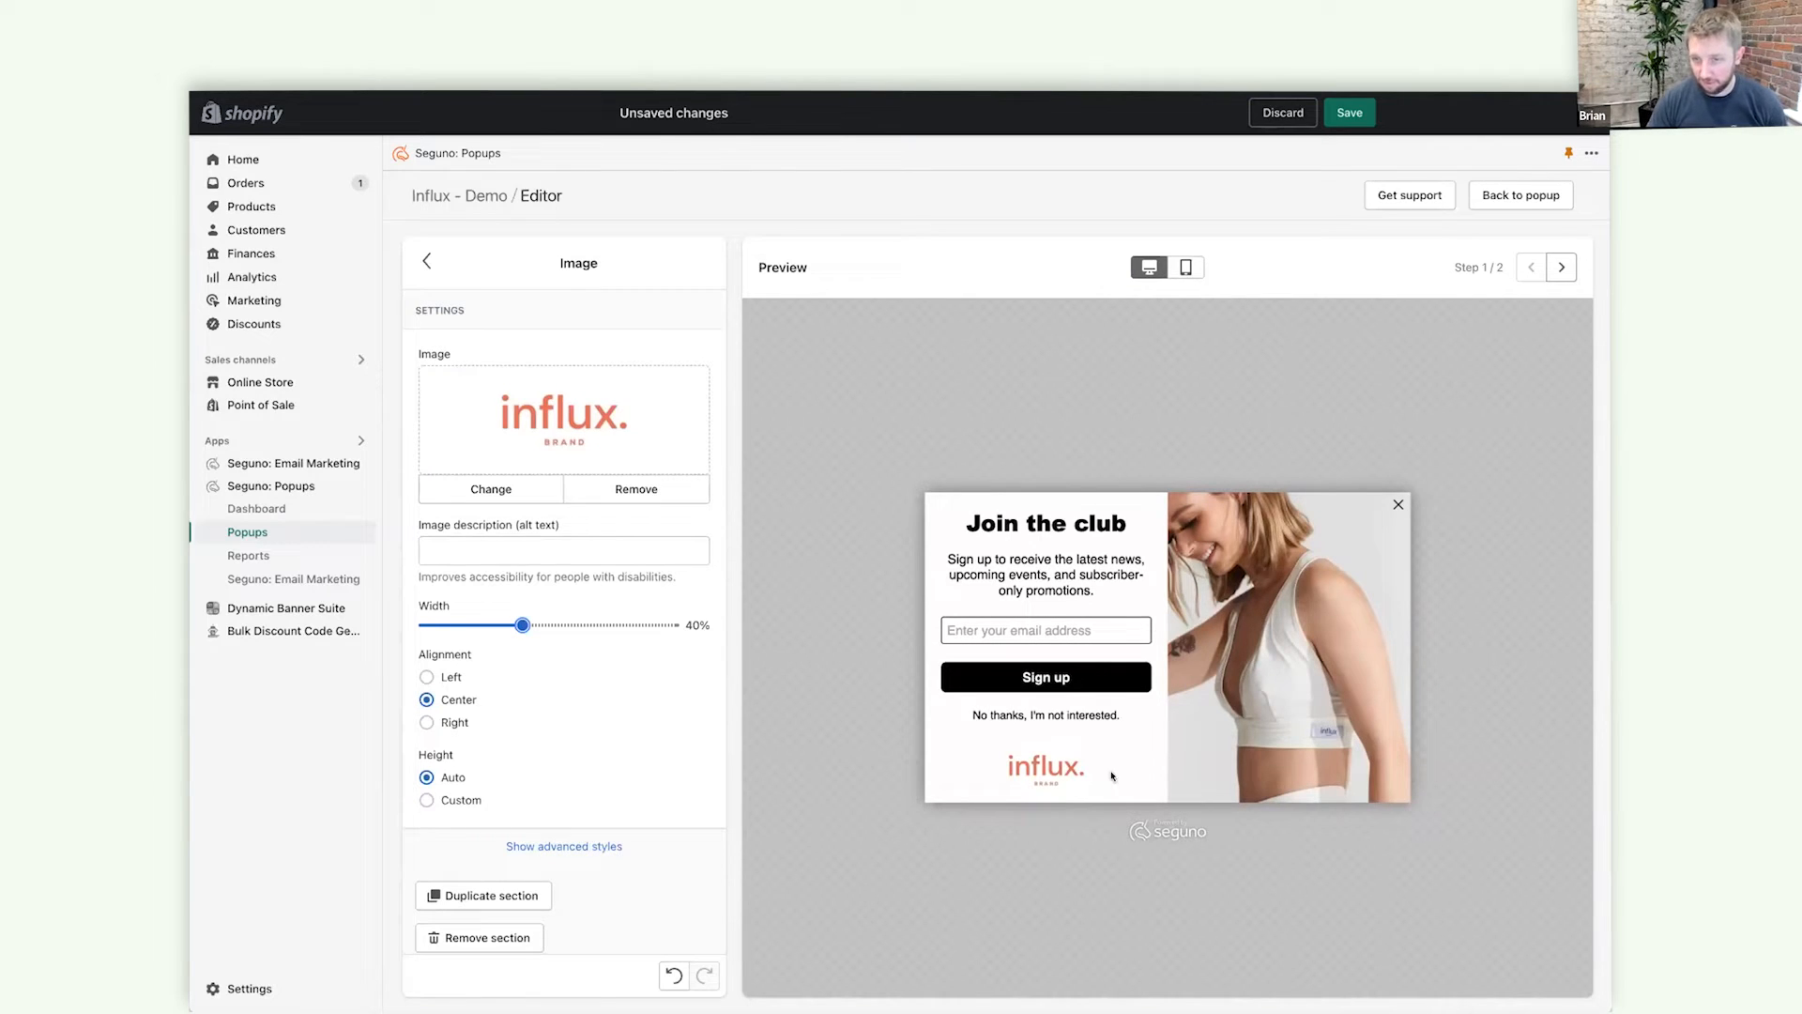
left_click(465, 552)
type("influx")
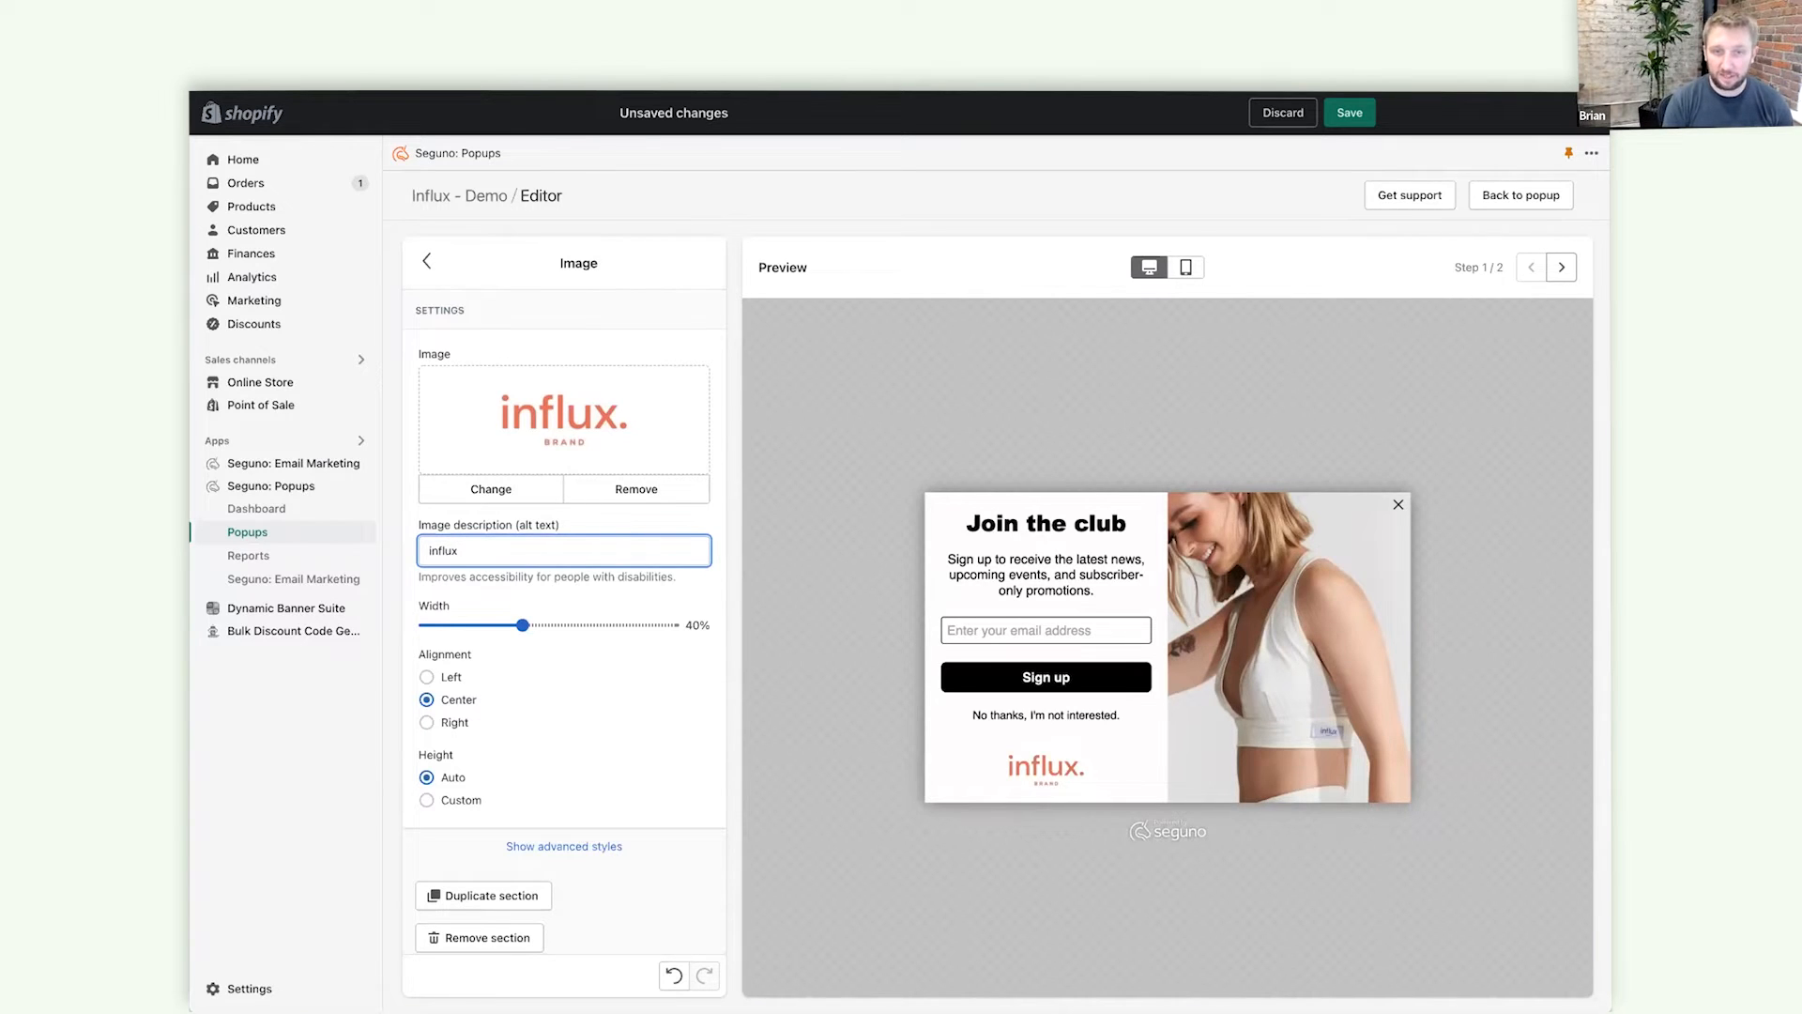
type(" brand")
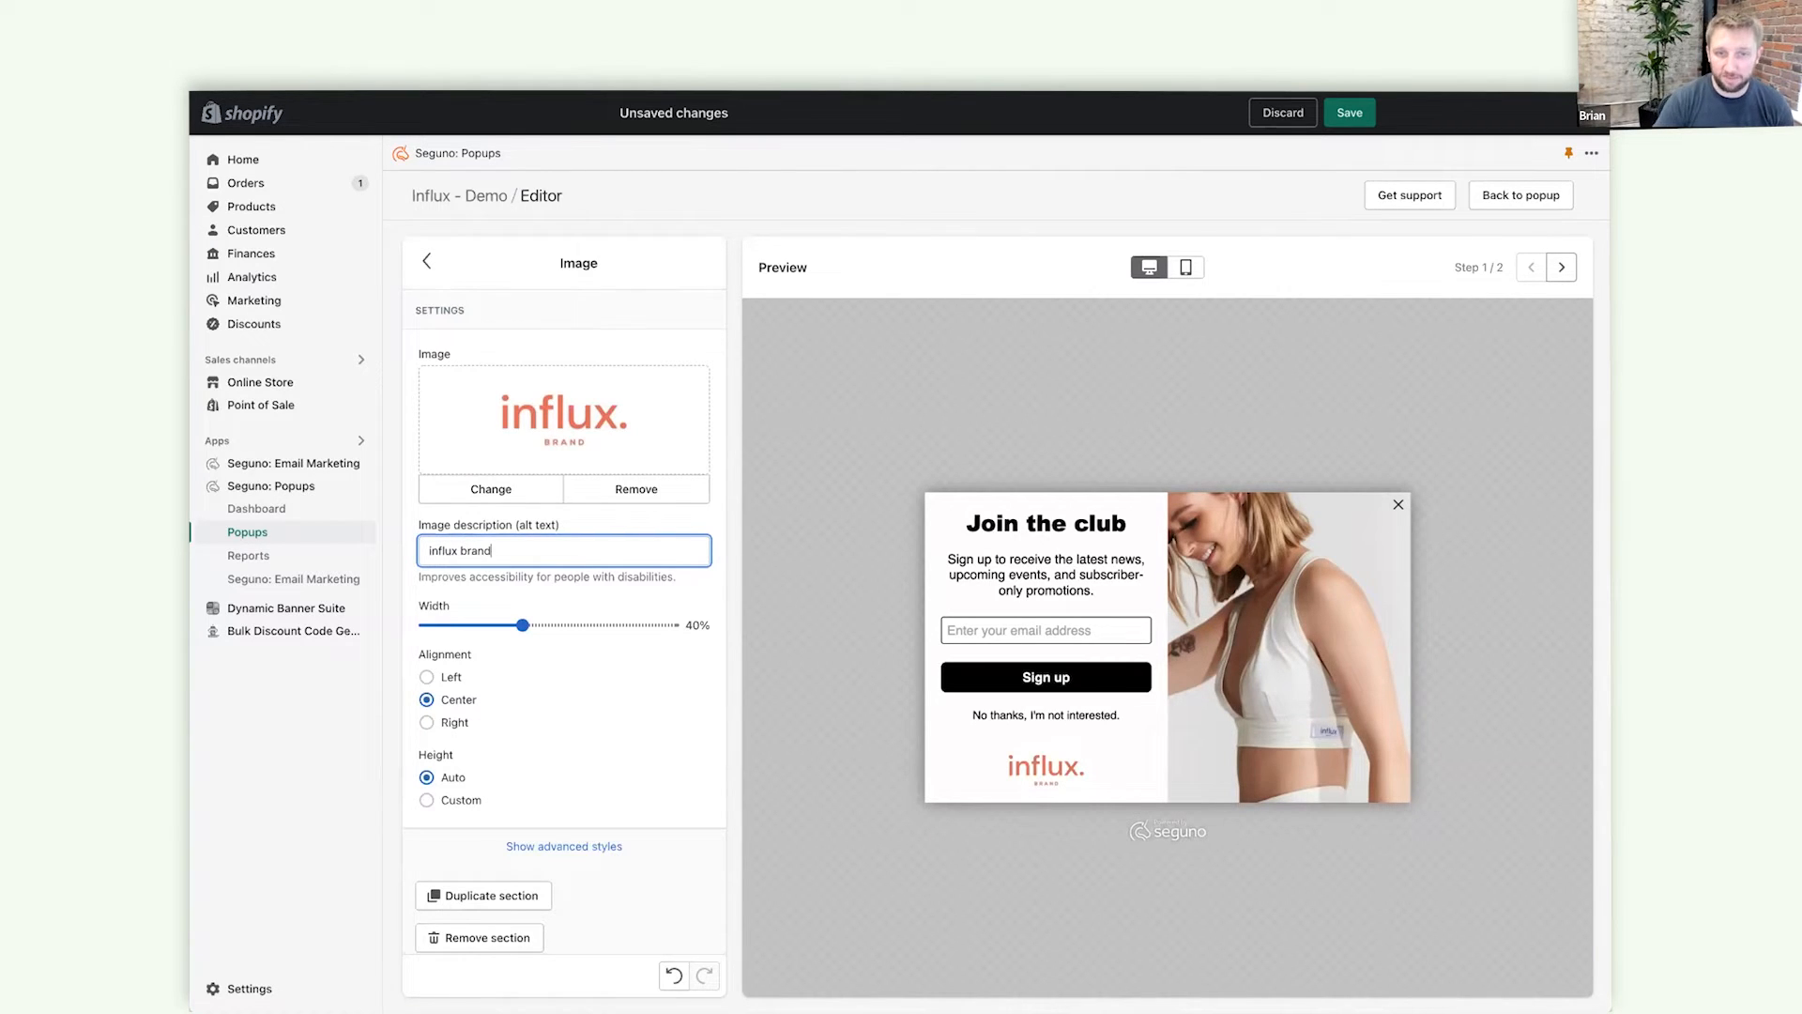
left_click(427, 261)
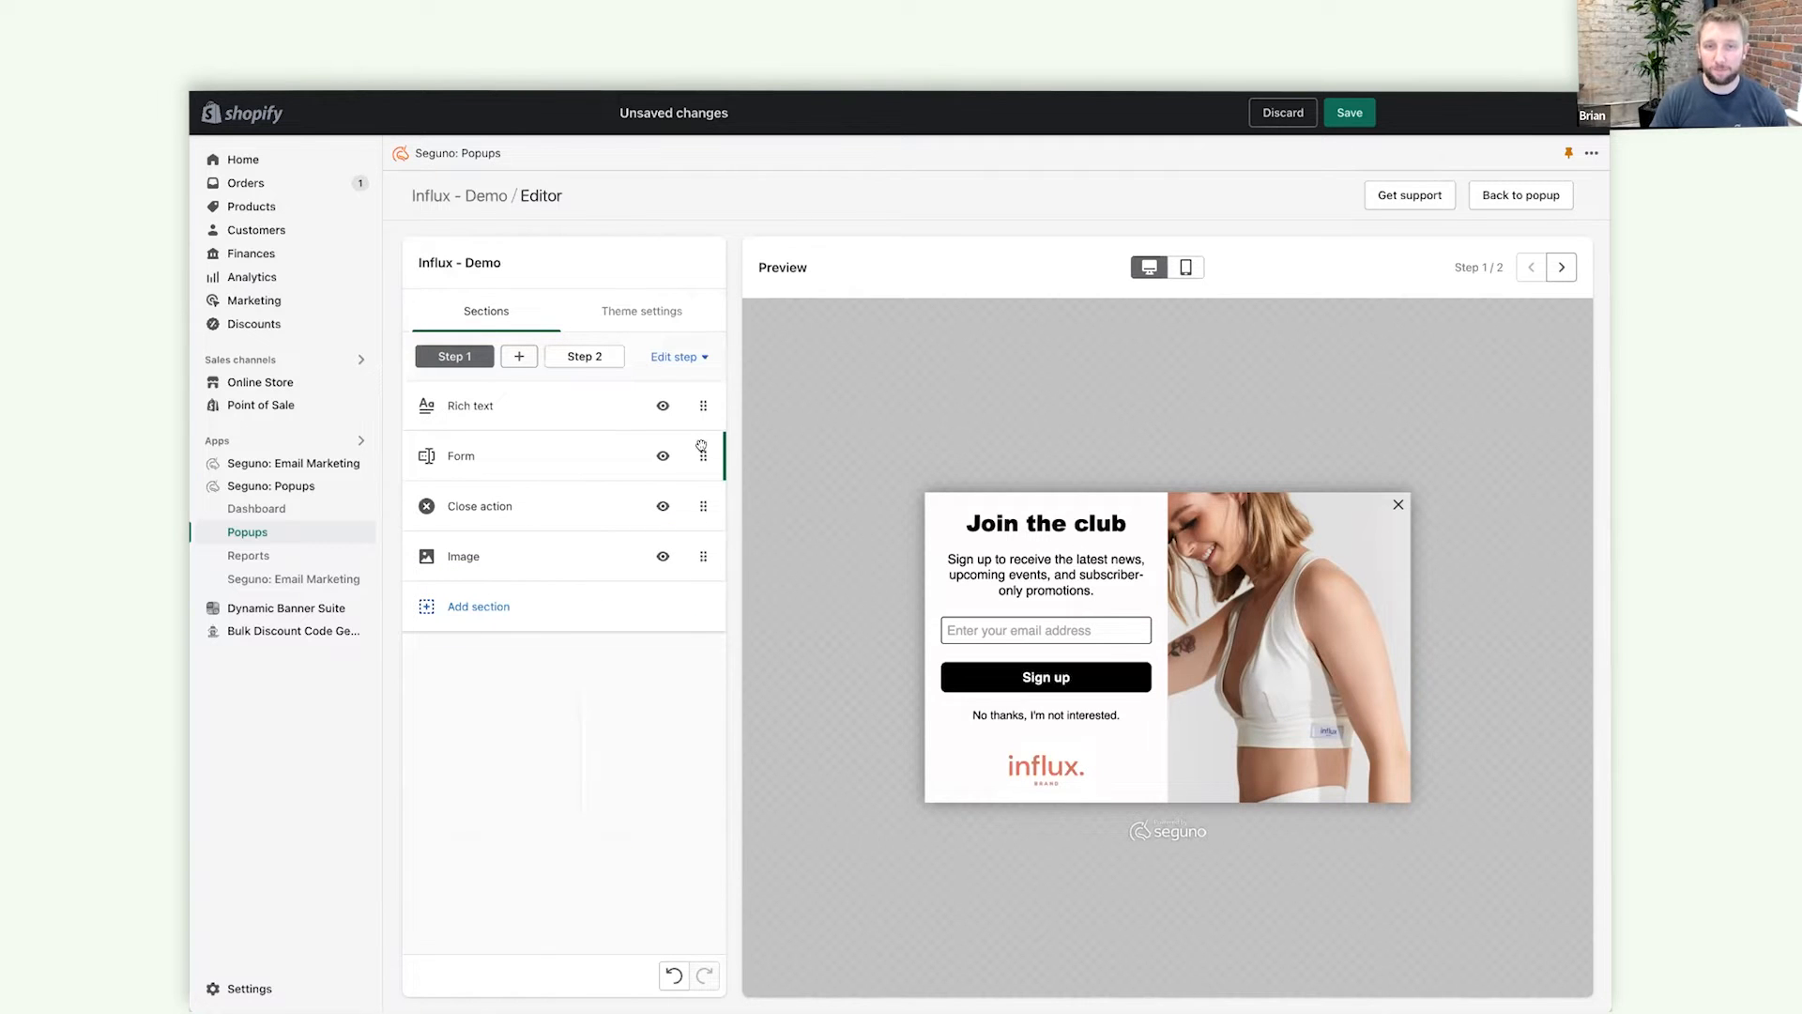
Move the Image section above the Rich text section so it comes first in Step 1.
left_click(702, 559)
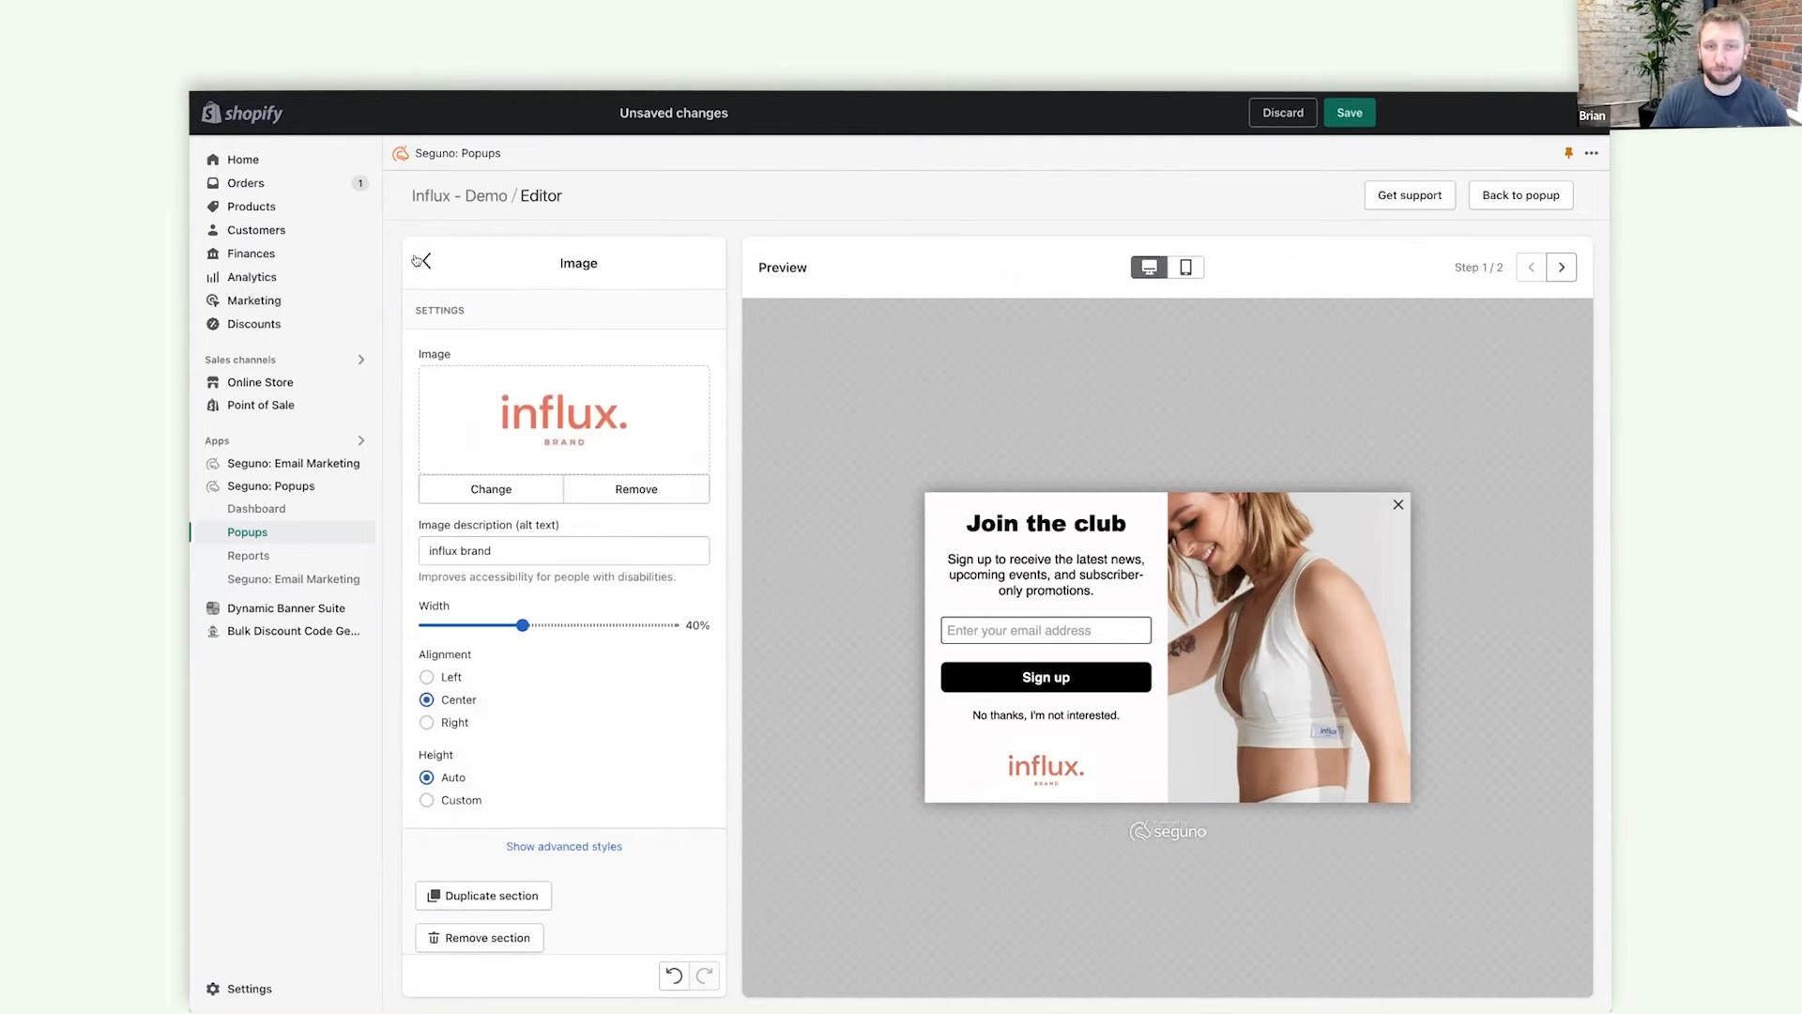
left_click(421, 263)
left_click_drag(702, 551, 704, 405)
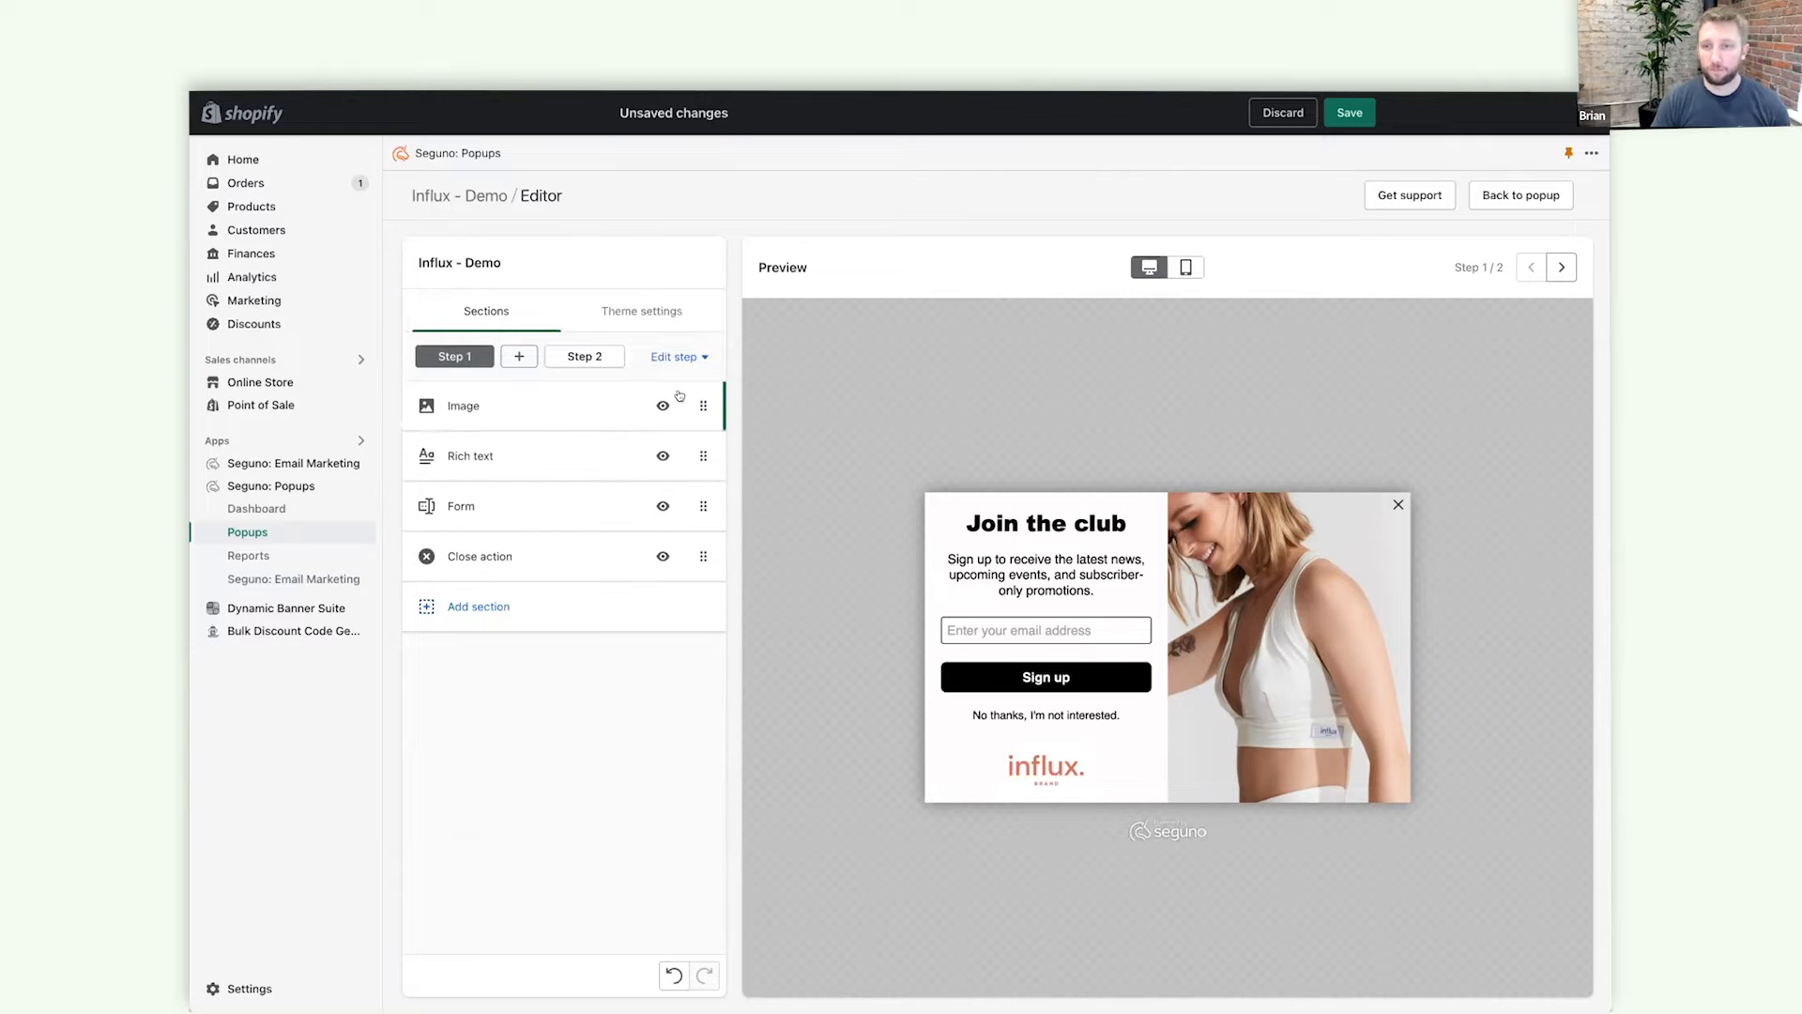
Switch the logo image section to individual padding and set its top padding to 40 px.
left_click(527, 409)
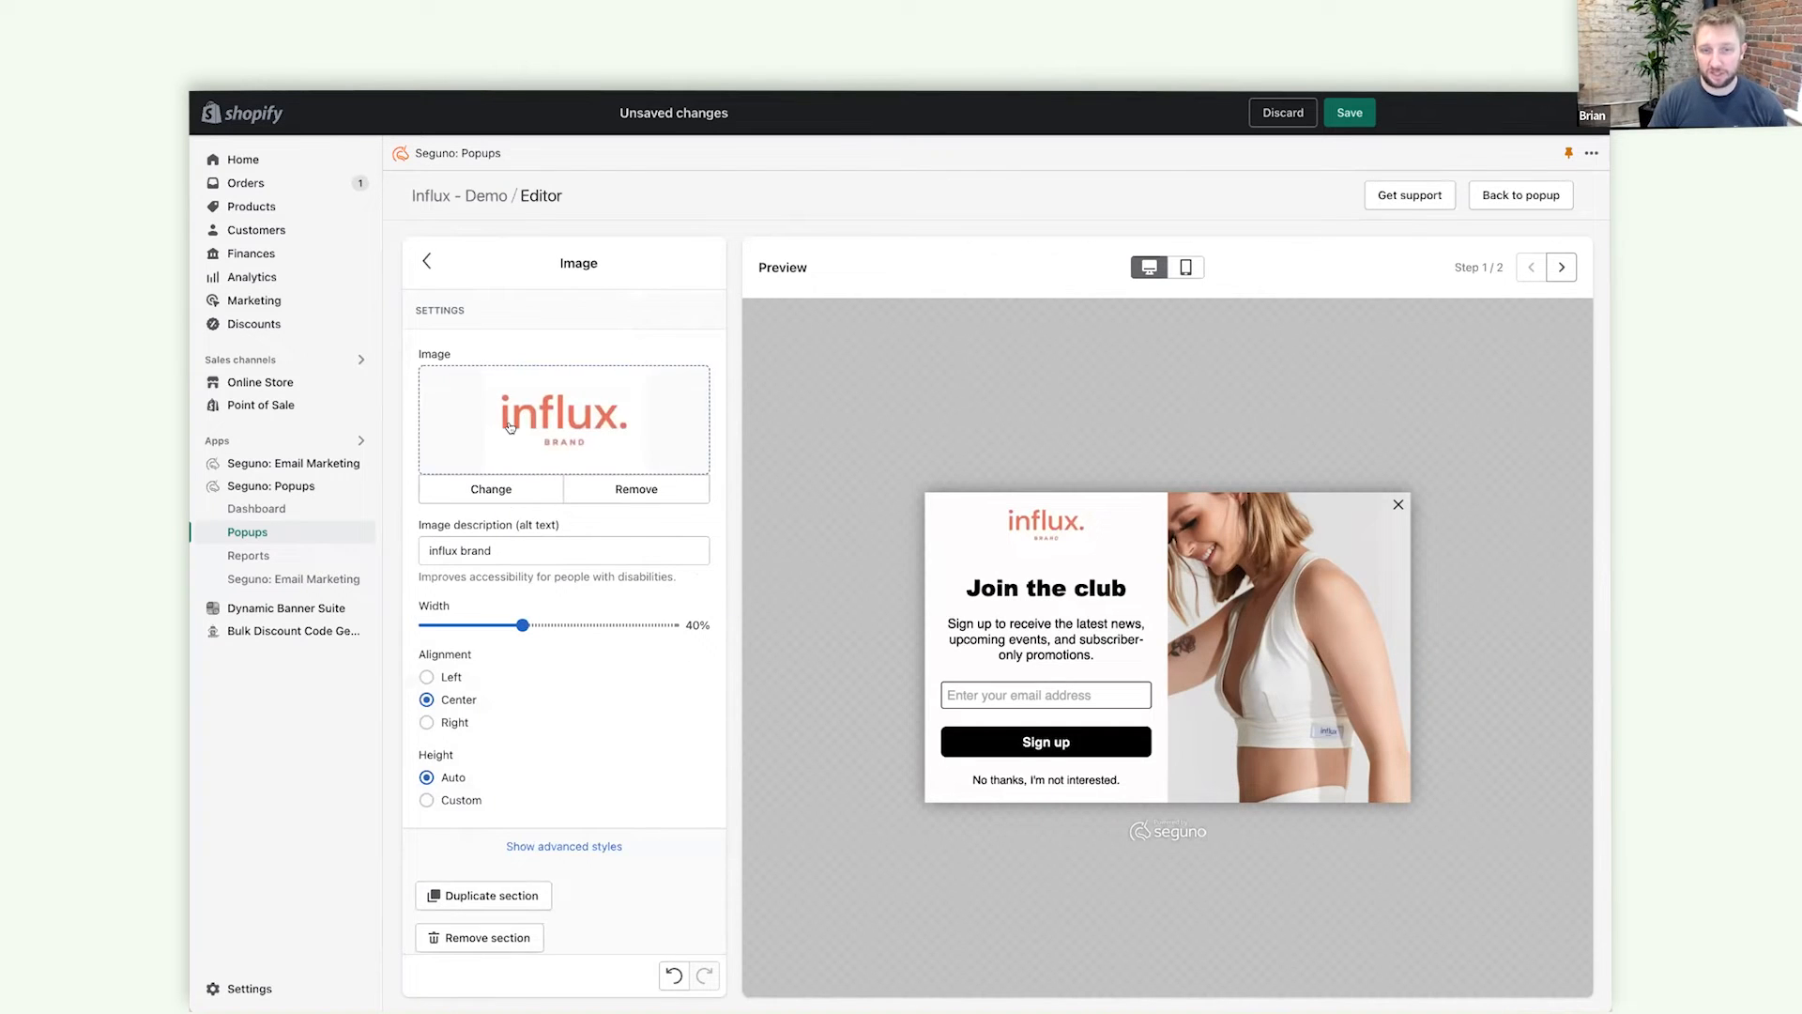
left_click(519, 847)
scroll(516, 849, "down", 5)
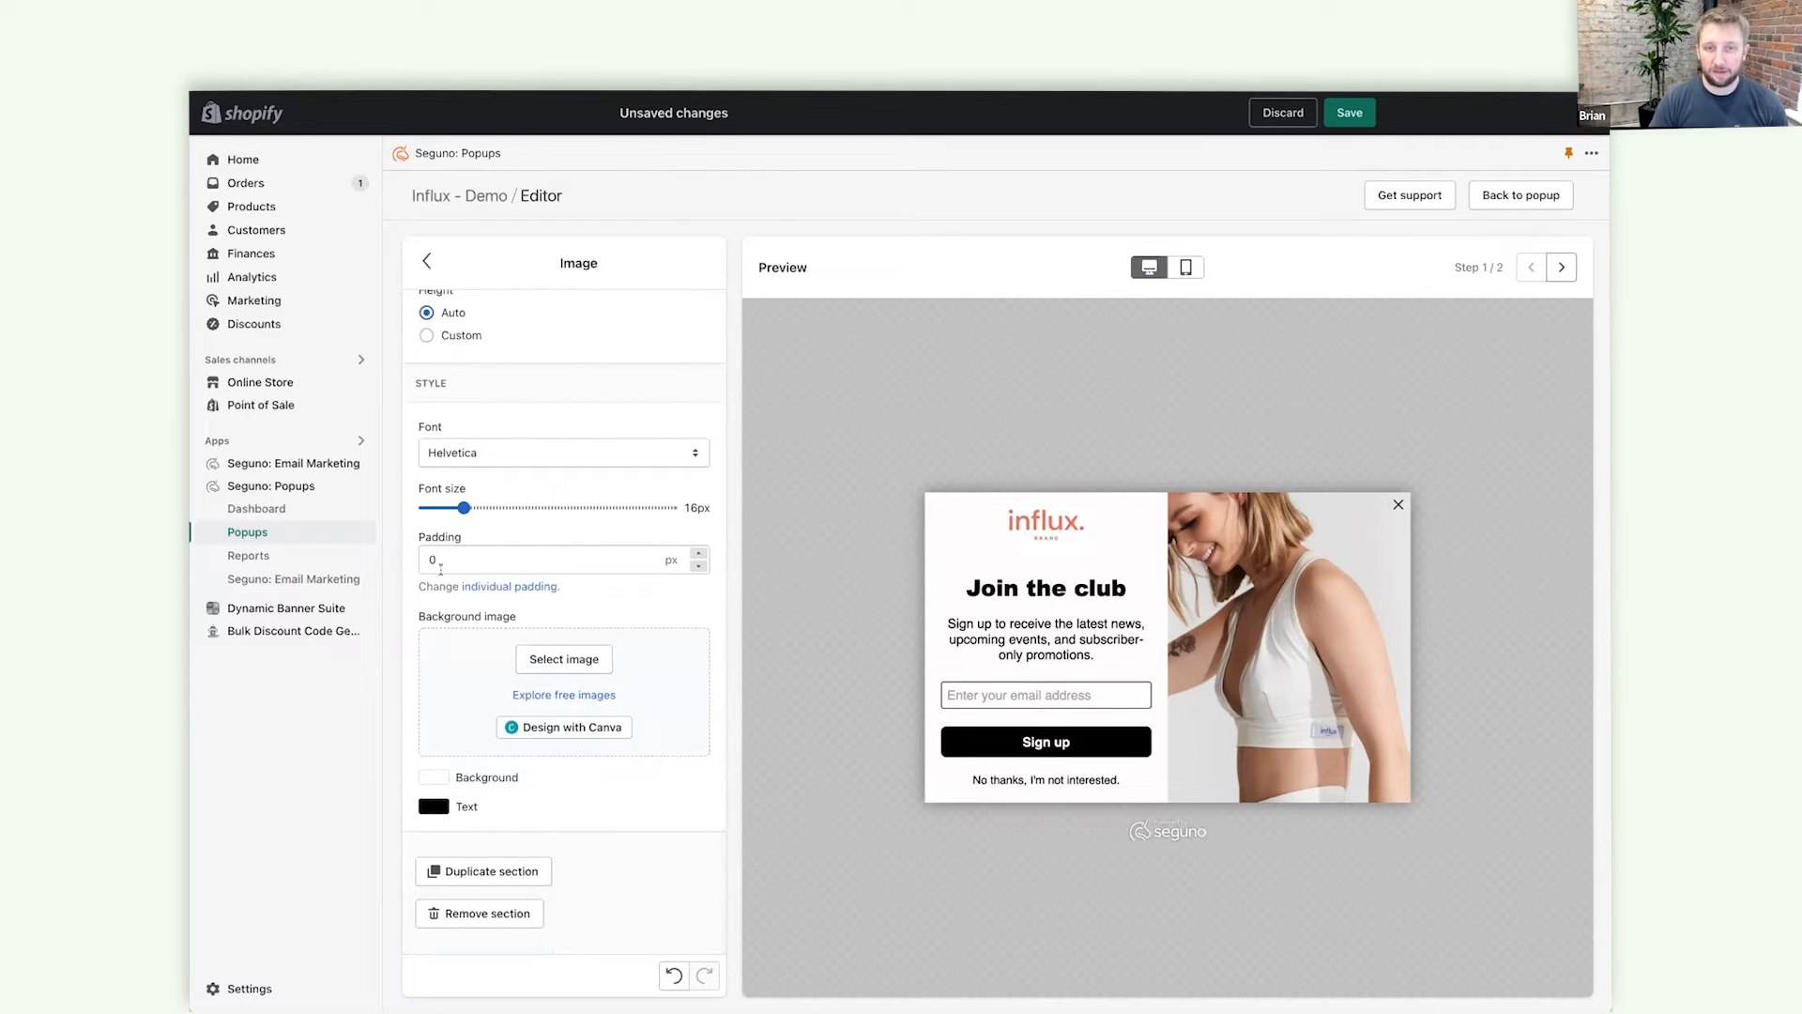
left_click(508, 587)
left_click(486, 576)
type("20")
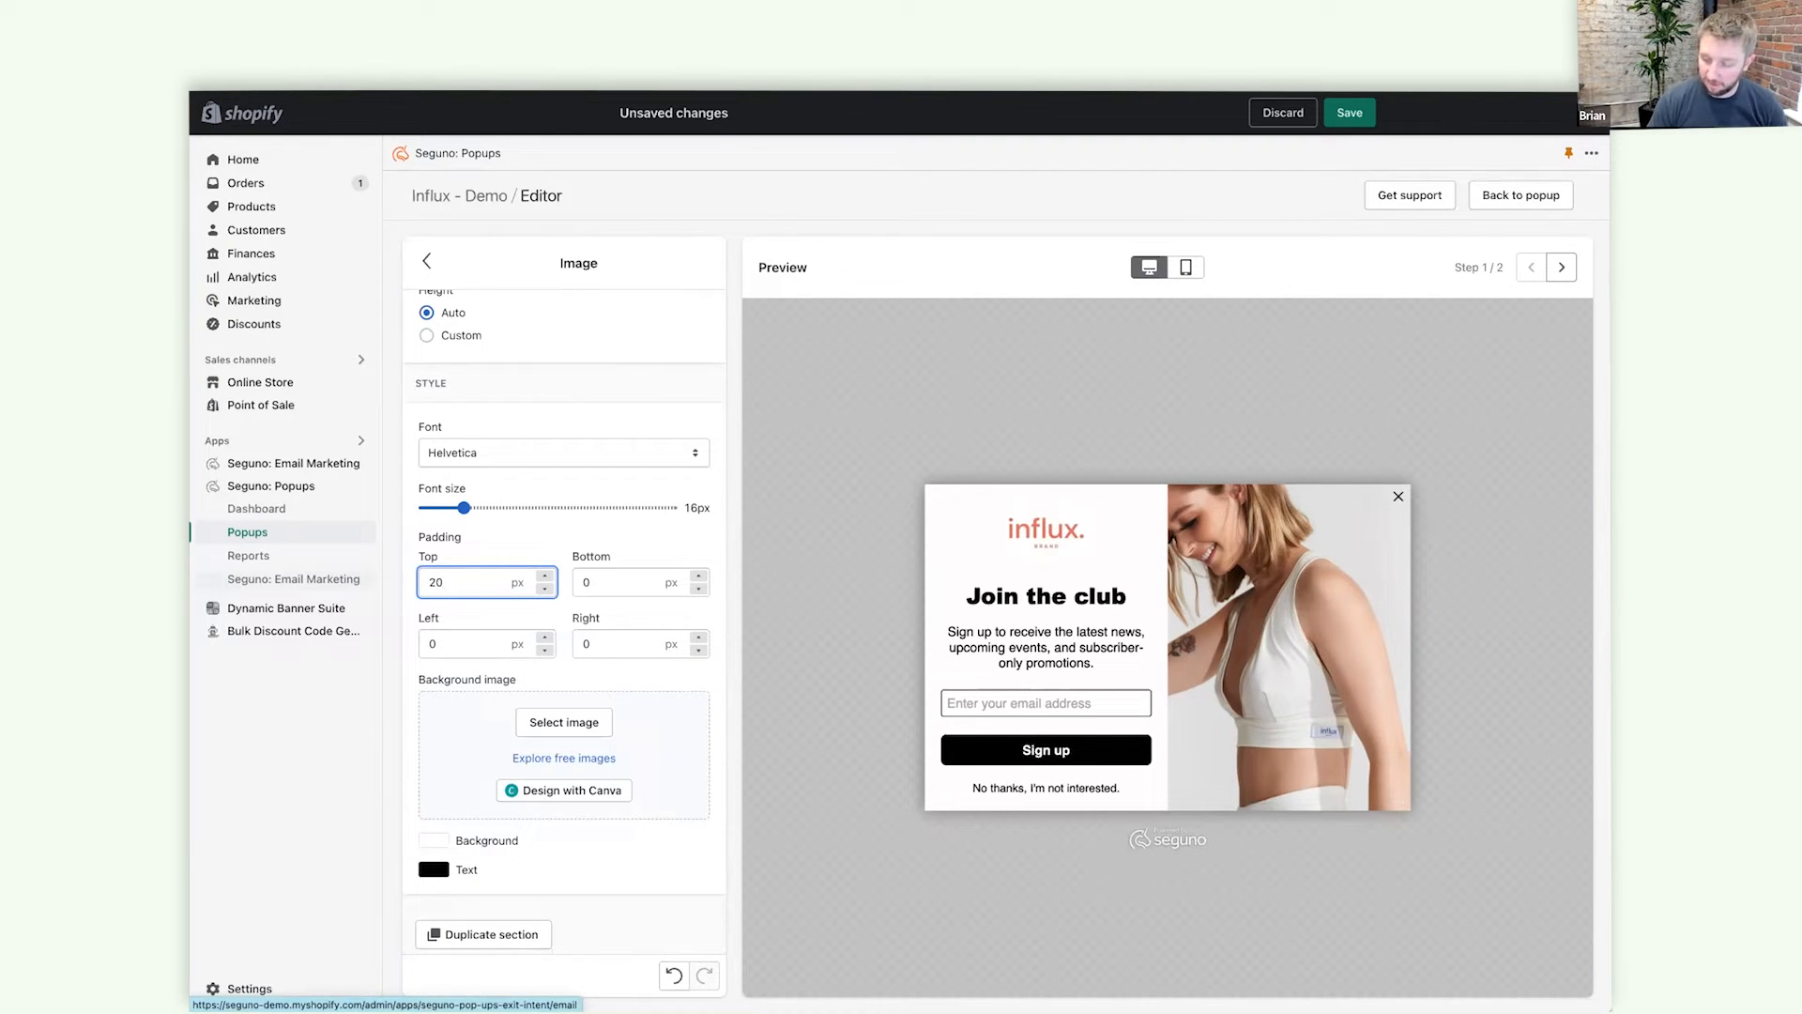
key("BackSpace")
key("BackSpace")
type("0")
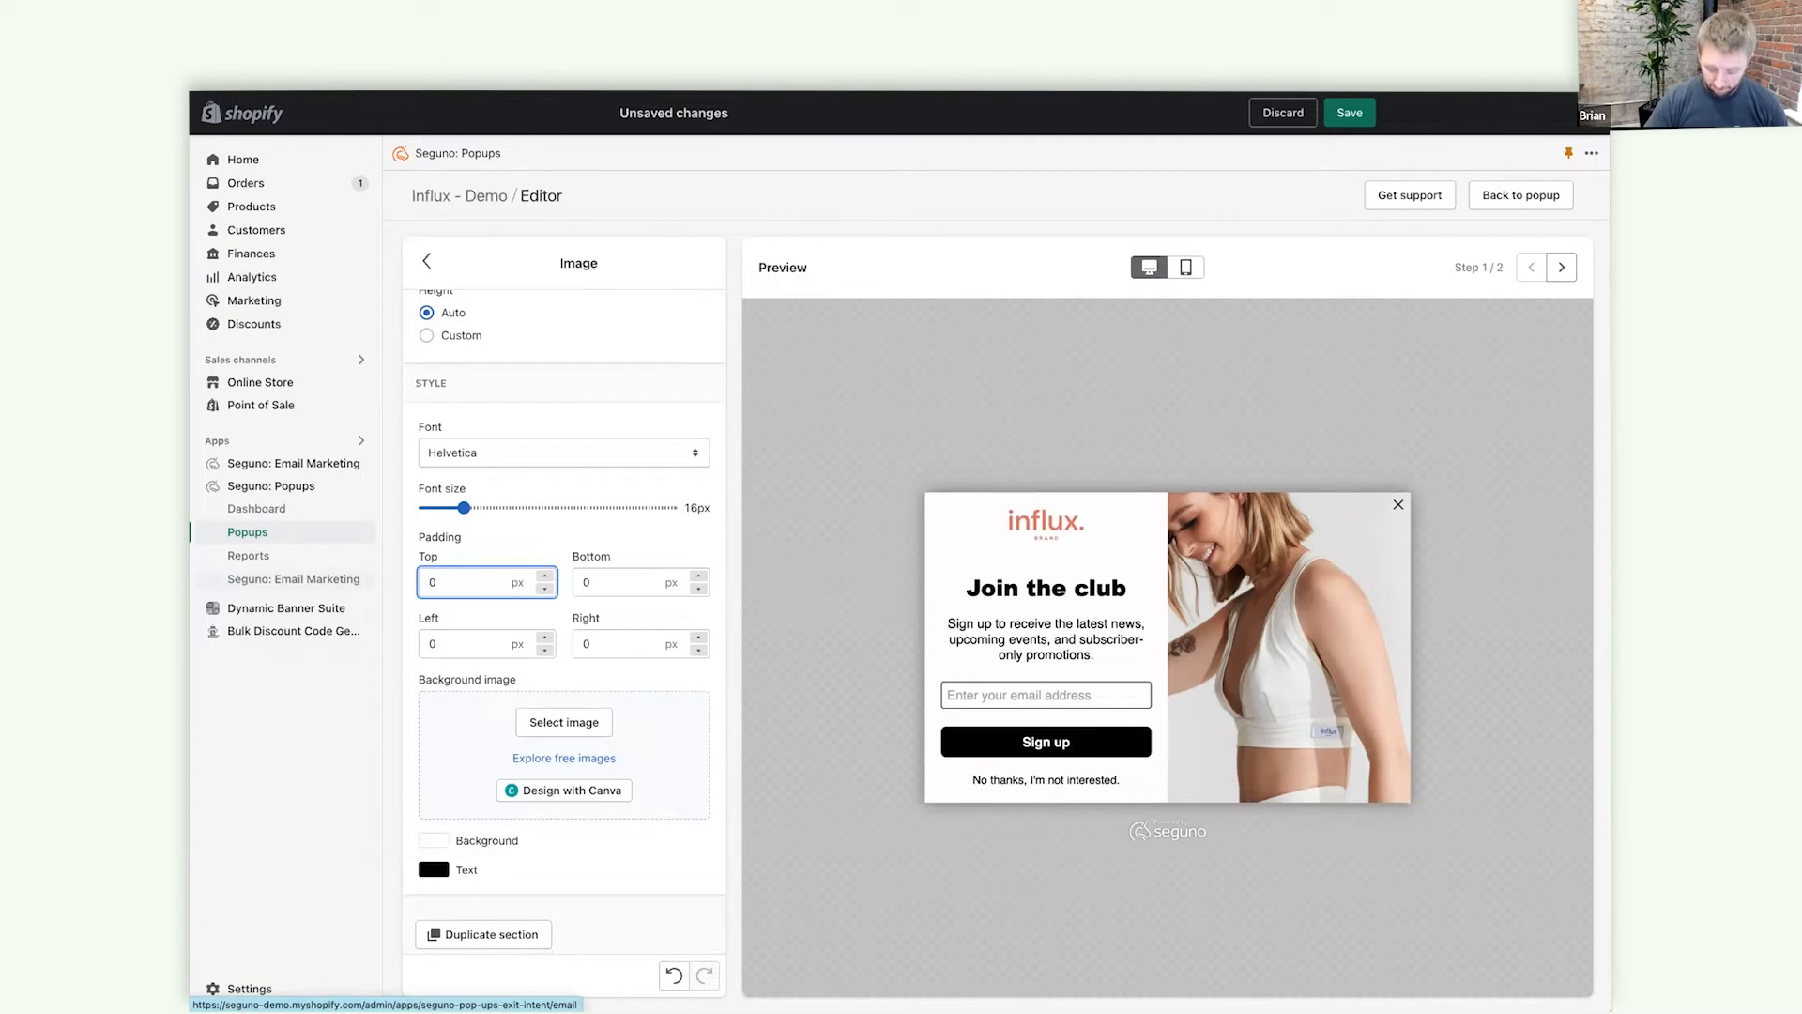
key("BackSpace")
type("40")
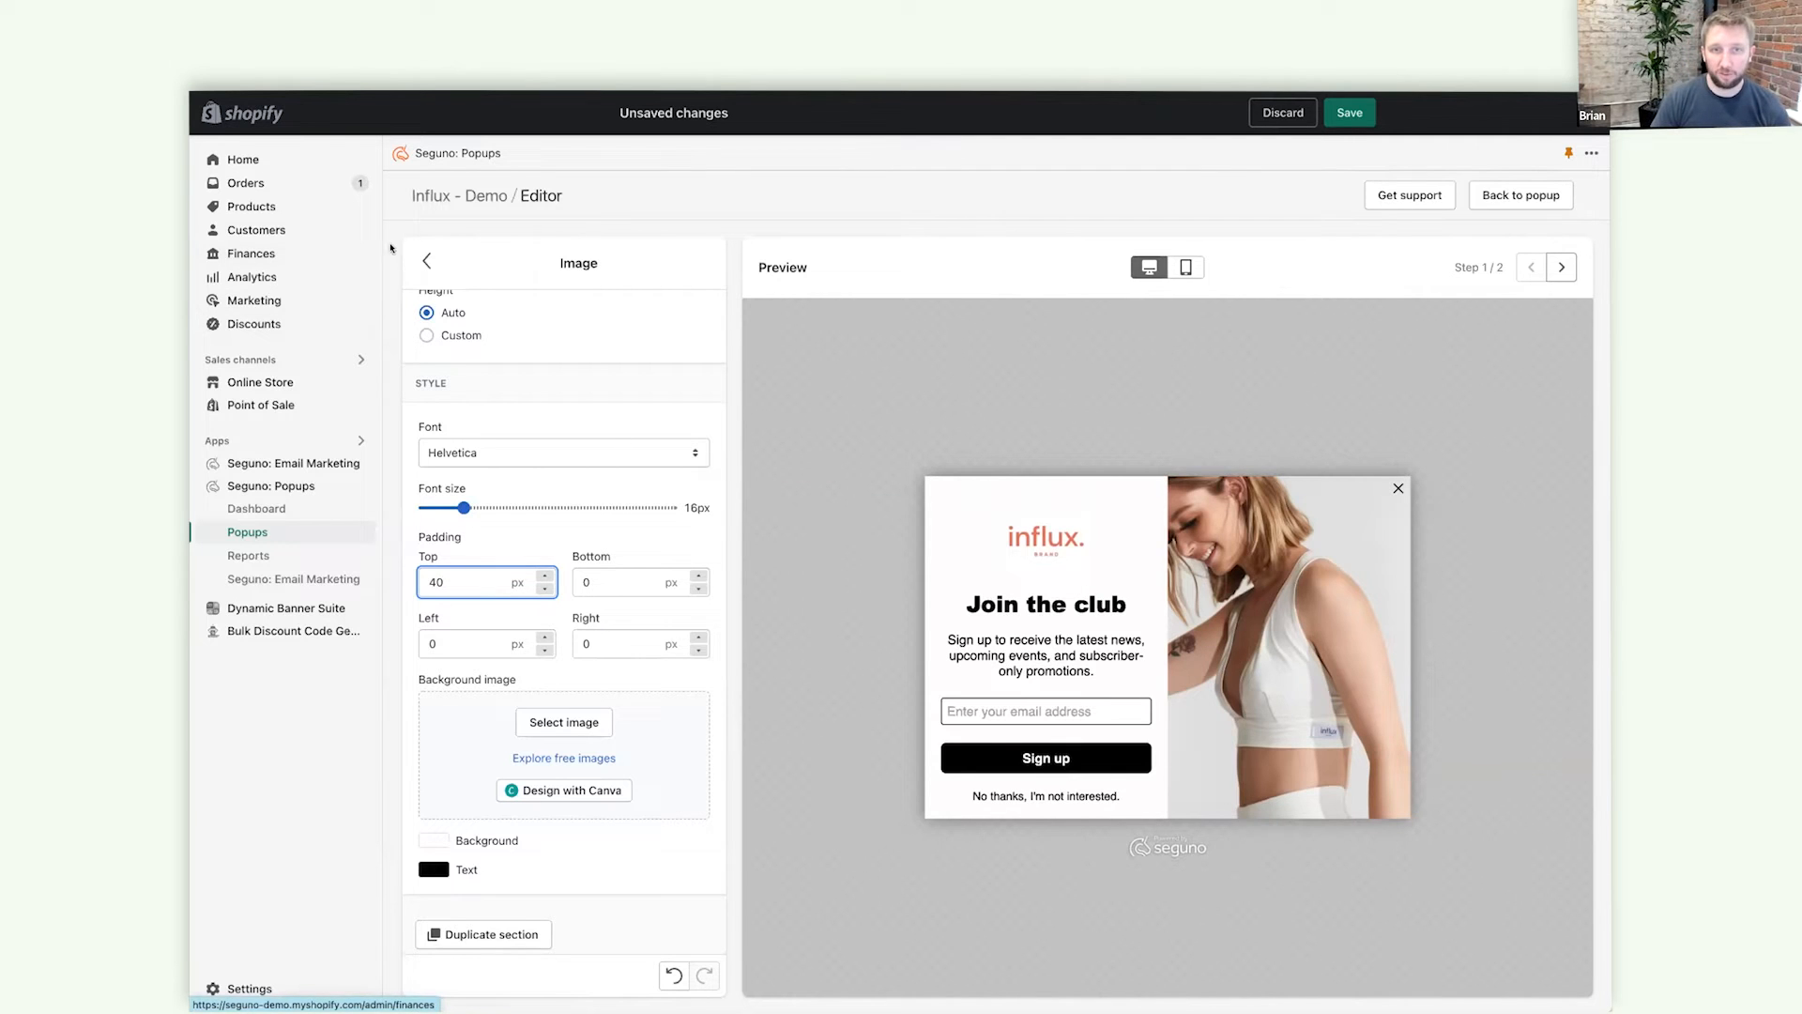
left_click(420, 259)
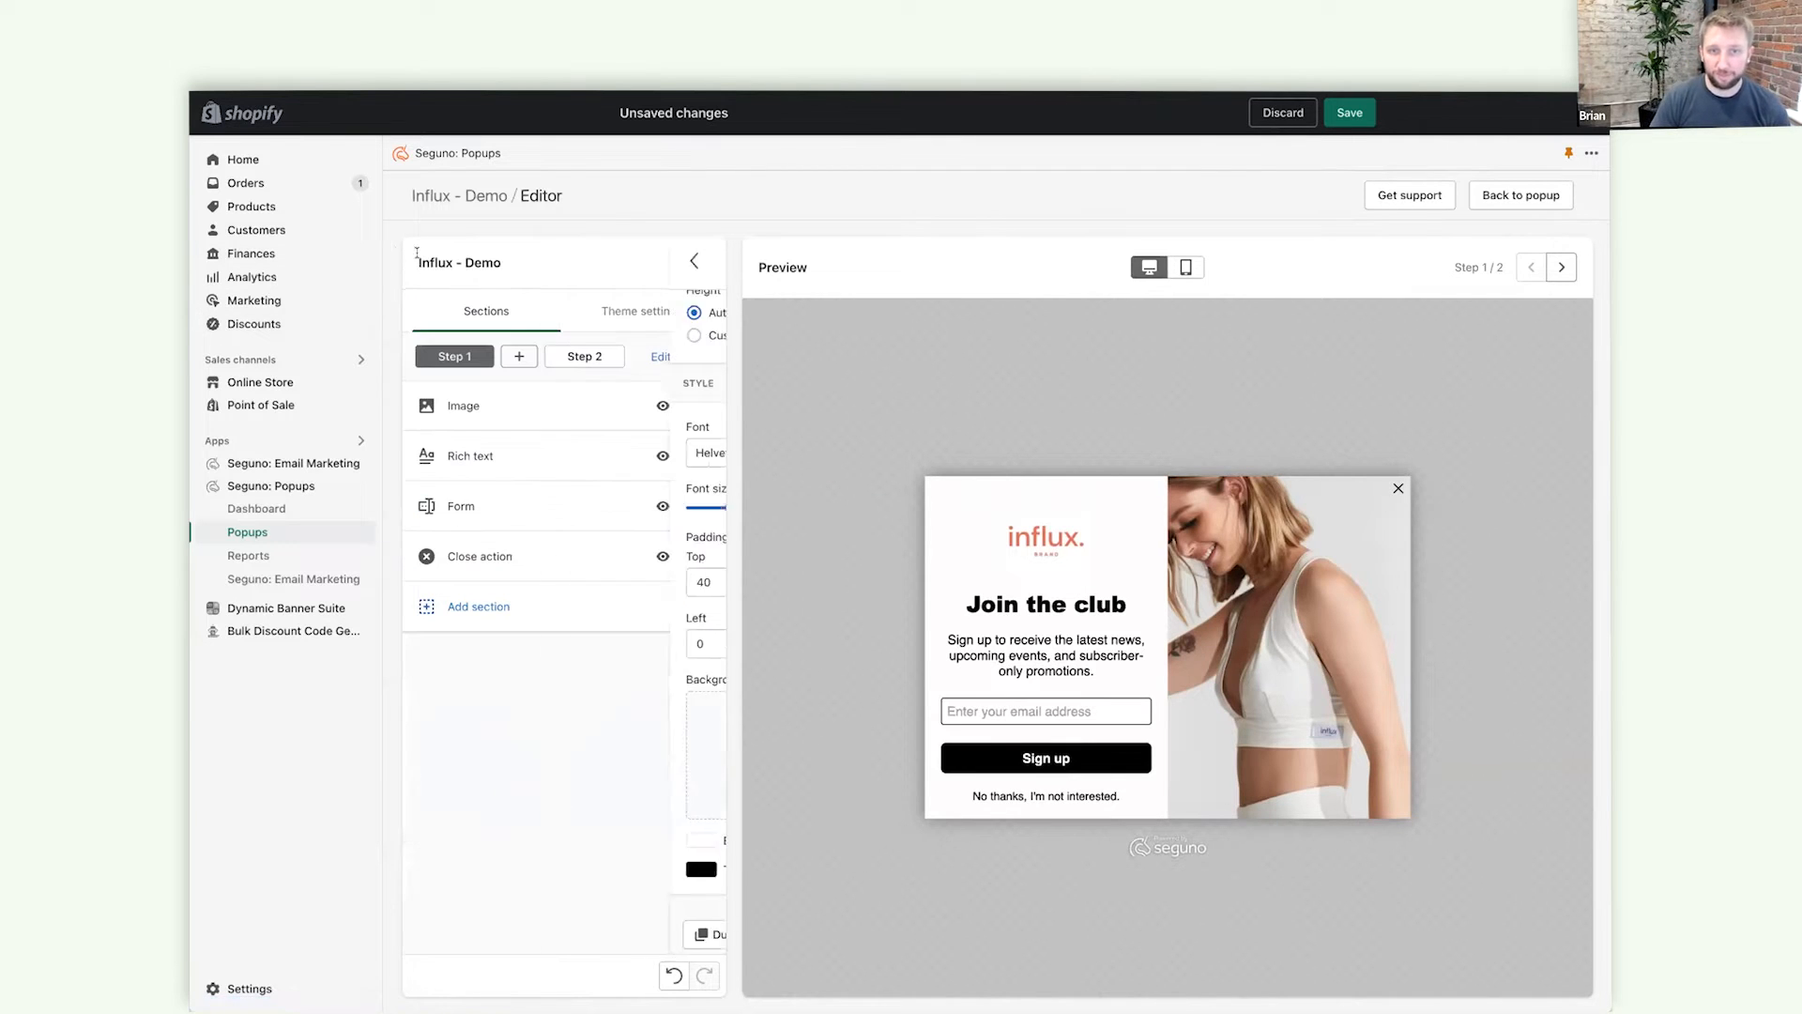
Replace the "Join the club" heading in the Rich text section with "HEY, QUEEN".
left_click(501, 453)
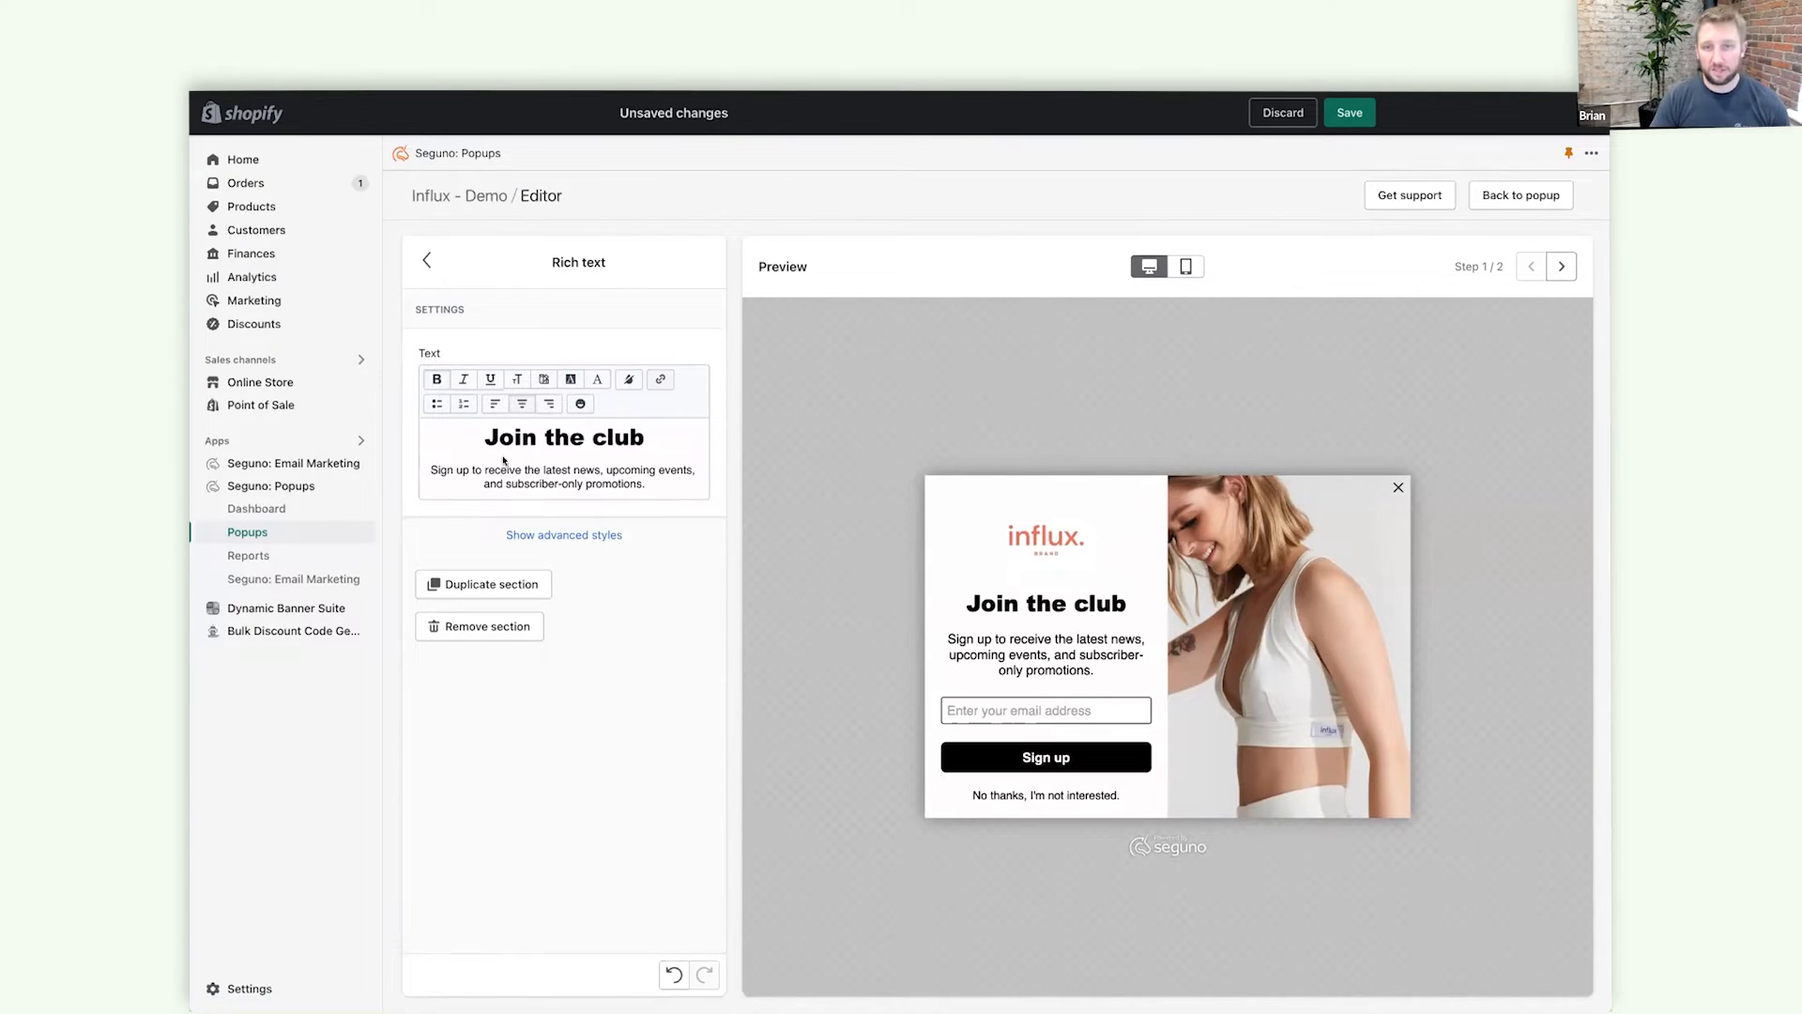
left_click_drag(493, 430, 646, 436)
type("HEY")
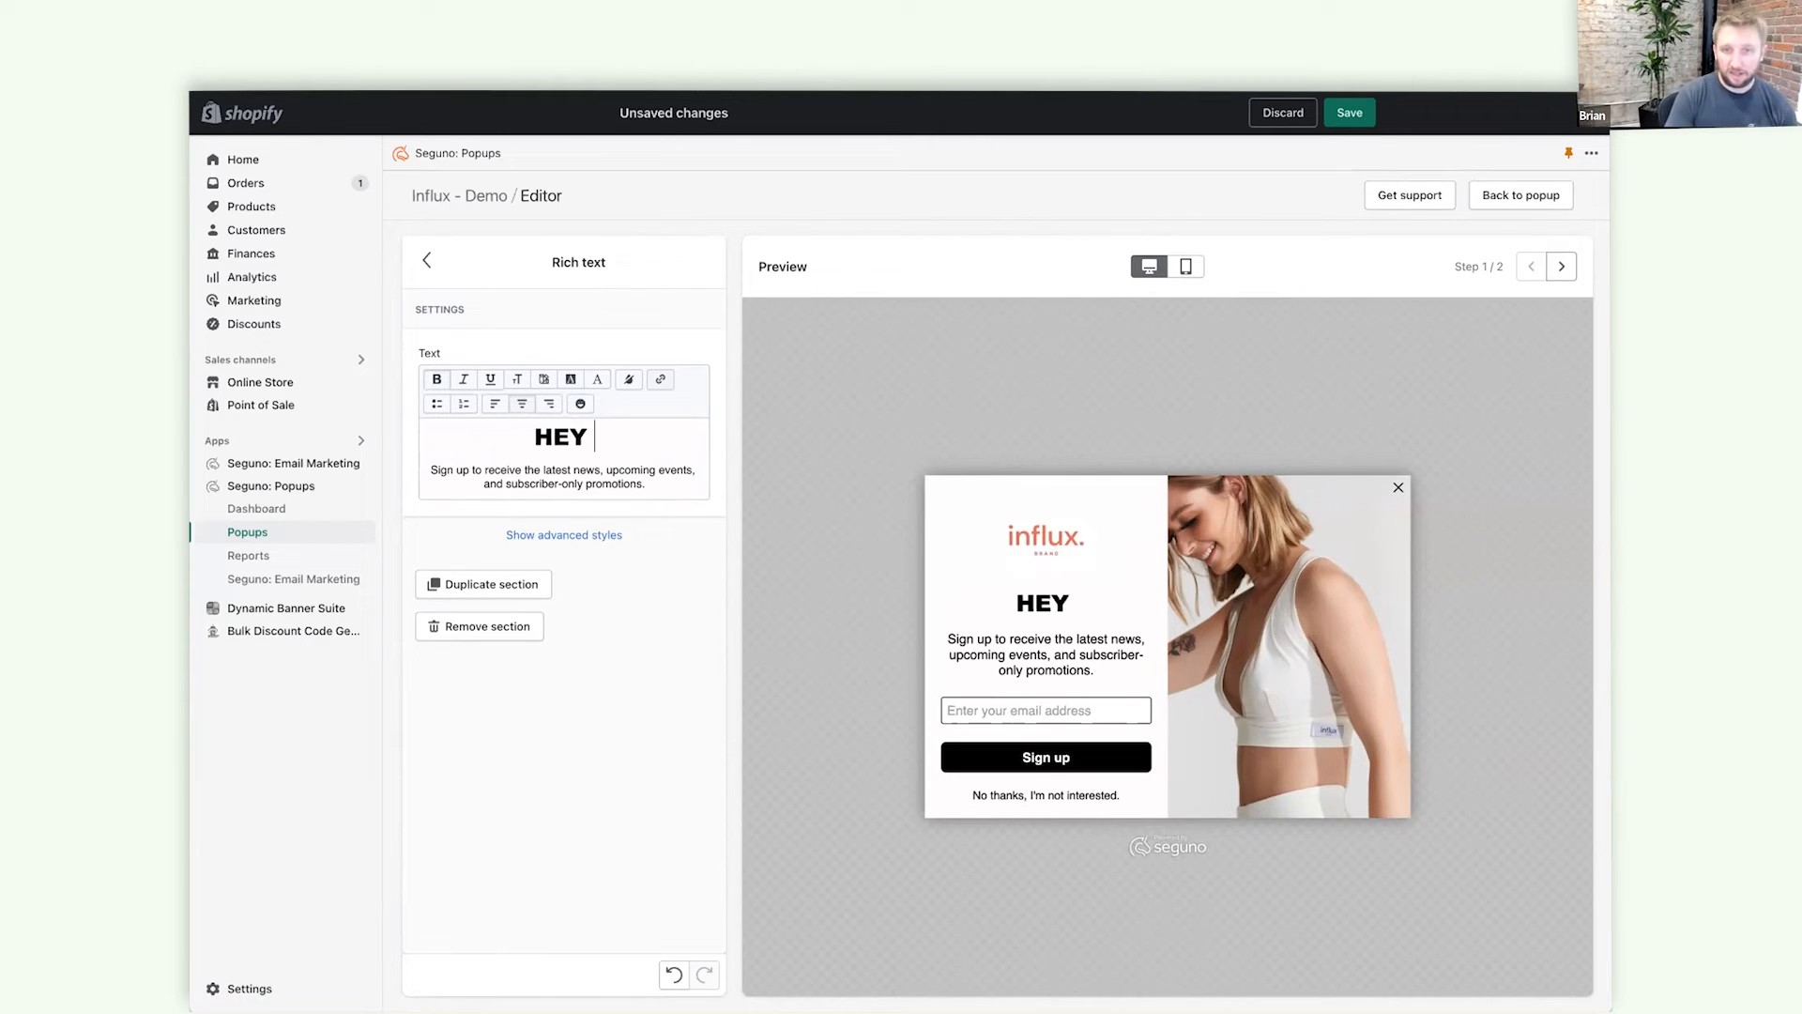
key("BackSpace")
type(", QIUEE")
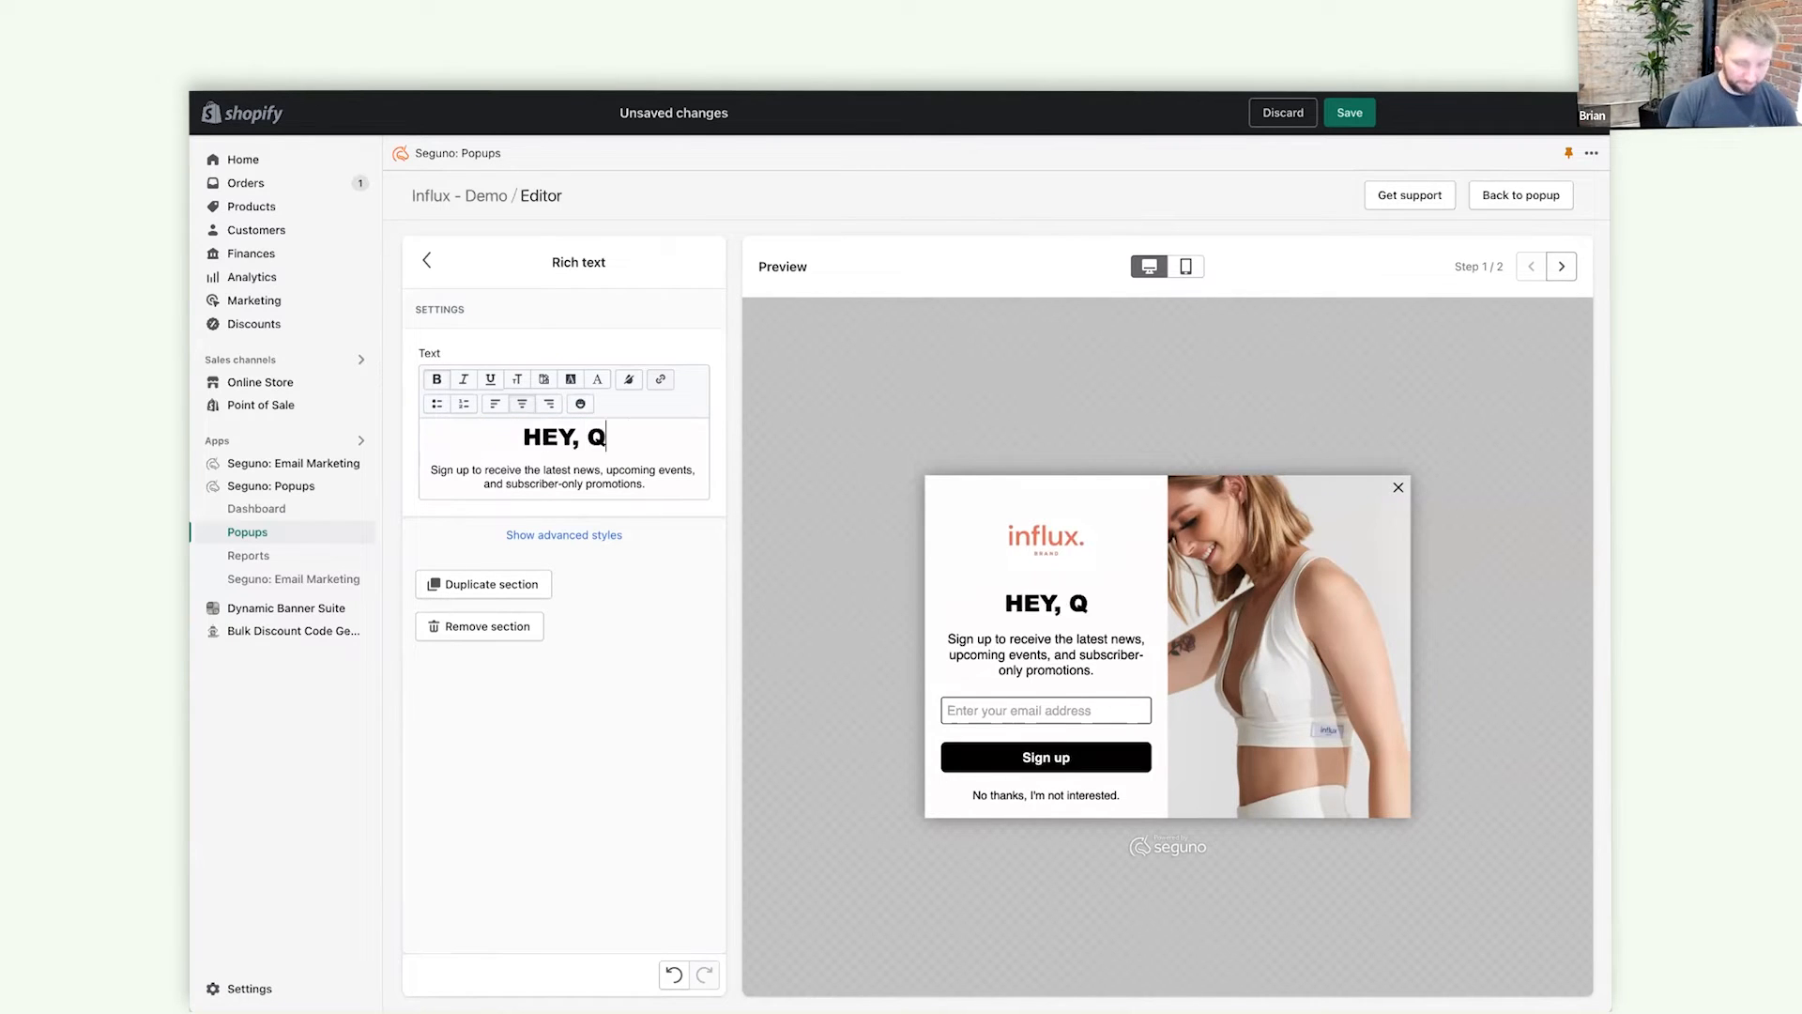
key("BackSpace")
key("BackSpace")
key("BackSpace")
key("BackSpace")
type("UEEN")
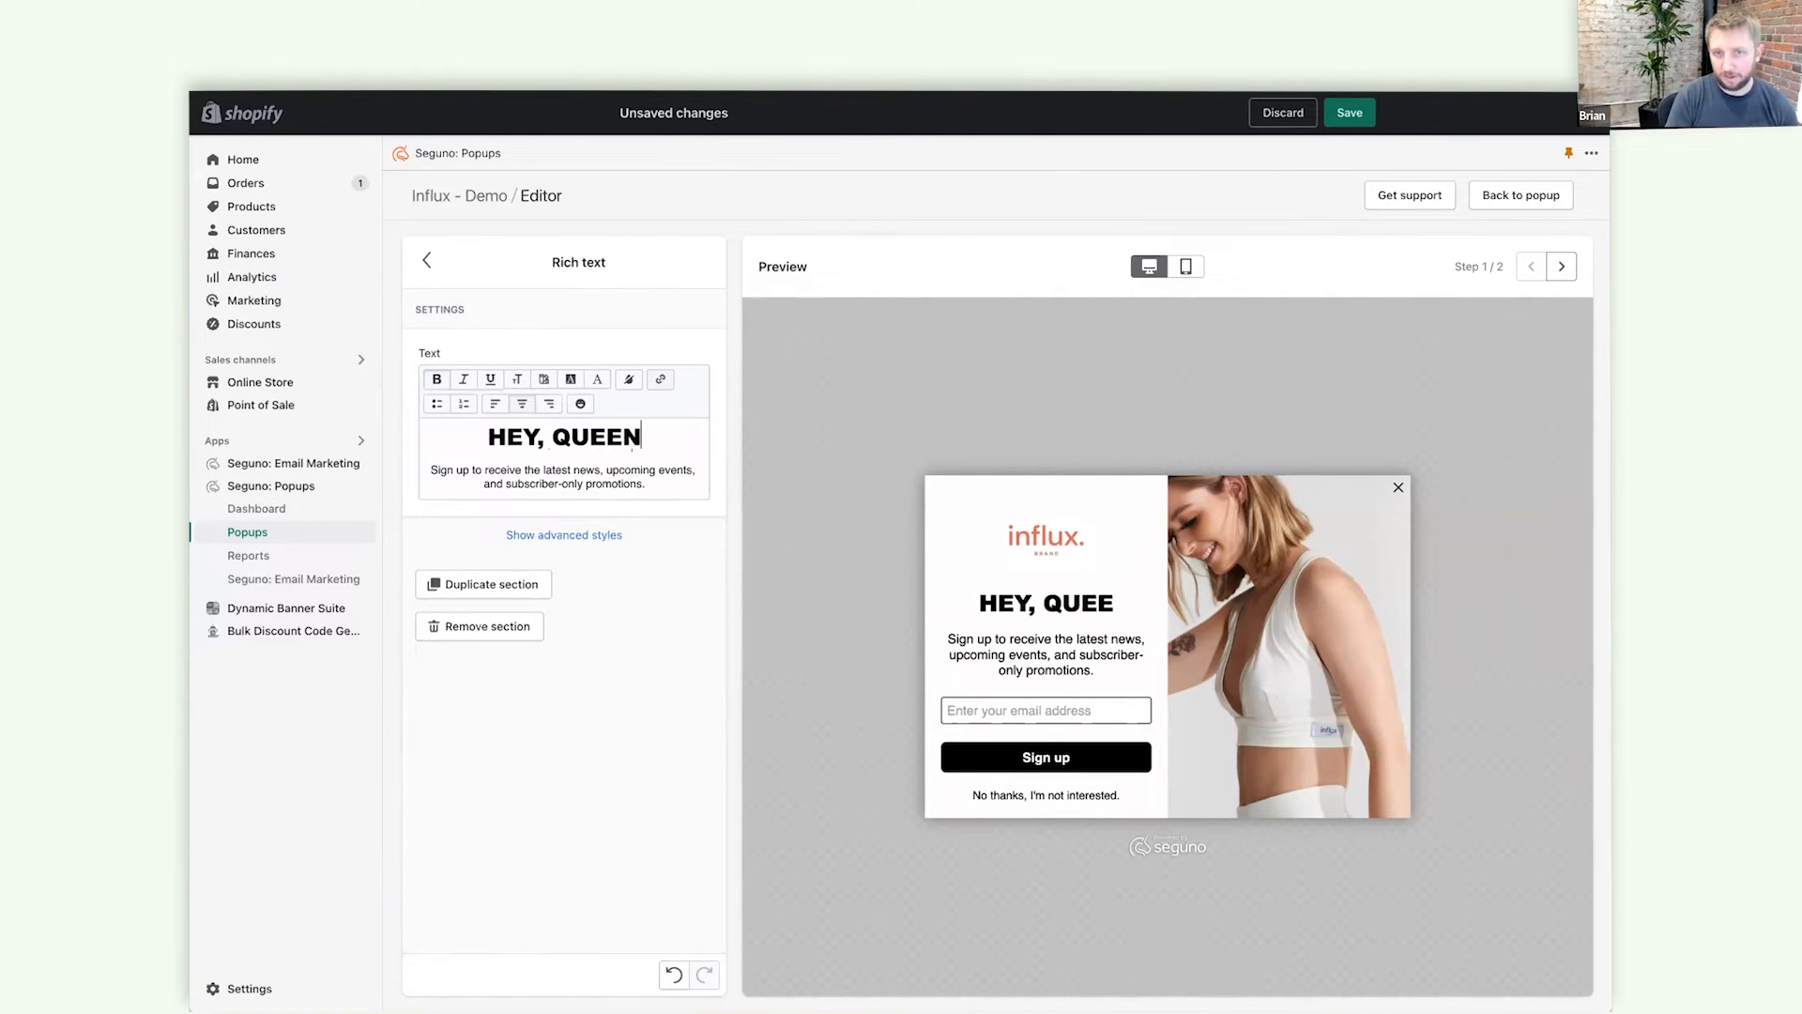
Set the font of the "HEY, QUEEN" heading in the Rich text section to Georgia.
triple_click(541, 433)
left_click(597, 378)
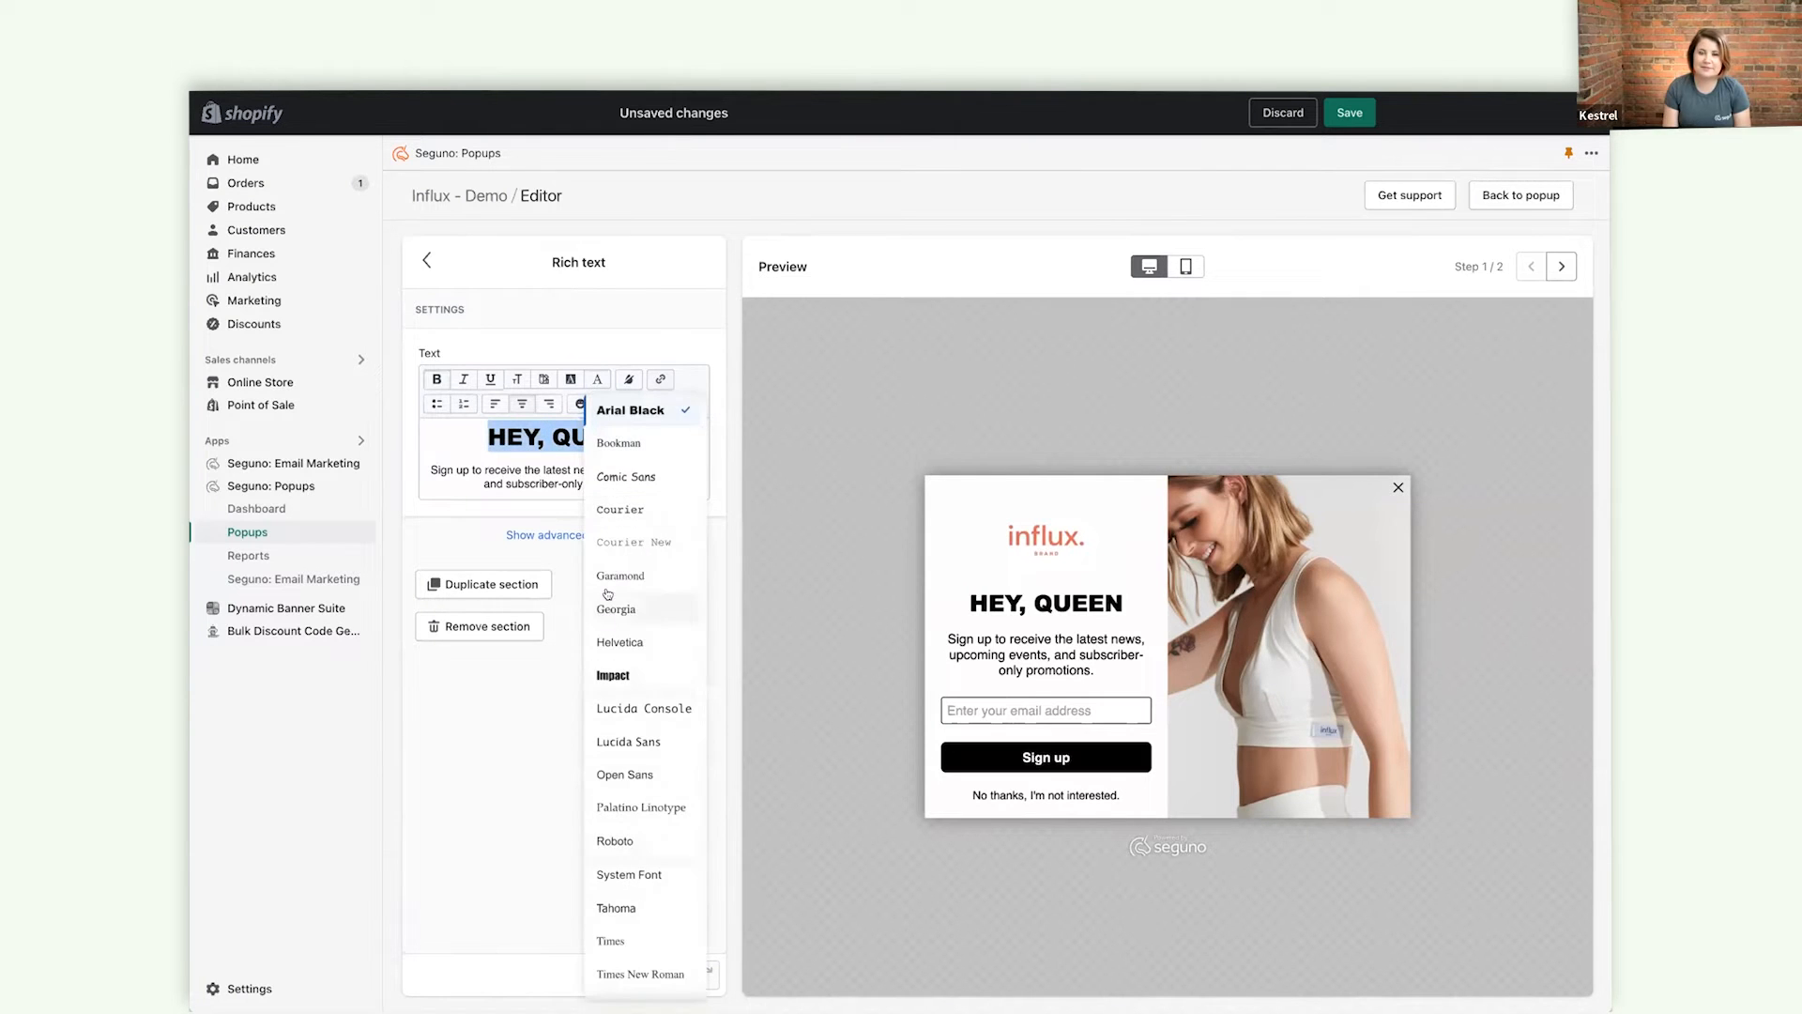
left_click(652, 601)
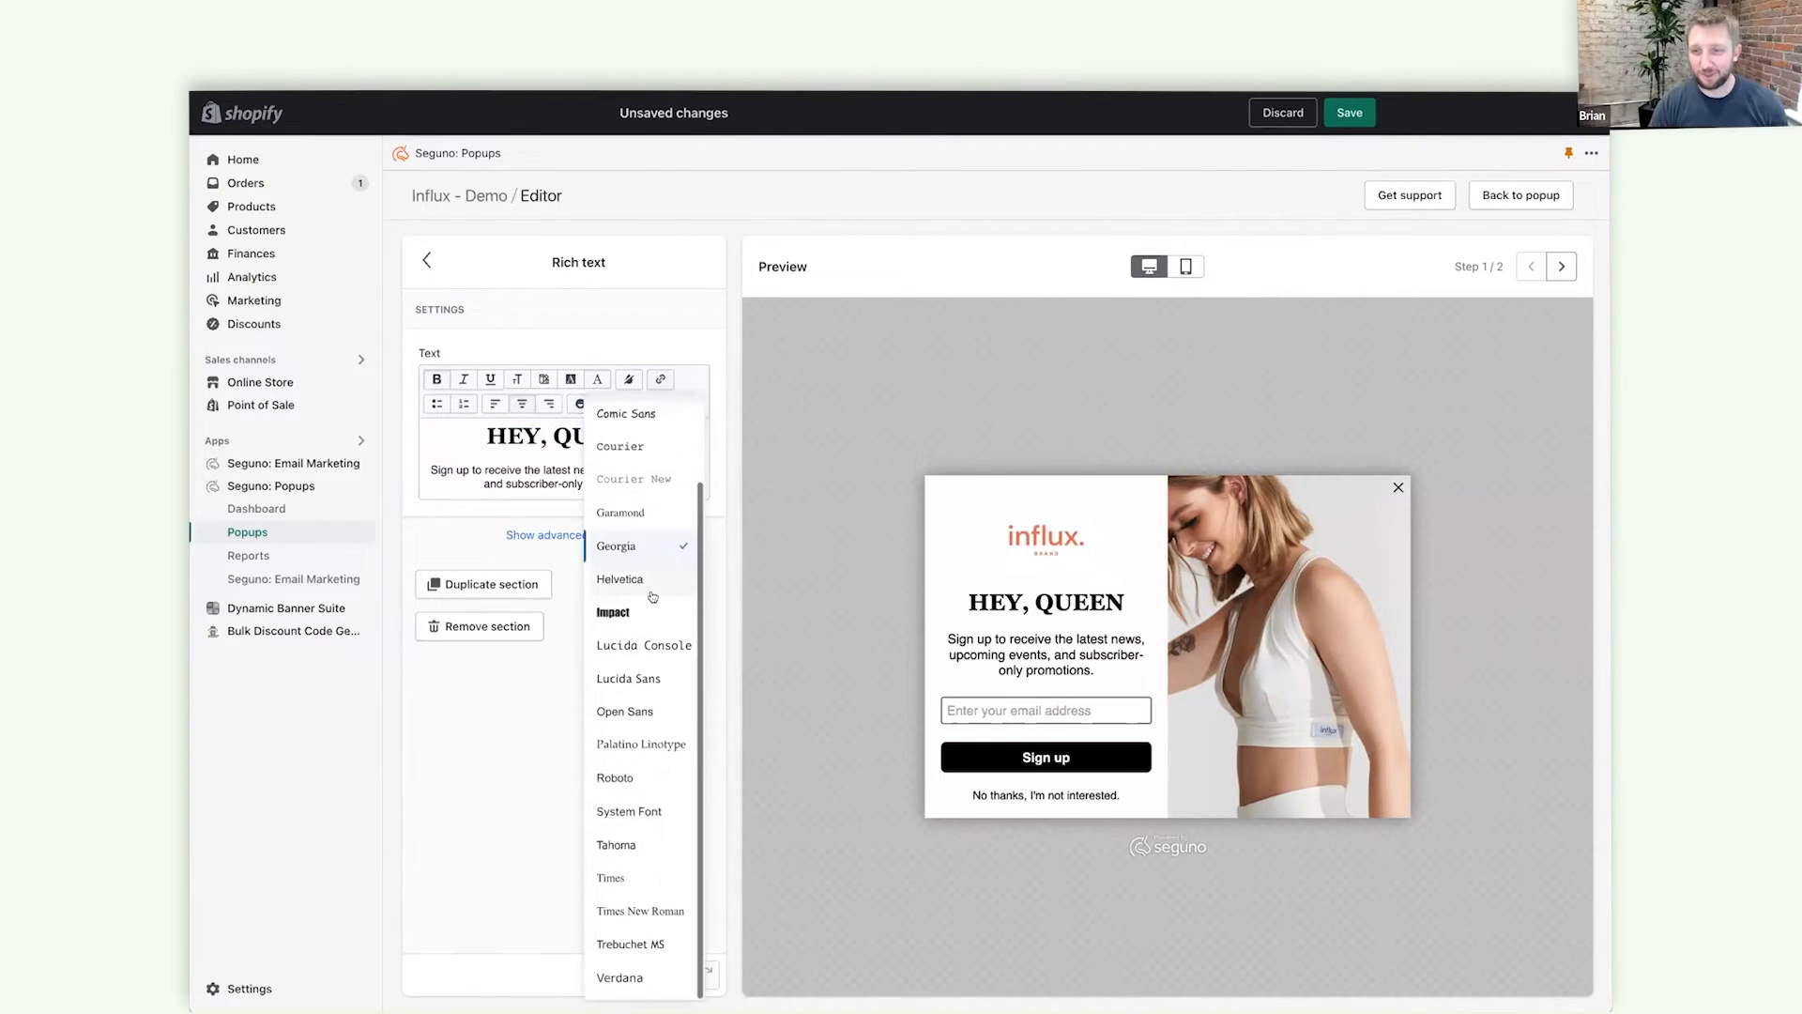
left_click(416, 516)
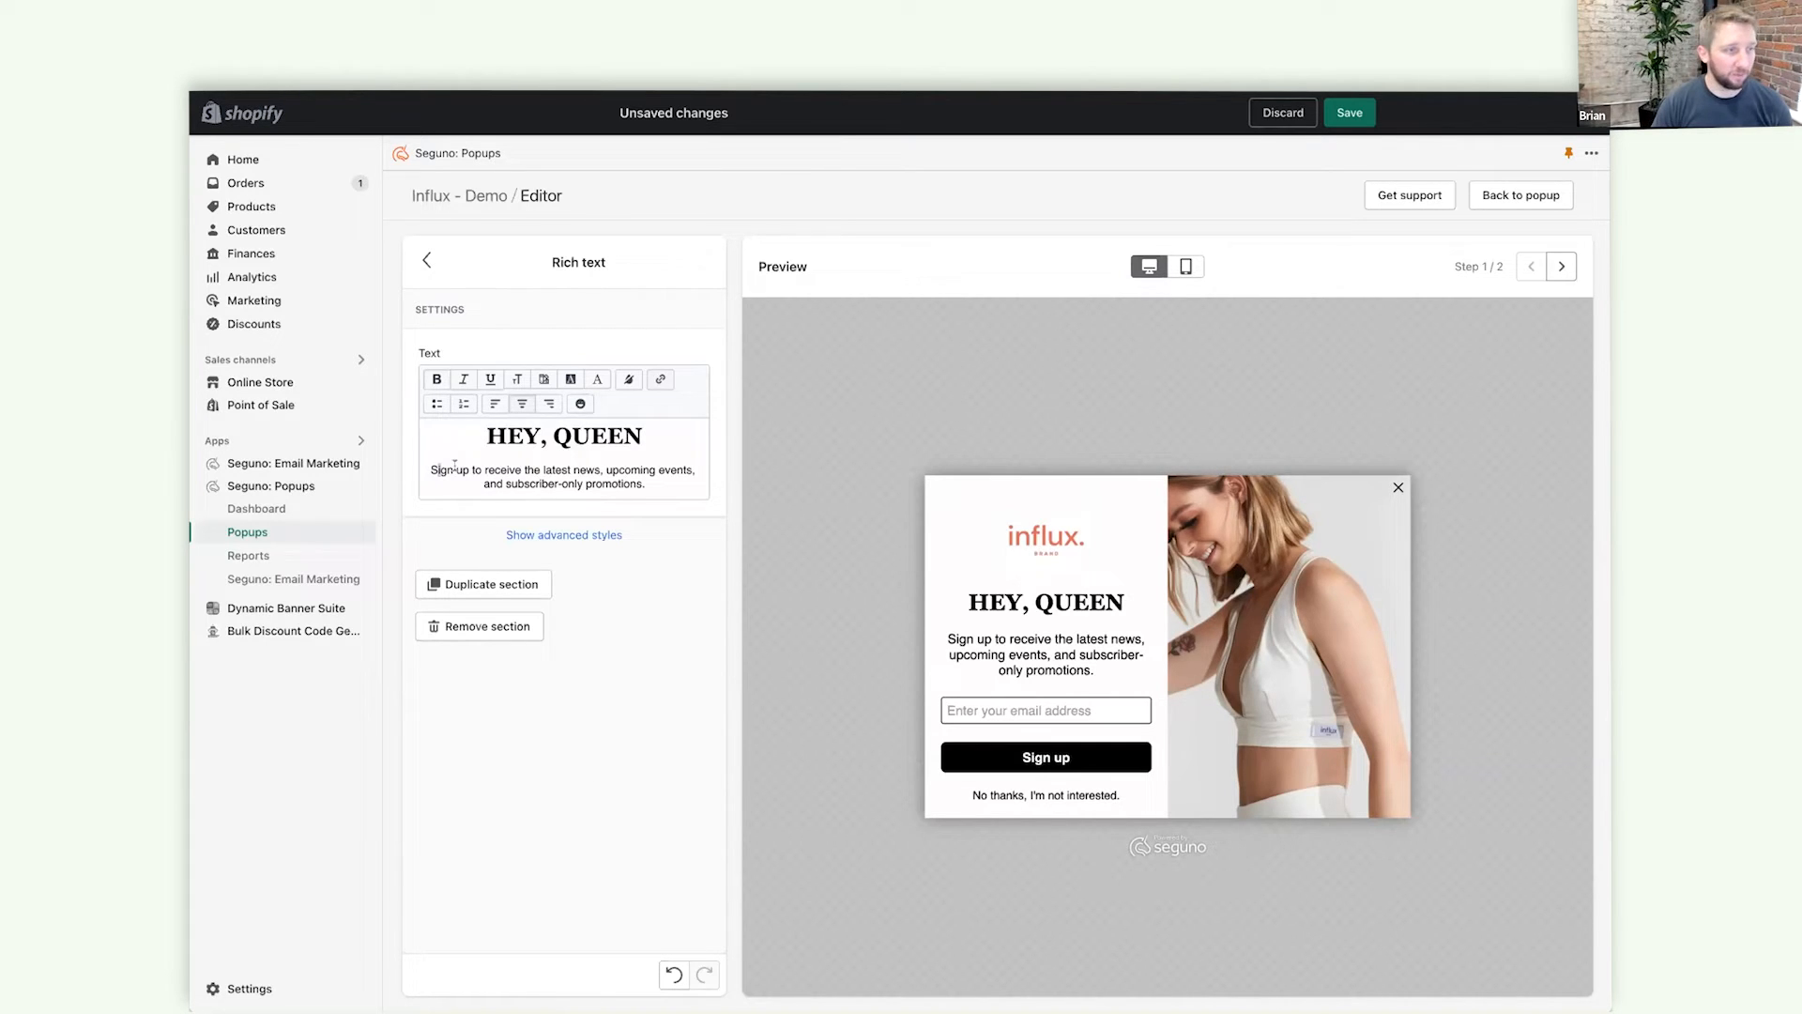
Reword the text below the heading as "Sign up now for an instant 15% off your next purchase, plus stay in the loop on the latest and new arrivals.".
left_click_drag(473, 466, 631, 492)
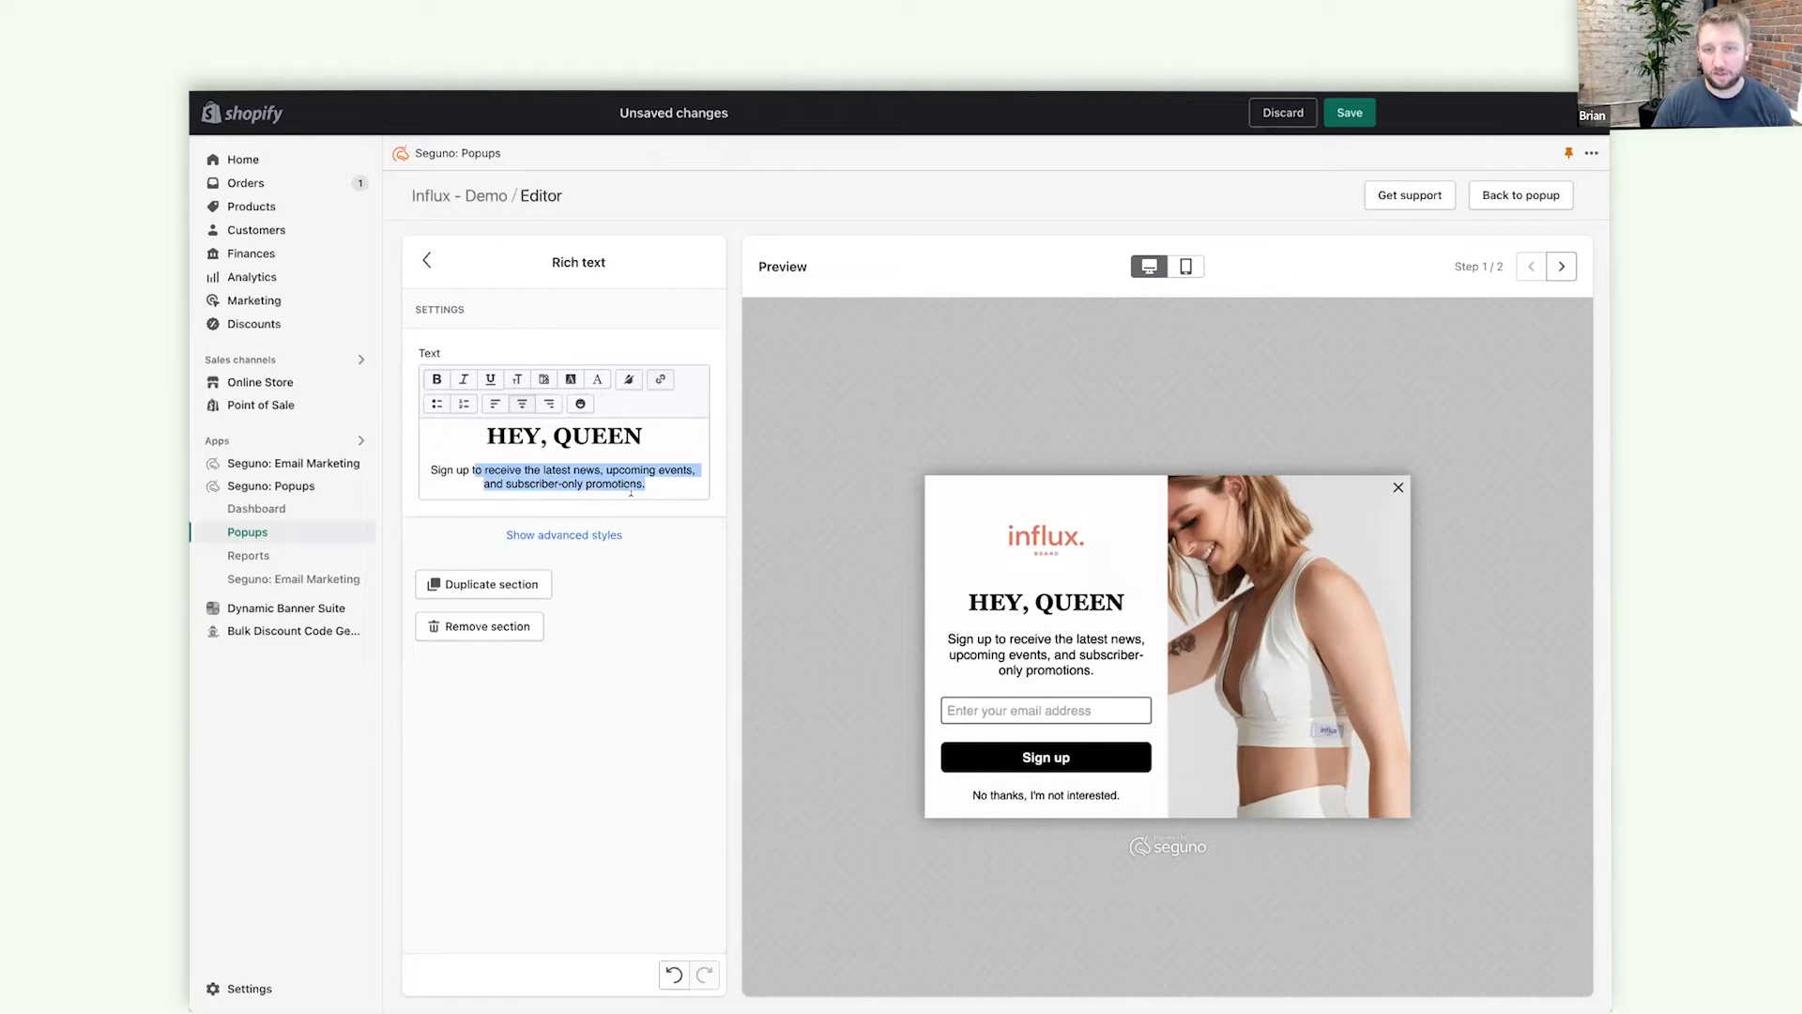
key("BackSpace")
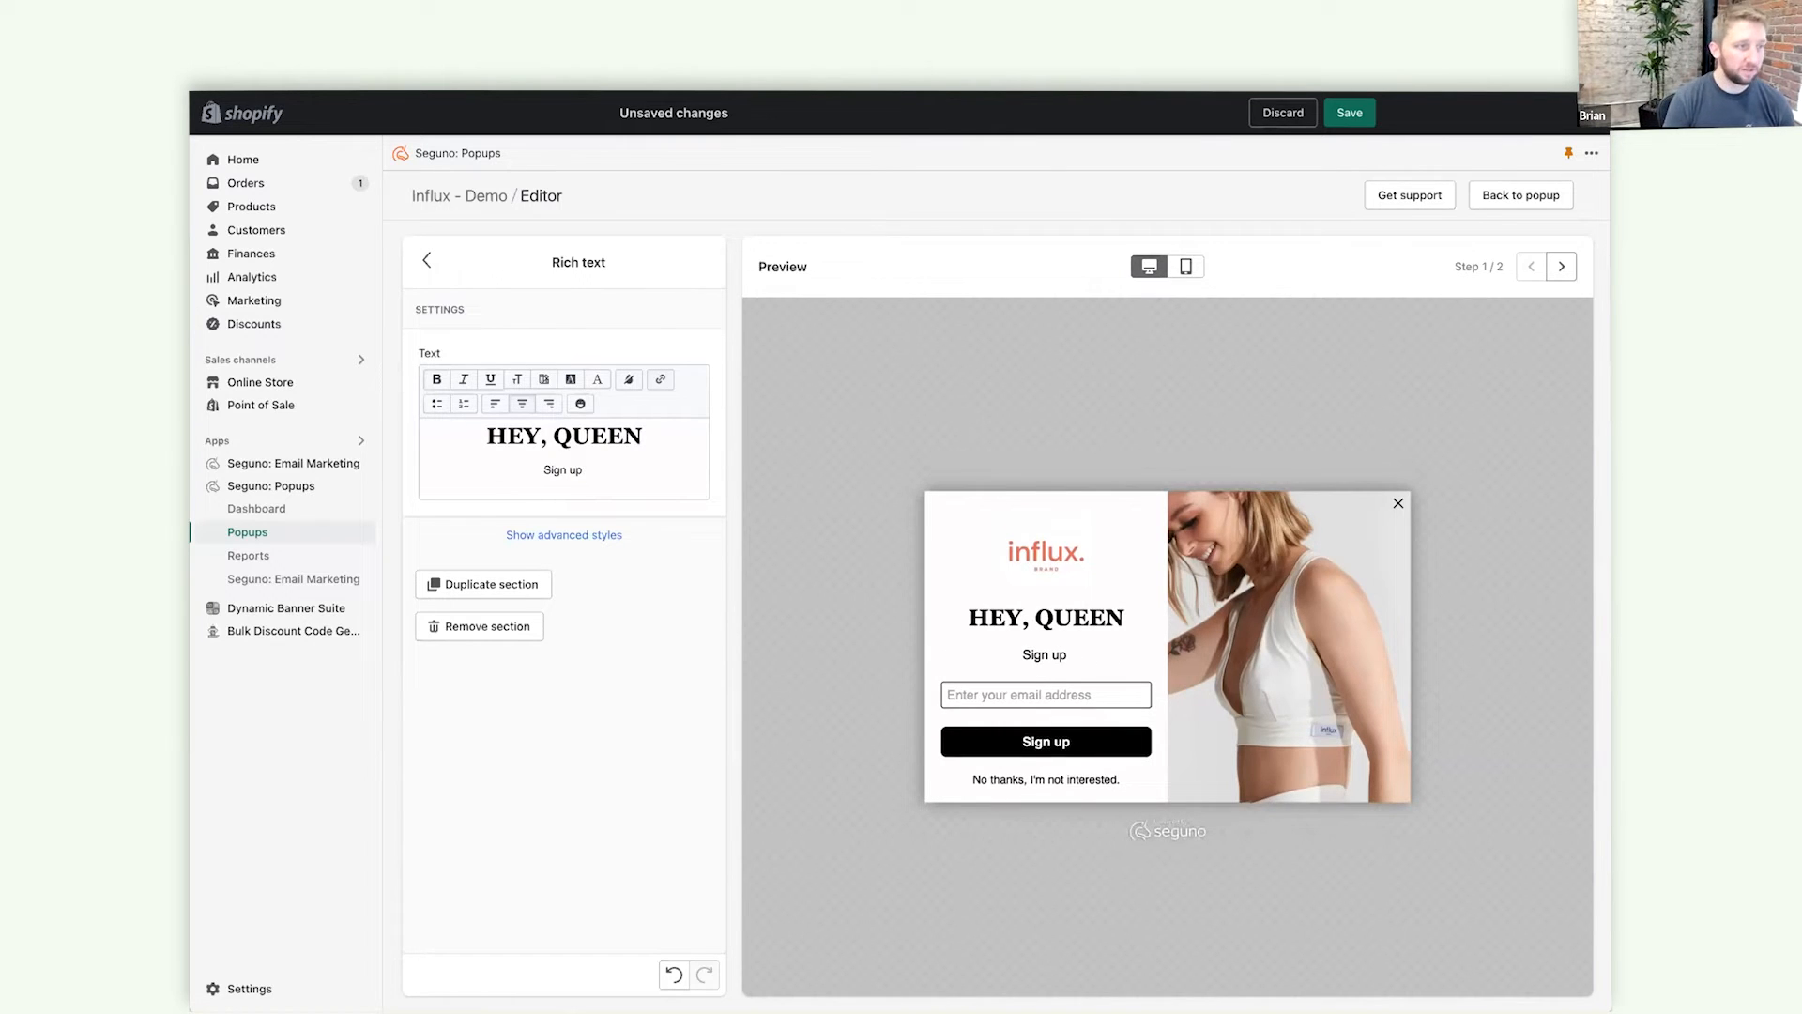
type("now f")
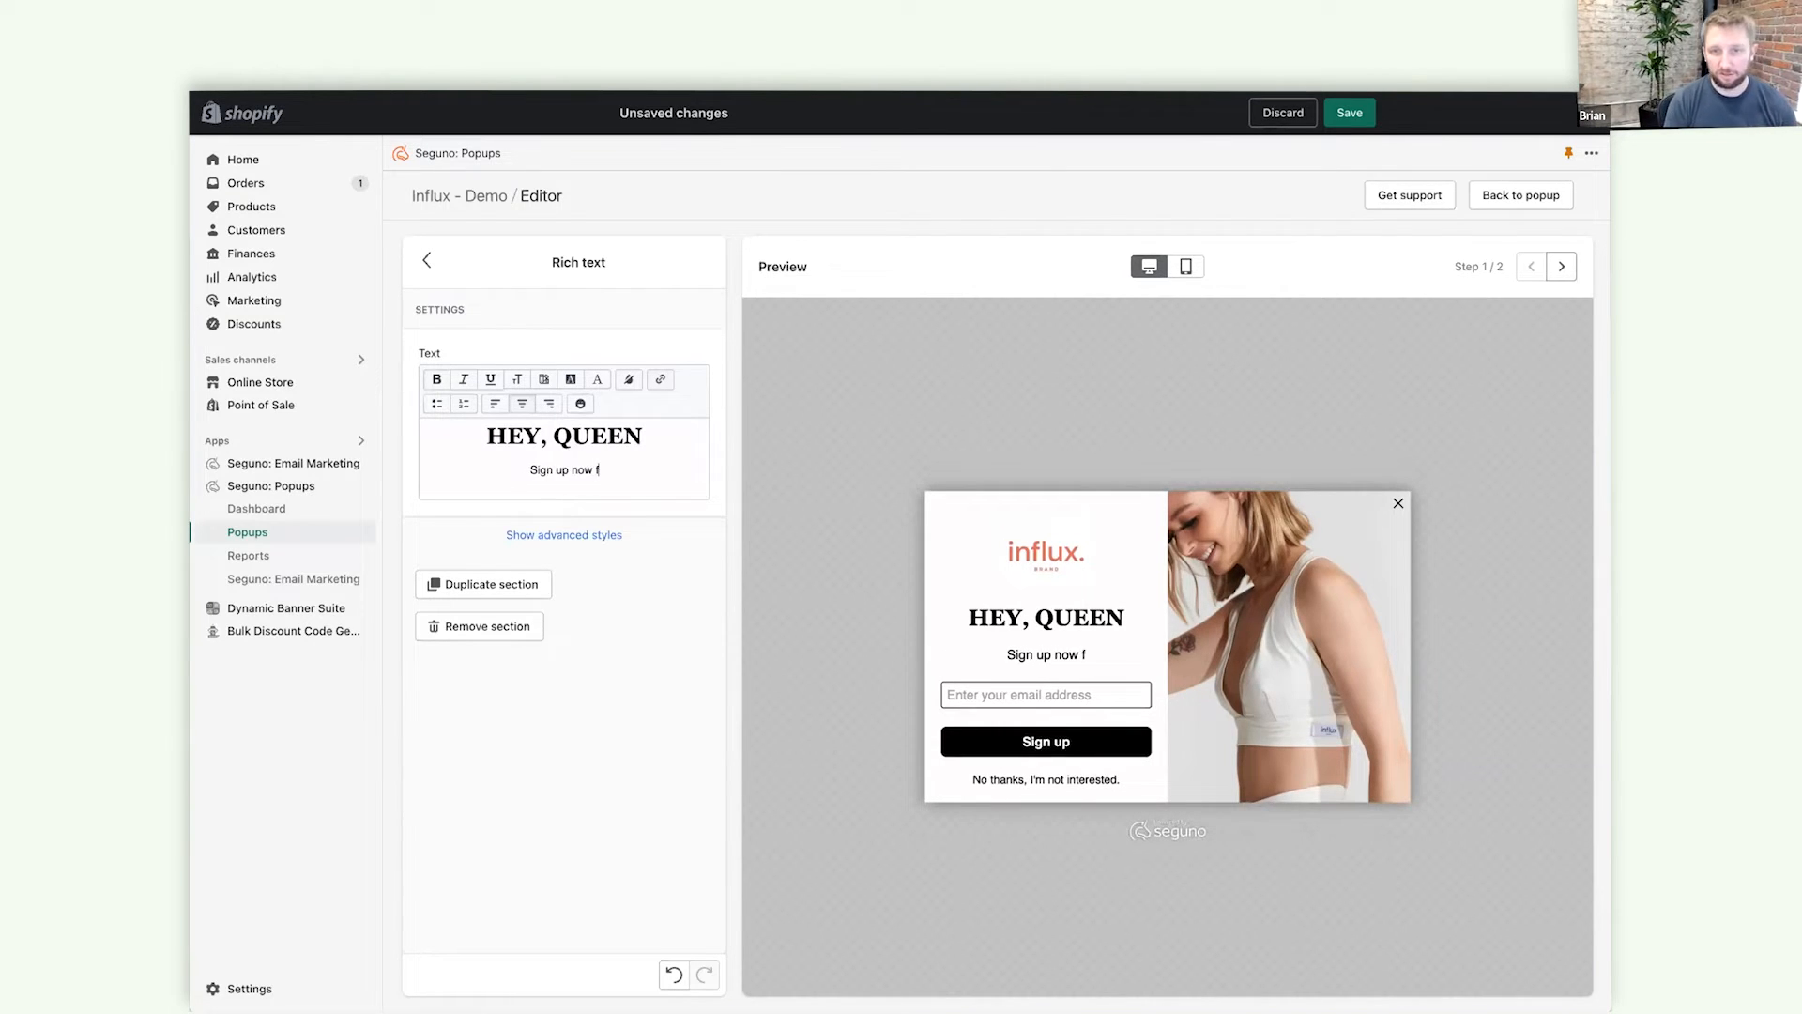
type("or an instan")
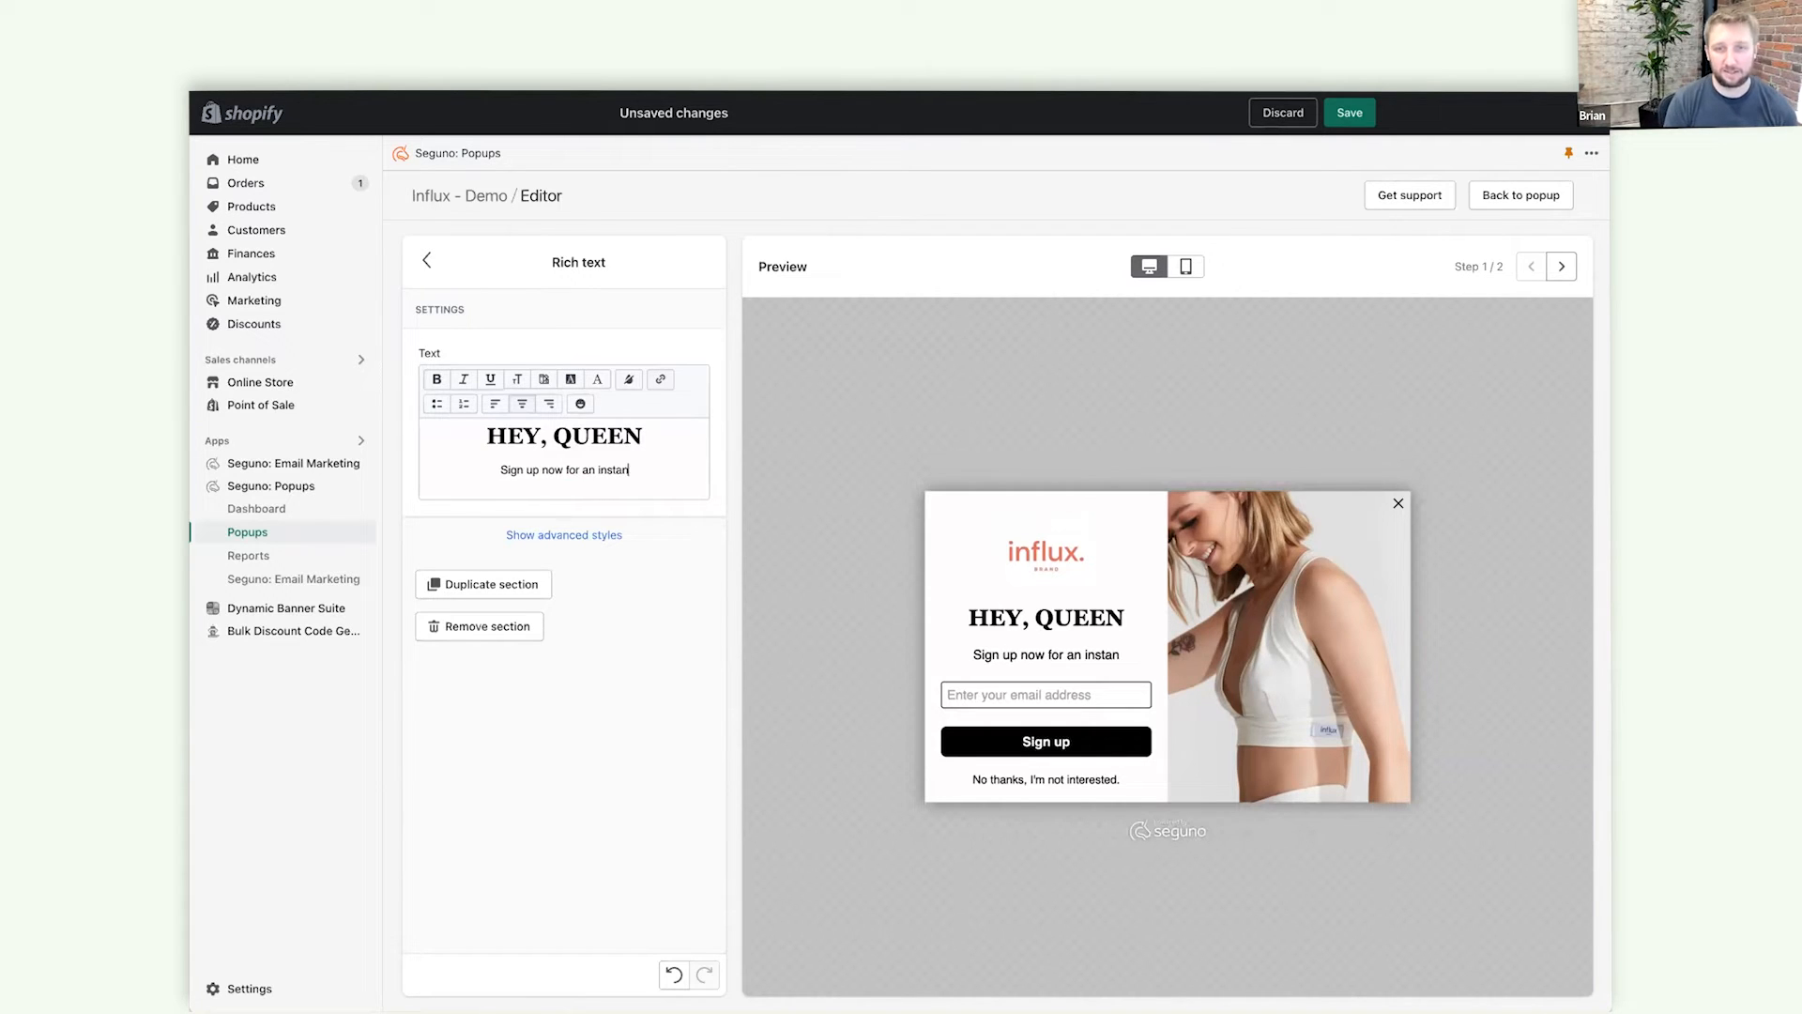
type("t 15% off")
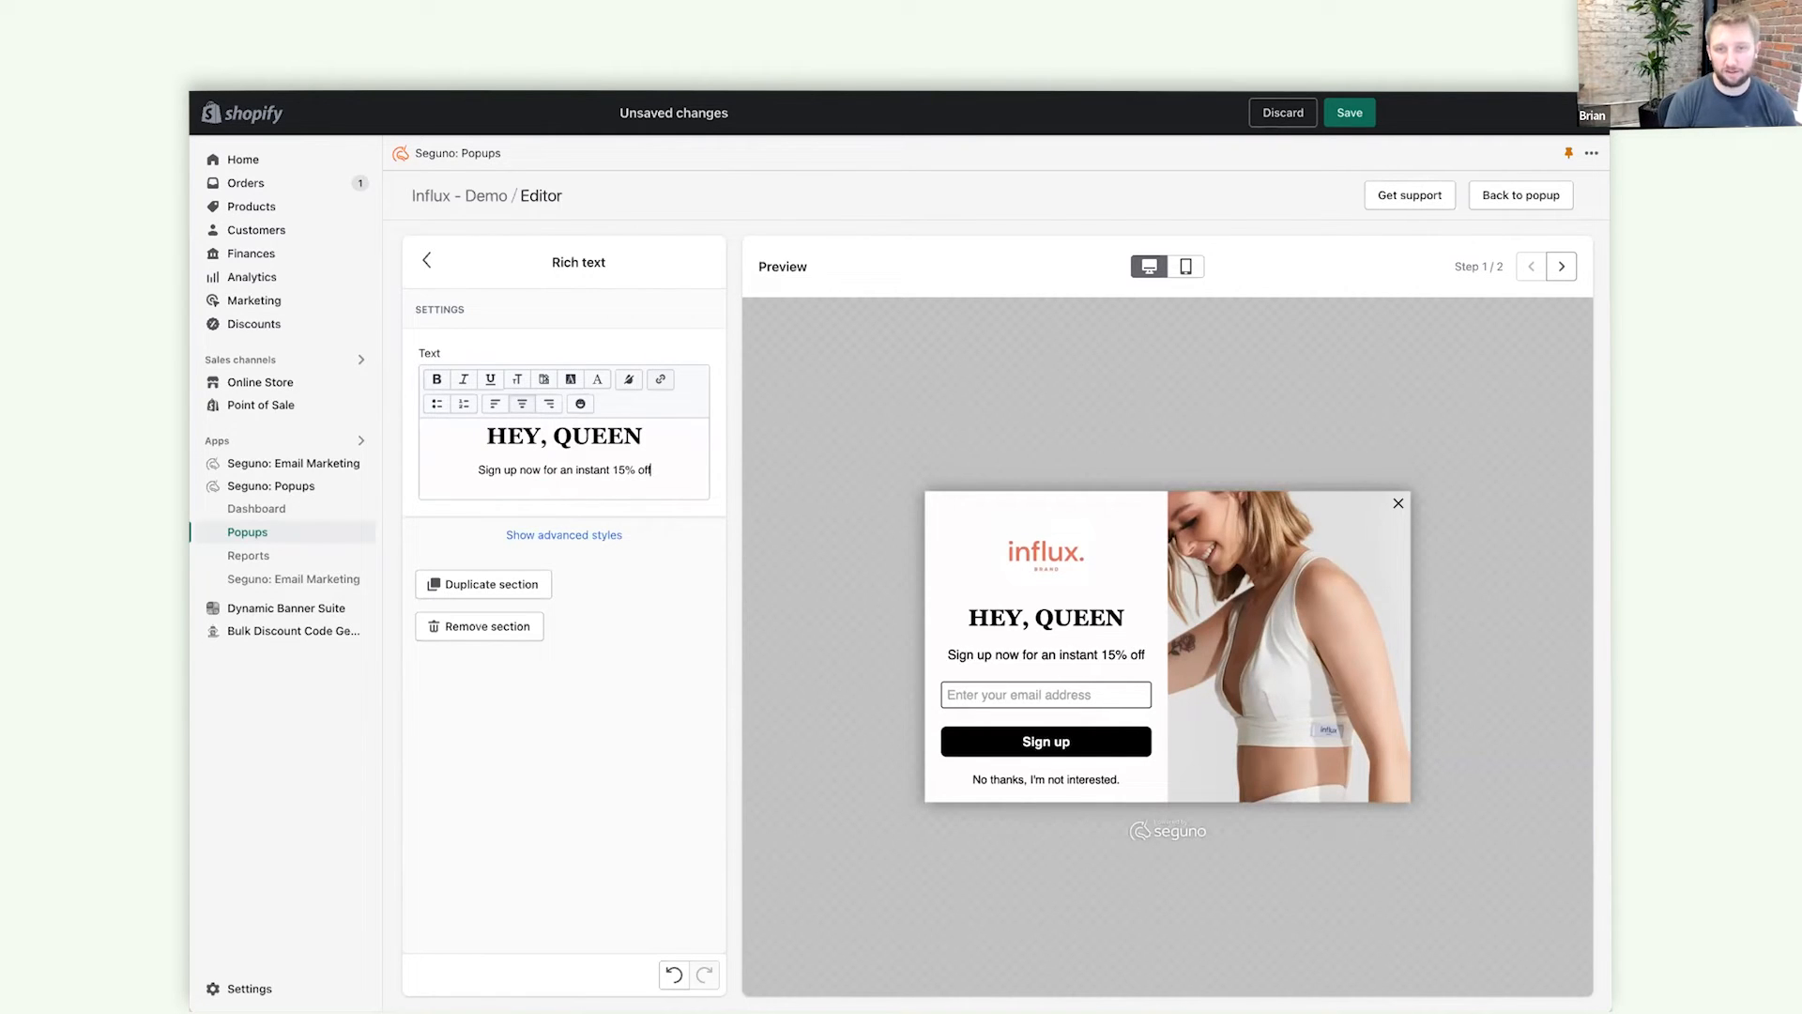
type(" your n")
type("ext ")
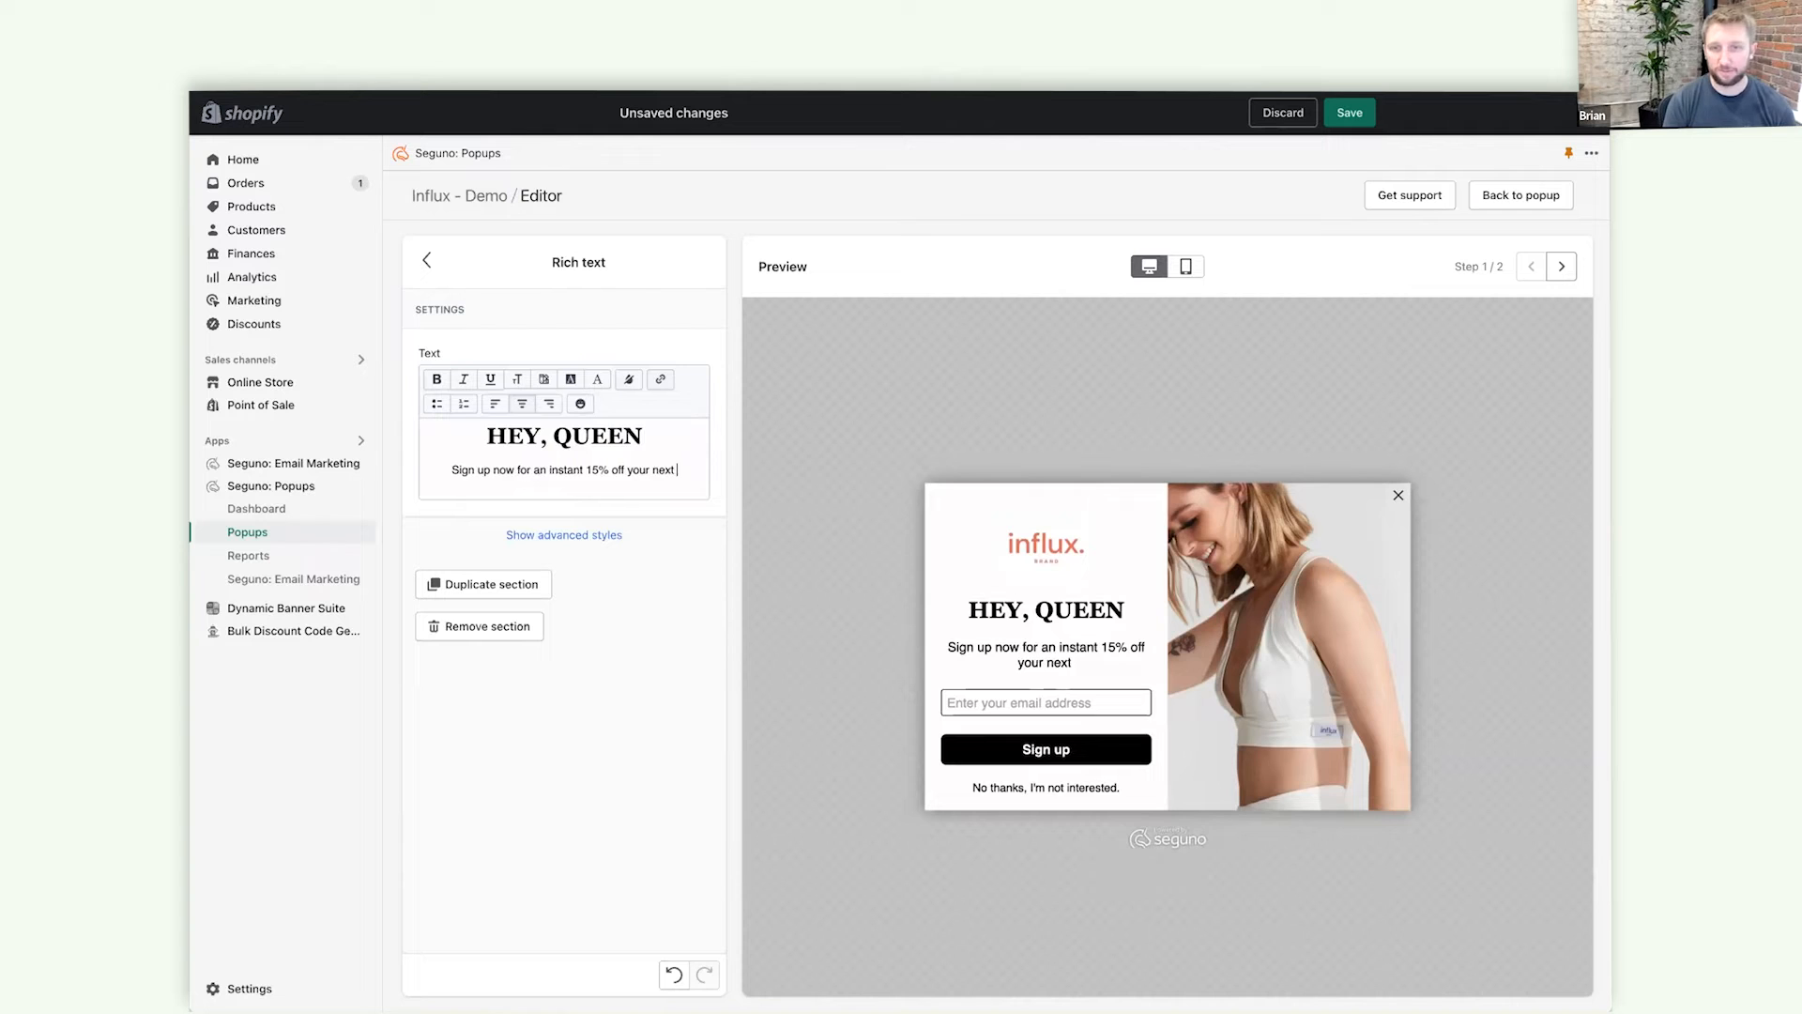
type("purchase, plus sta")
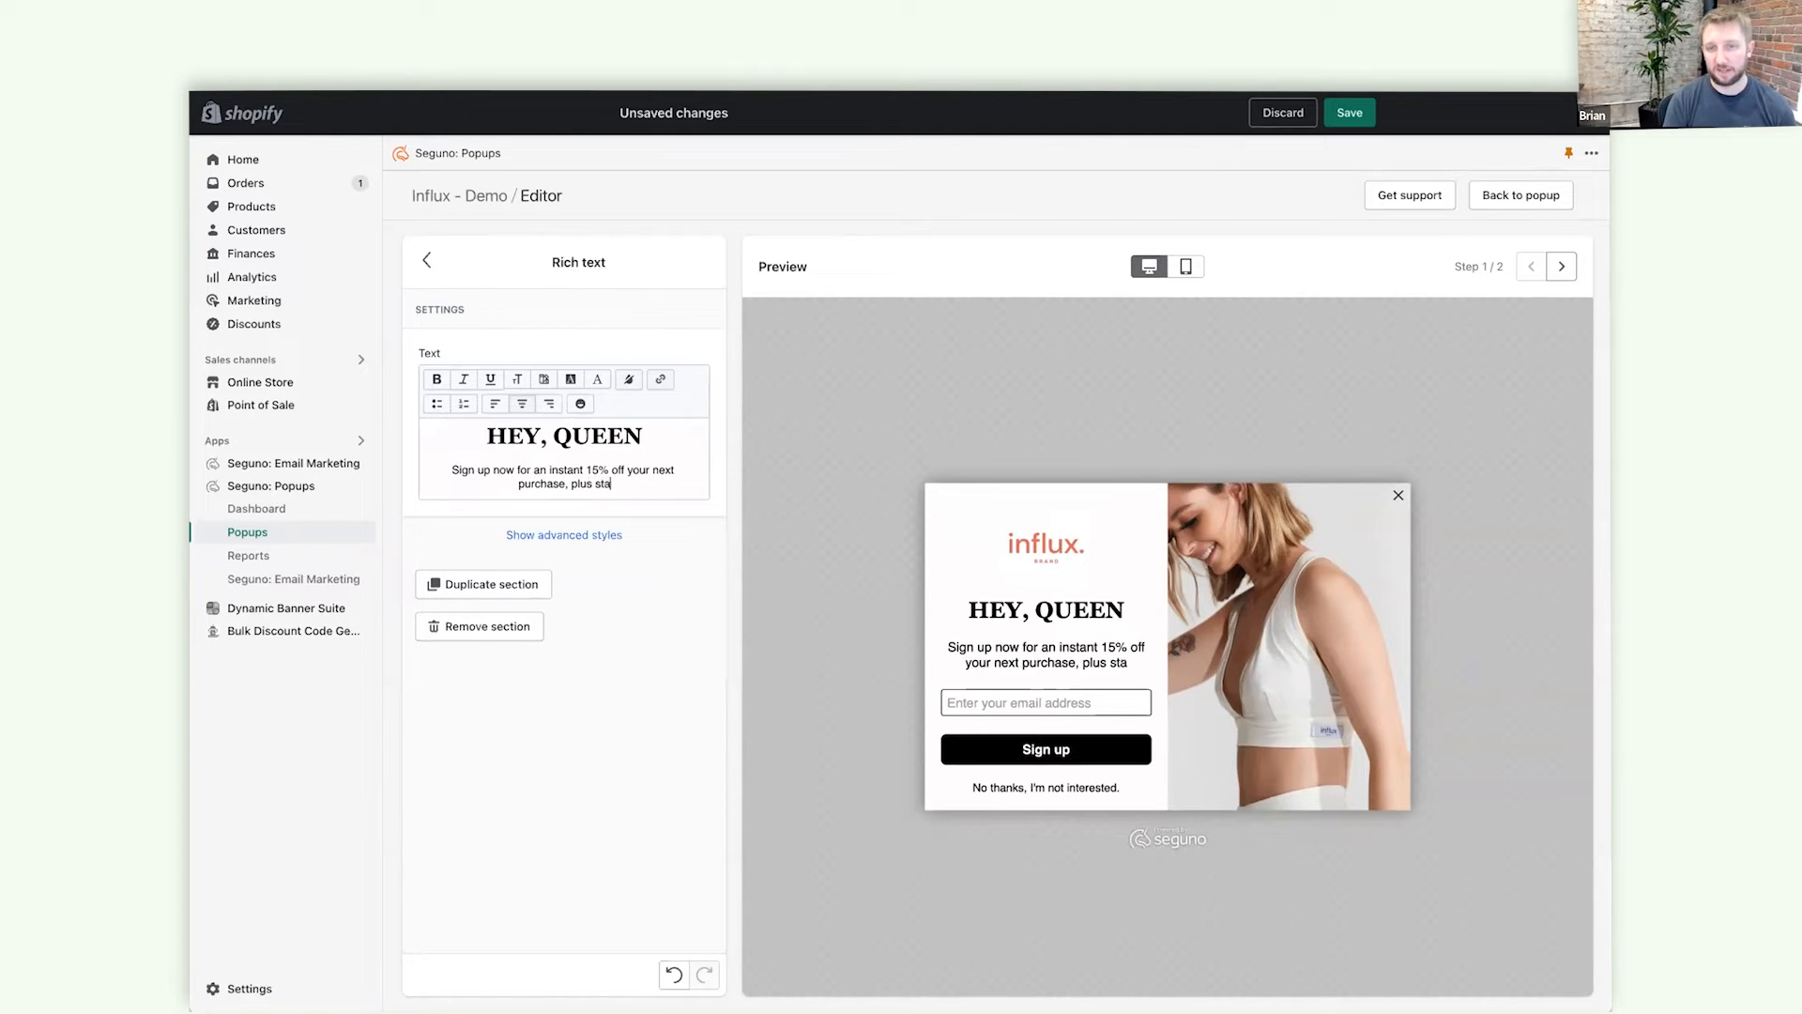
type("y in the loop o")
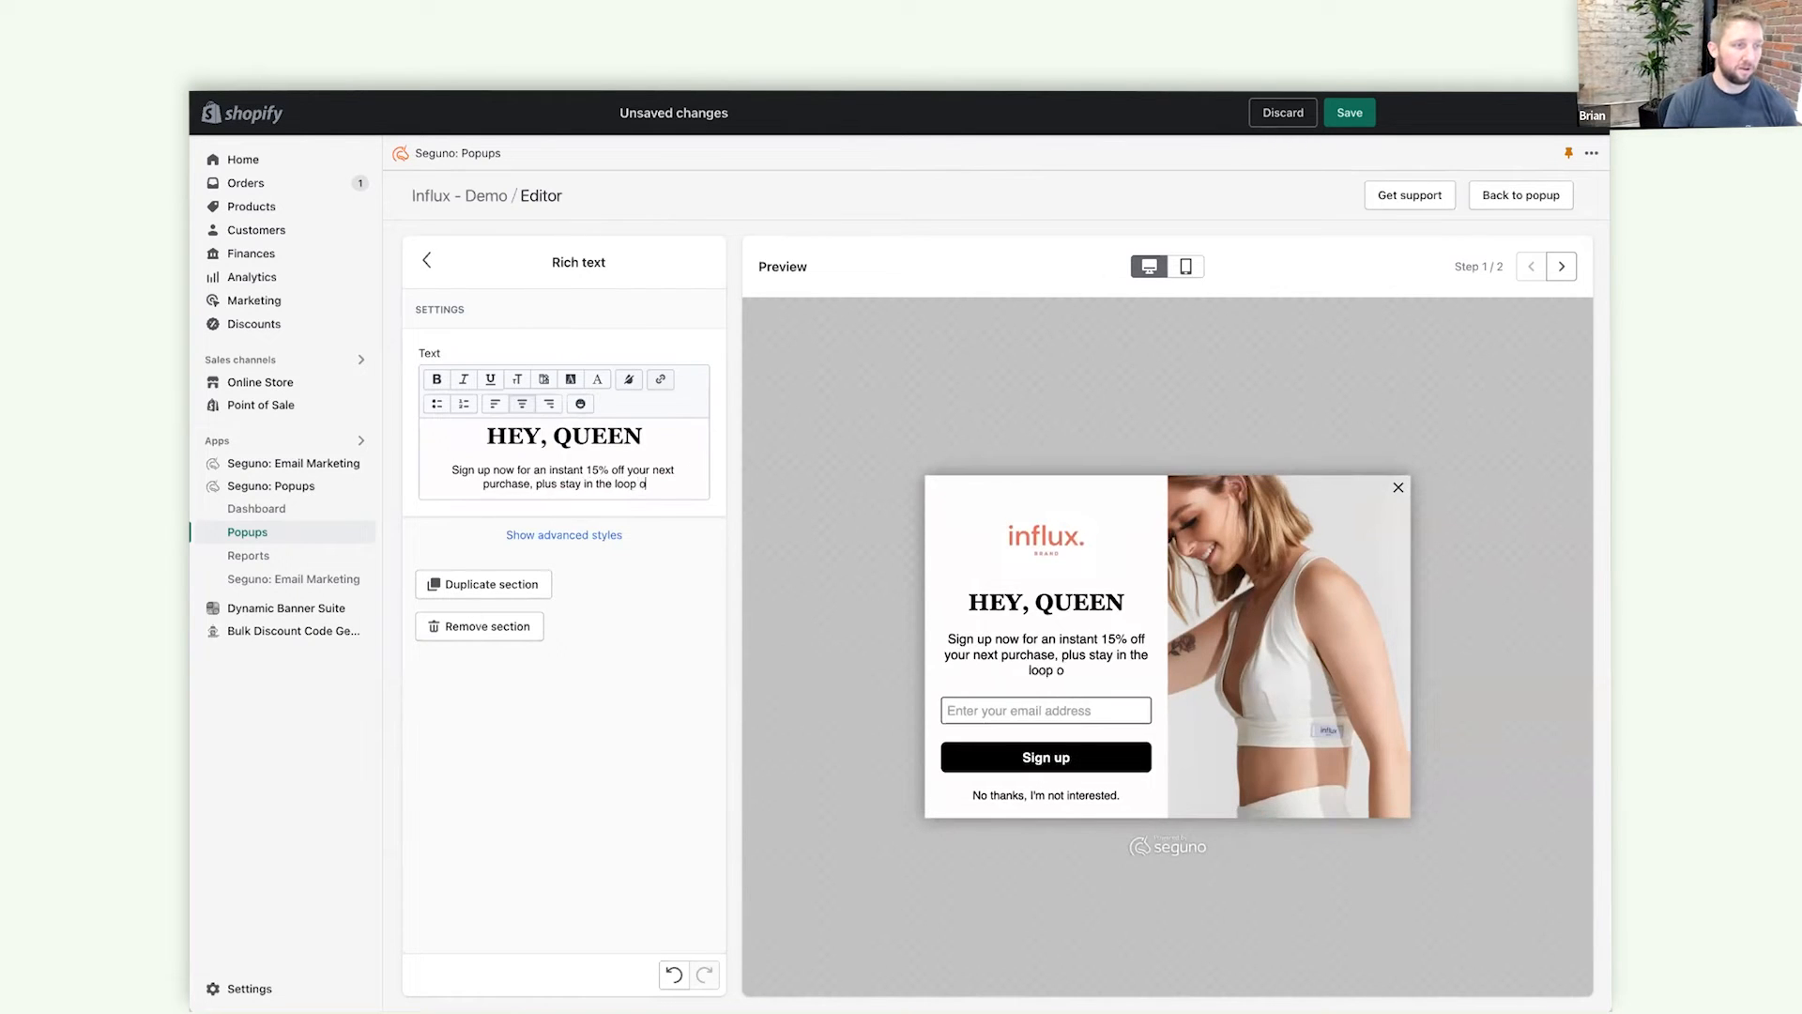
type("n the latest an")
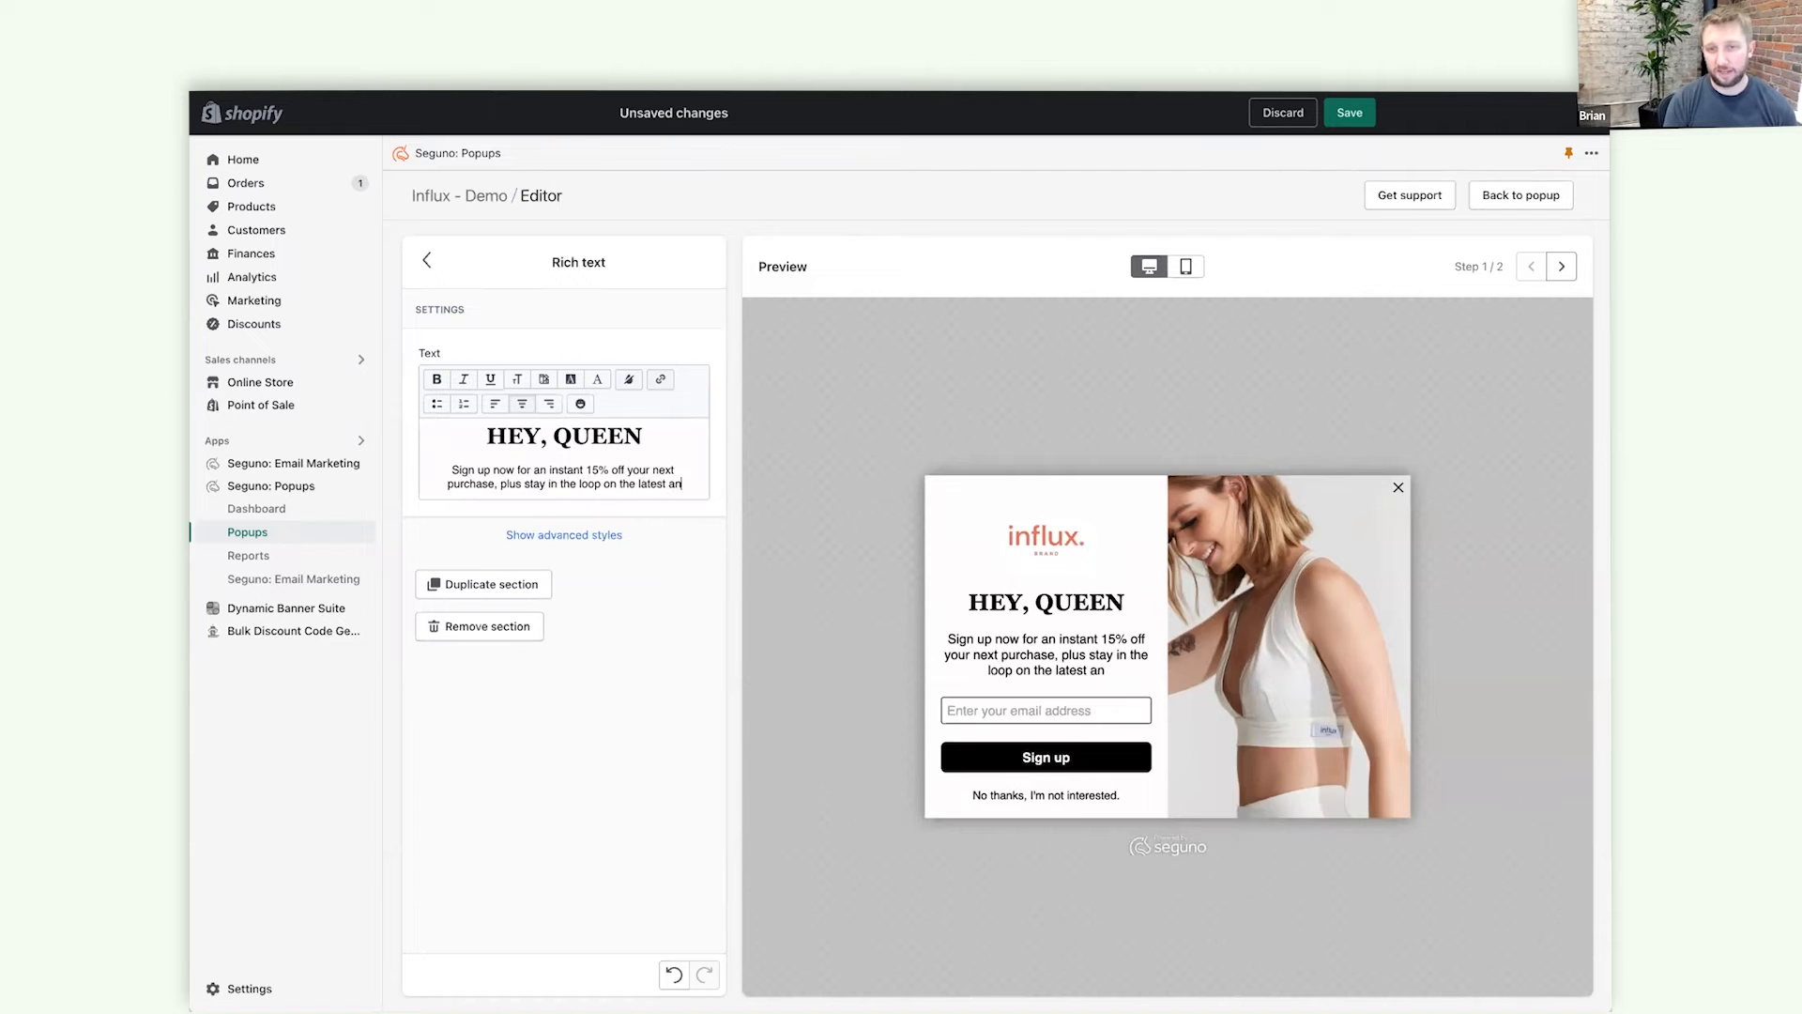
type("d new arrivals.")
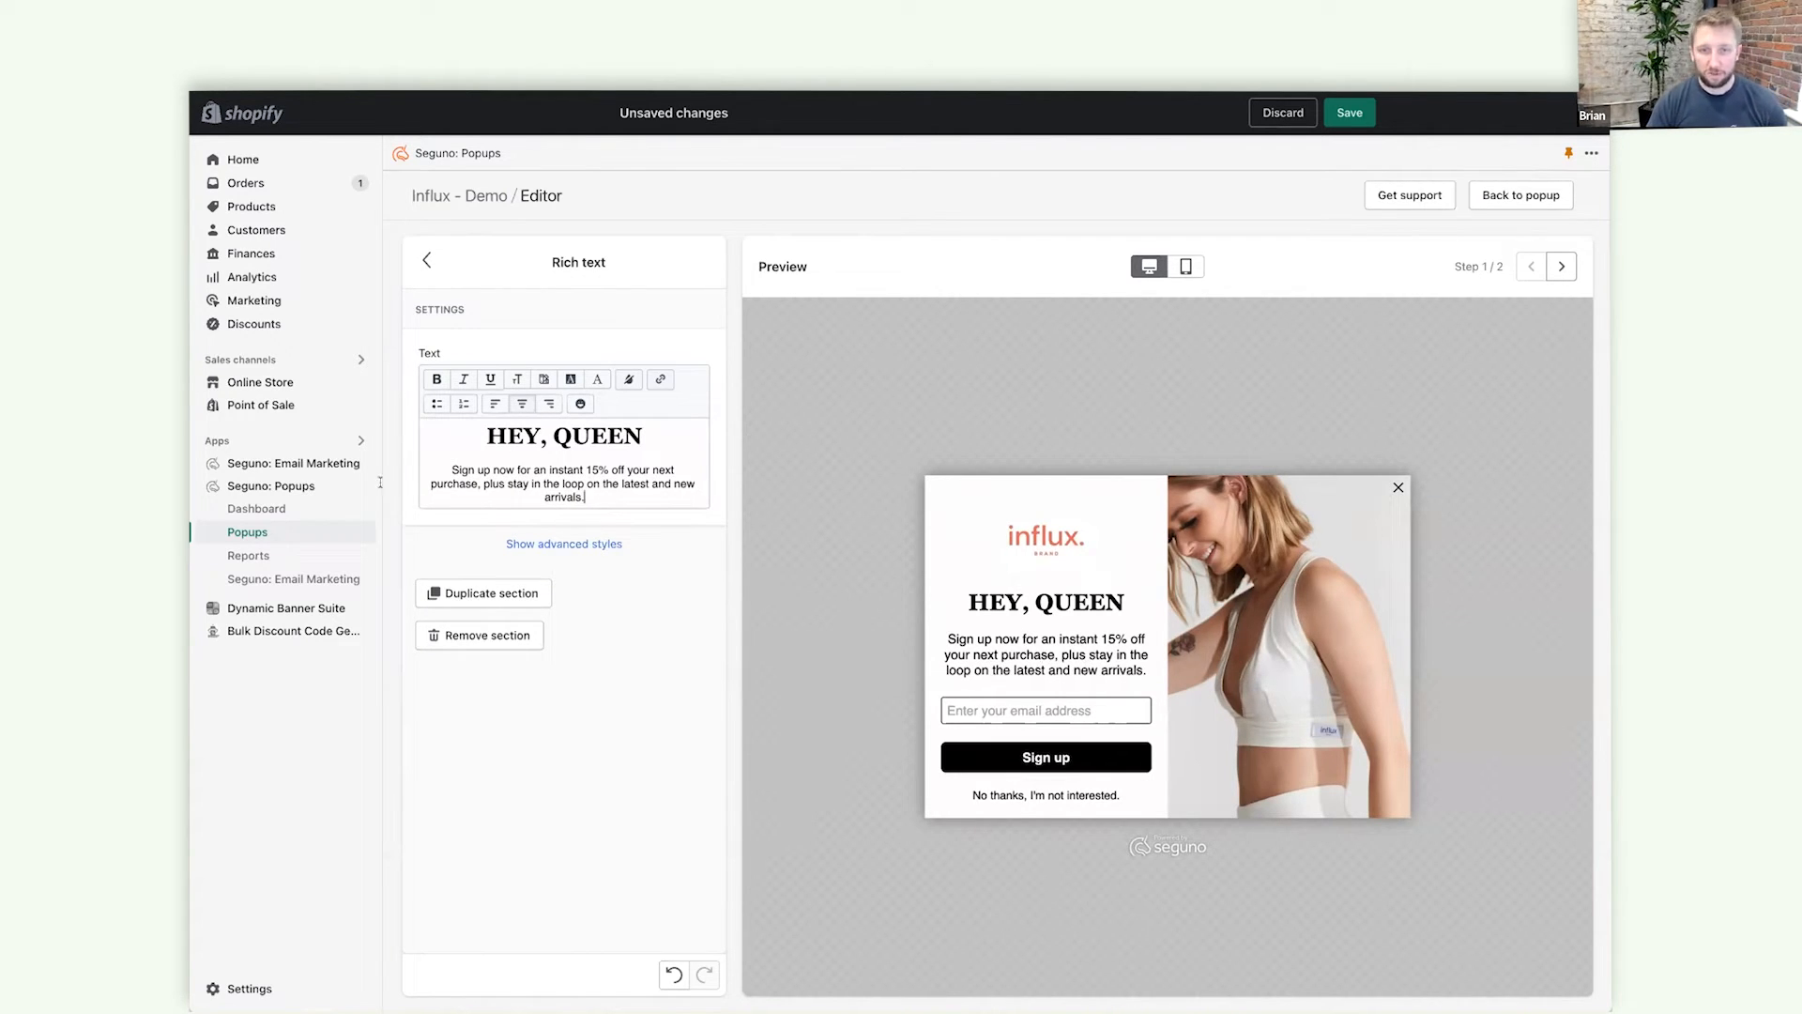
Set the letter spacing of the whole paragraph below the heading to 1.4 px.
triple_click(442, 467)
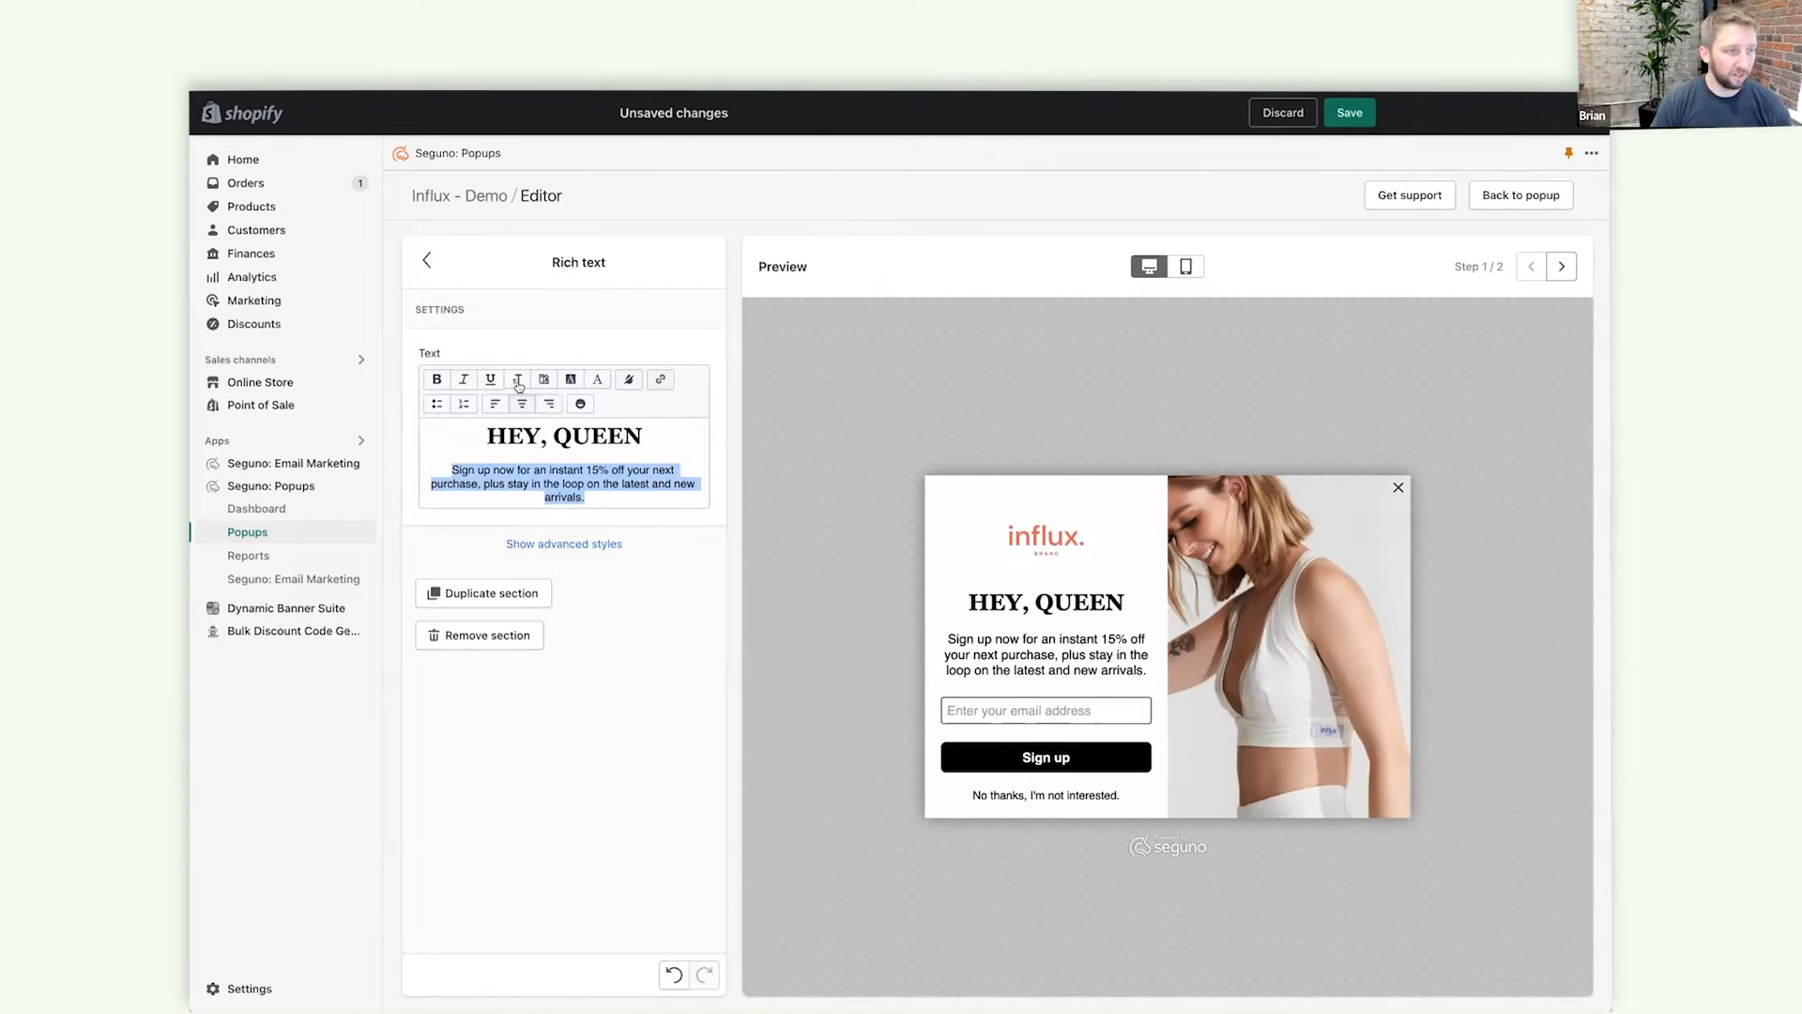
left_click(518, 379)
left_click_drag(465, 484, 452, 482)
key("Right")
key("Right")
key("Right")
key("Right")
key("Right")
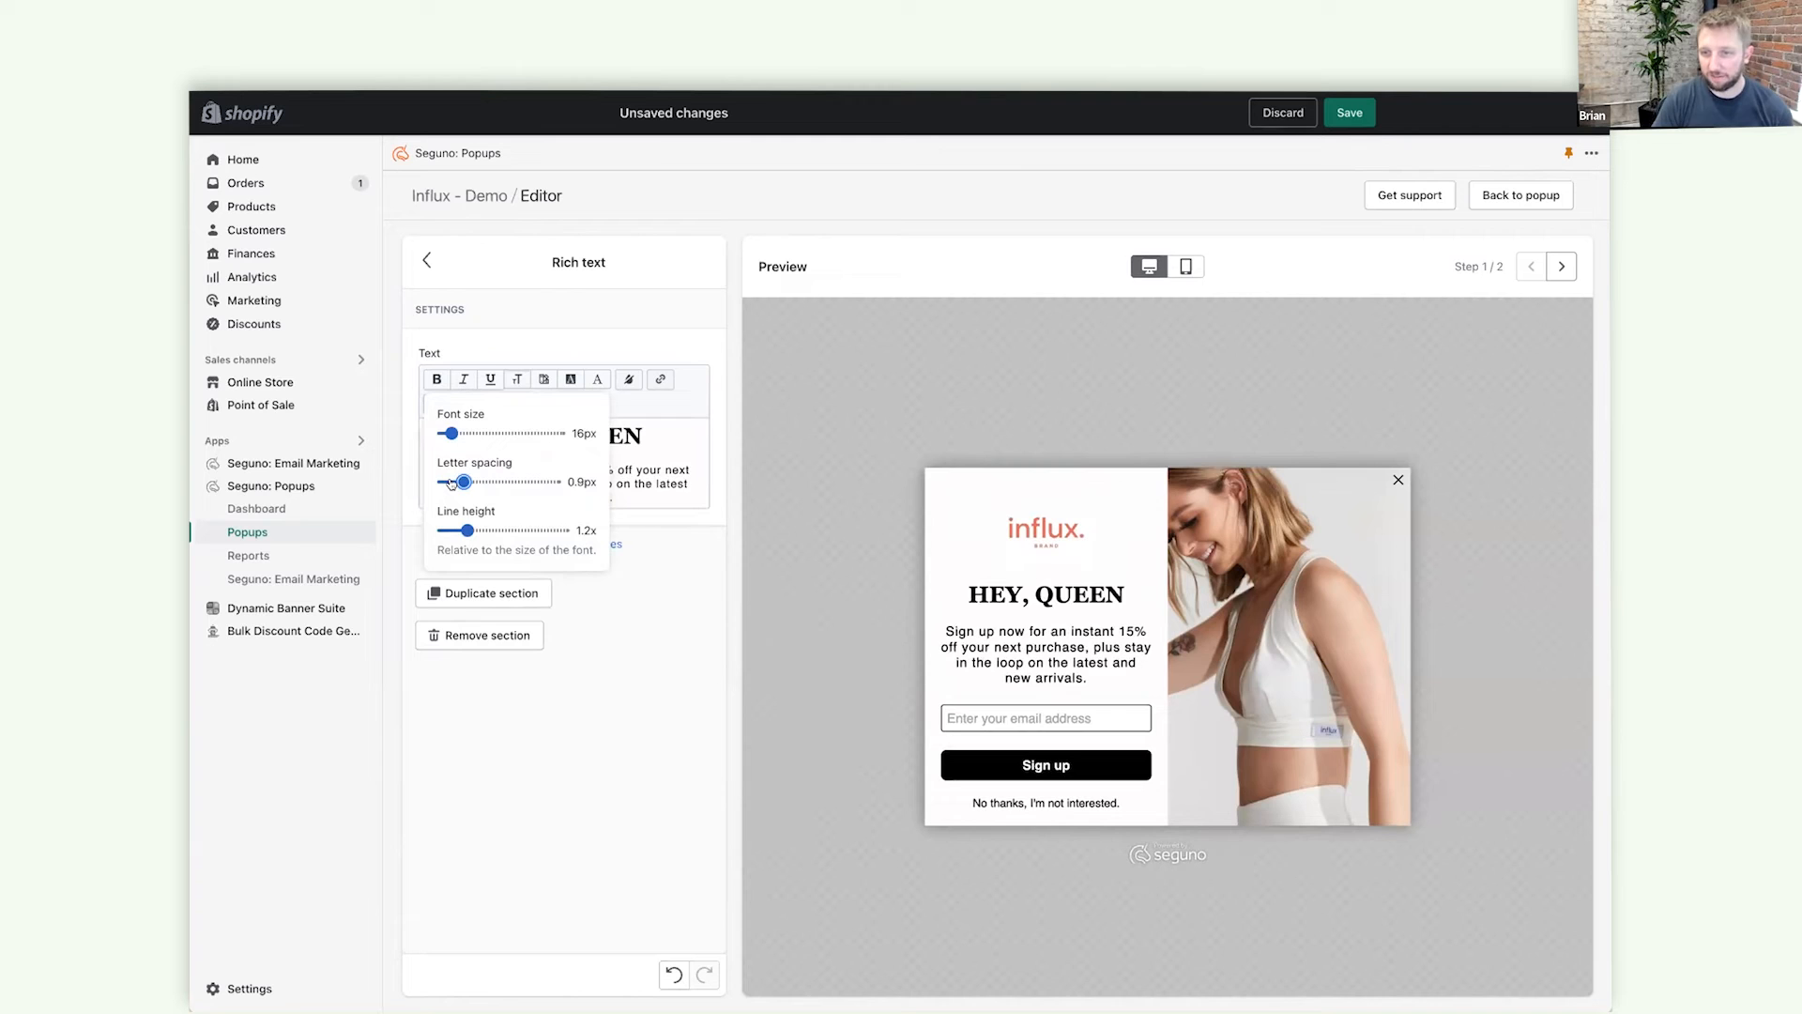
key("Right")
key("Right")
key("Right")
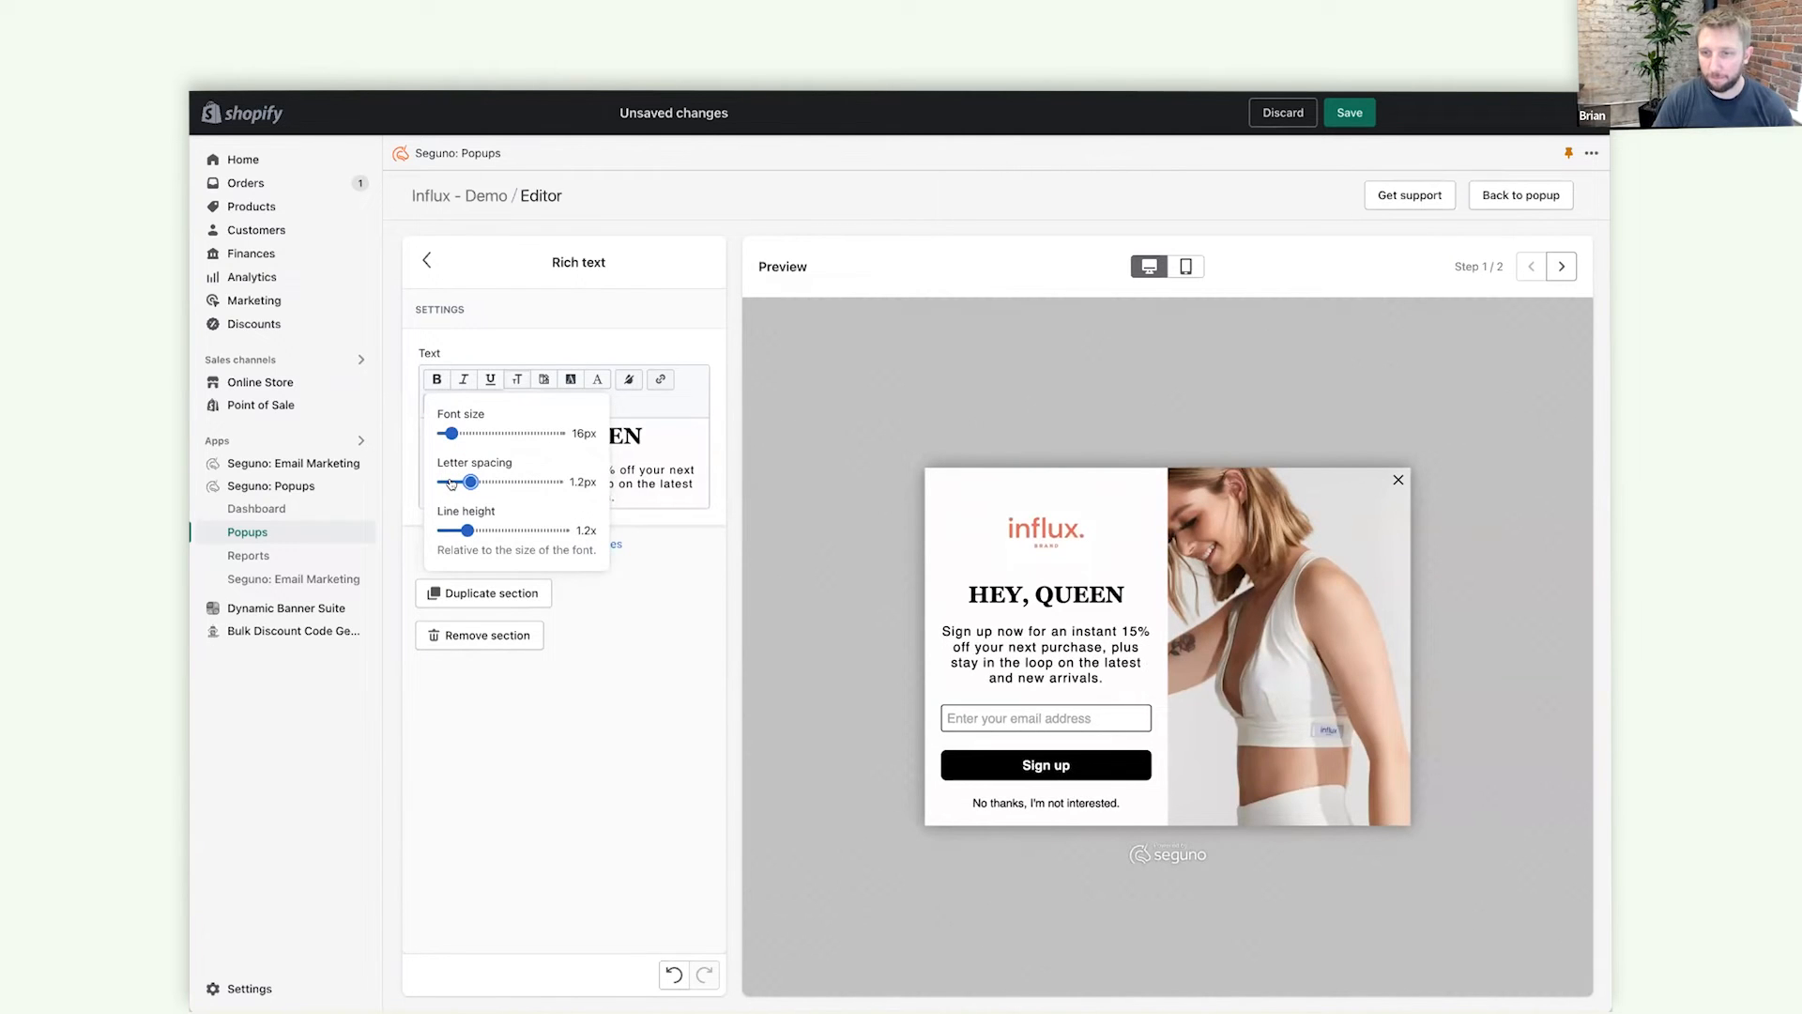
key("Right")
key("Right")
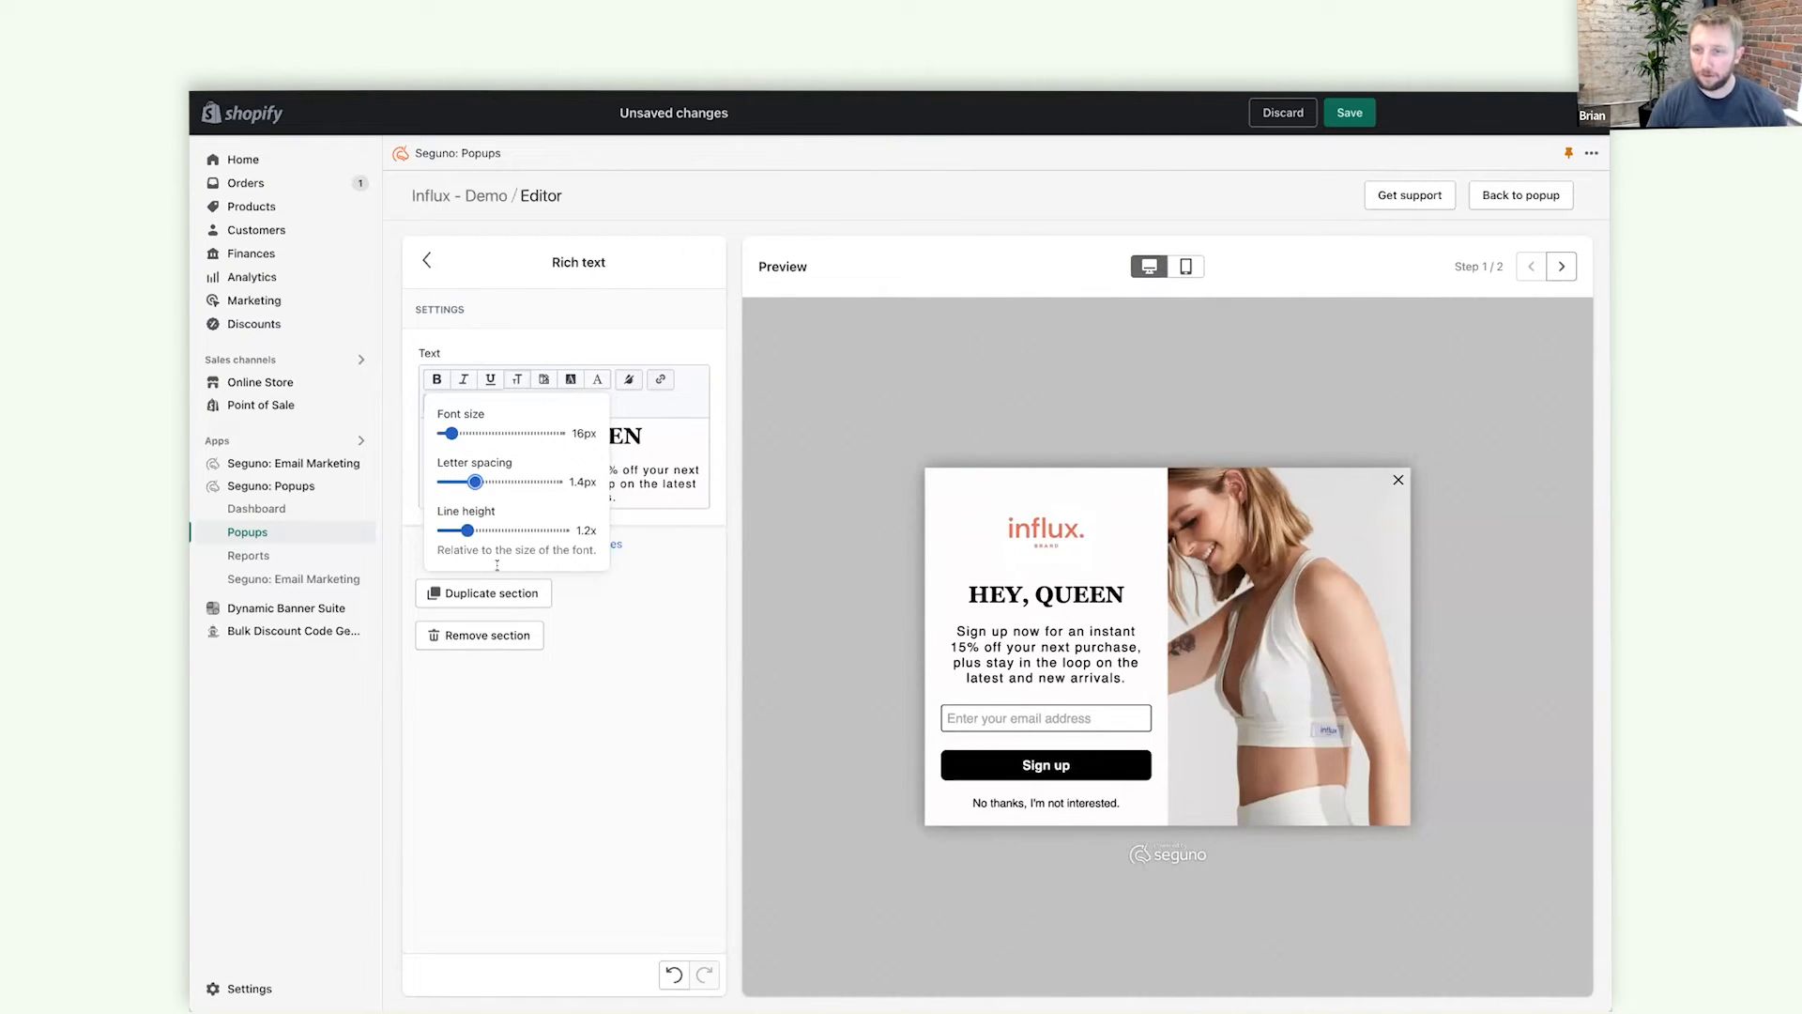
Make "15% off" bold in the paragraph and return to the popup's section list.
left_click(593, 473)
left_click_drag(593, 467, 634, 464)
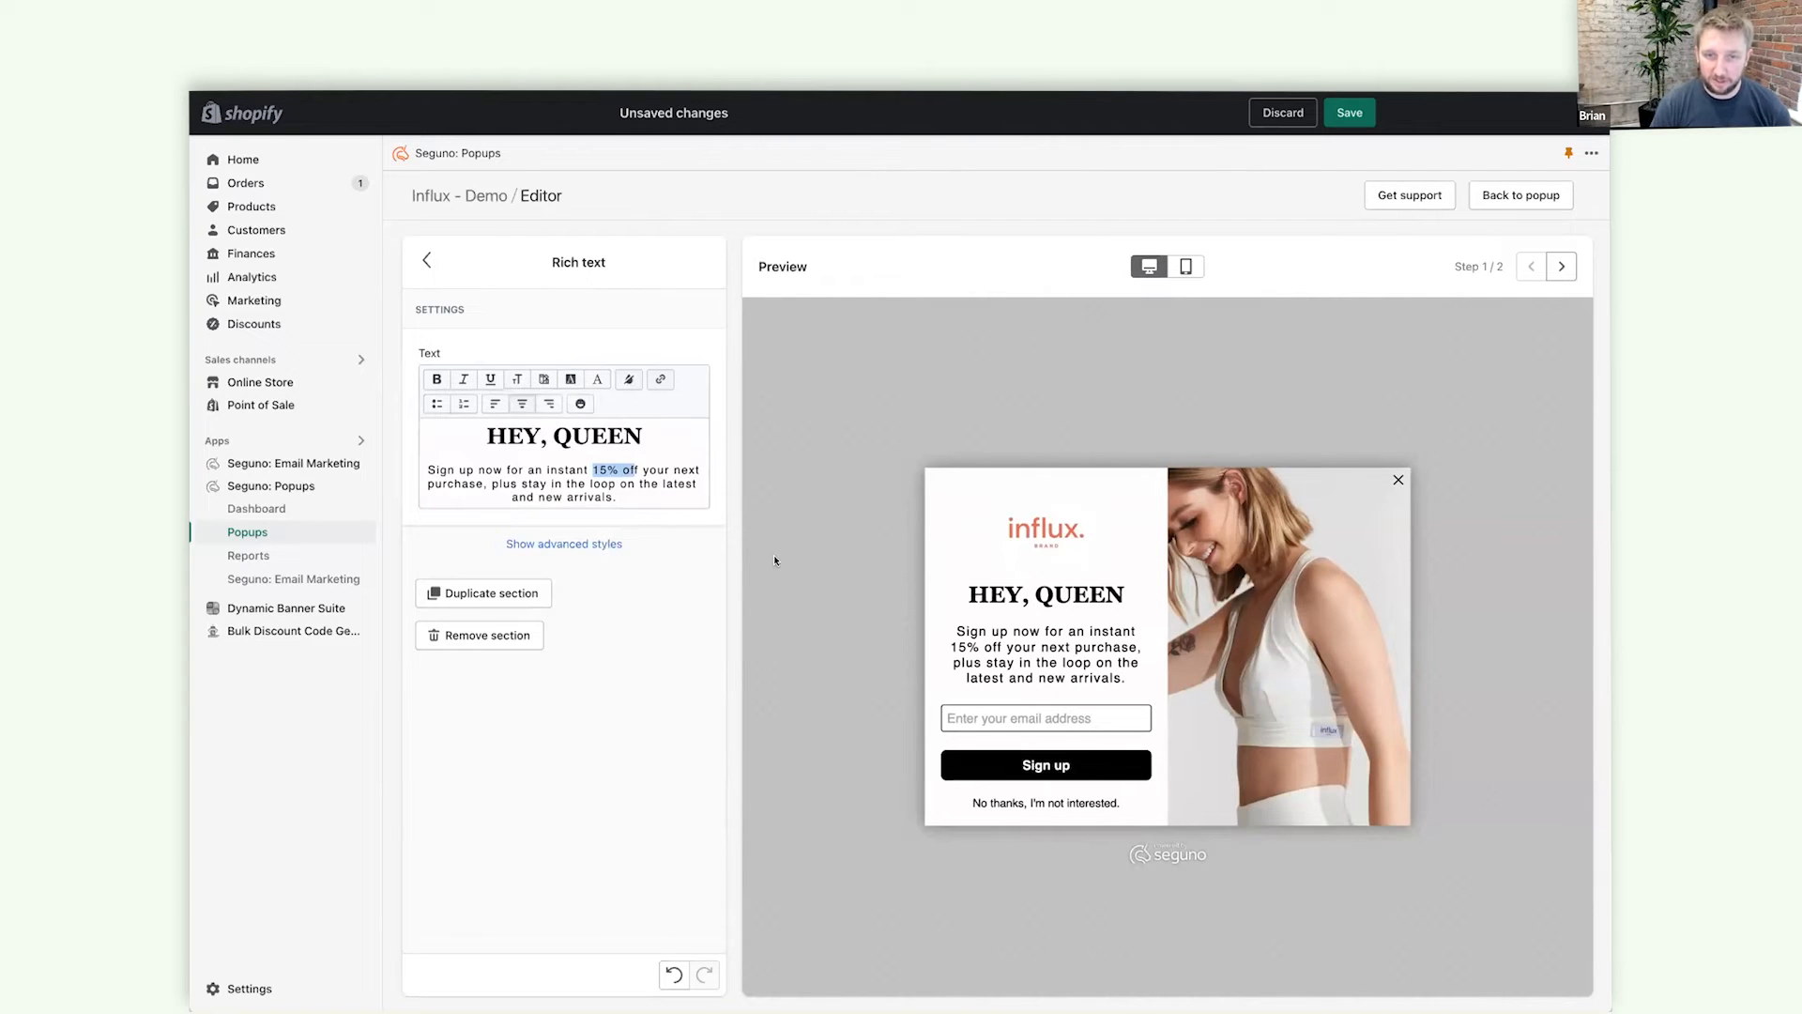
key("ctrl+b")
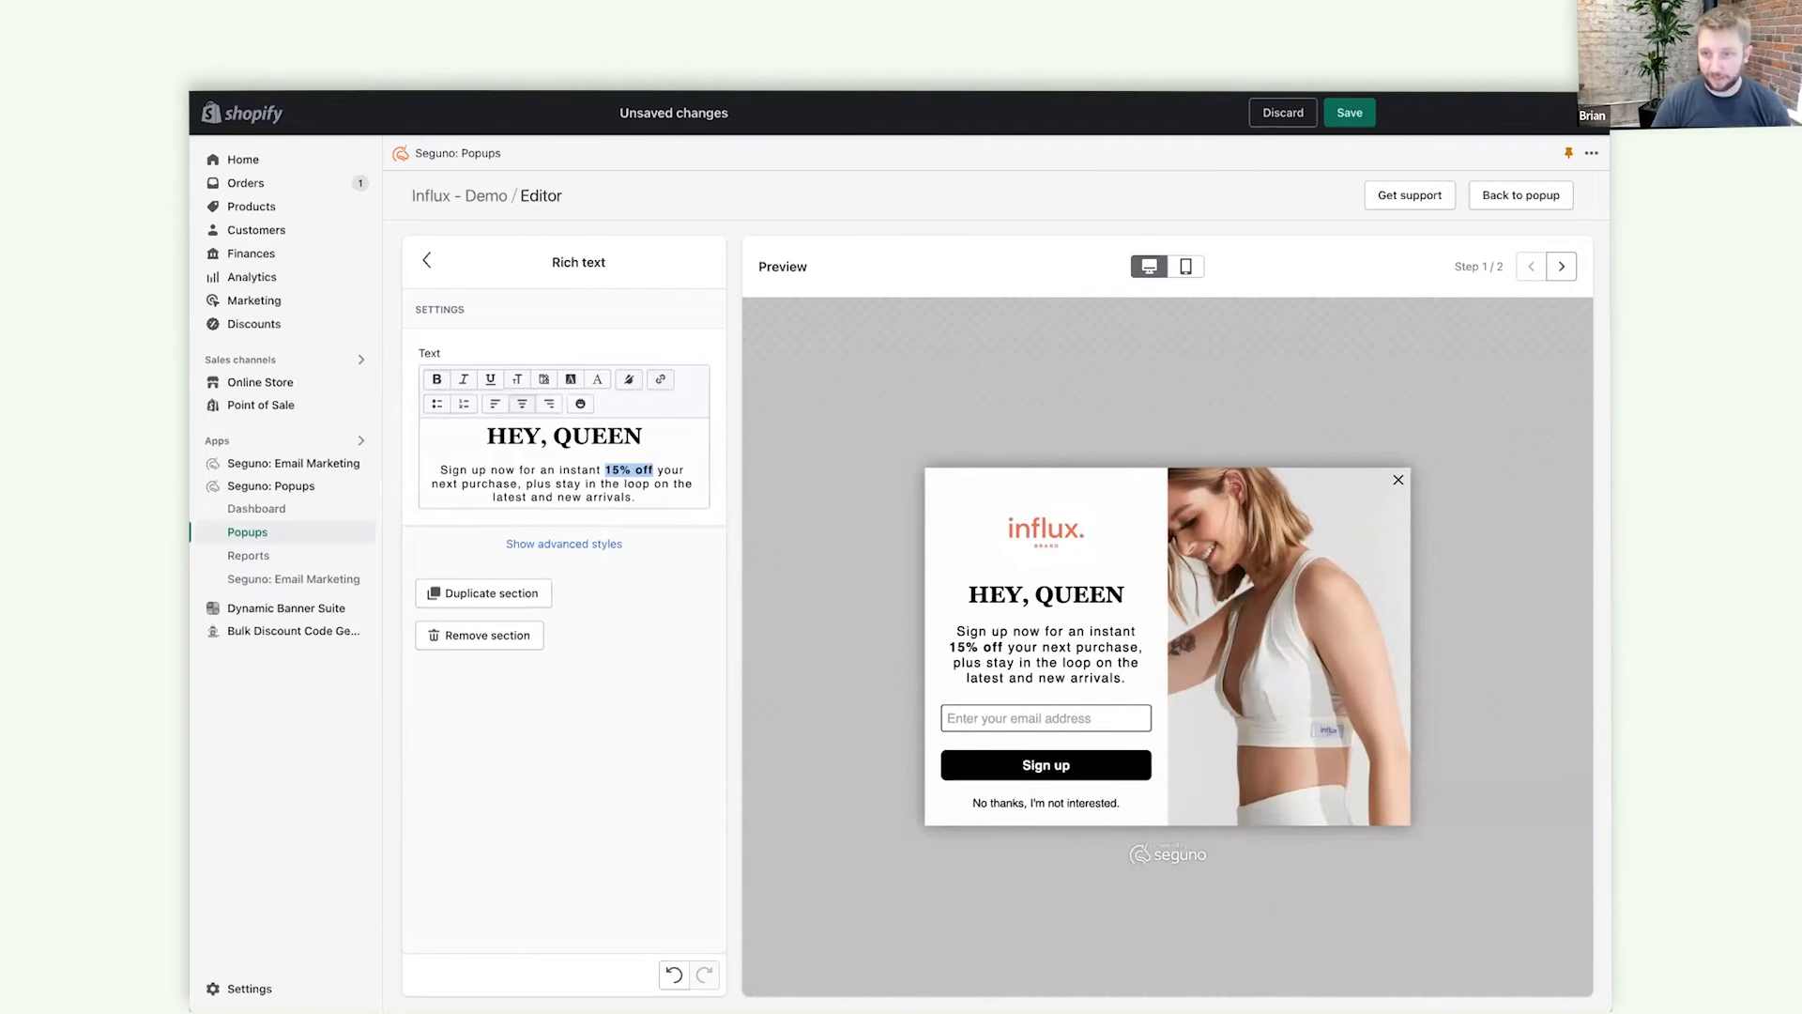
left_click(427, 260)
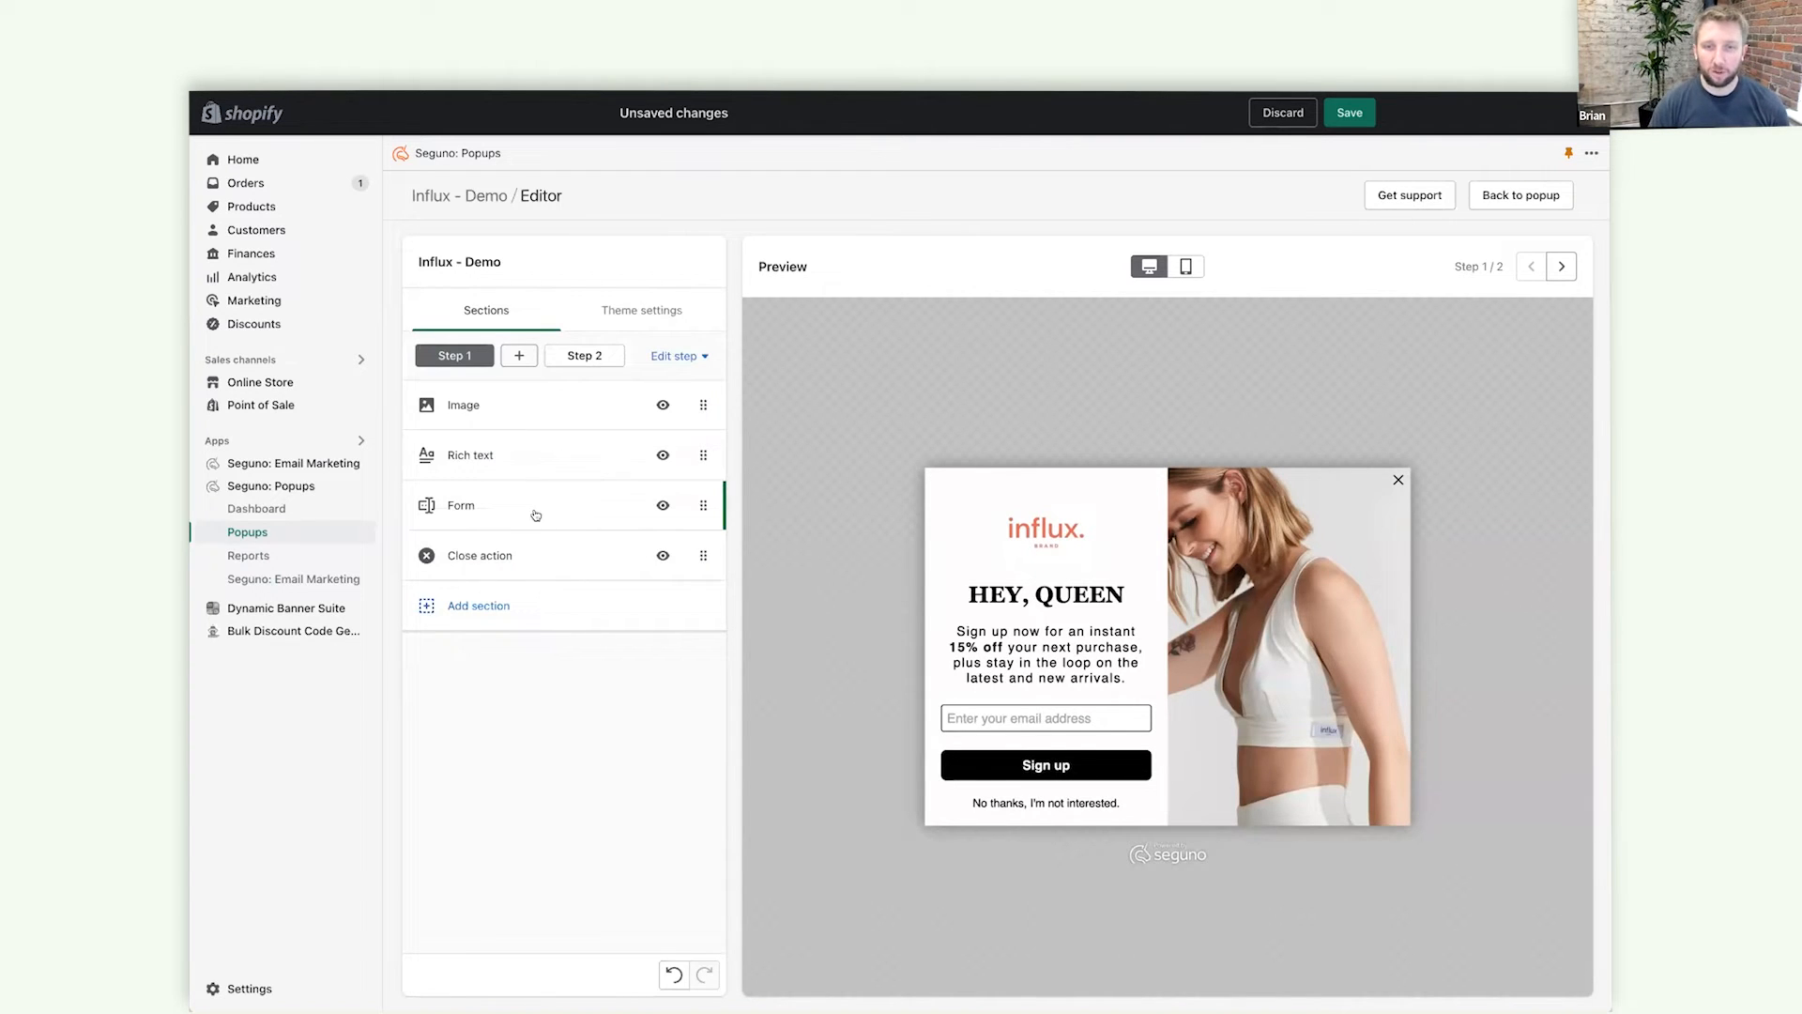
Add a First name field to the Form section and place it above the Email field.
left_click(531, 513)
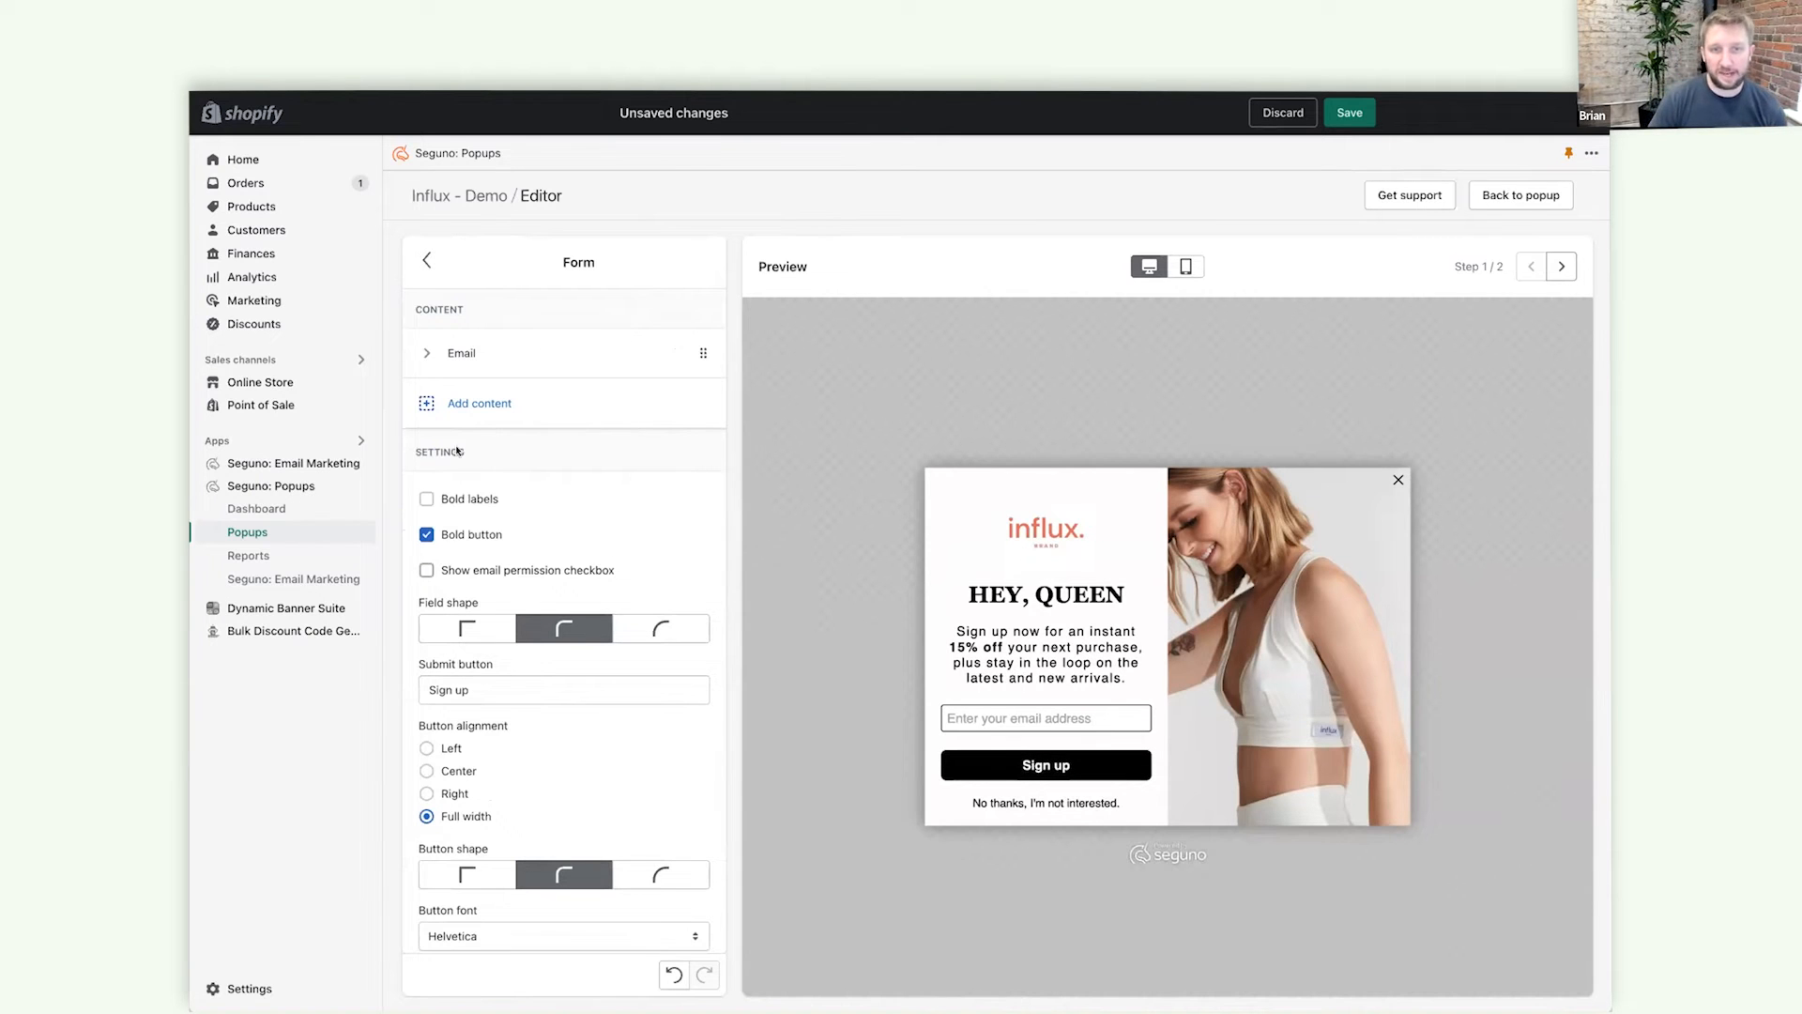
left_click(466, 419)
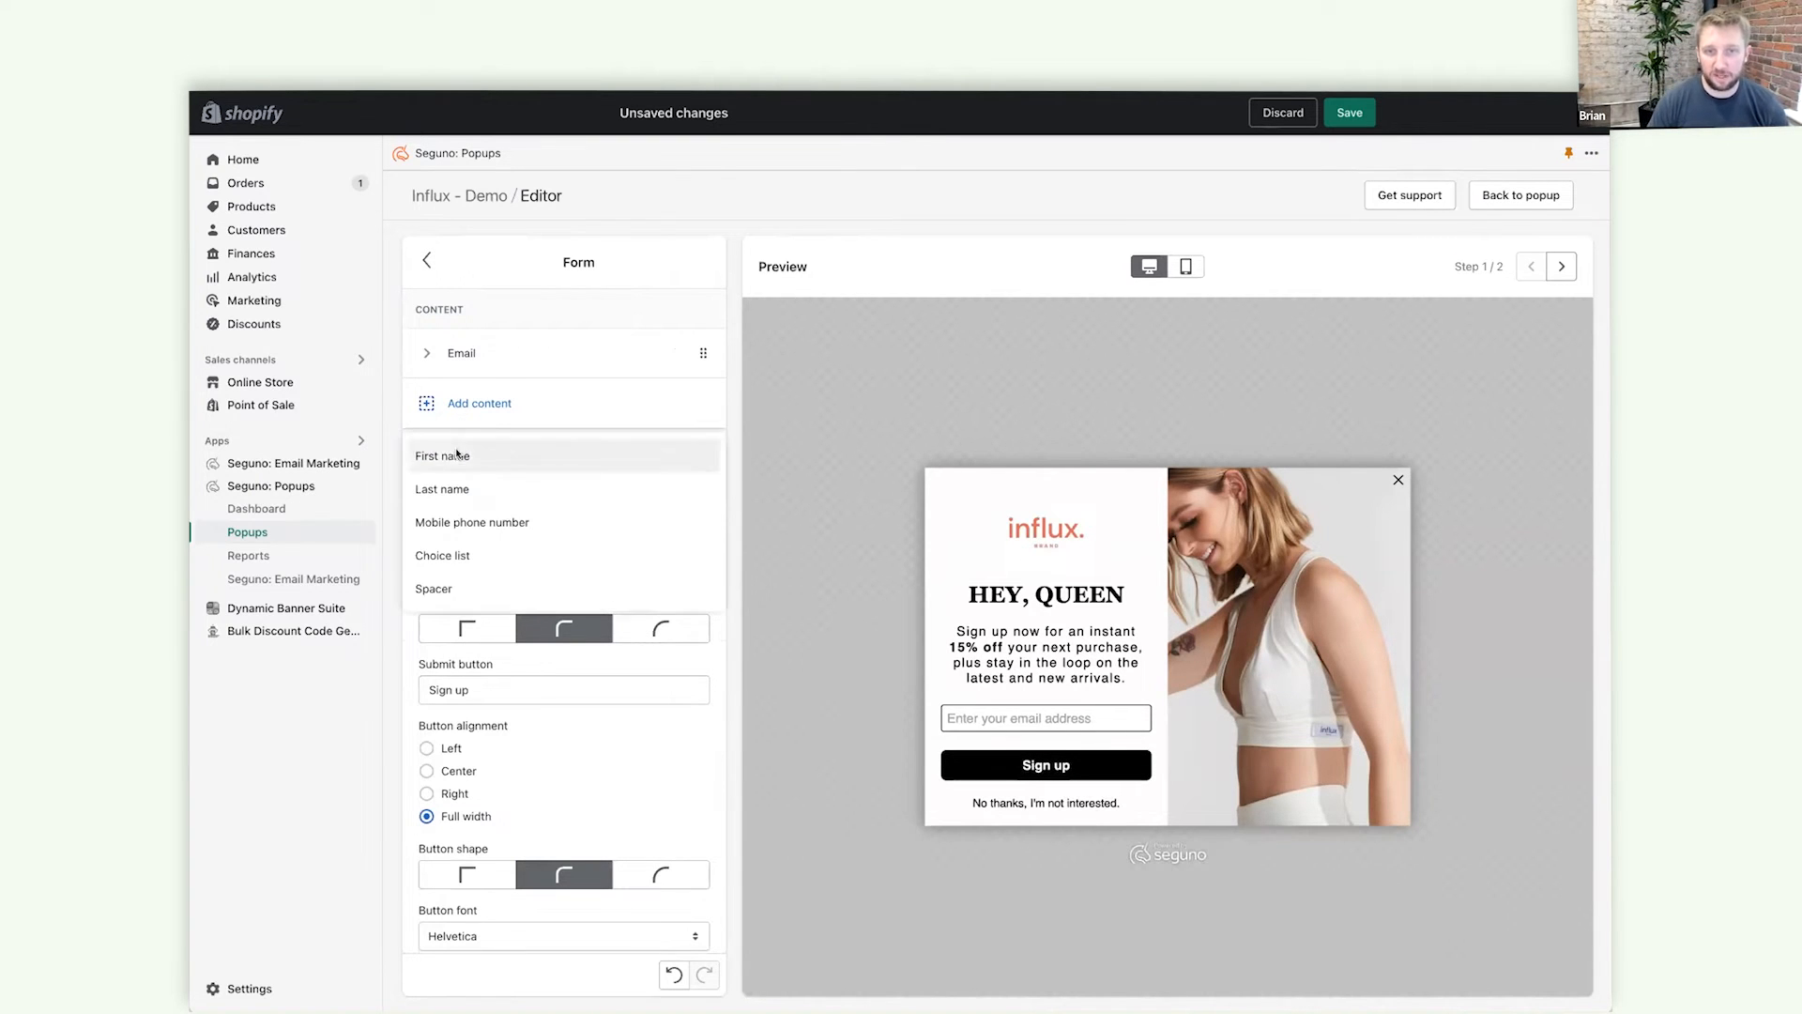
left_click(459, 455)
left_click_drag(704, 402, 701, 354)
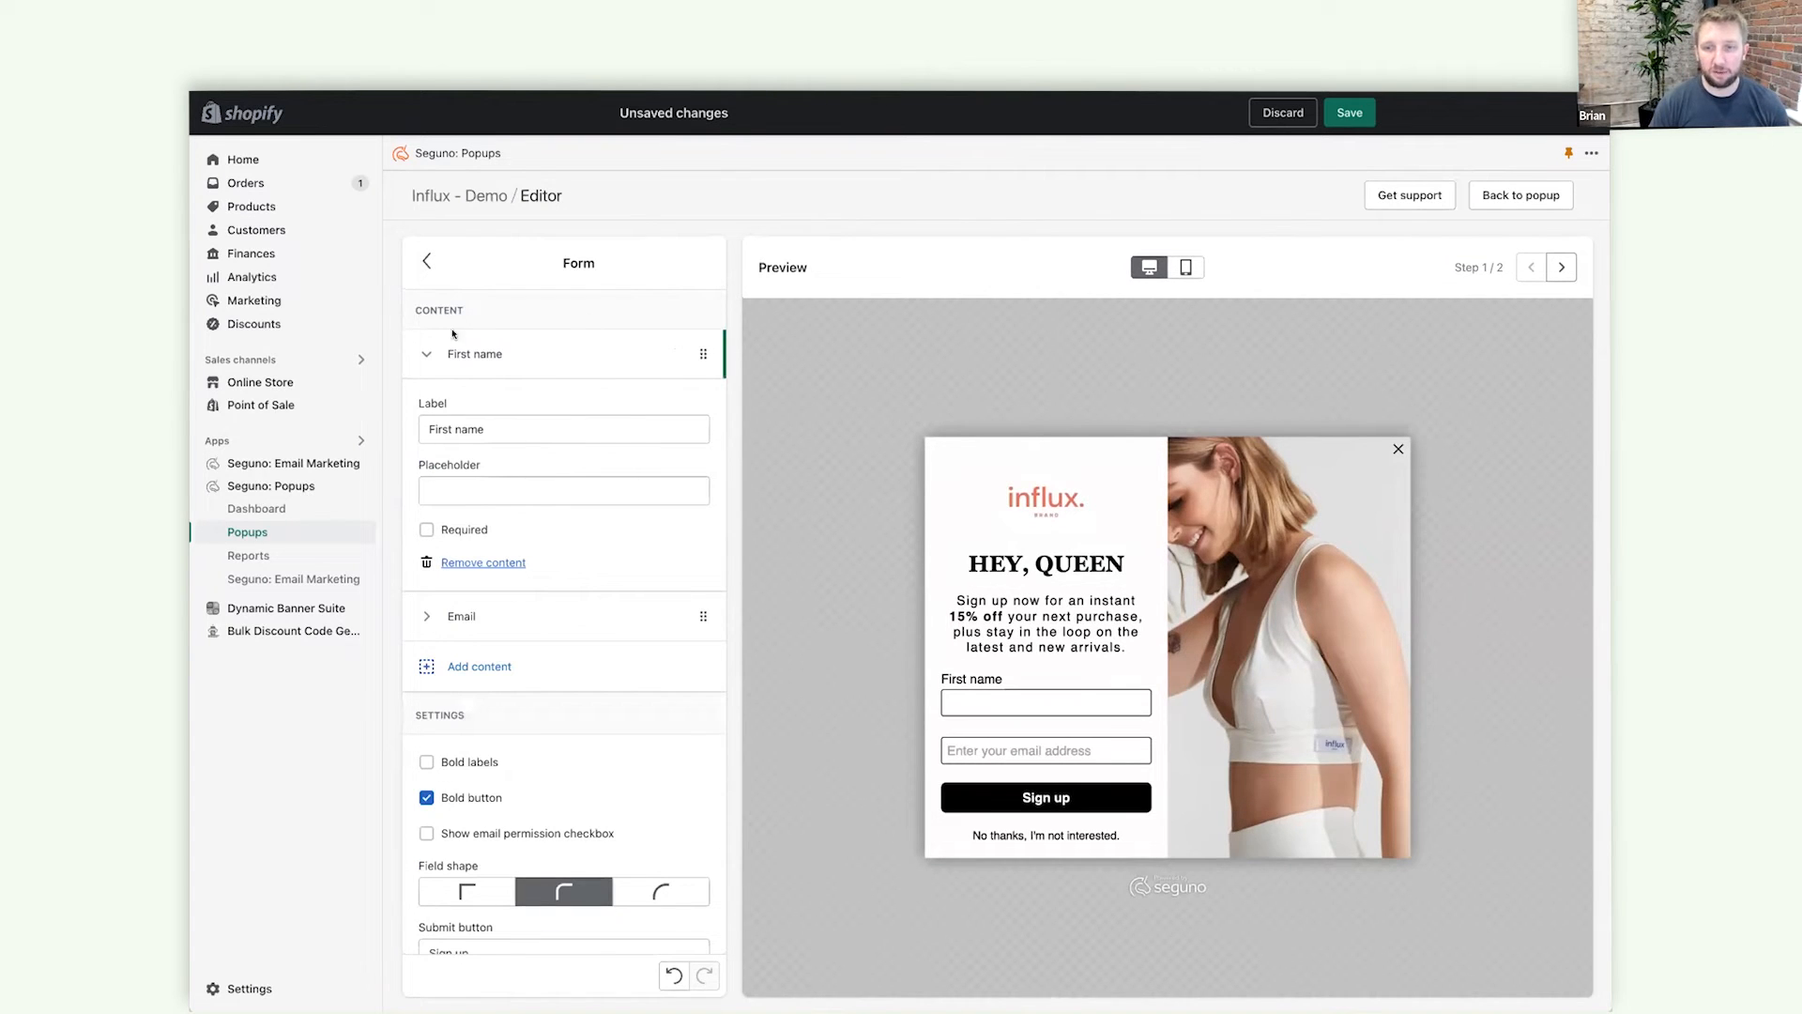
Clear the First name field's label and set its placeholder to "First name".
triple_click(458, 416)
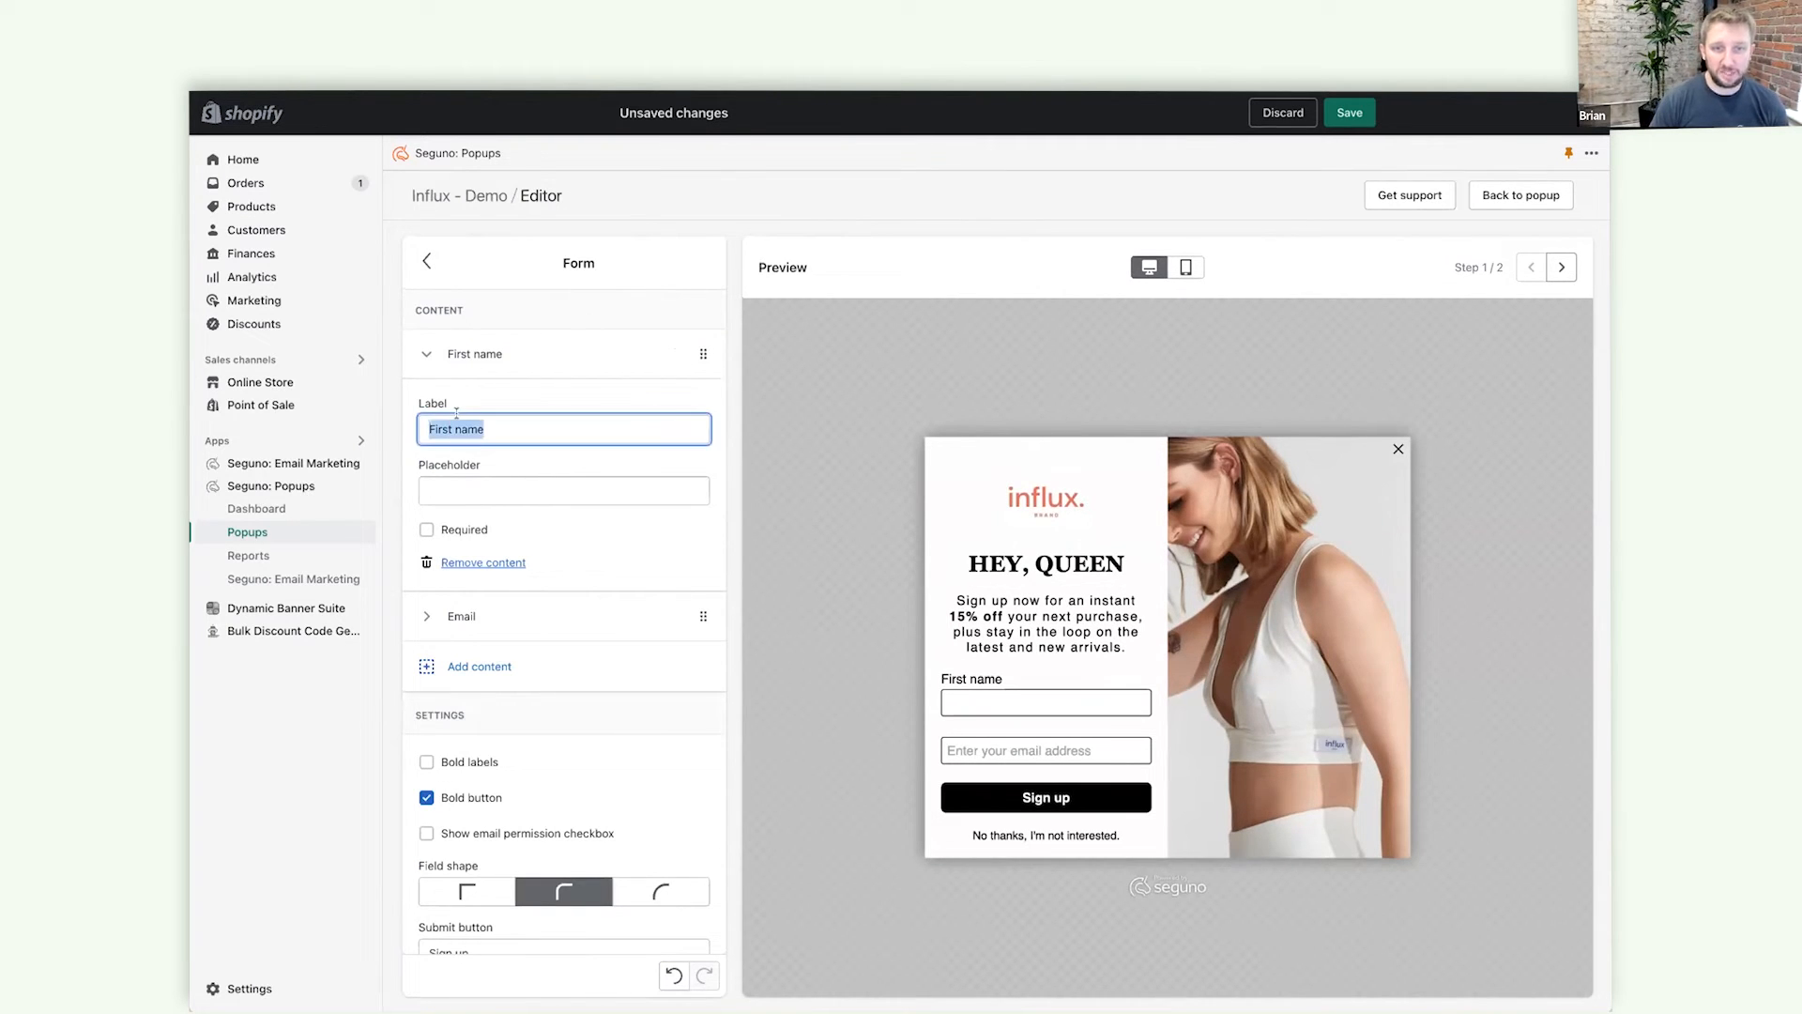
key("ctrl+x")
left_click(599, 493)
key("ctrl+v")
Shorten the Email field's placeholder to "Email address".
left_click(486, 627)
left_click_drag(486, 540, 427, 541)
type("E")
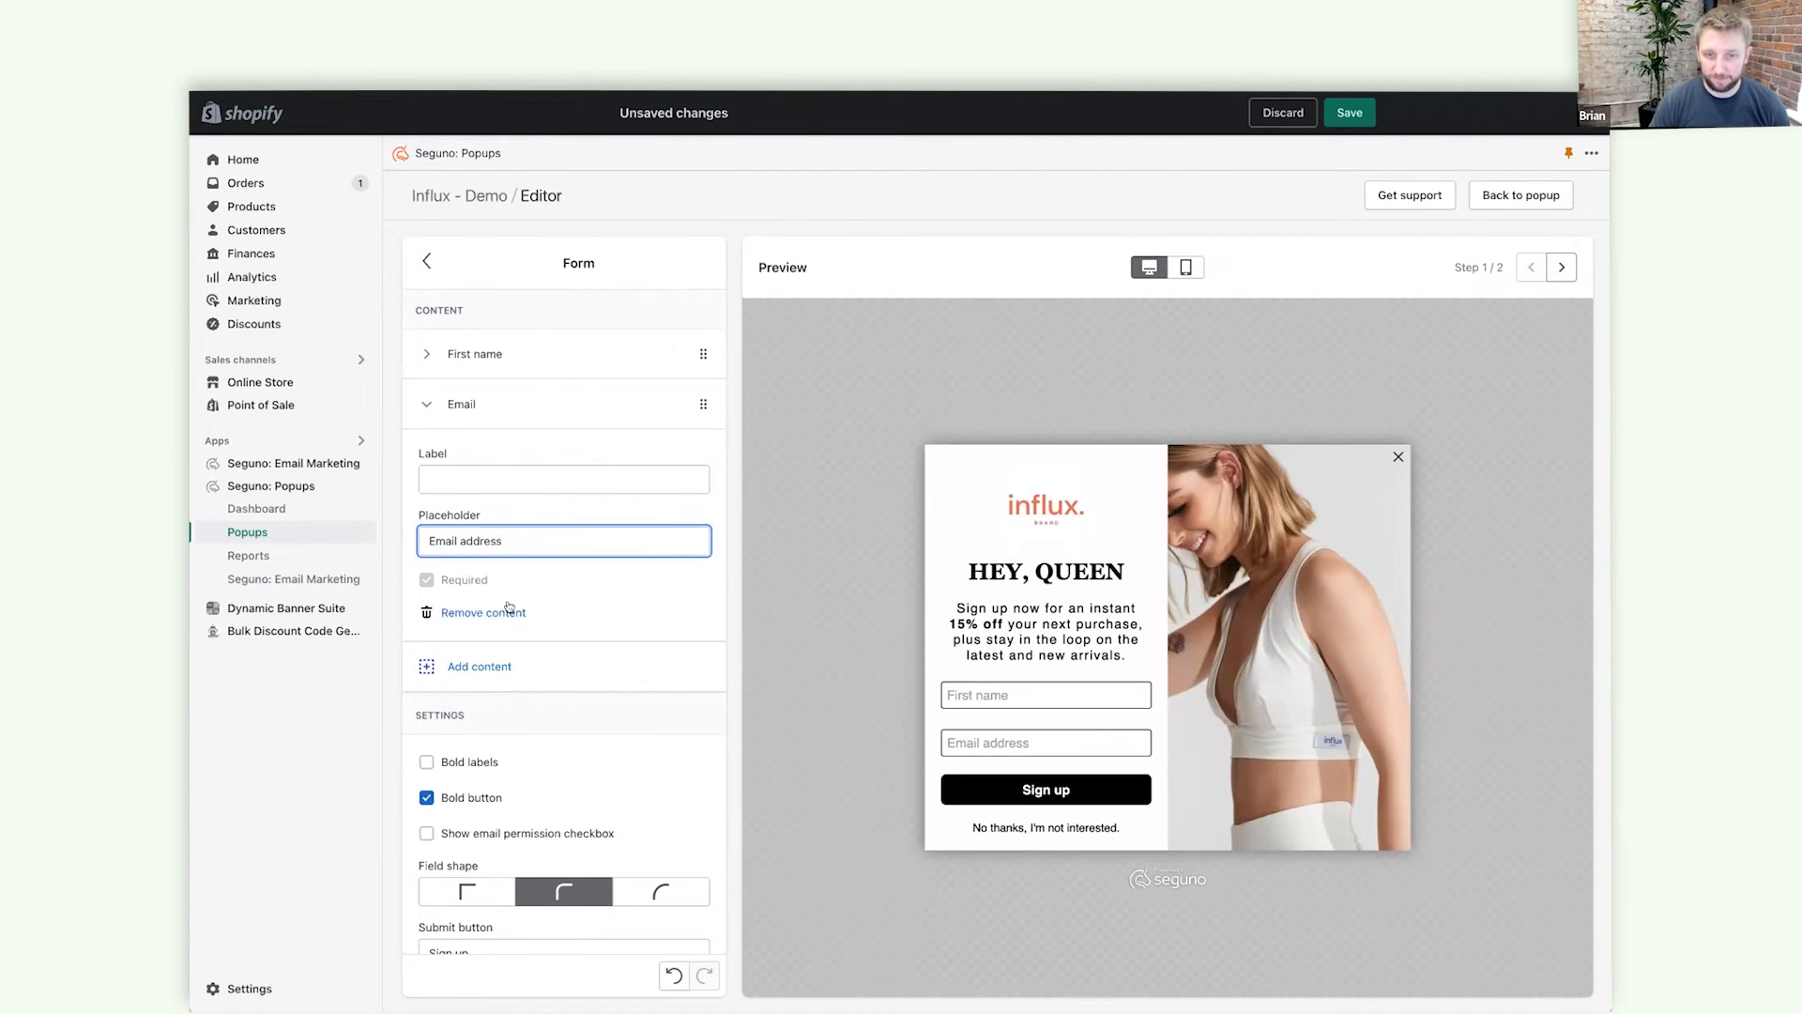
Give both the form fields and the submit button the square-cornered shape.
scroll(488, 789, "down", 1)
left_click(478, 777)
scroll(474, 784, "down", 2)
left_click(471, 797)
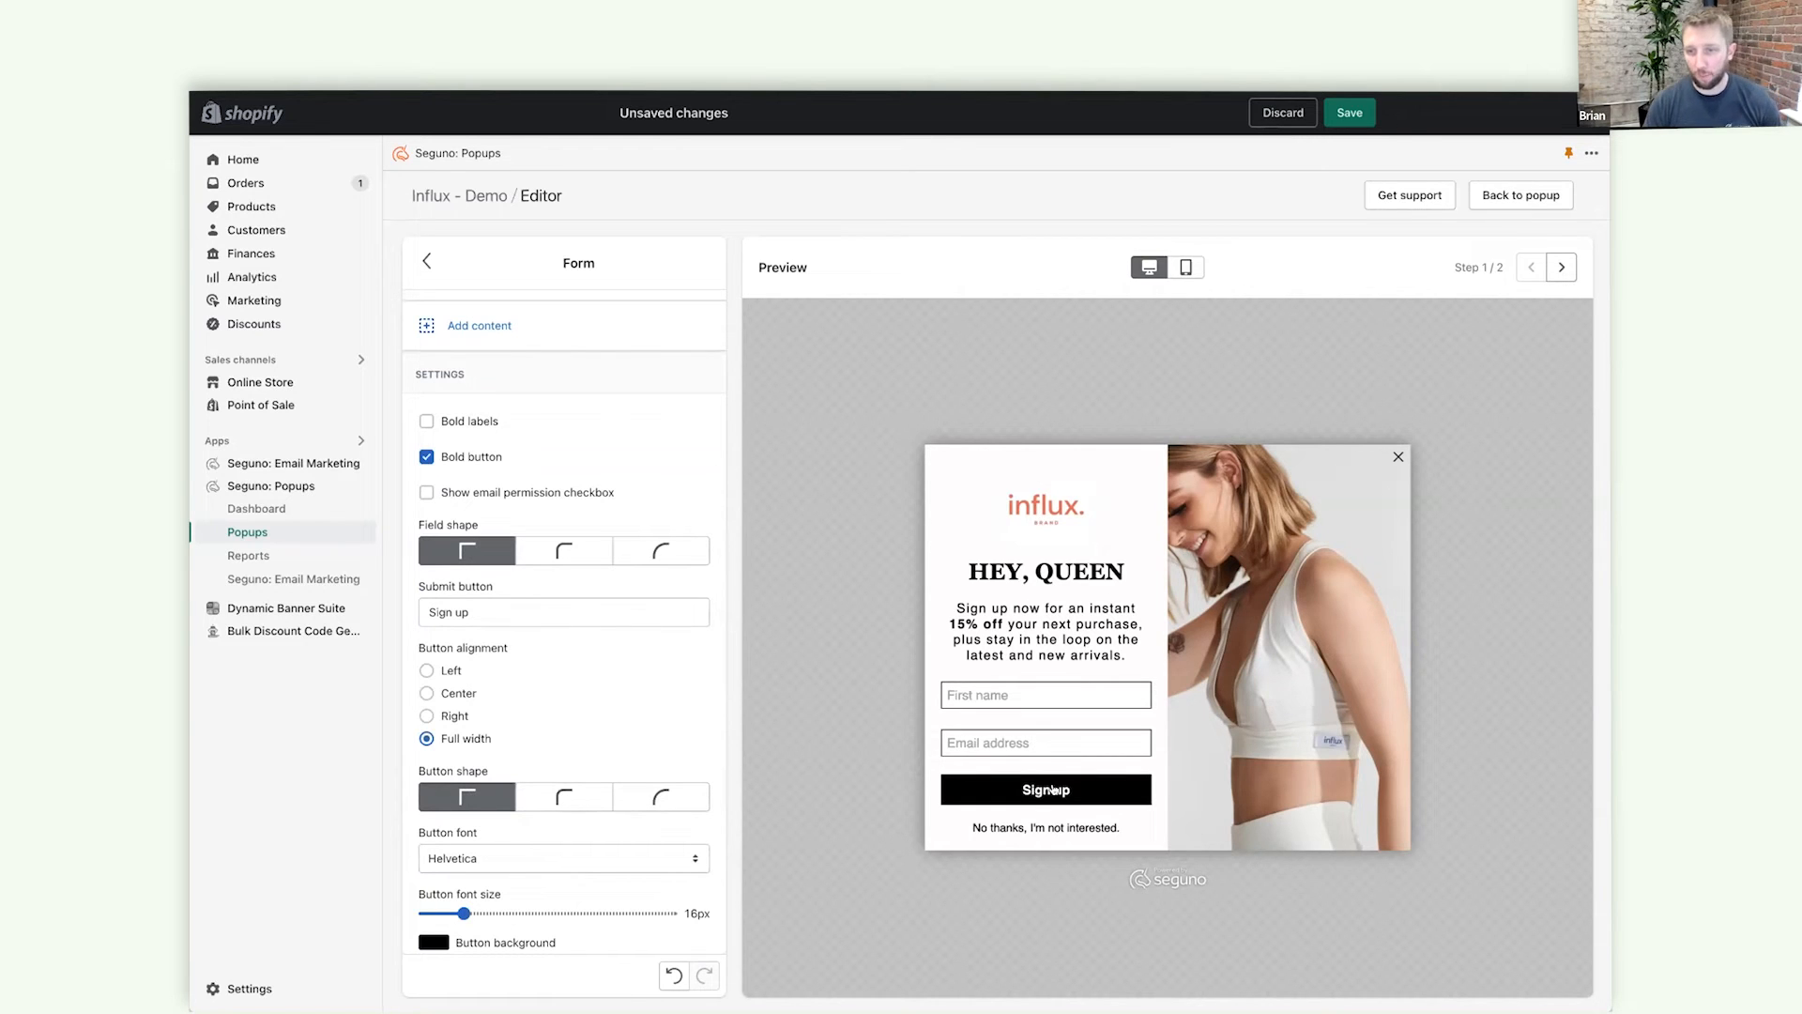
Set the form's submit button text to "GET MY CODE" and hide the Close action section in Step 1.
double_click(497, 616)
key("super+a")
type("GET MY CODE")
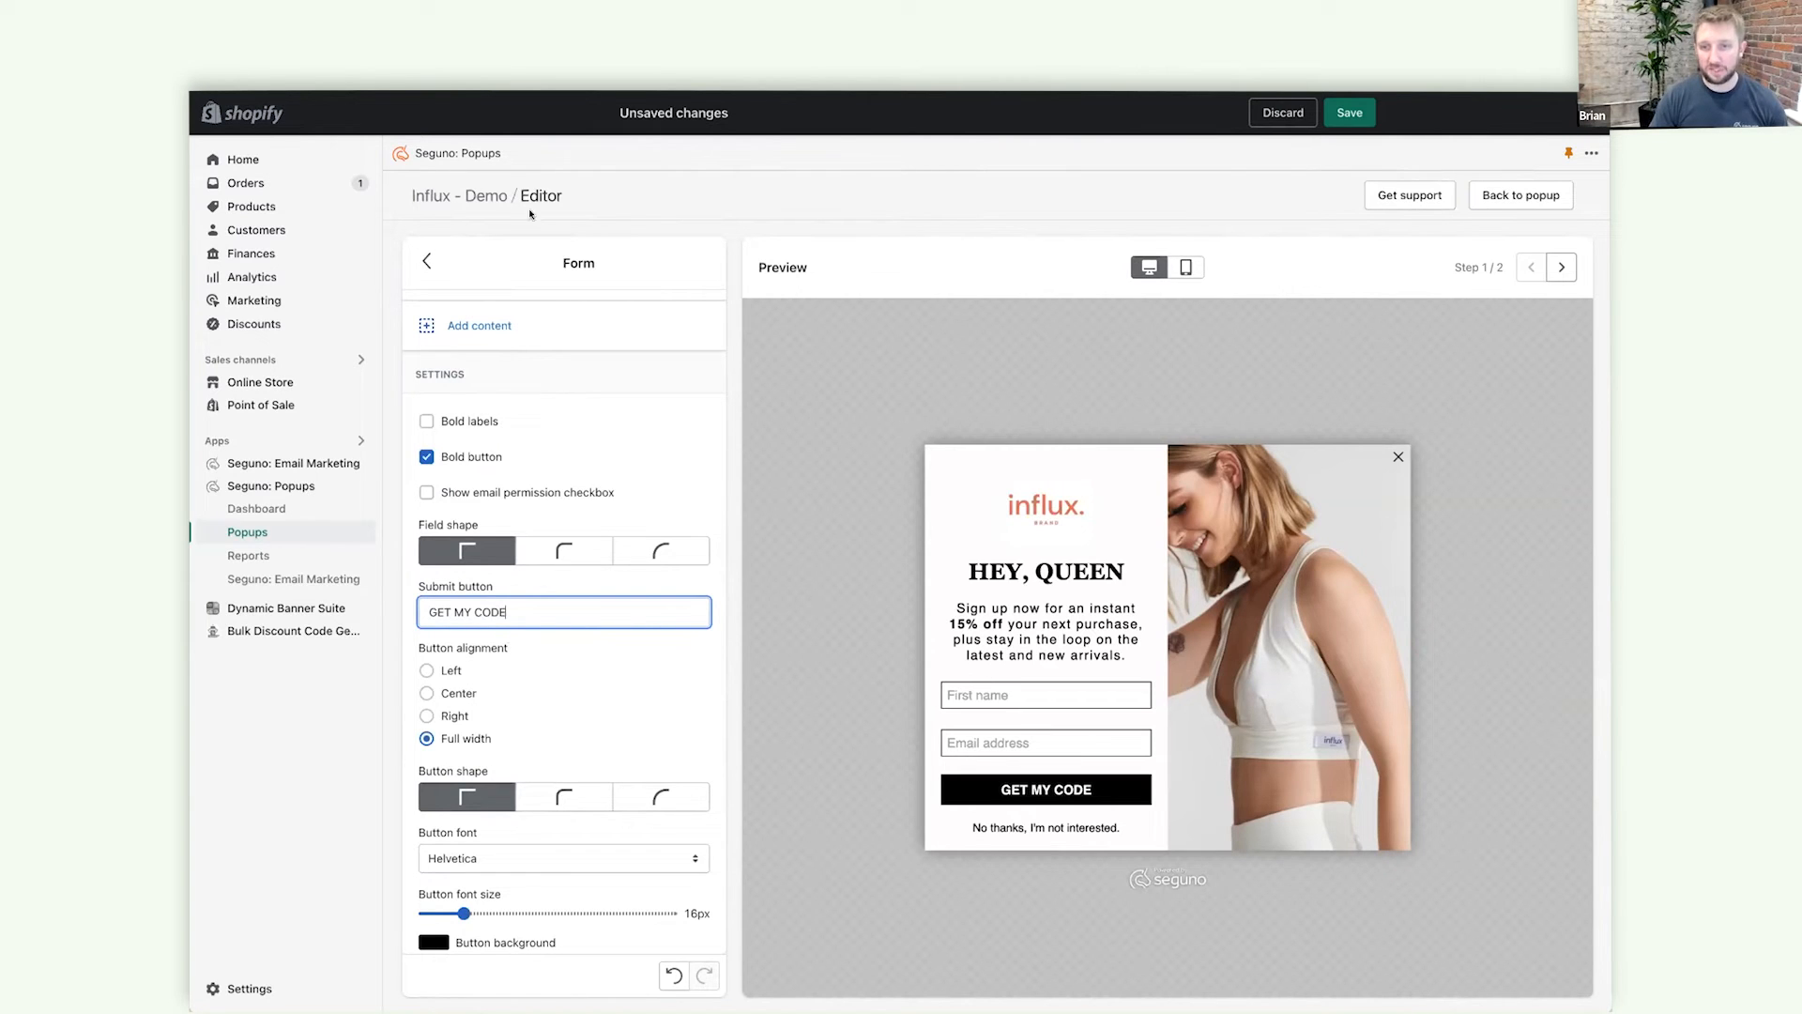
left_click(427, 261)
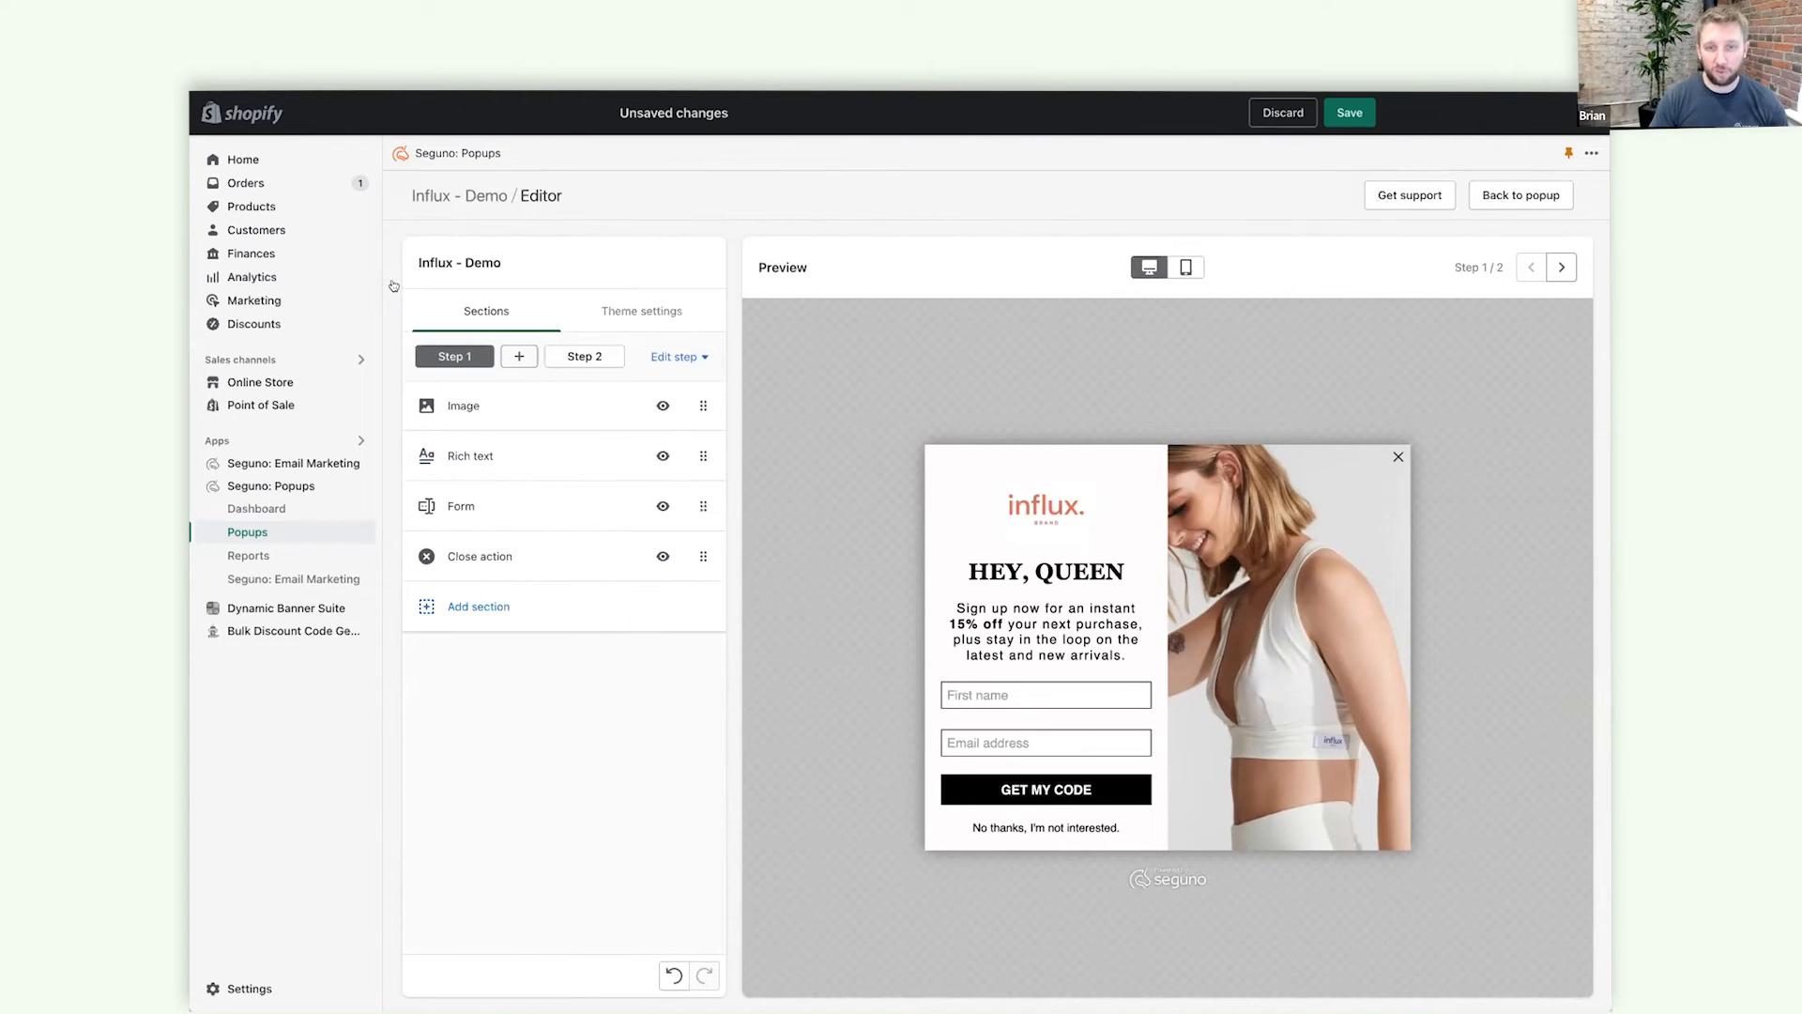
left_click(663, 556)
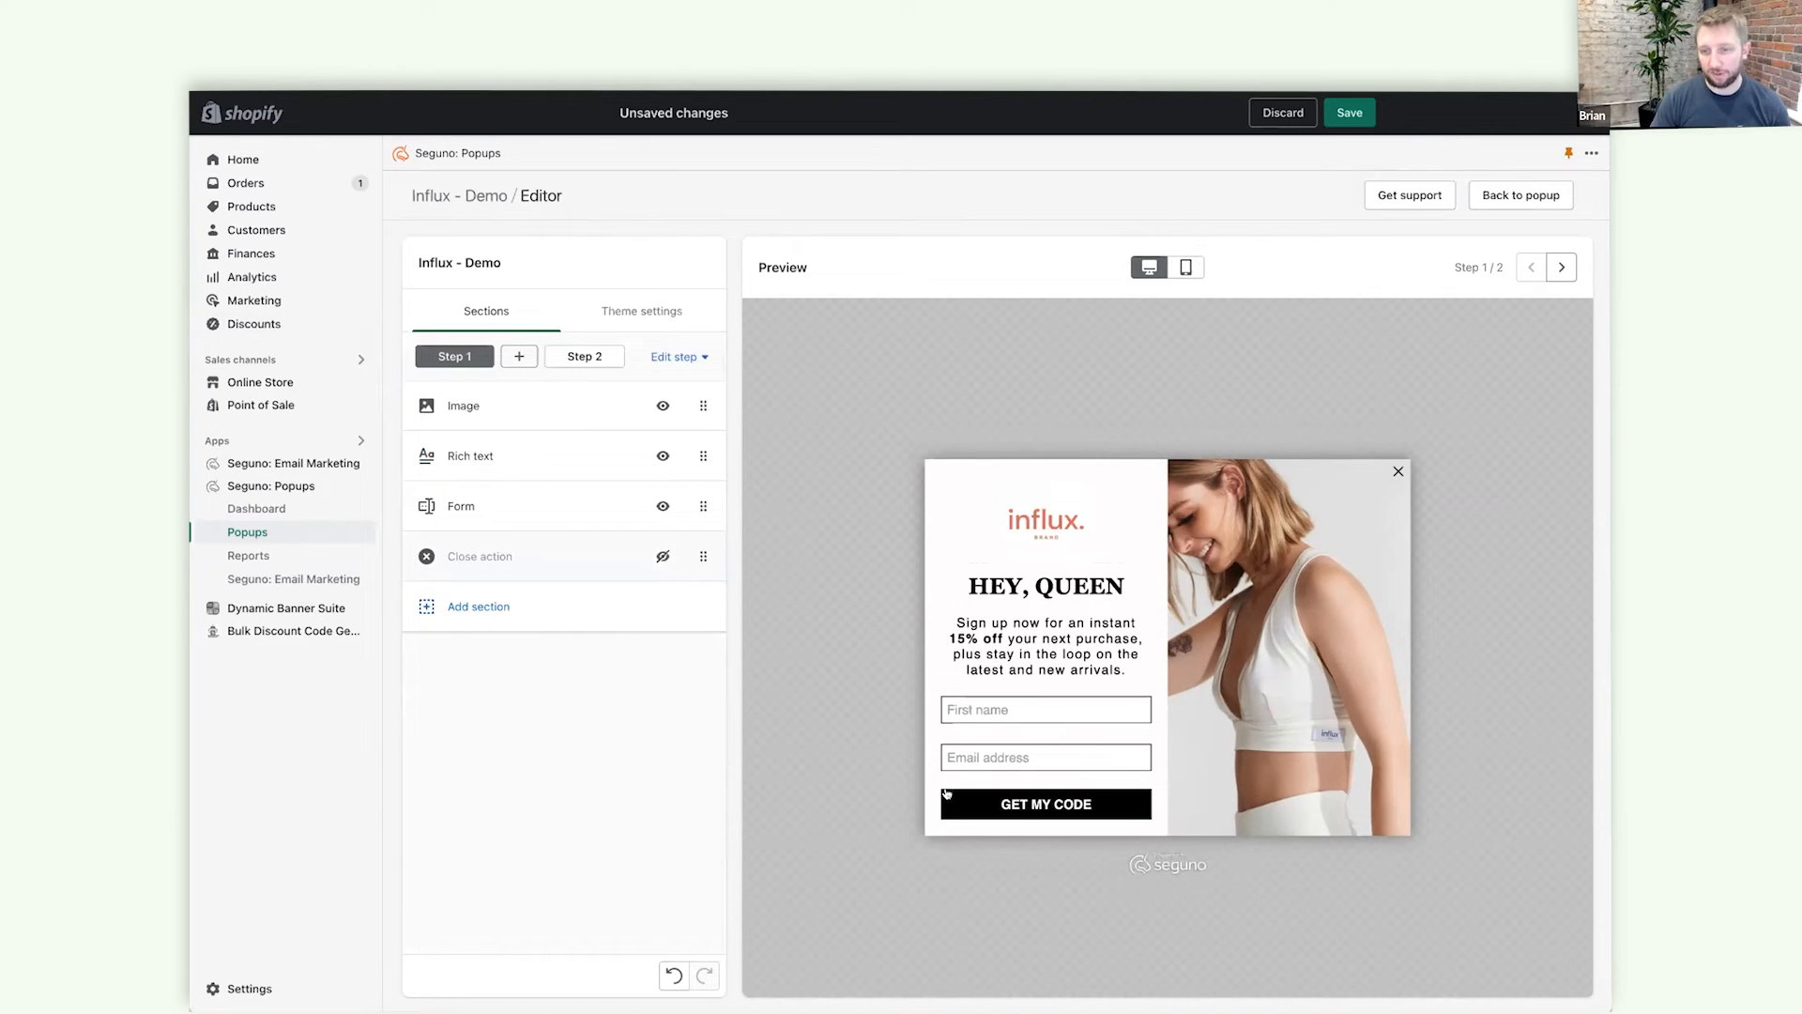
Set the Form section's bottom padding to 50 px in its advanced styles and return to the section list.
left_click(504, 514)
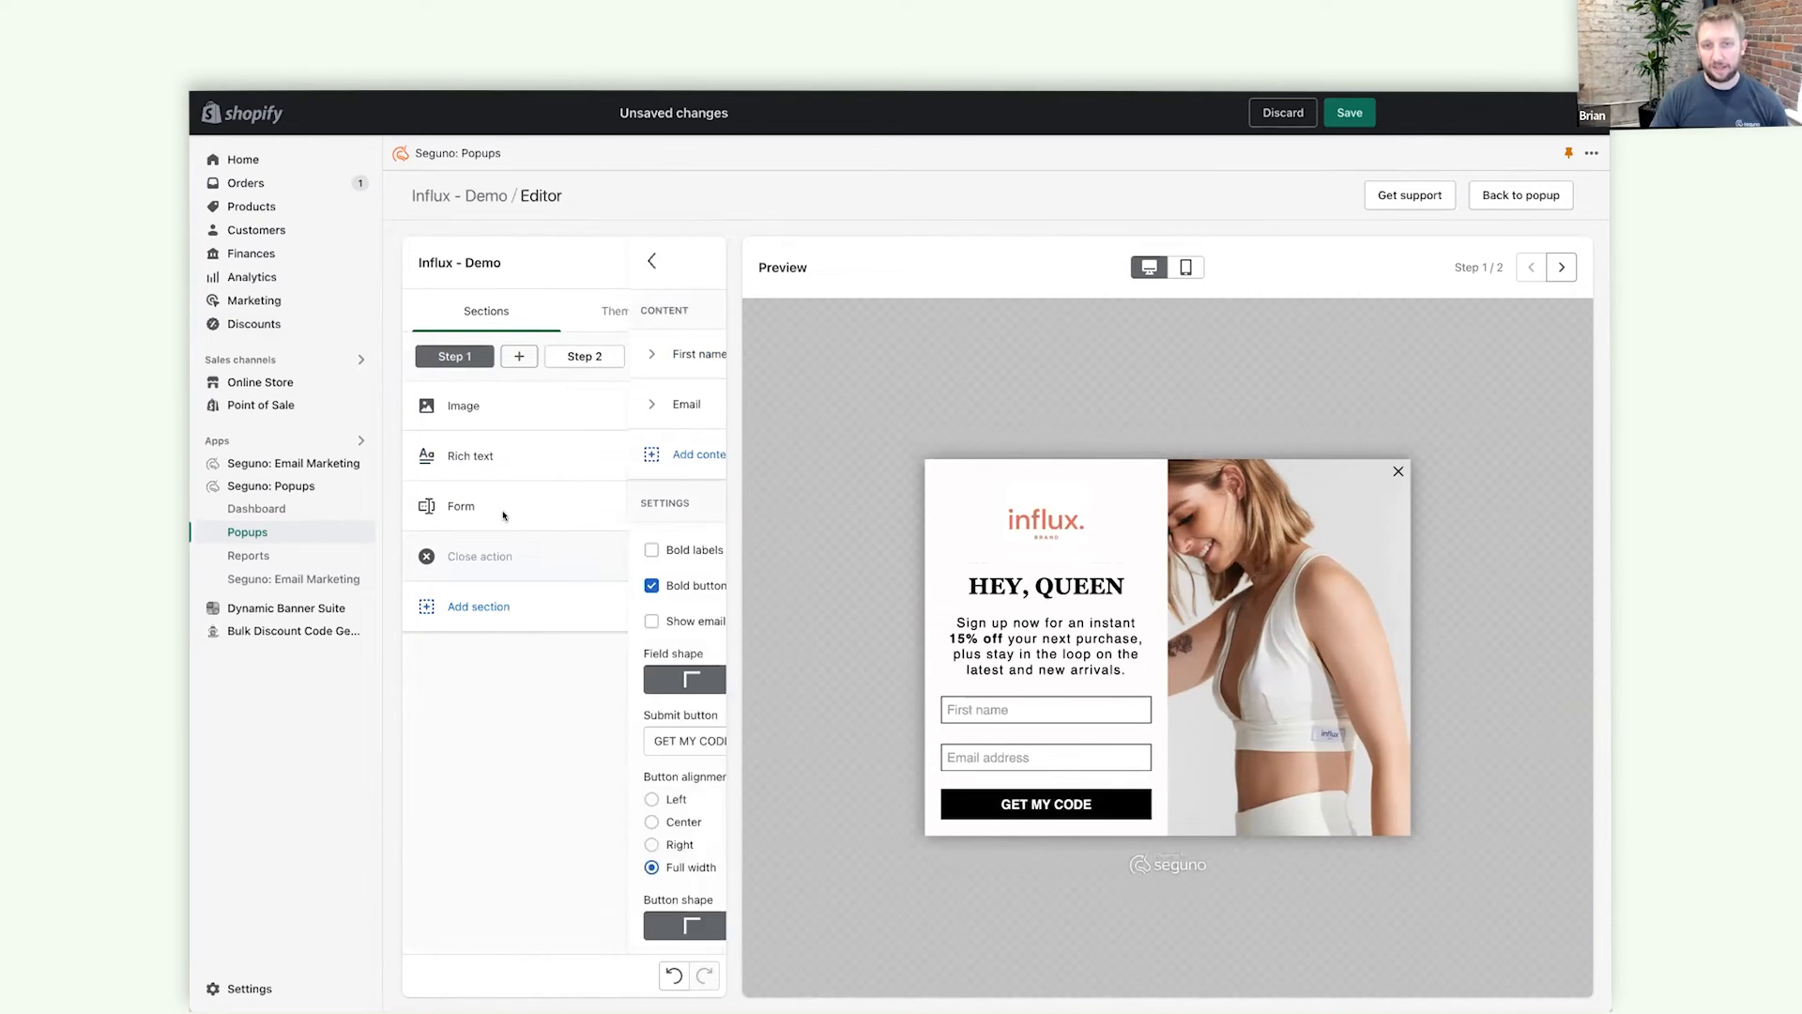
scroll(545, 657, "down", 5)
left_click(564, 861)
scroll(483, 825, "down", 3)
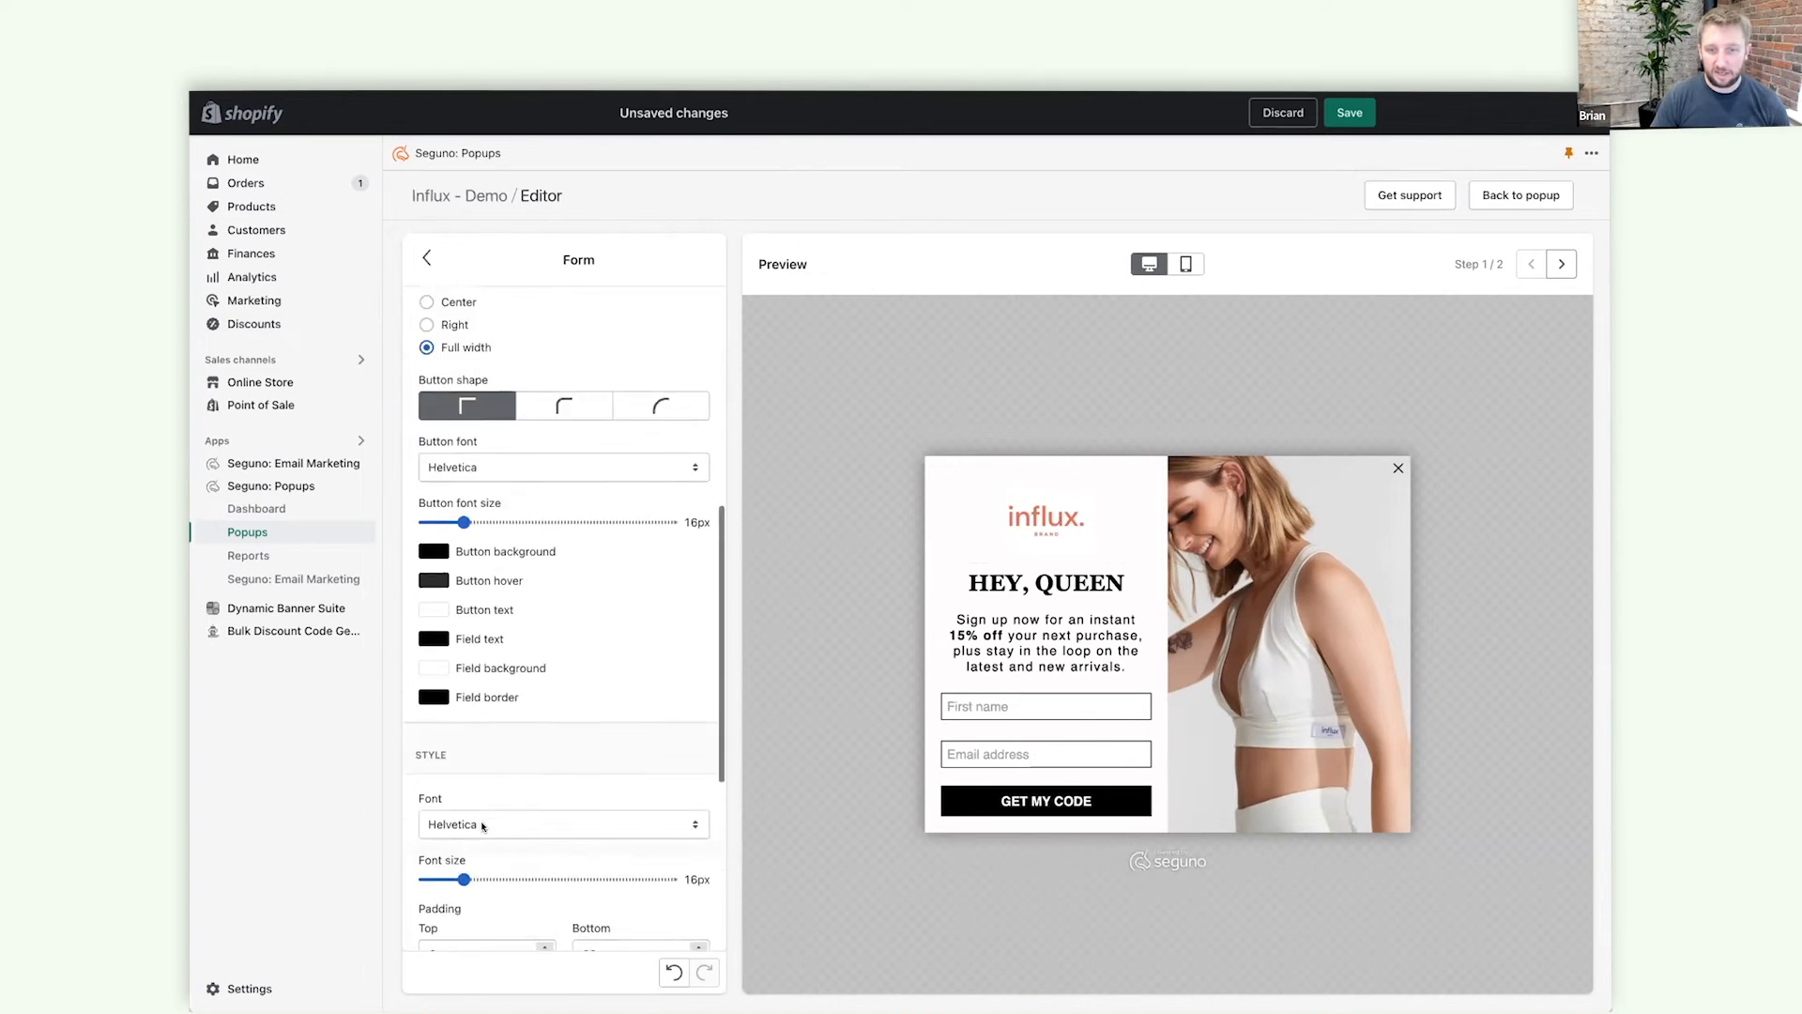
left_click_drag(610, 754, 569, 756)
type("40")
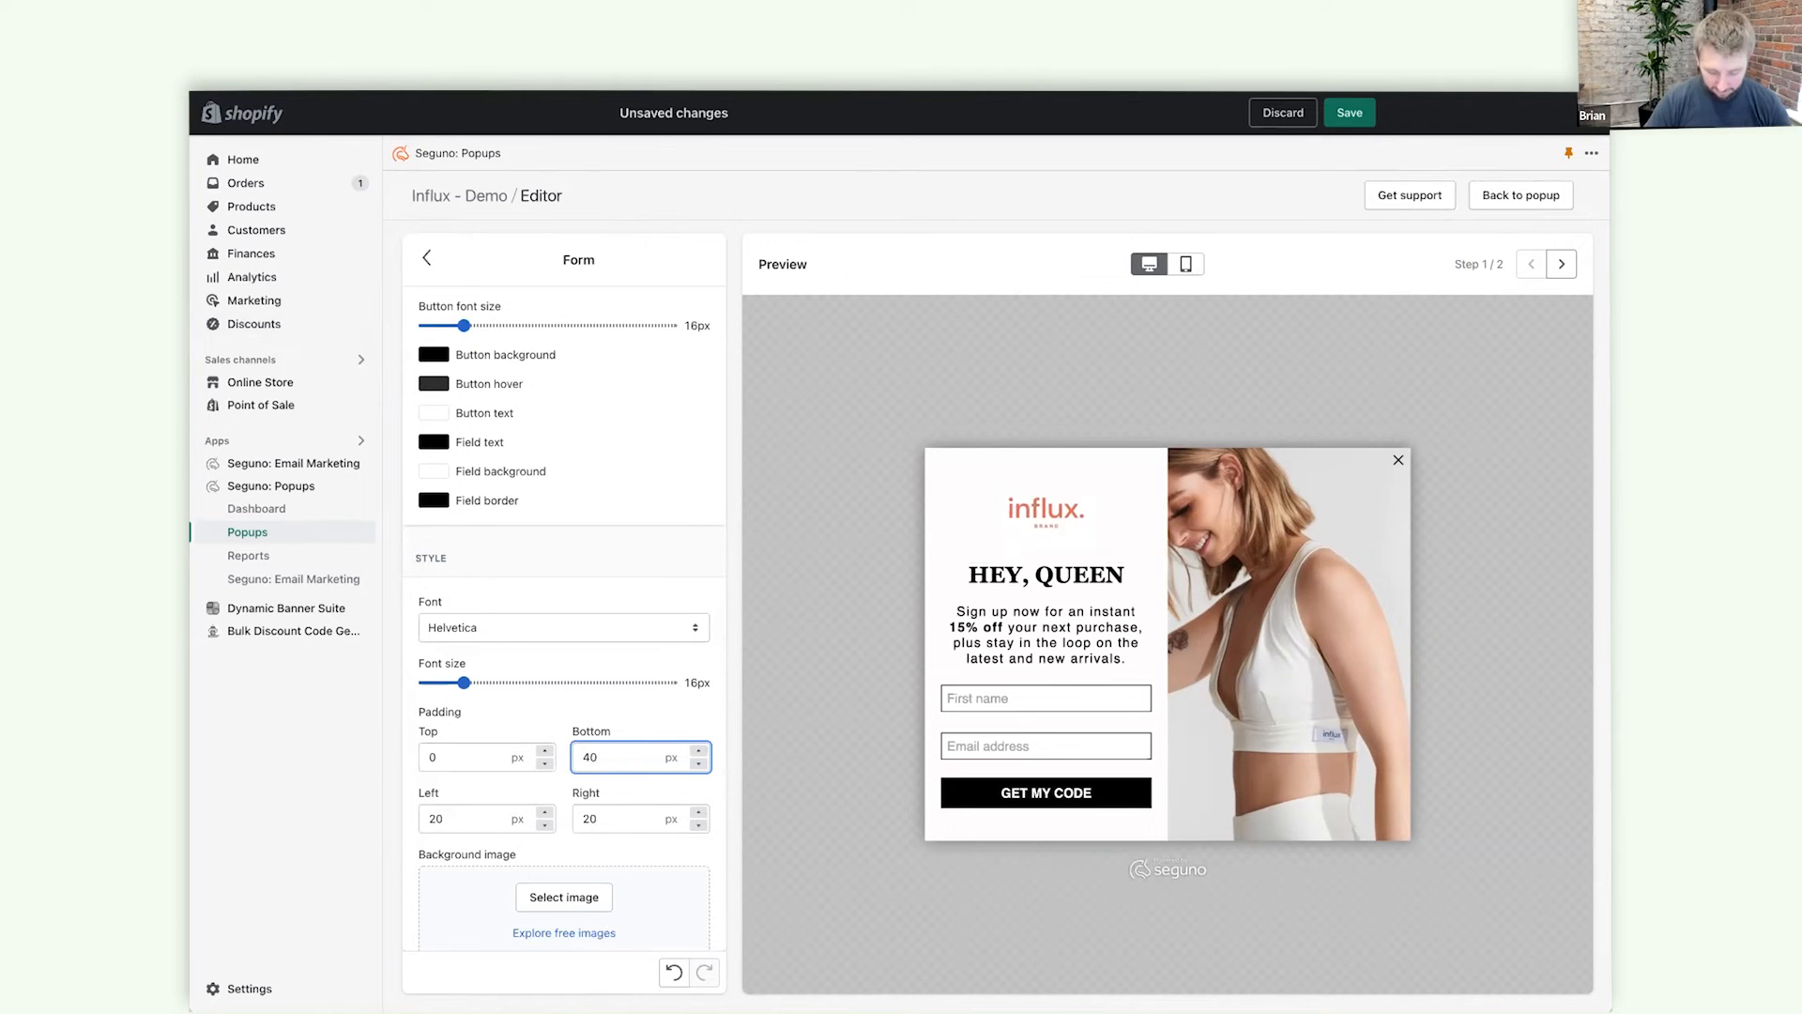
key("BackSpace")
key("BackSpace")
type("50")
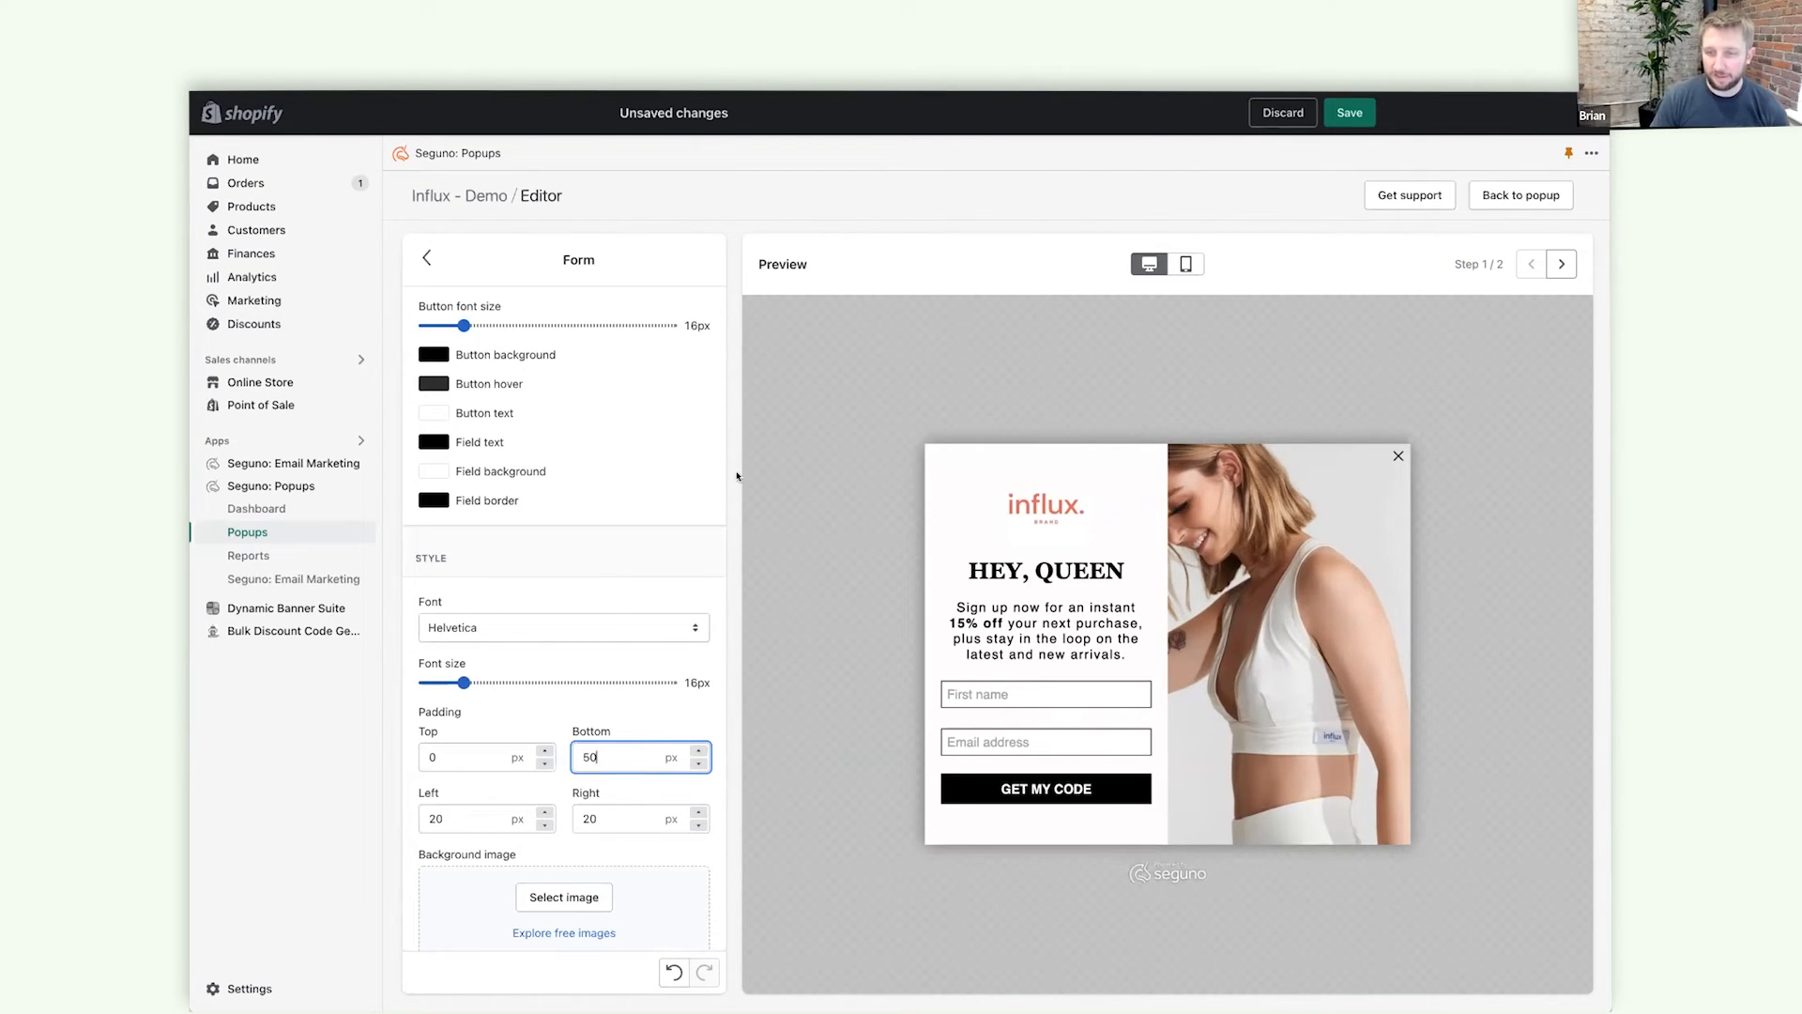
left_click(427, 257)
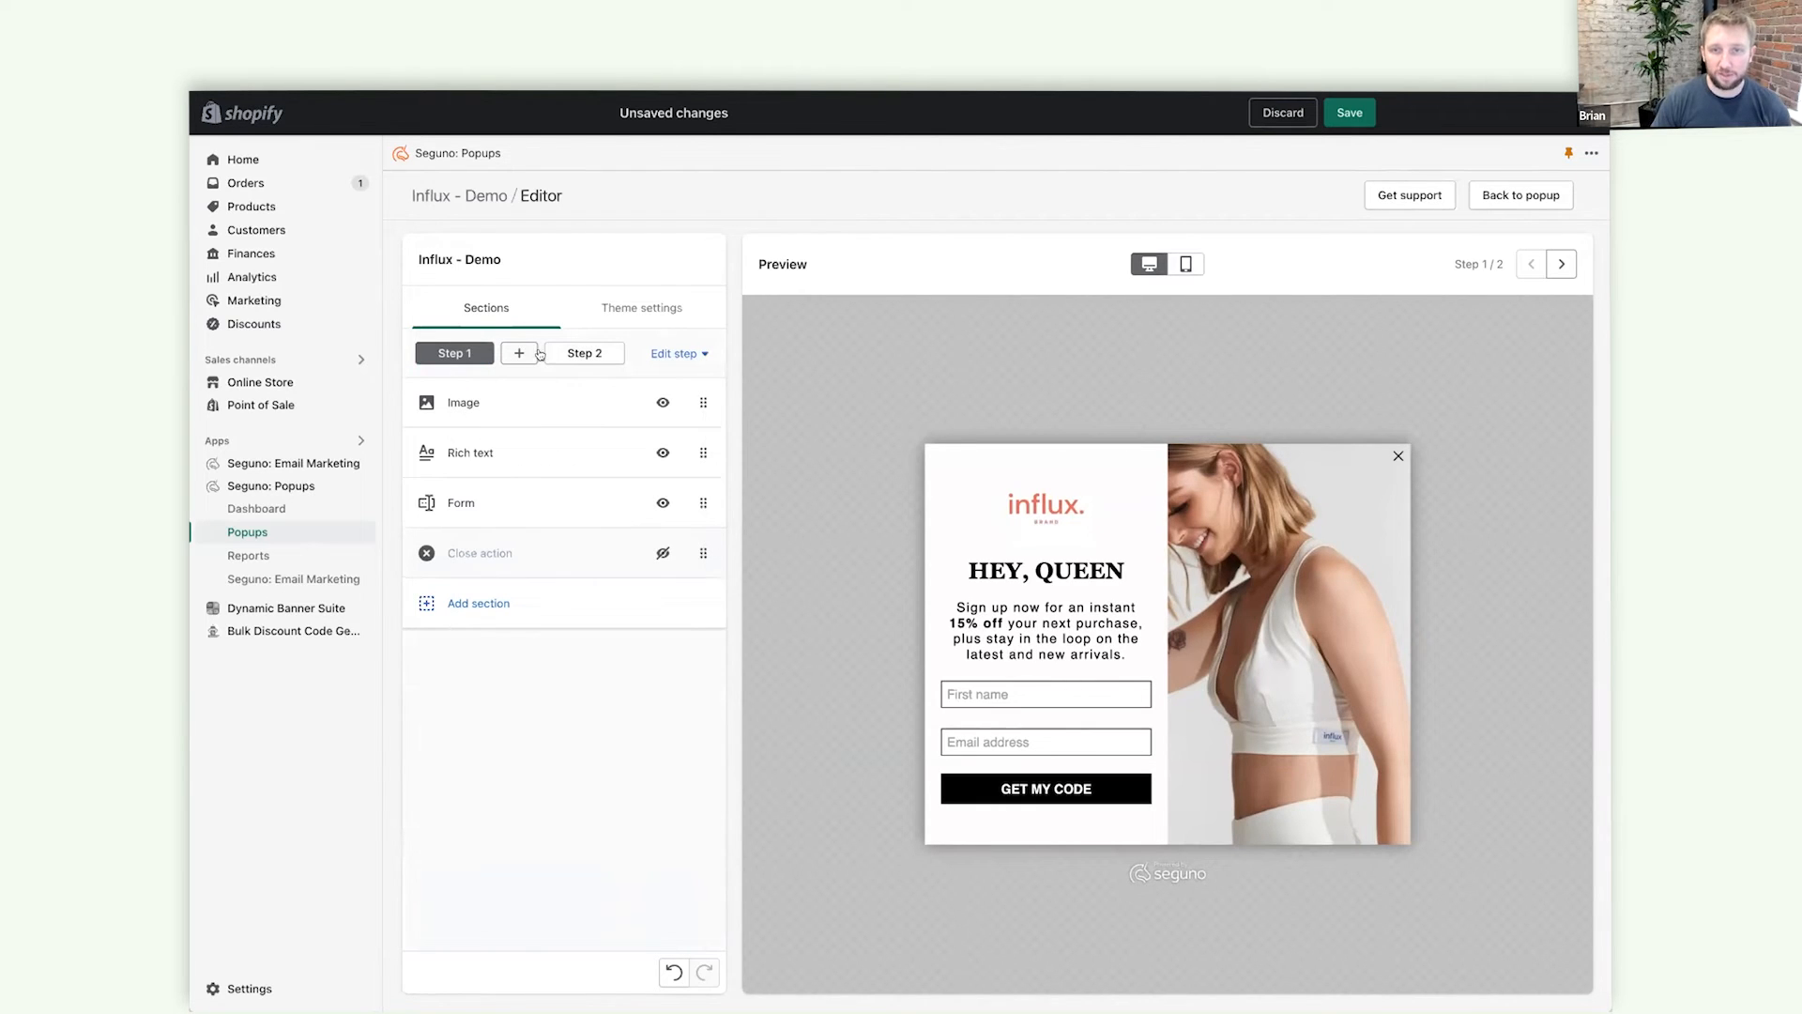
Duplicate Step 1 as the new Step 2 and delete the original thank-you step at the end.
left_click(674, 353)
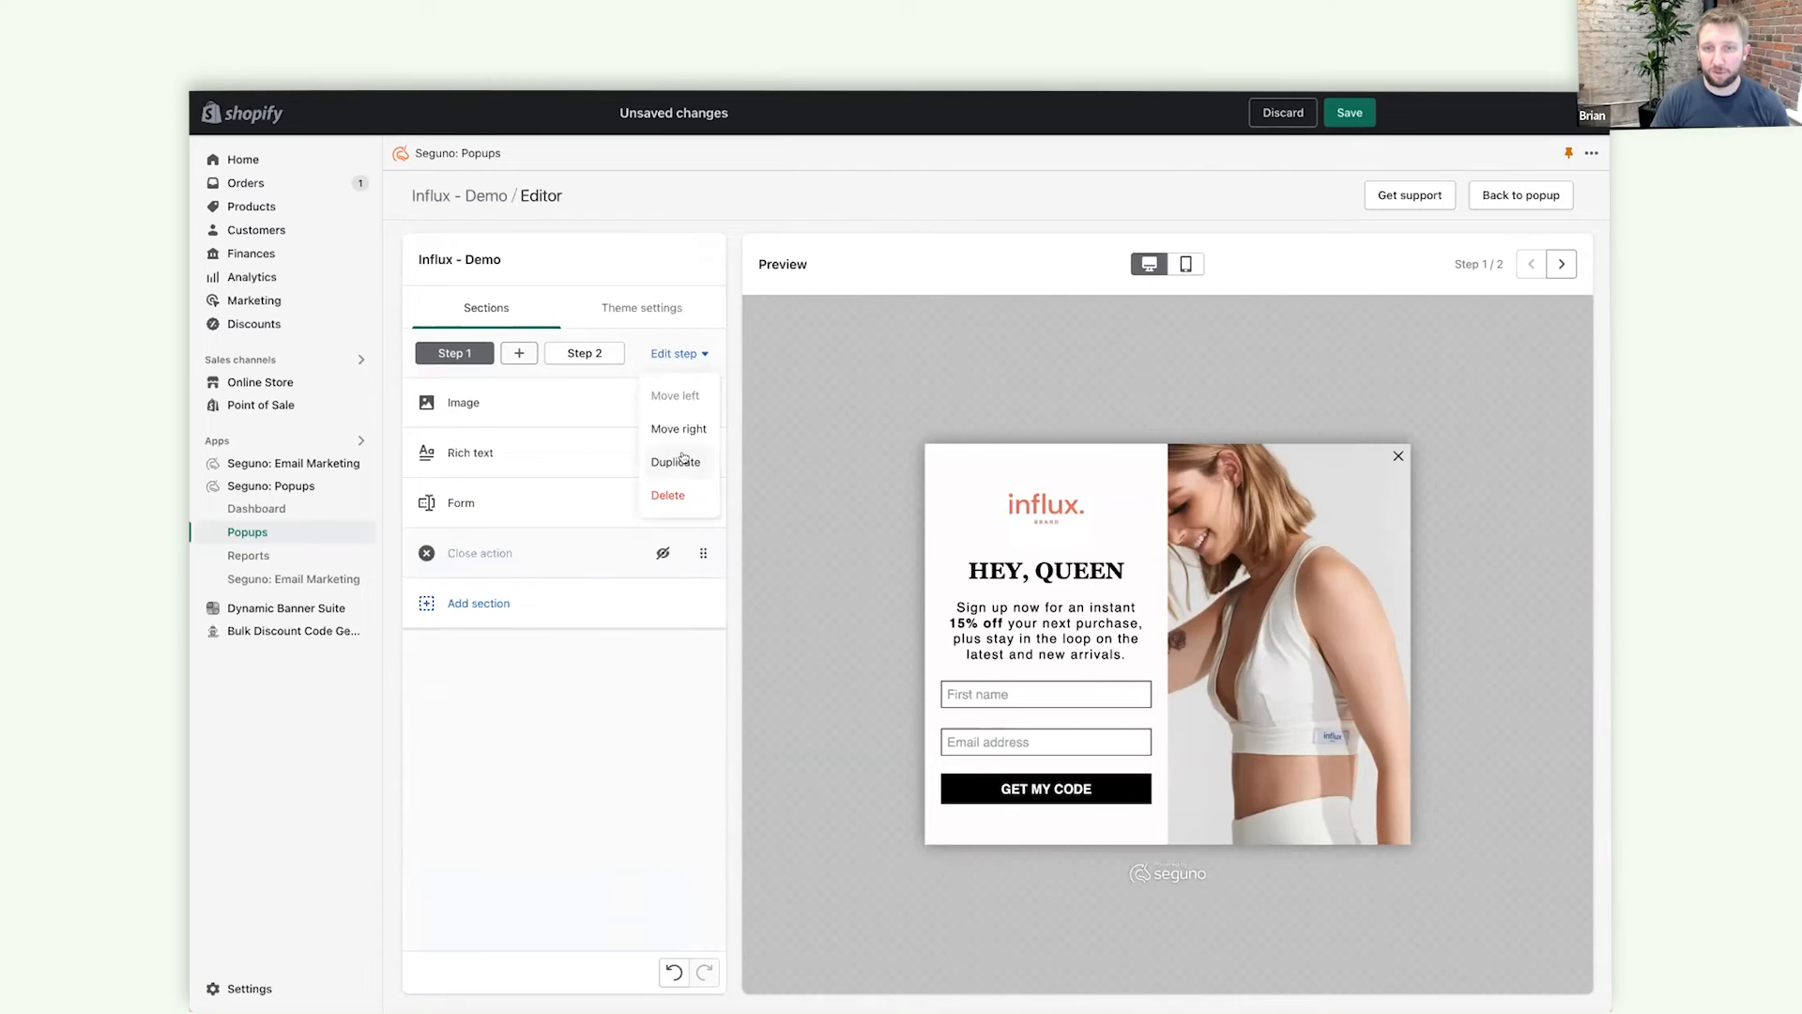
left_click(682, 460)
left_click(591, 353)
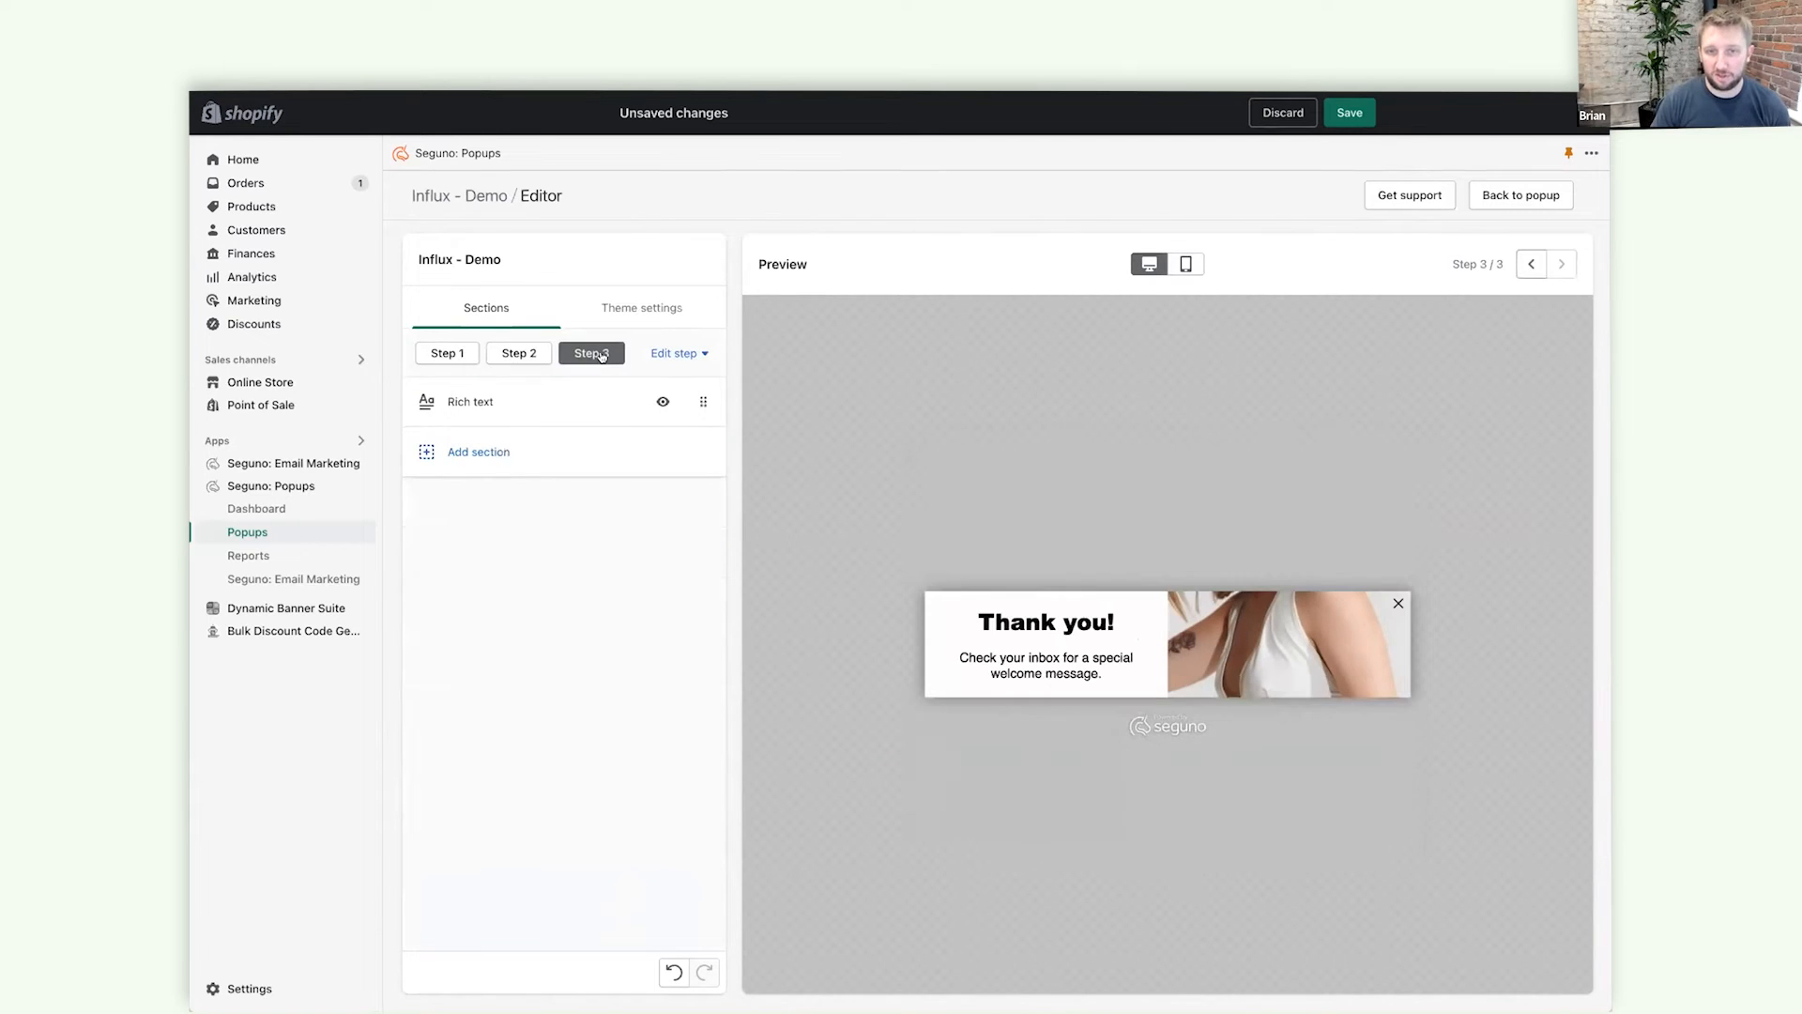
left_click(699, 353)
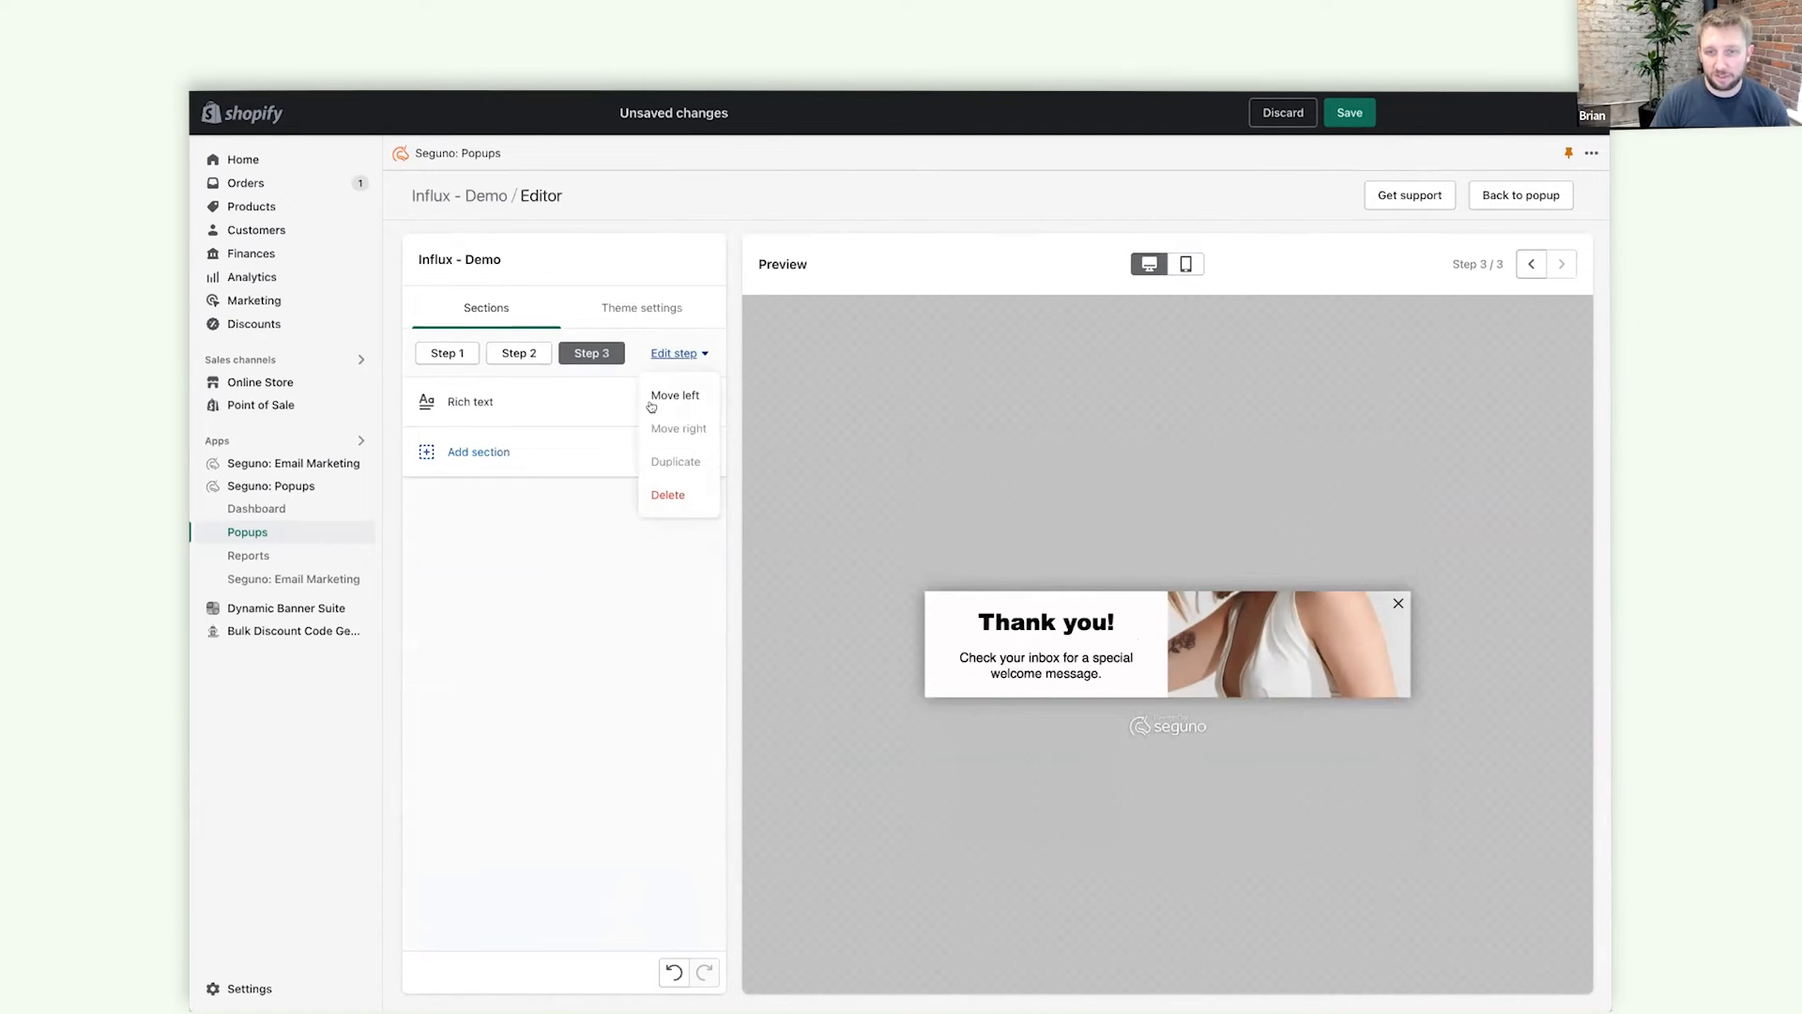
left_click(682, 492)
left_click(1097, 603)
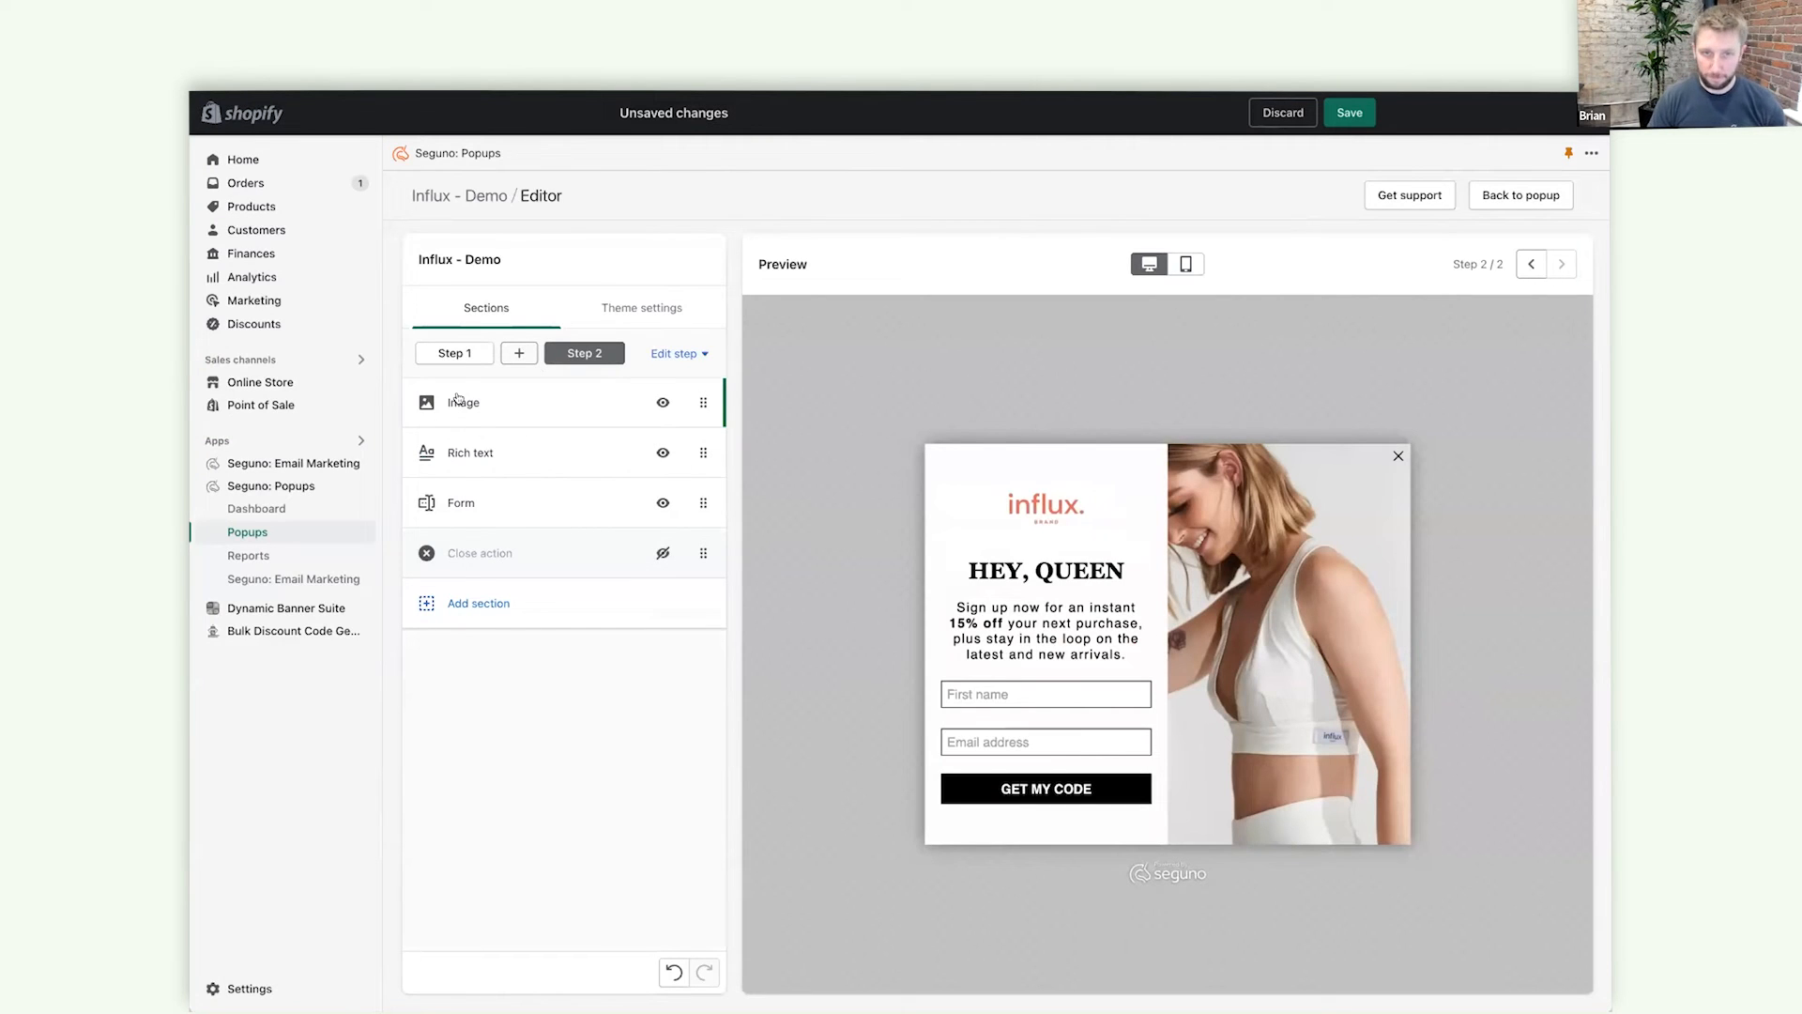
Replace the "HEY, QUEEN" heading in Step 2's Rich text section with "THANK YOU!".
left_click(460, 432)
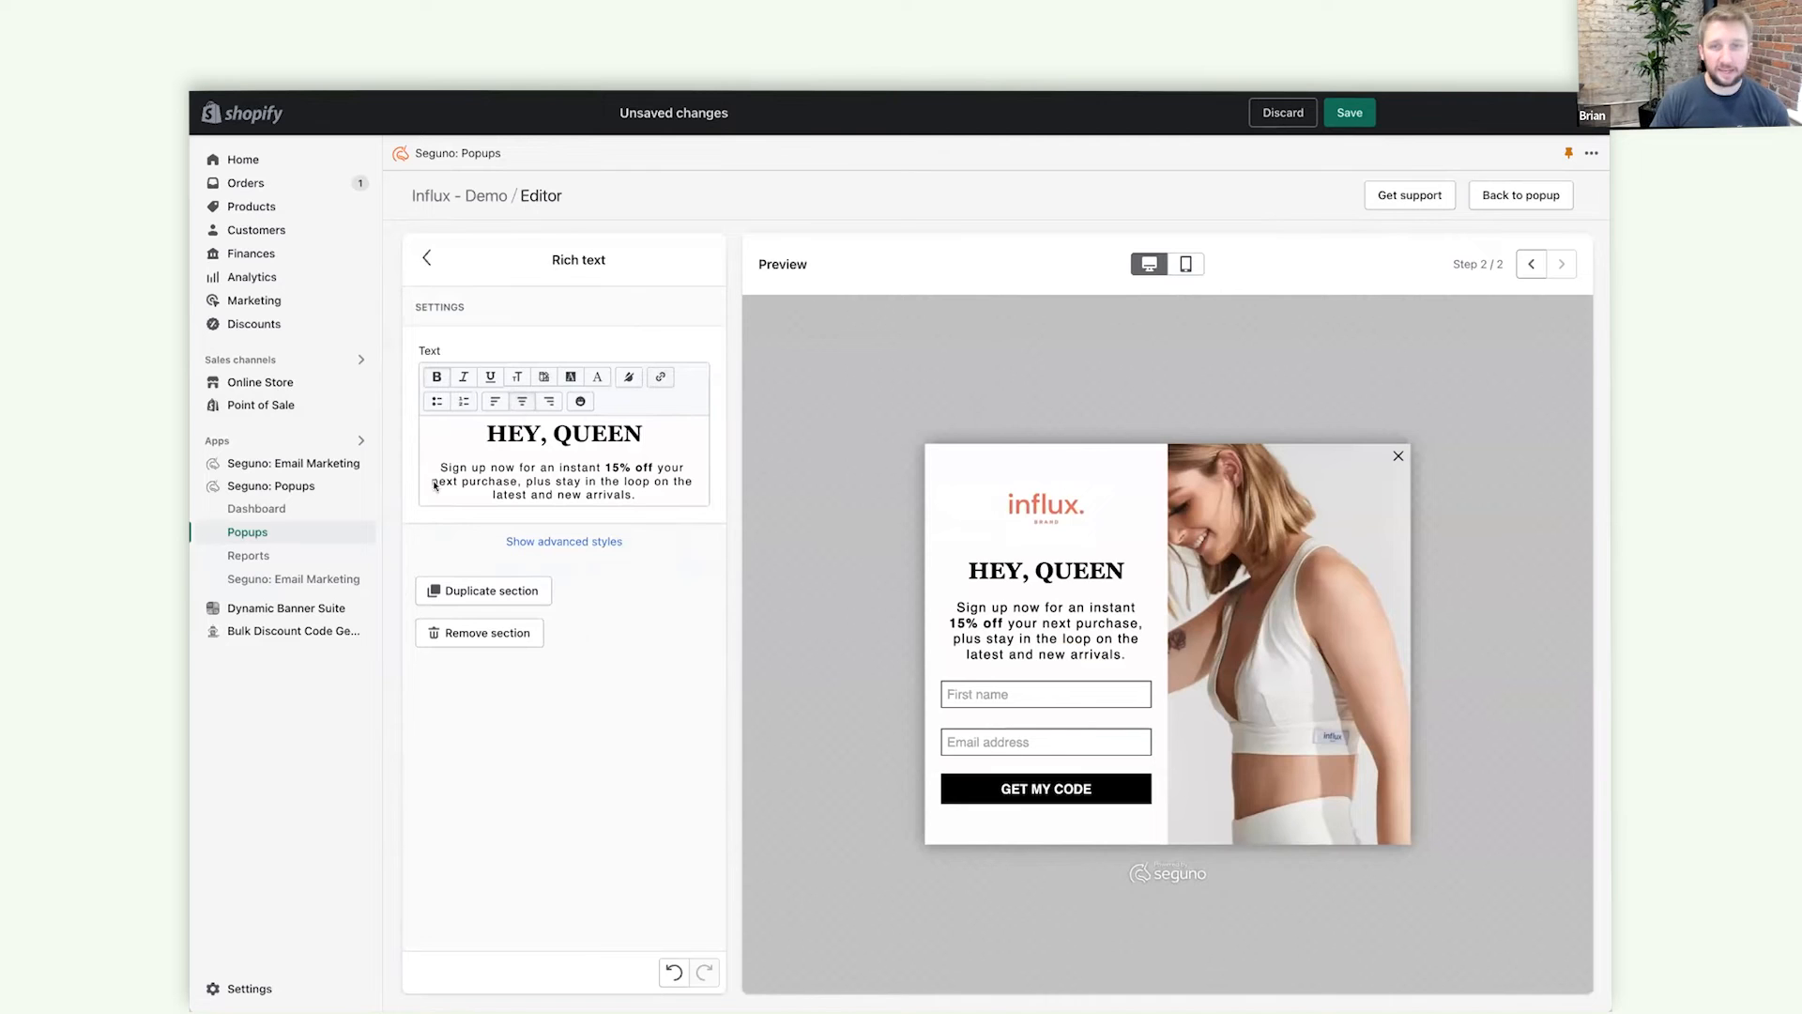
left_click_drag(486, 433, 644, 432)
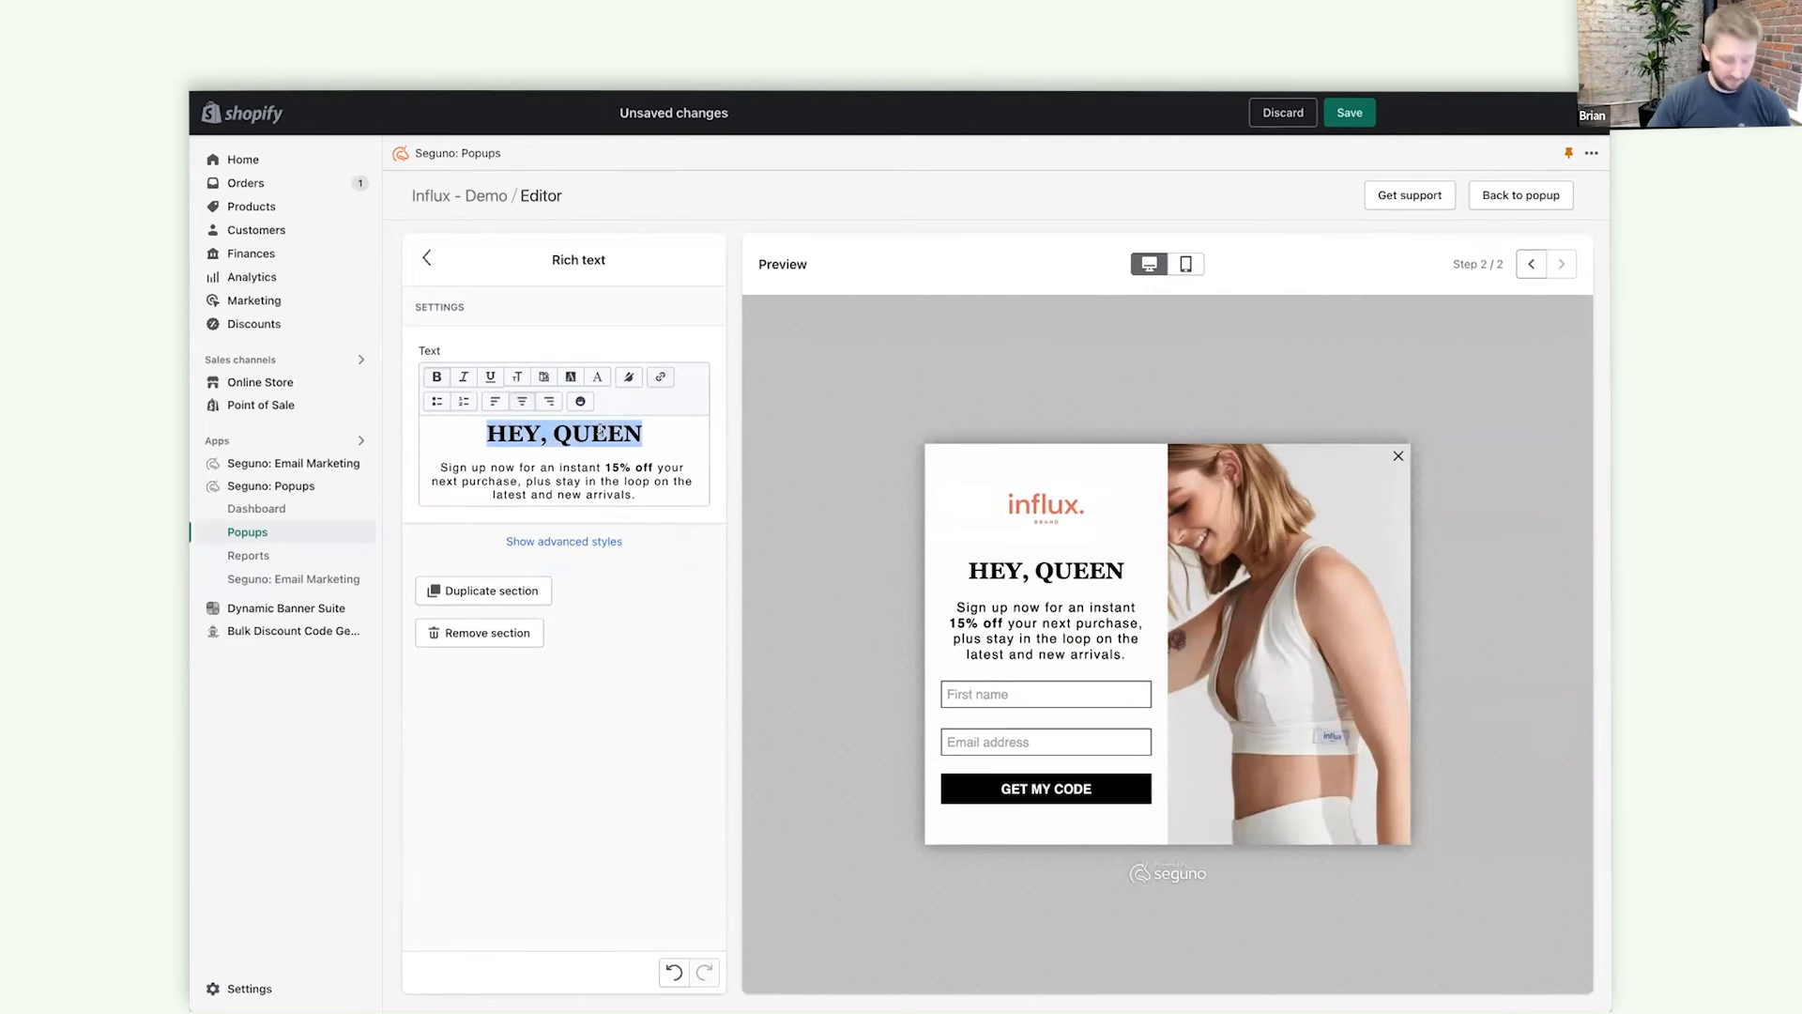
type("THANK YOU!")
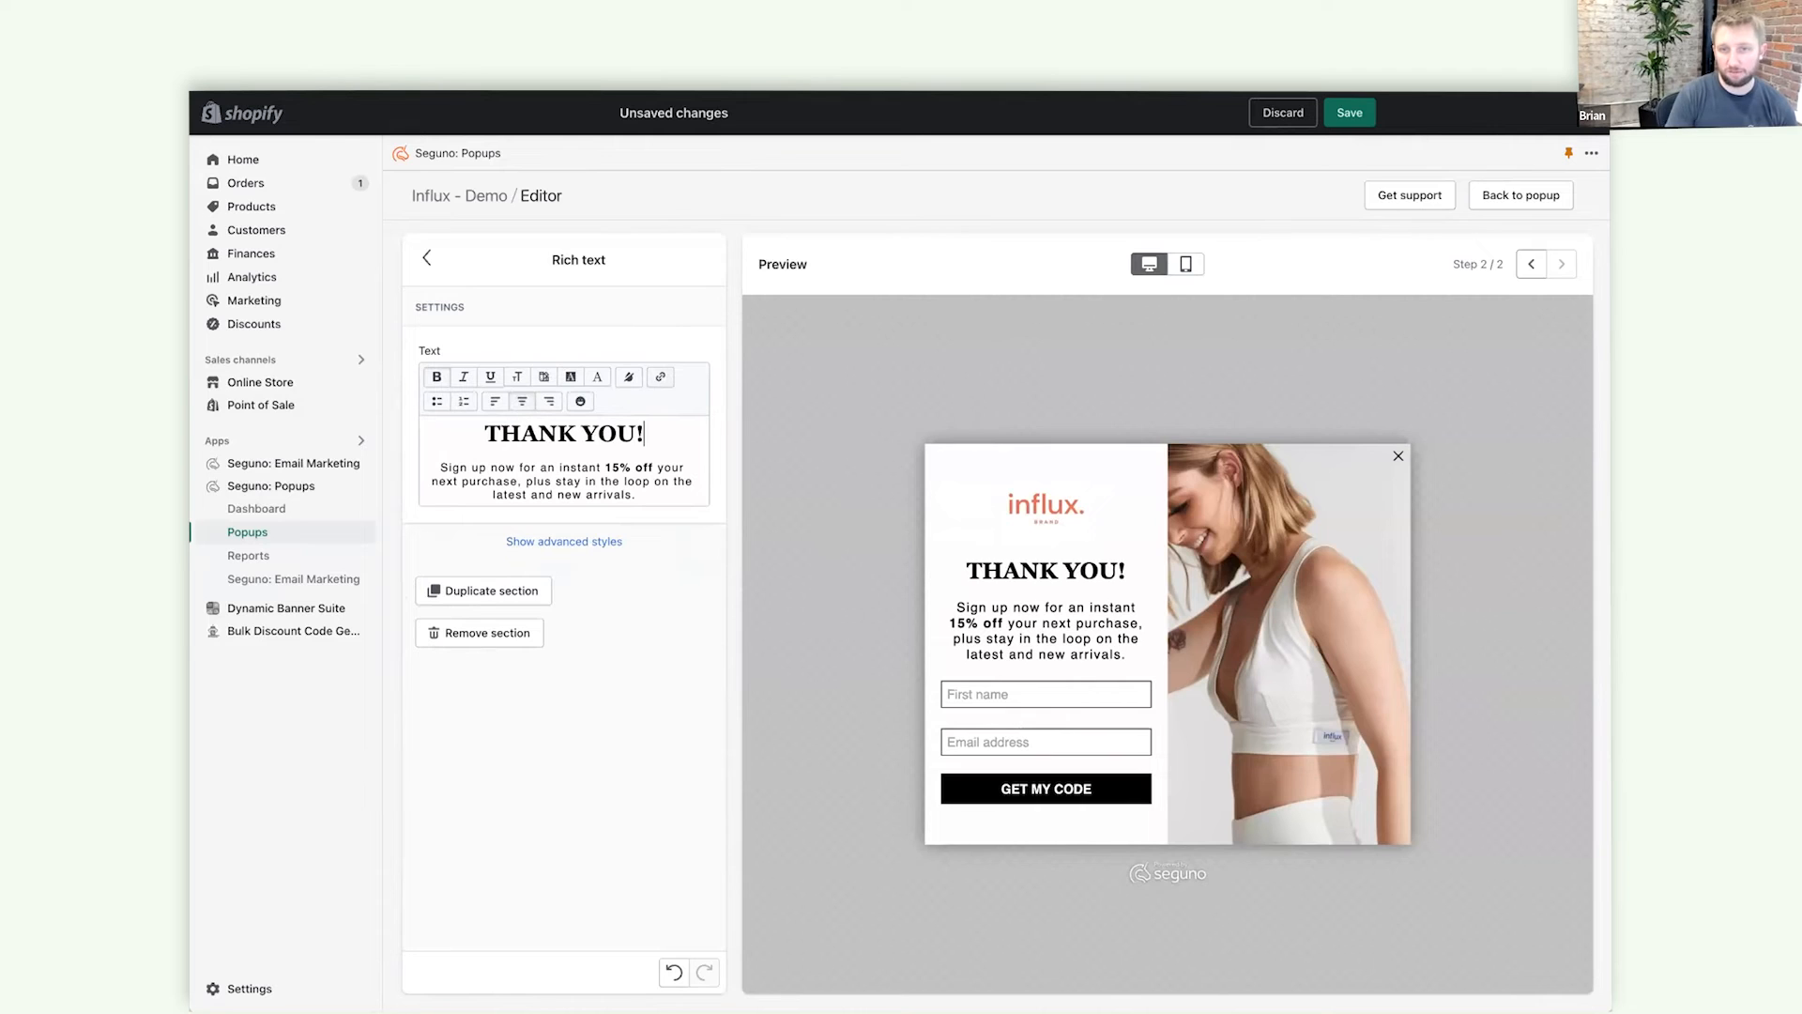
Change Step 2's body text to "Take a look in your inbox for your 15% off welcome code or shop now.".
left_click_drag(438, 464, 624, 493)
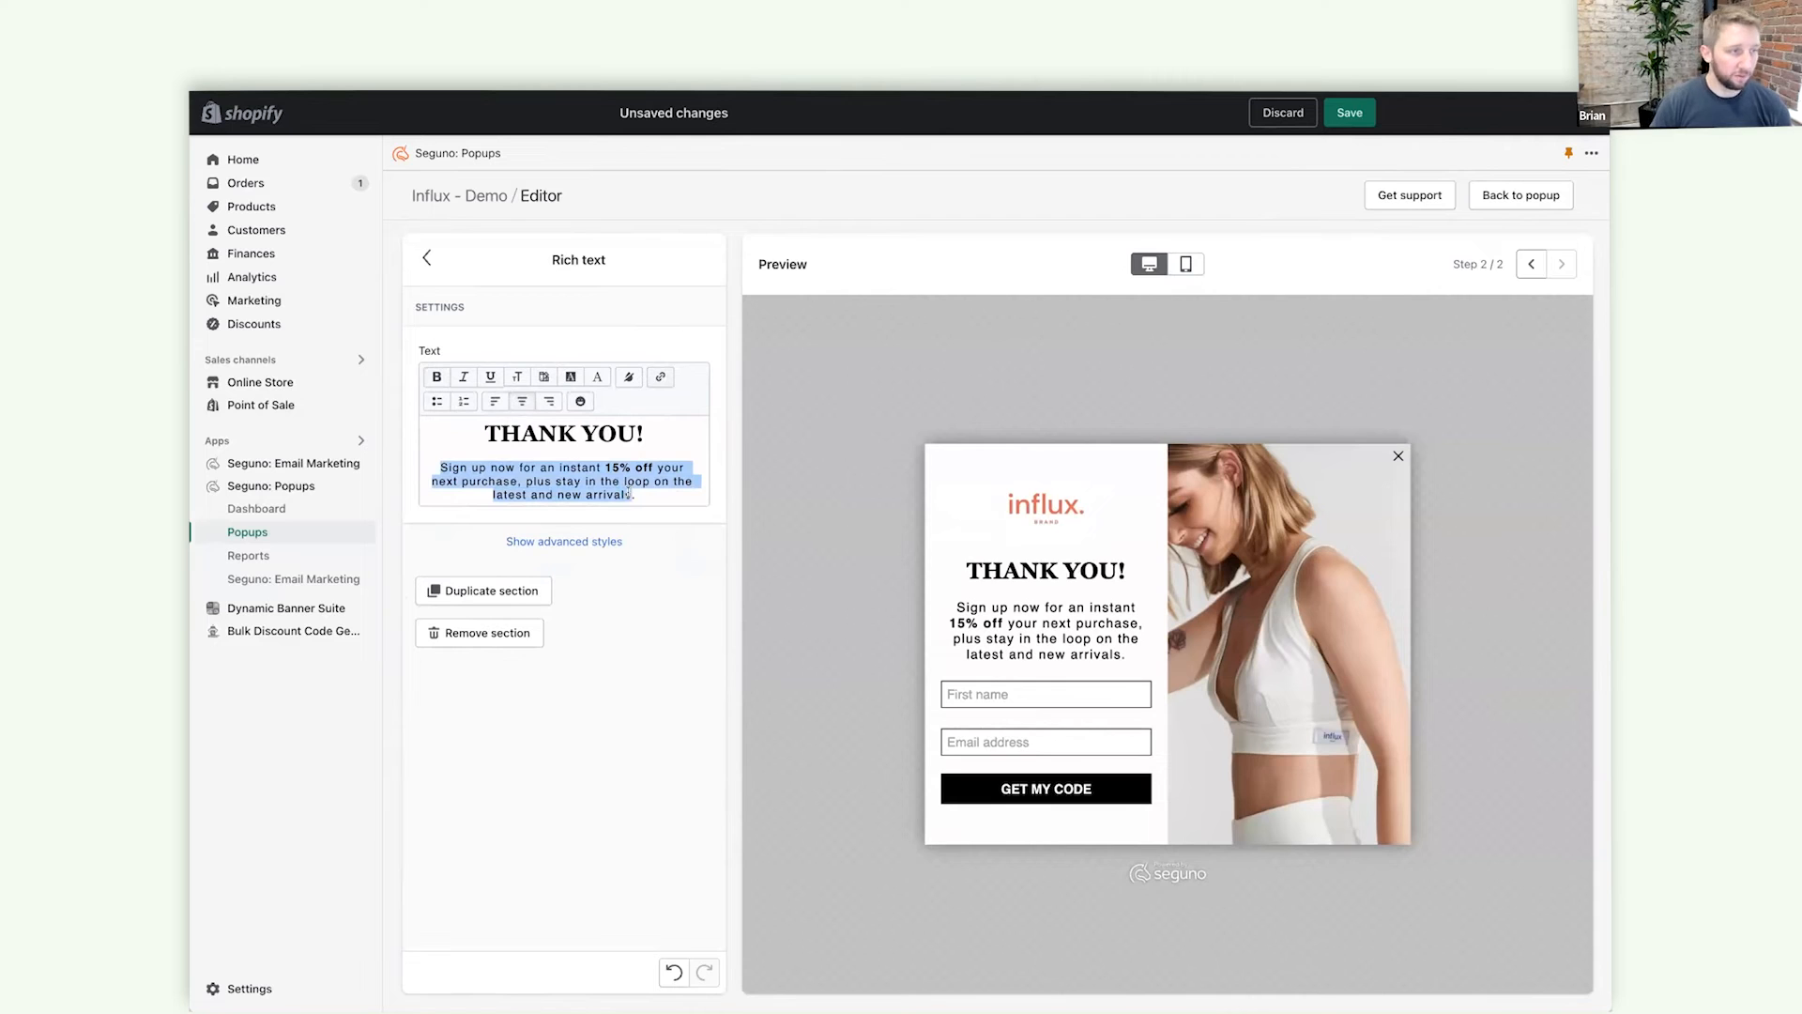
type("Take a look in your inbox for your 15% off ")
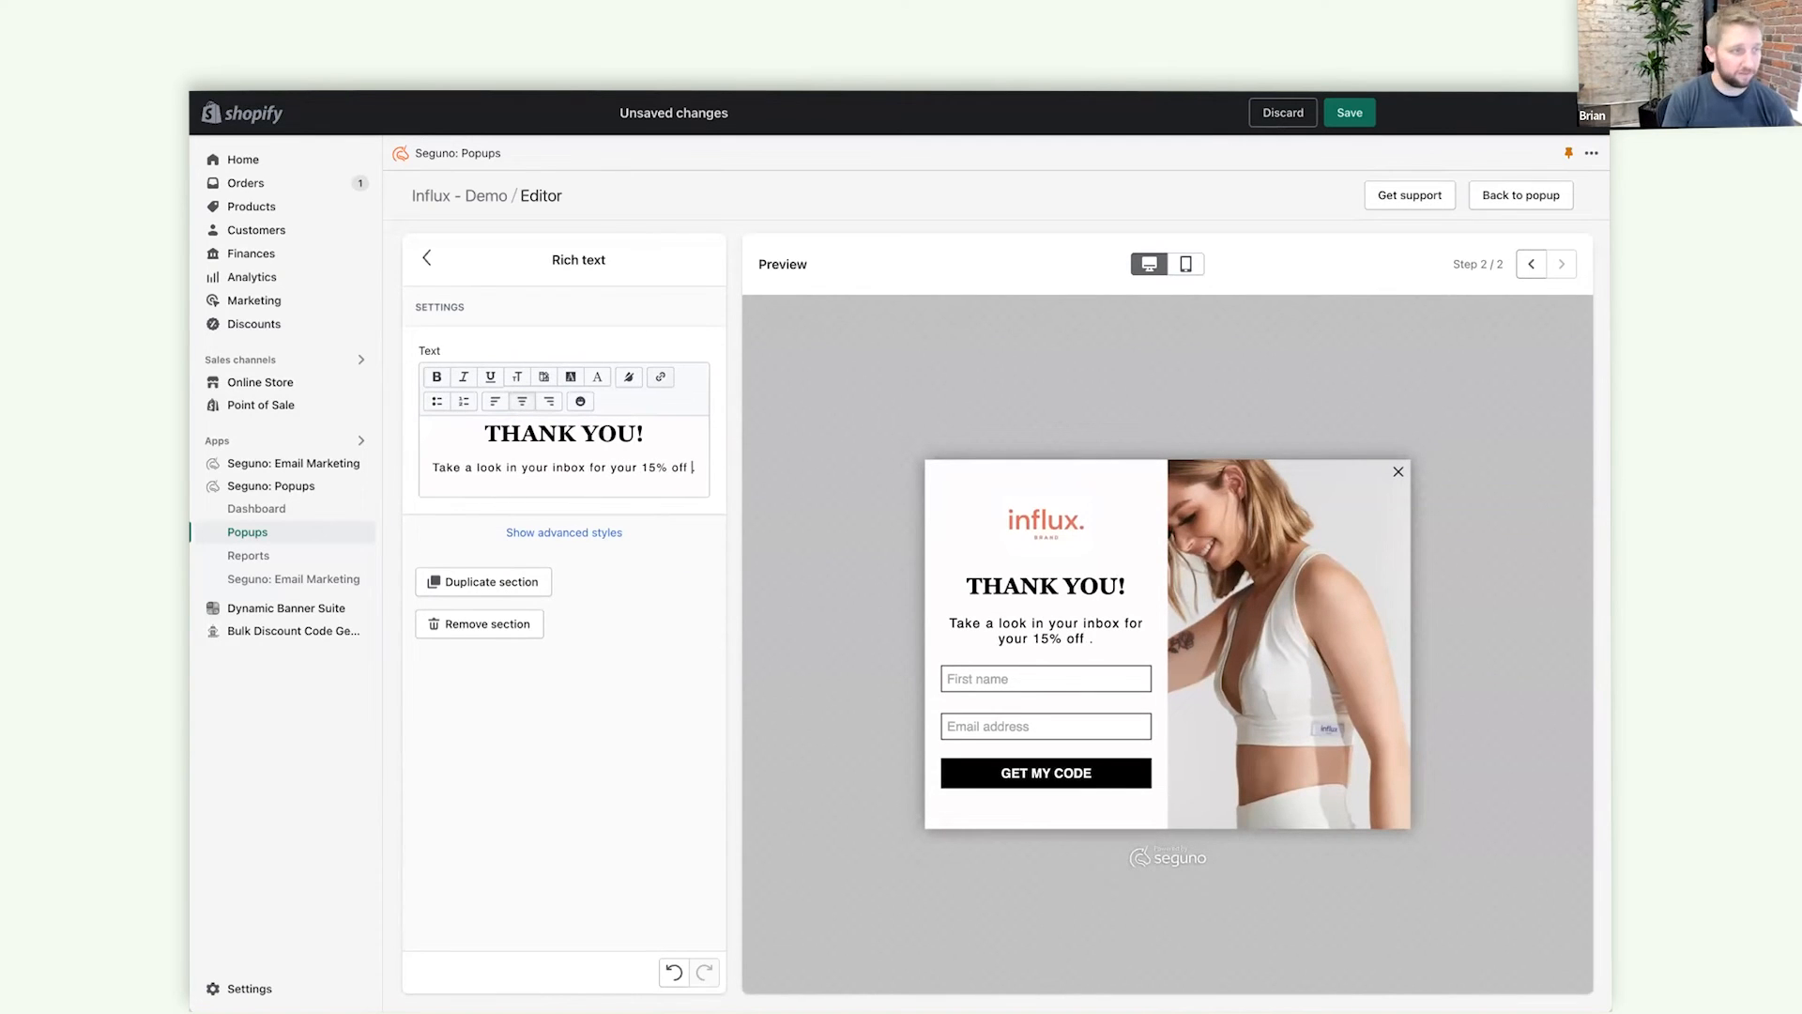
type("welcome s")
key("BackSpace")
type("code or sho")
key("BackSpace")
type("p now")
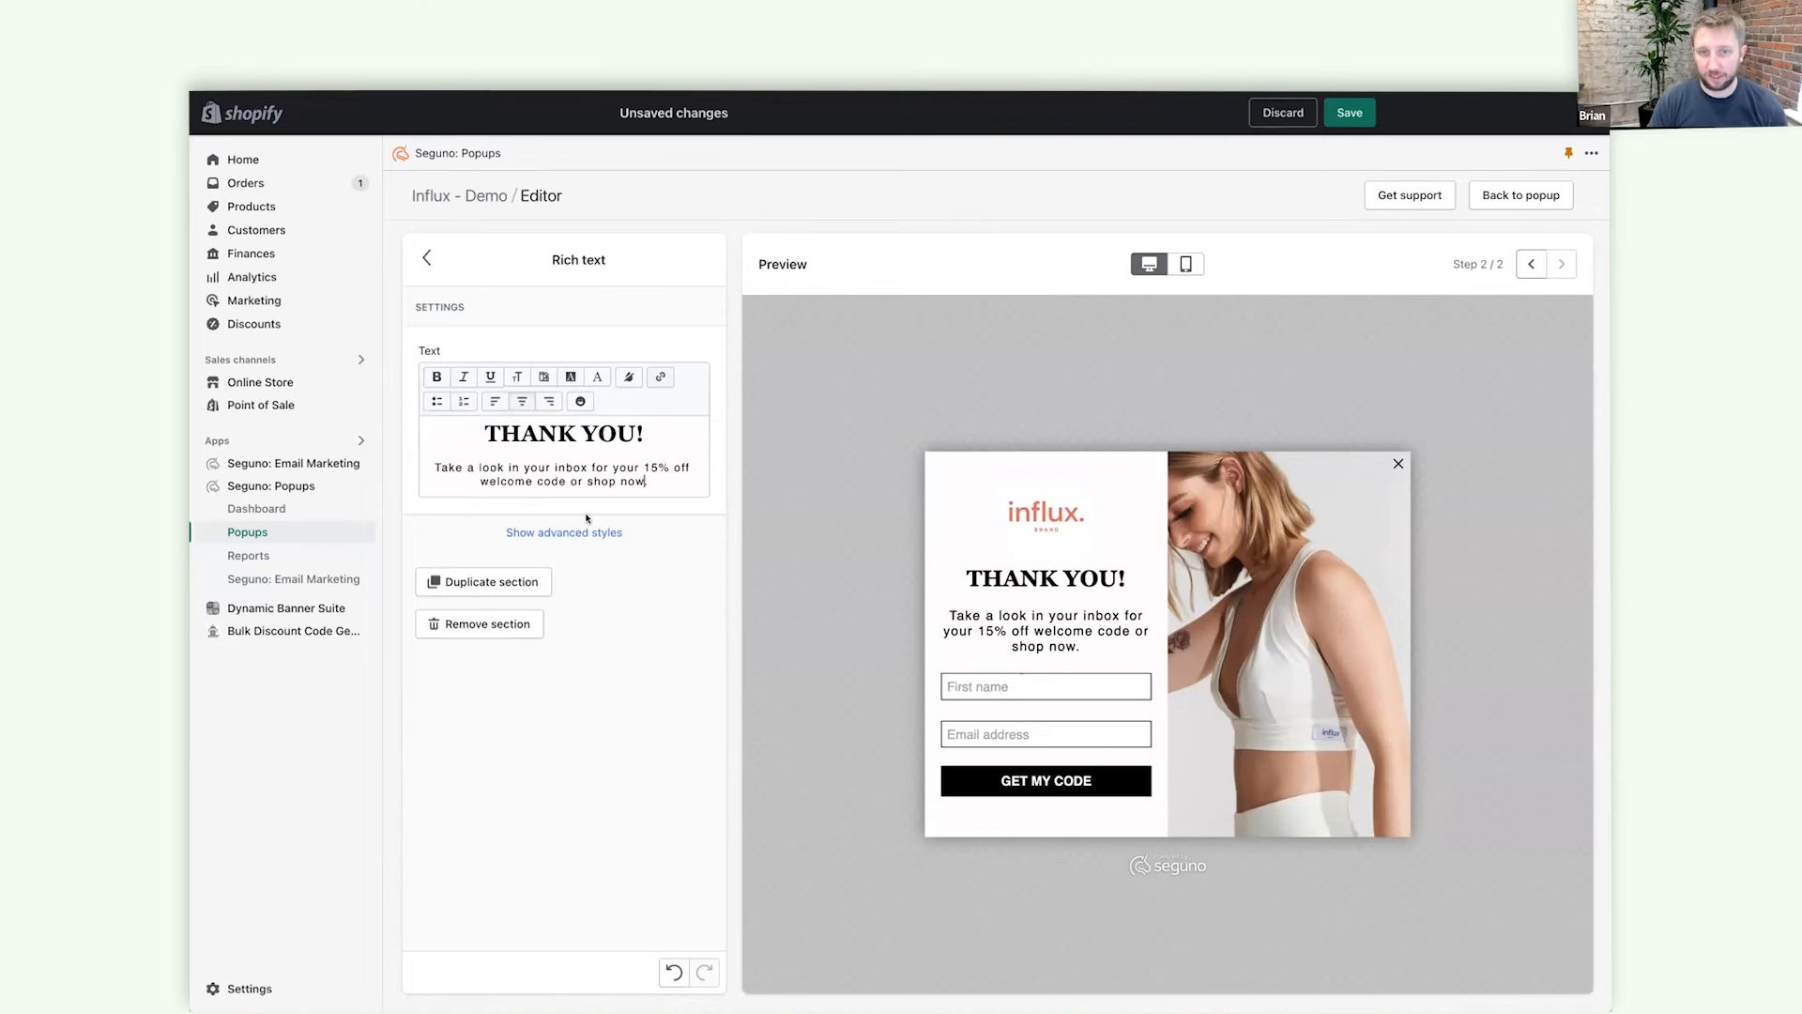
Bold "15% off" in Step 2's body text and insert a pointing-hand emoji before "Take a look".
left_click_drag(644, 466, 688, 466)
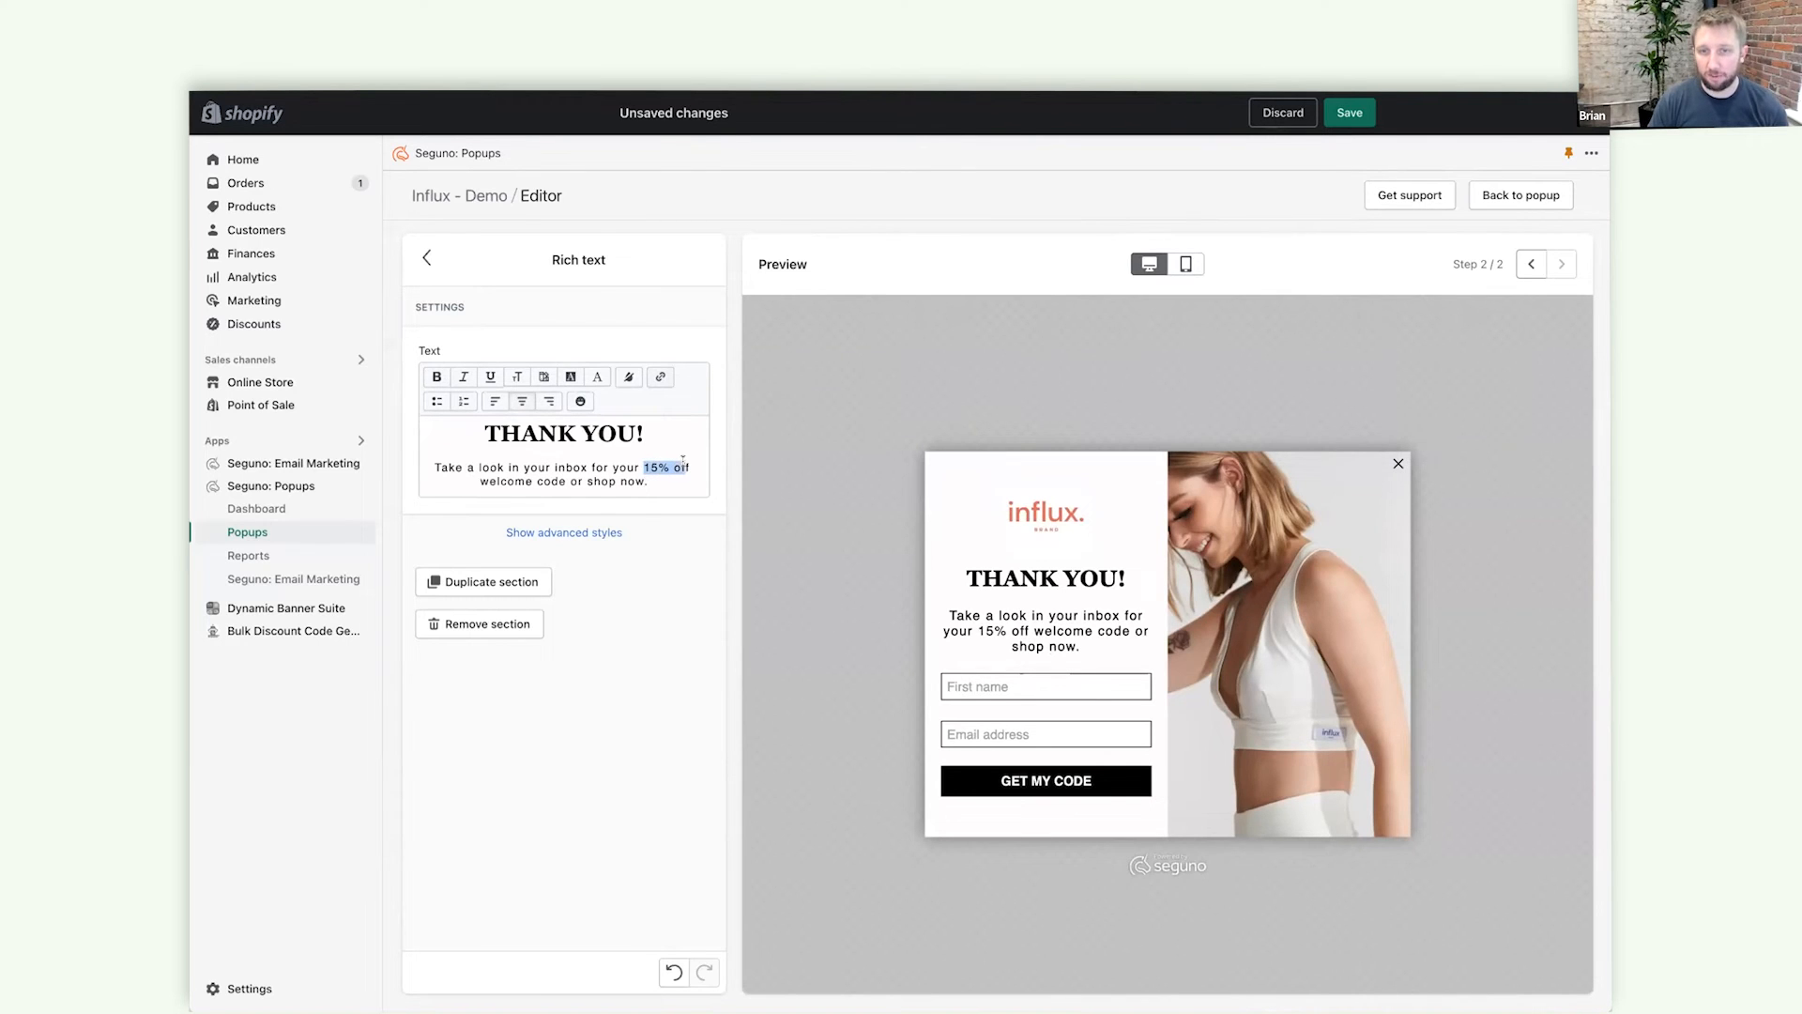
key("ctrl+b")
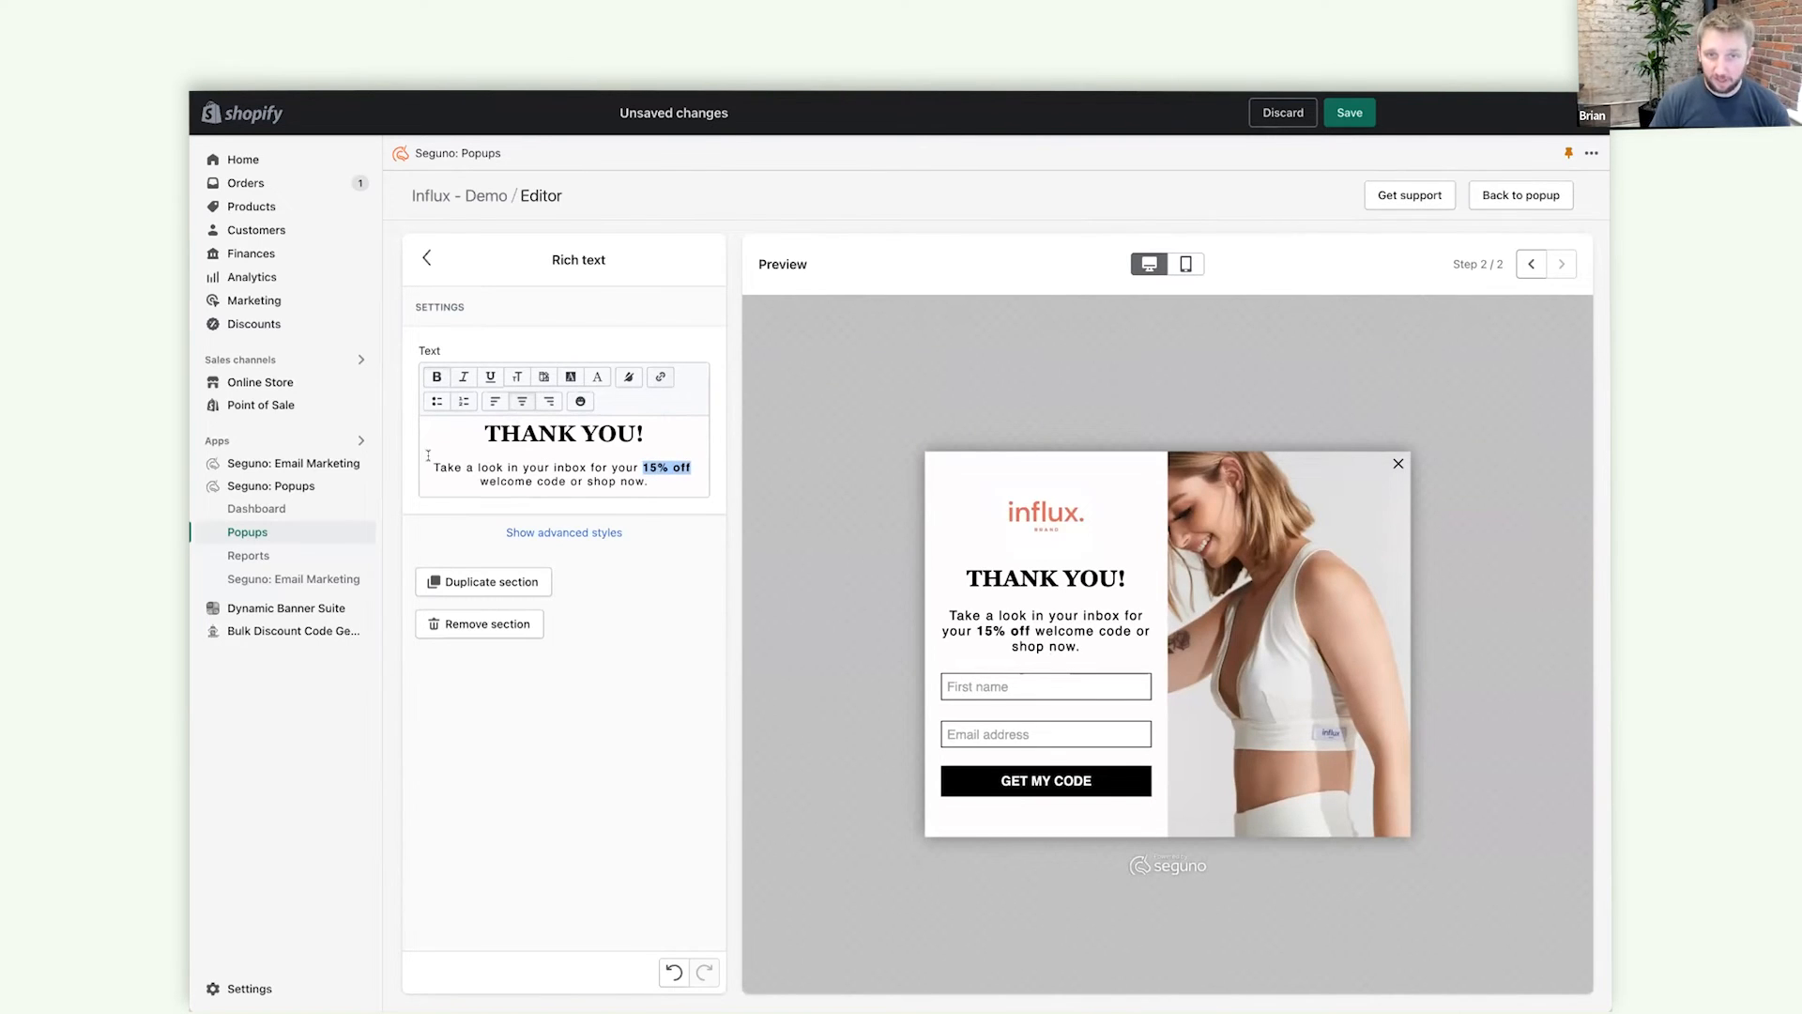
left_click(432, 464)
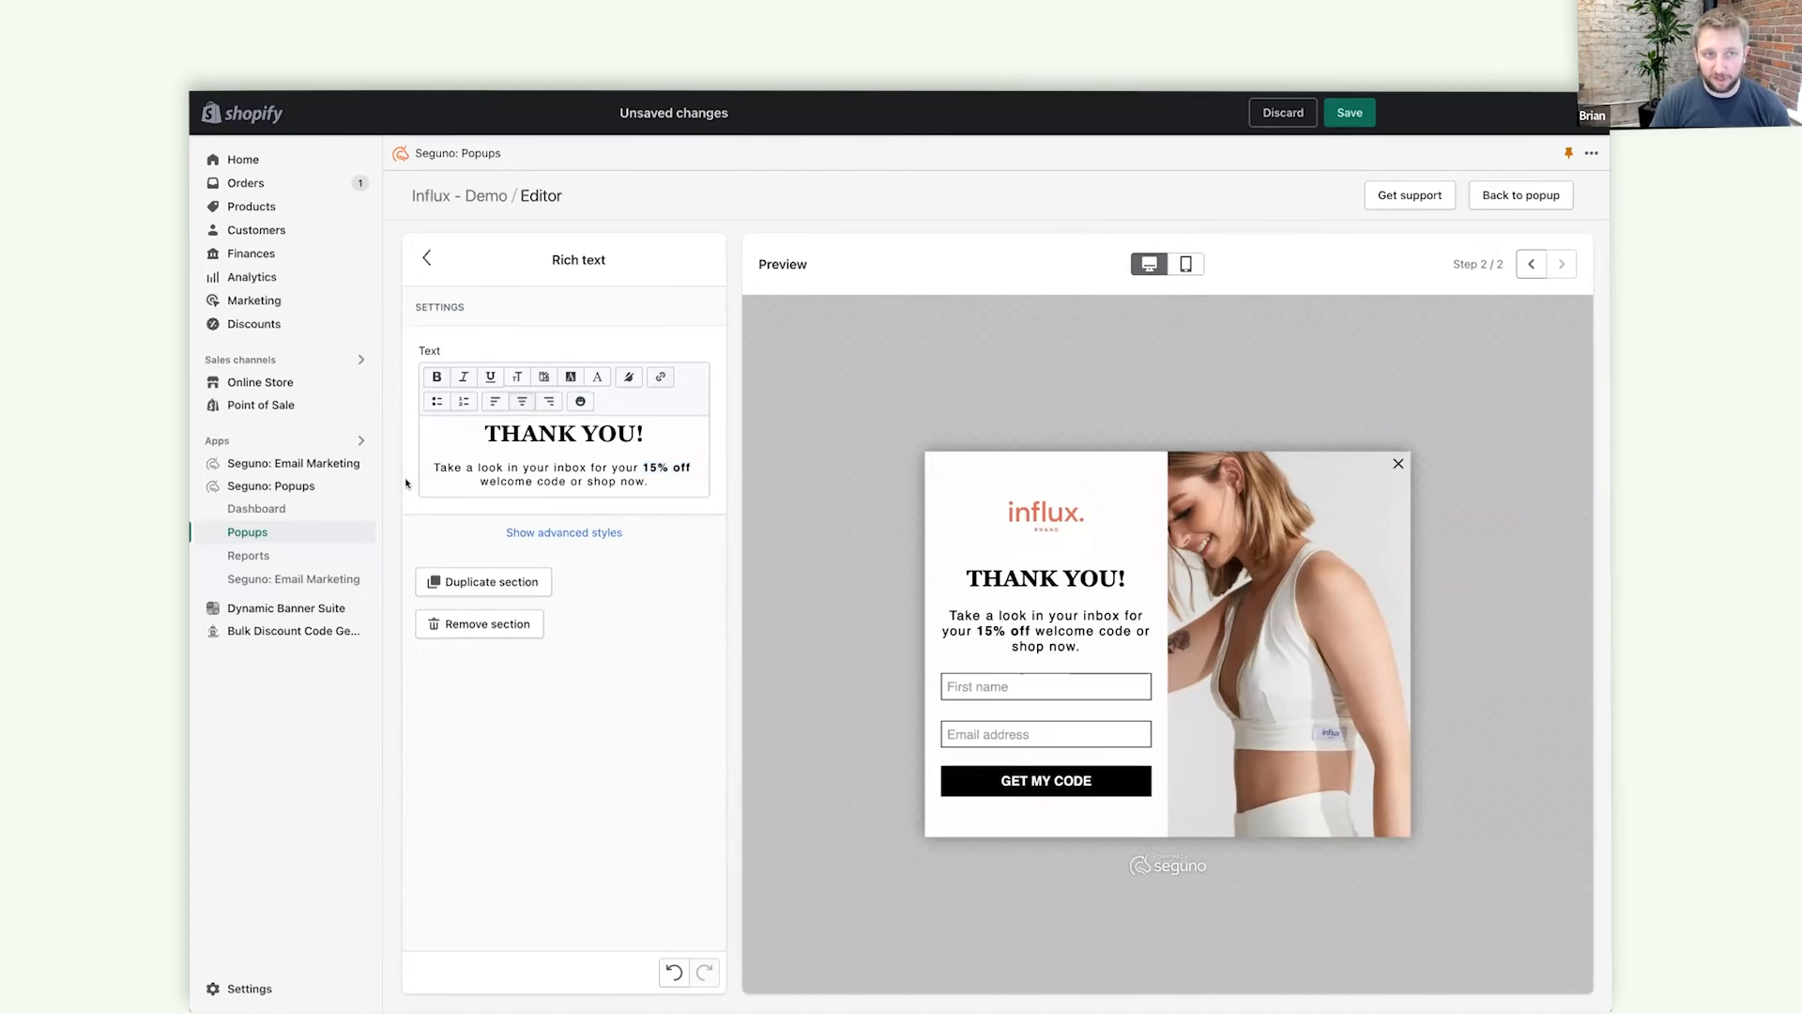
left_click(581, 402)
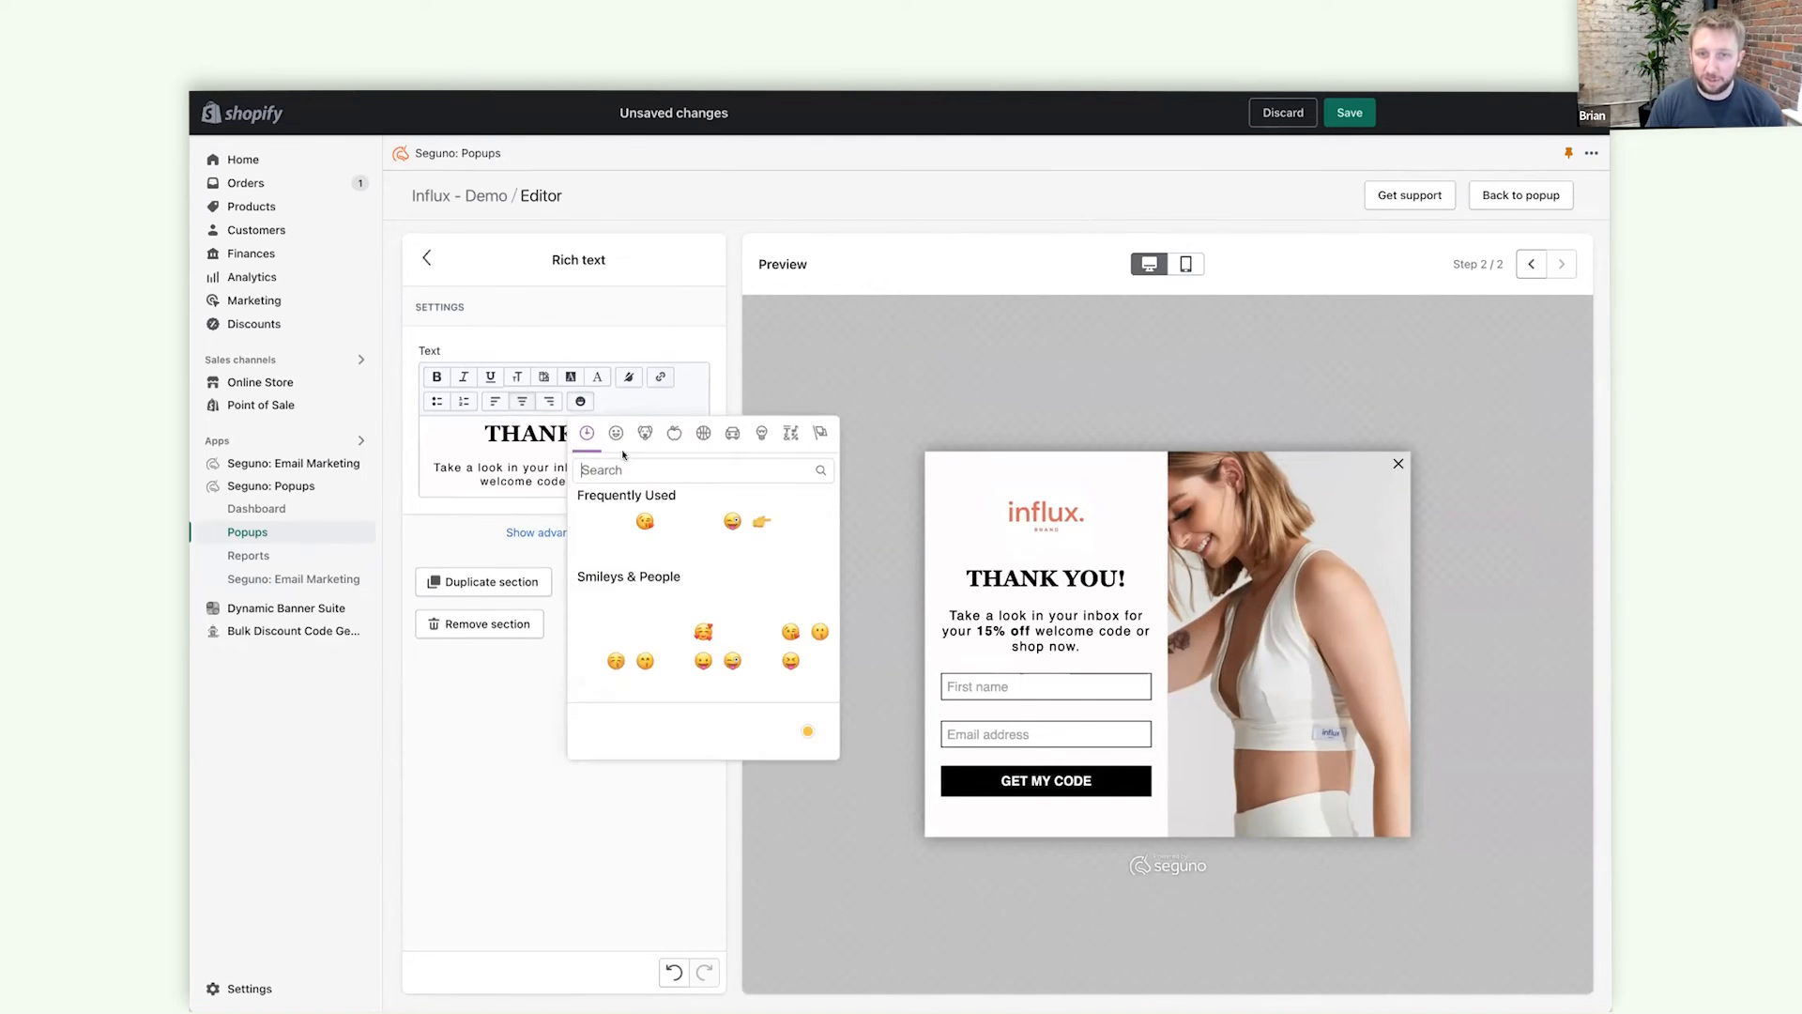
left_click(761, 521)
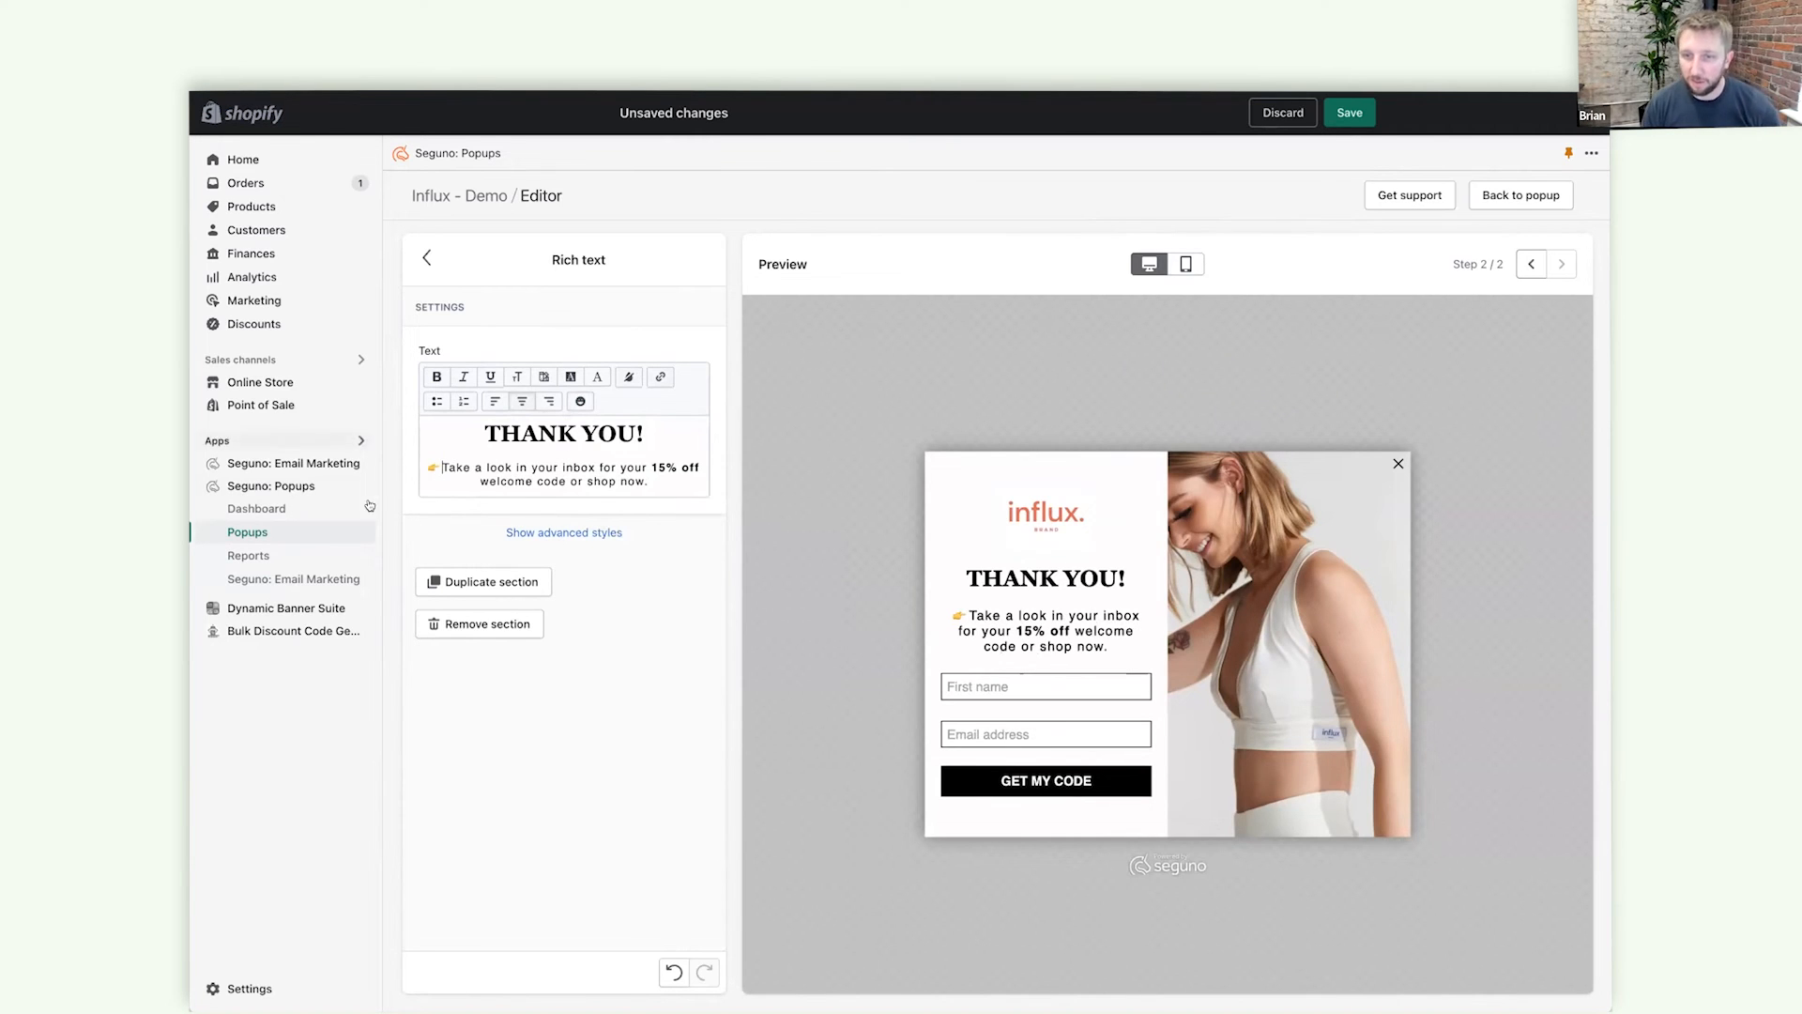
Hide the Form section in Step 2 and add a Button section.
left_click(426, 259)
left_click(662, 503)
left_click(479, 602)
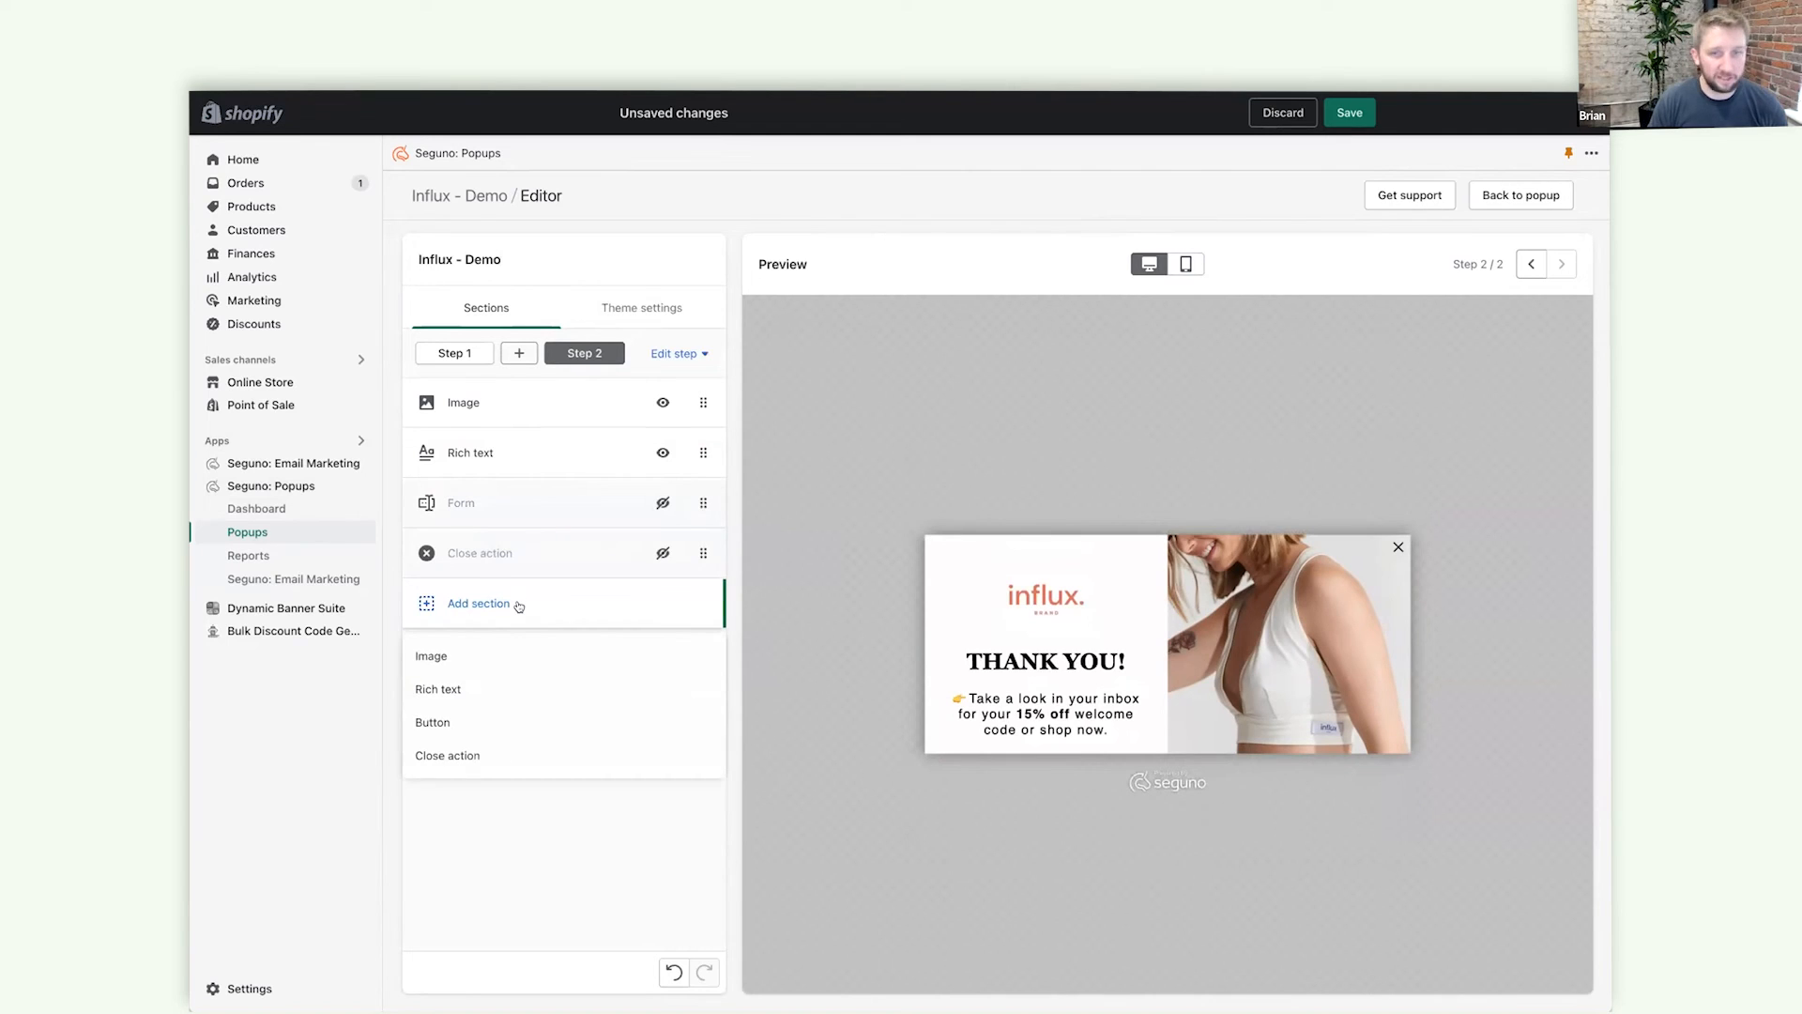
left_click(507, 722)
Set the new button's label to "START SHOPPING".
left_click_drag(482, 437, 427, 437)
type("STARTR")
key("BackSpace")
type("SHOPPING")
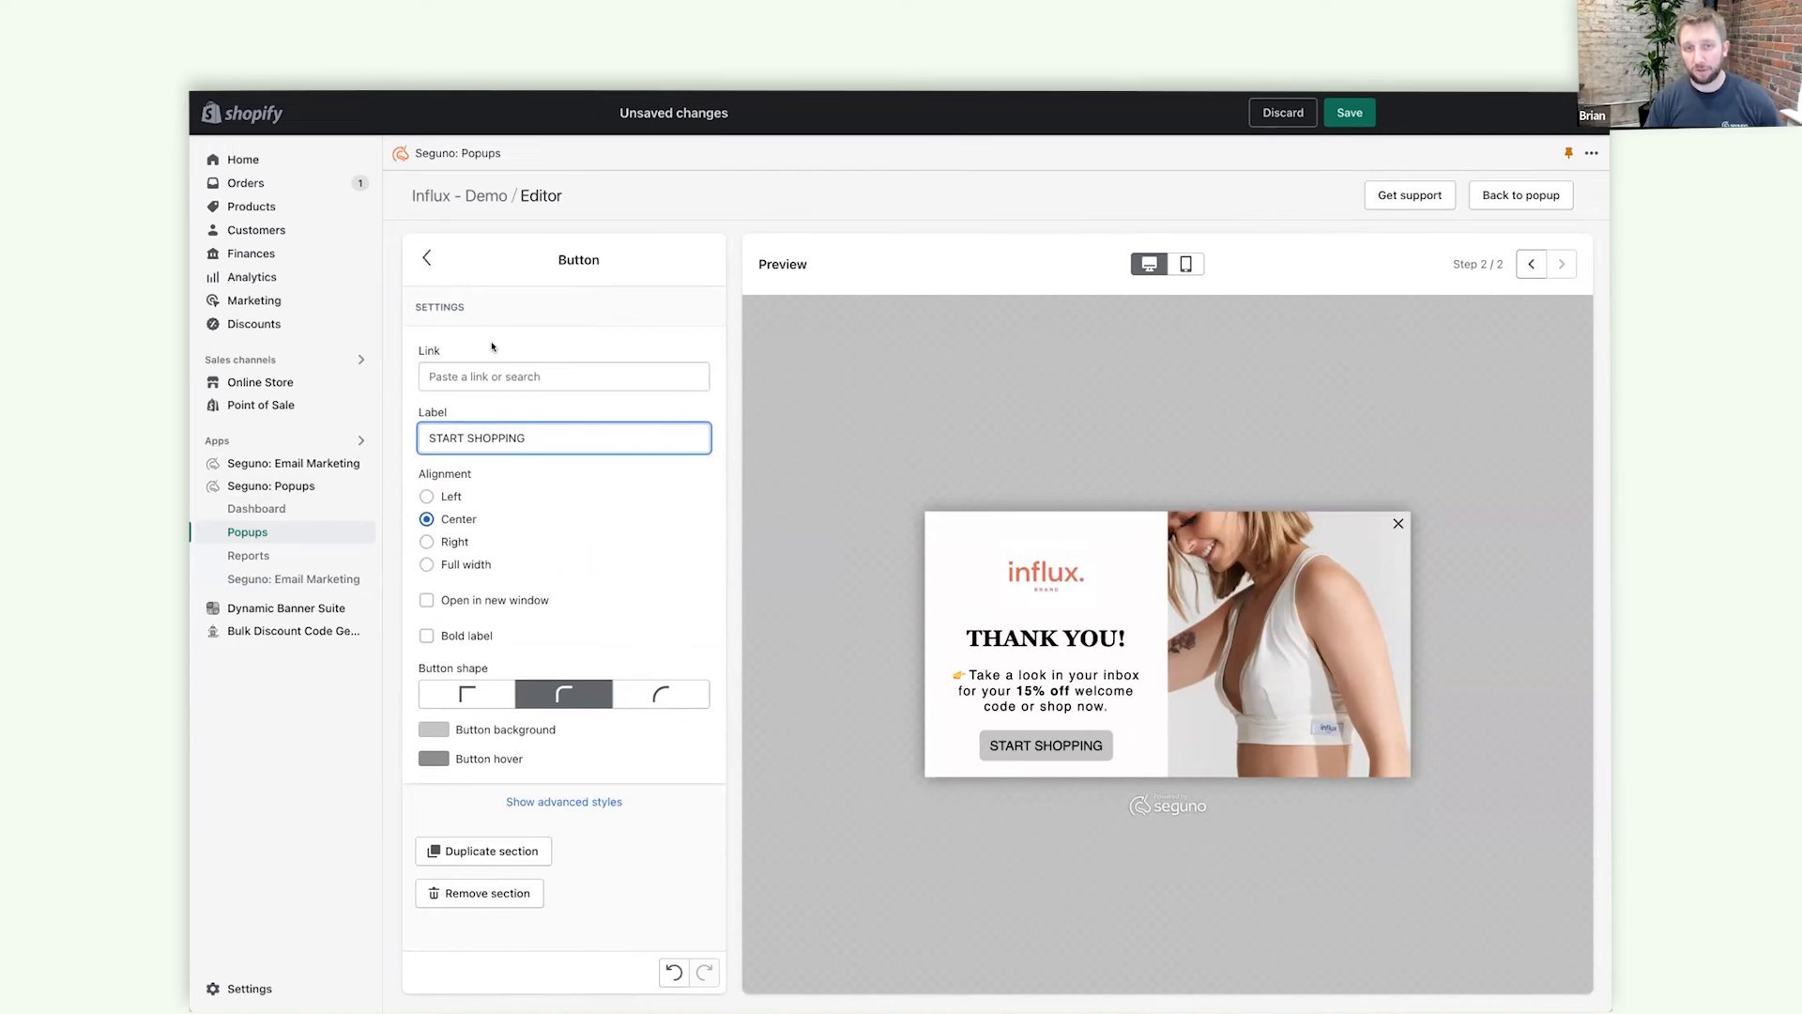
triple_click(460, 427)
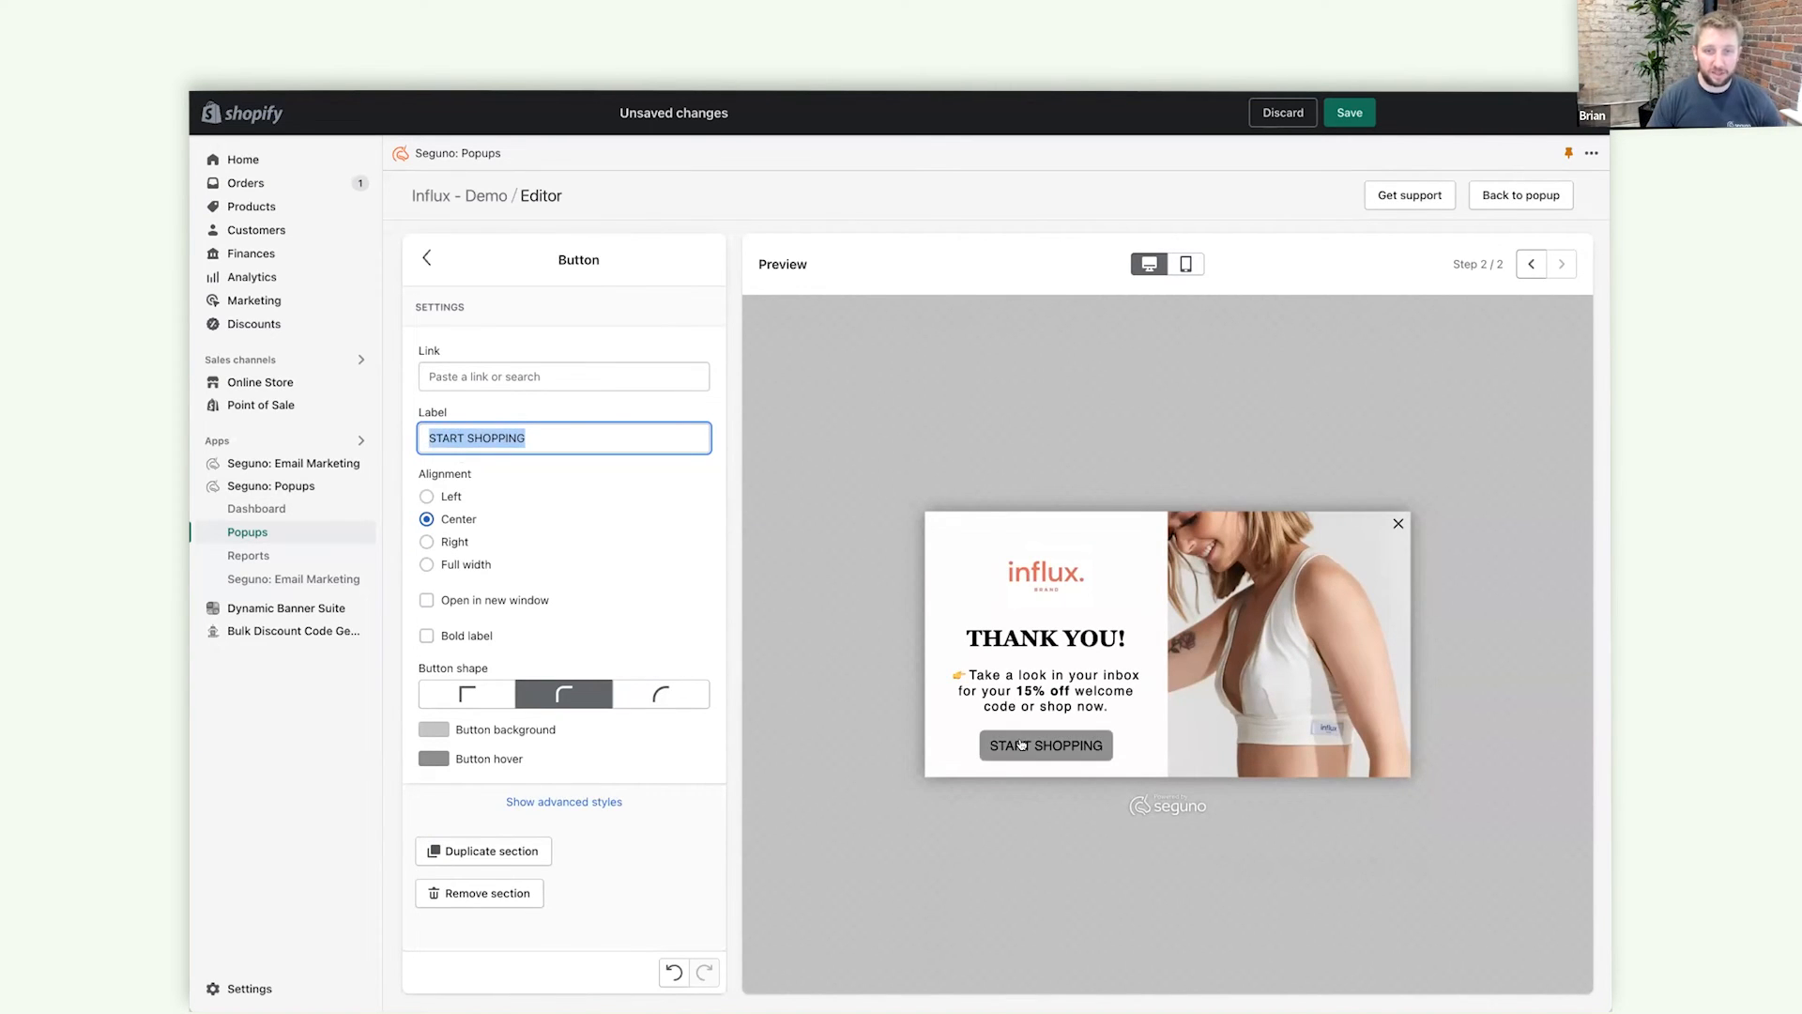
Style the START SHOPPING button as full width and square-cornered, with a black (000000) background.
left_click(459, 566)
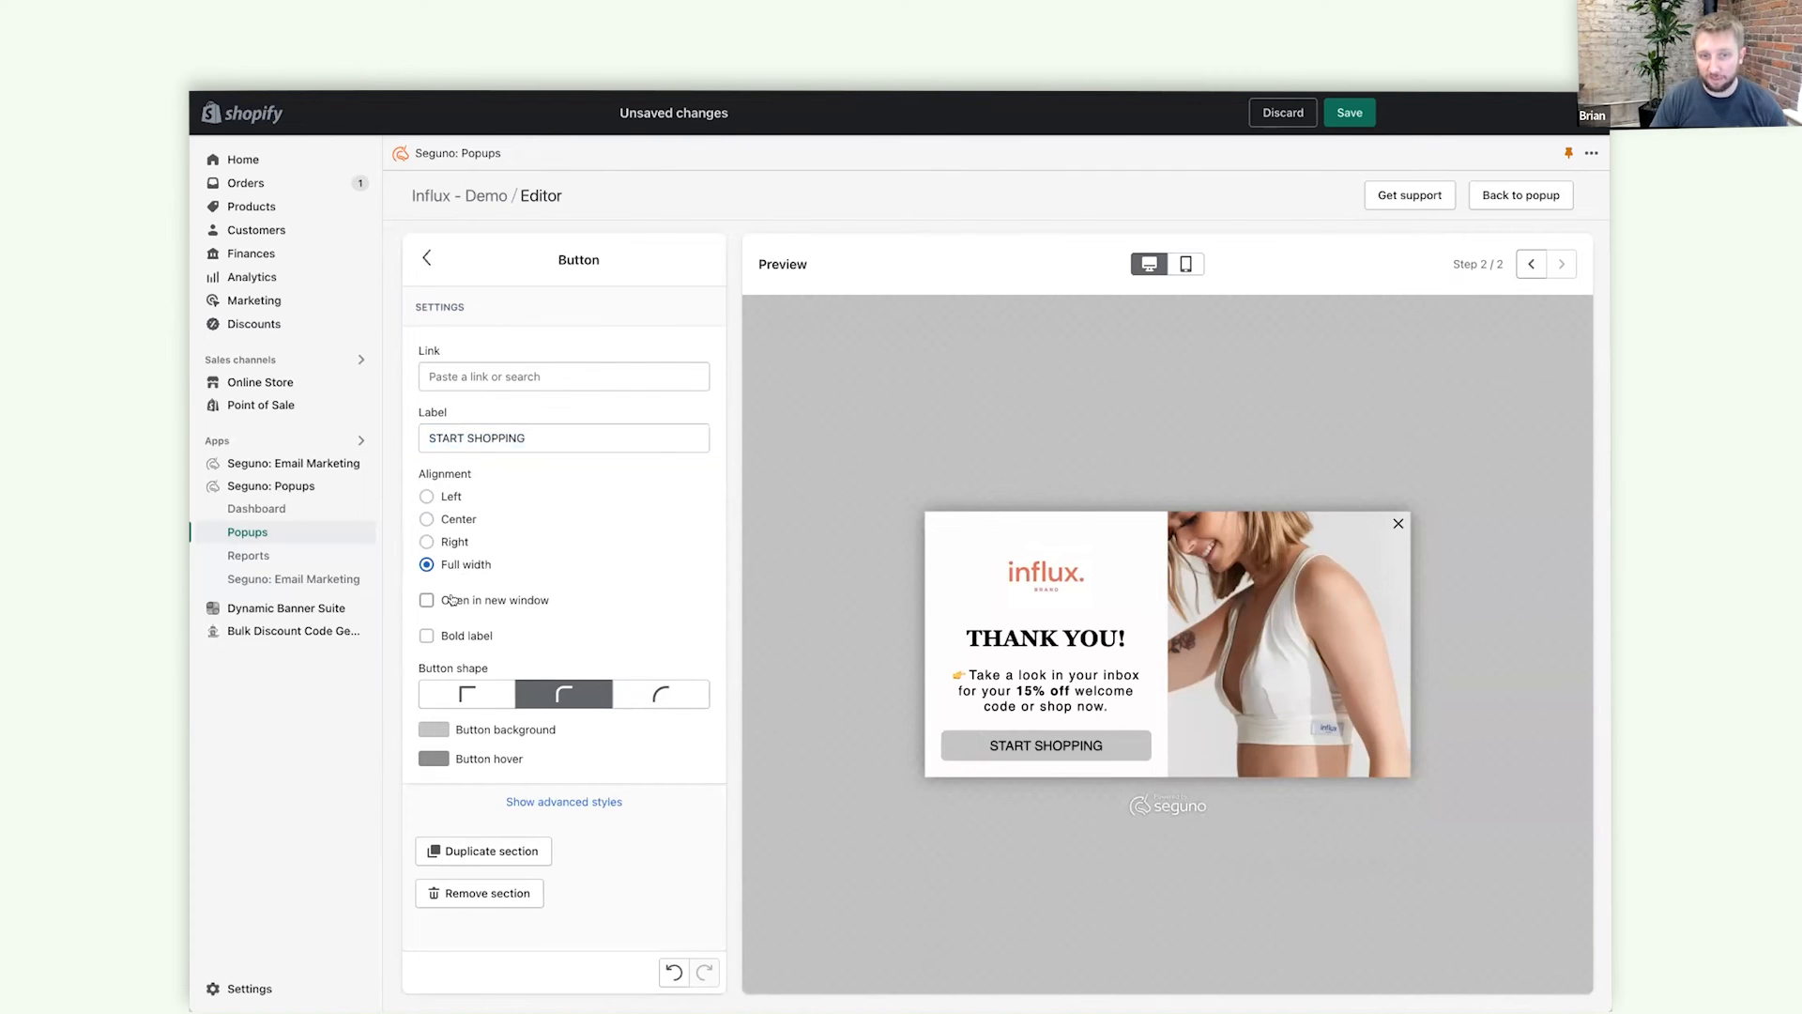
left_click(467, 695)
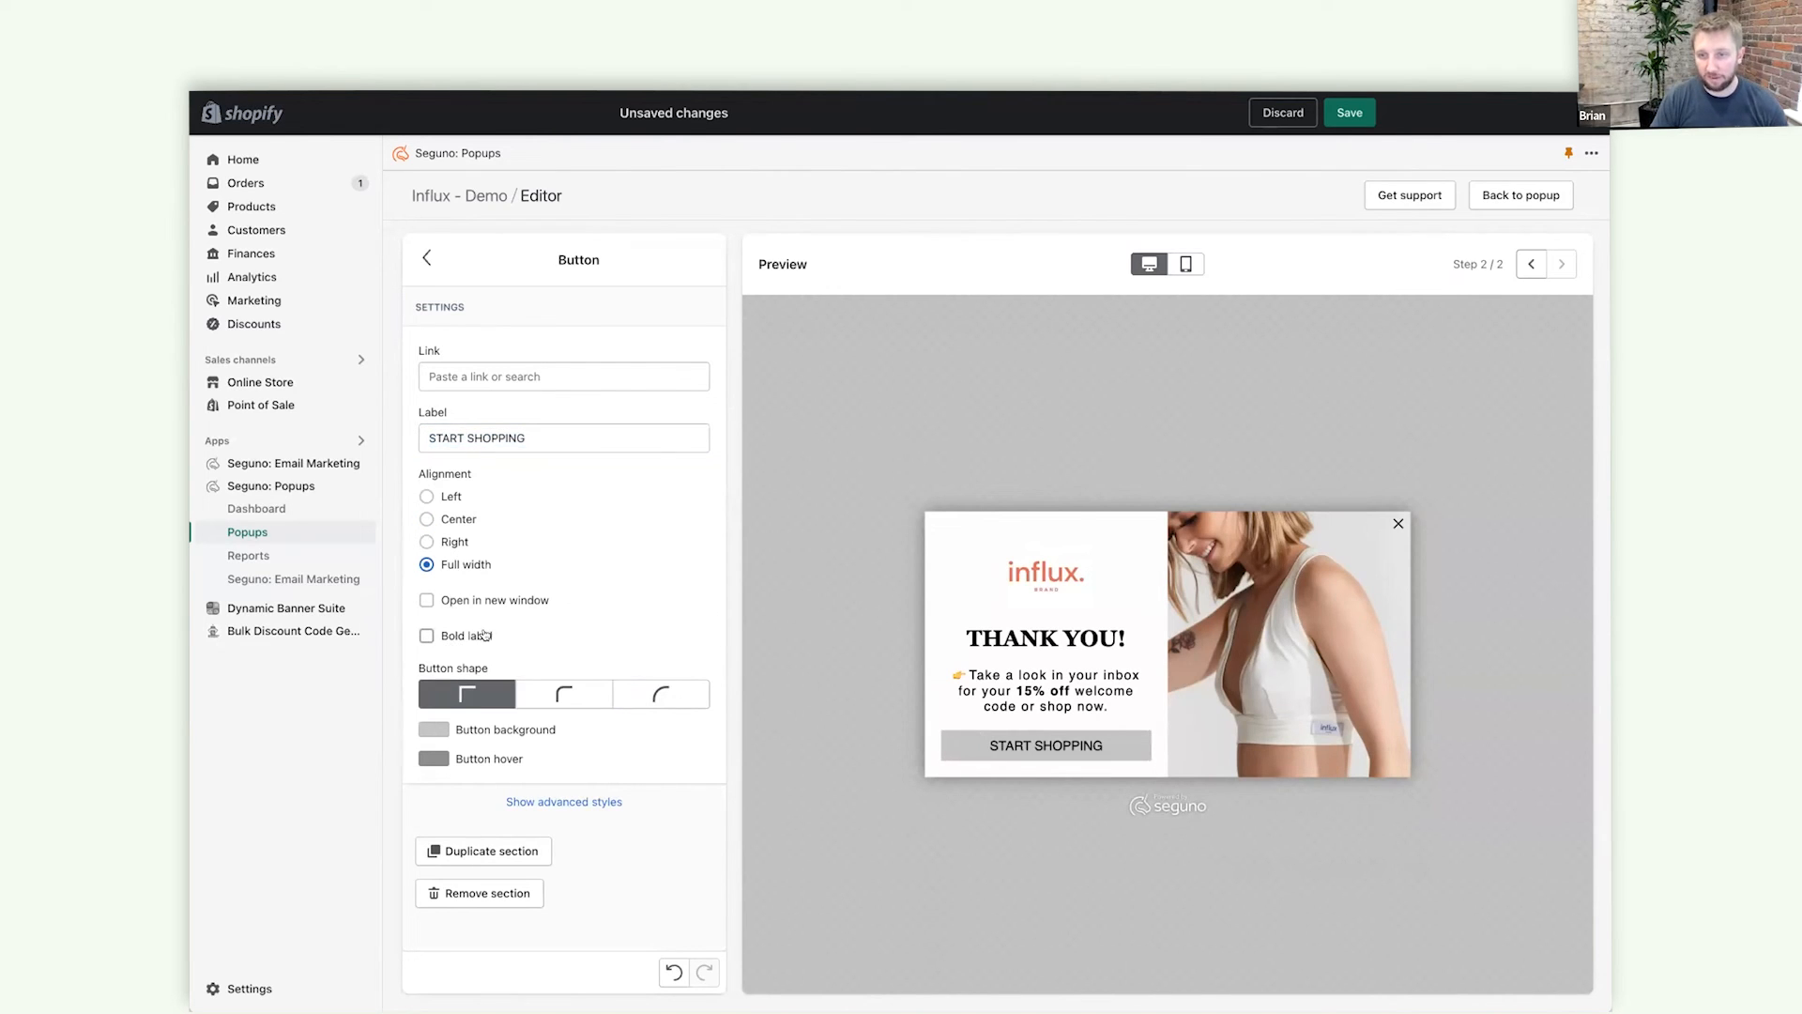
left_click(435, 730)
left_click(463, 729)
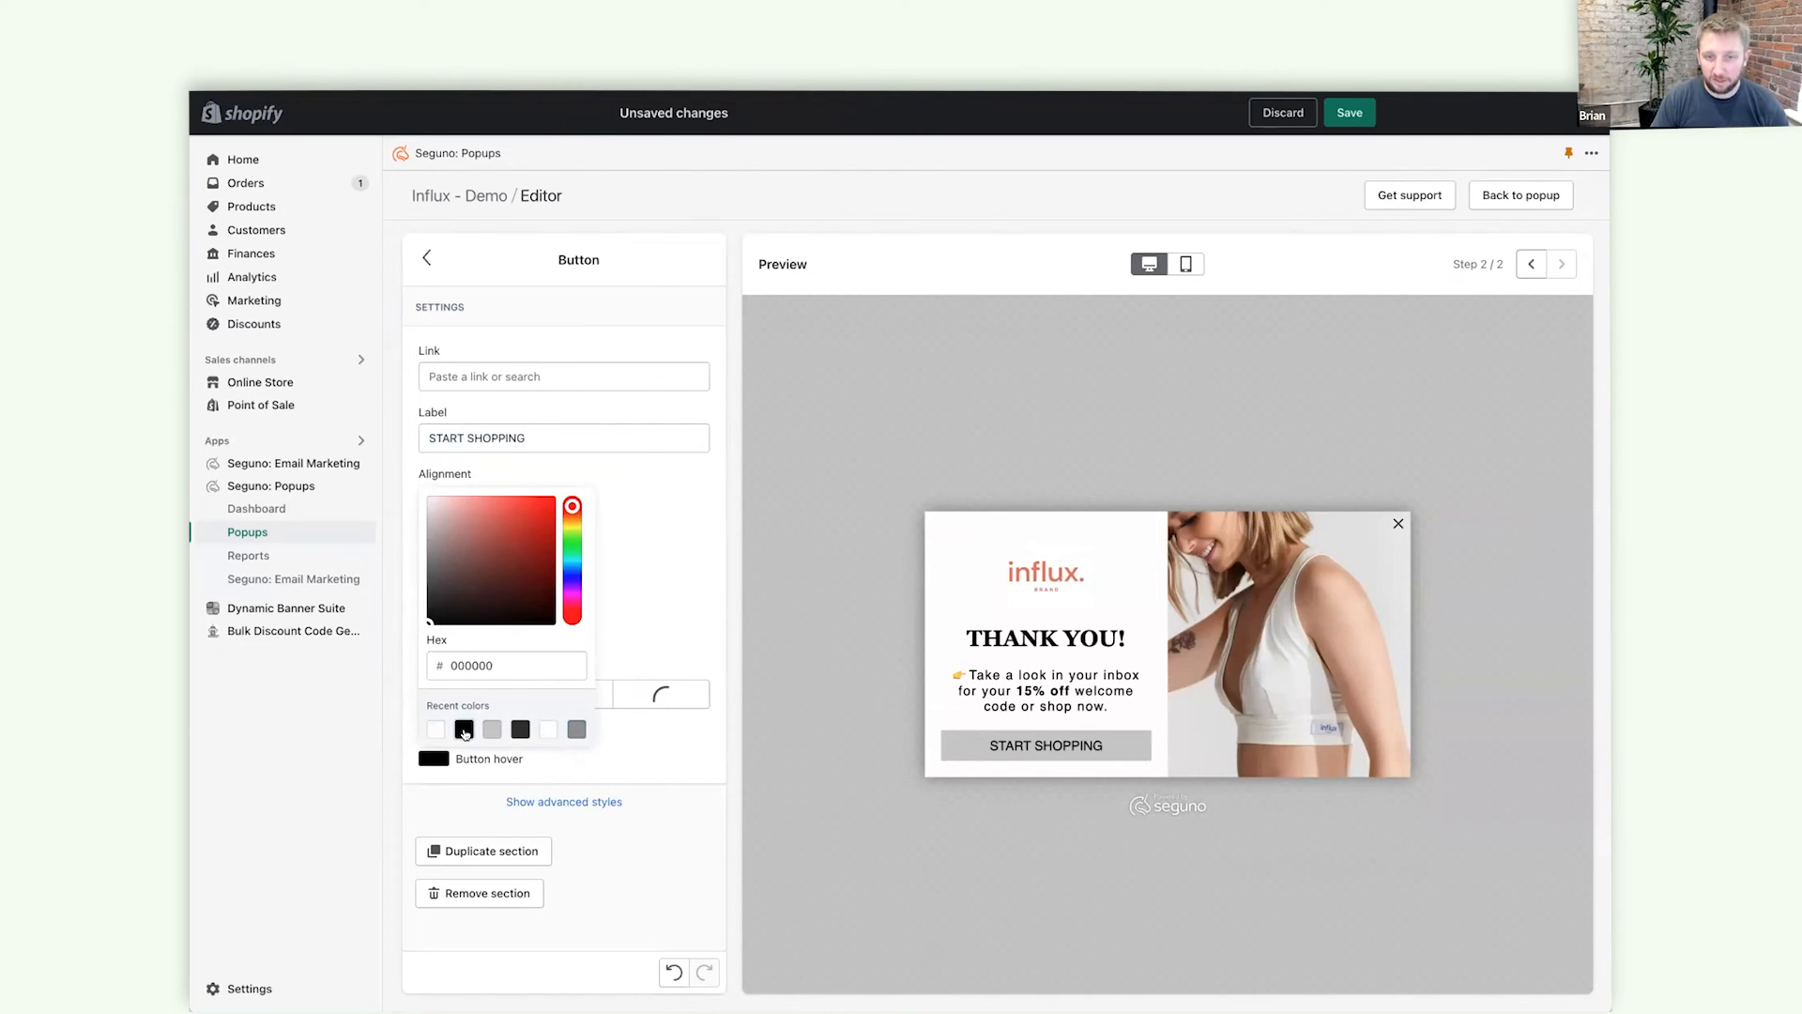
left_click(648, 737)
left_click(458, 699)
Set the START SHOPPING button's text colour to white in its advanced styles.
left_click(564, 801)
left_click(565, 802)
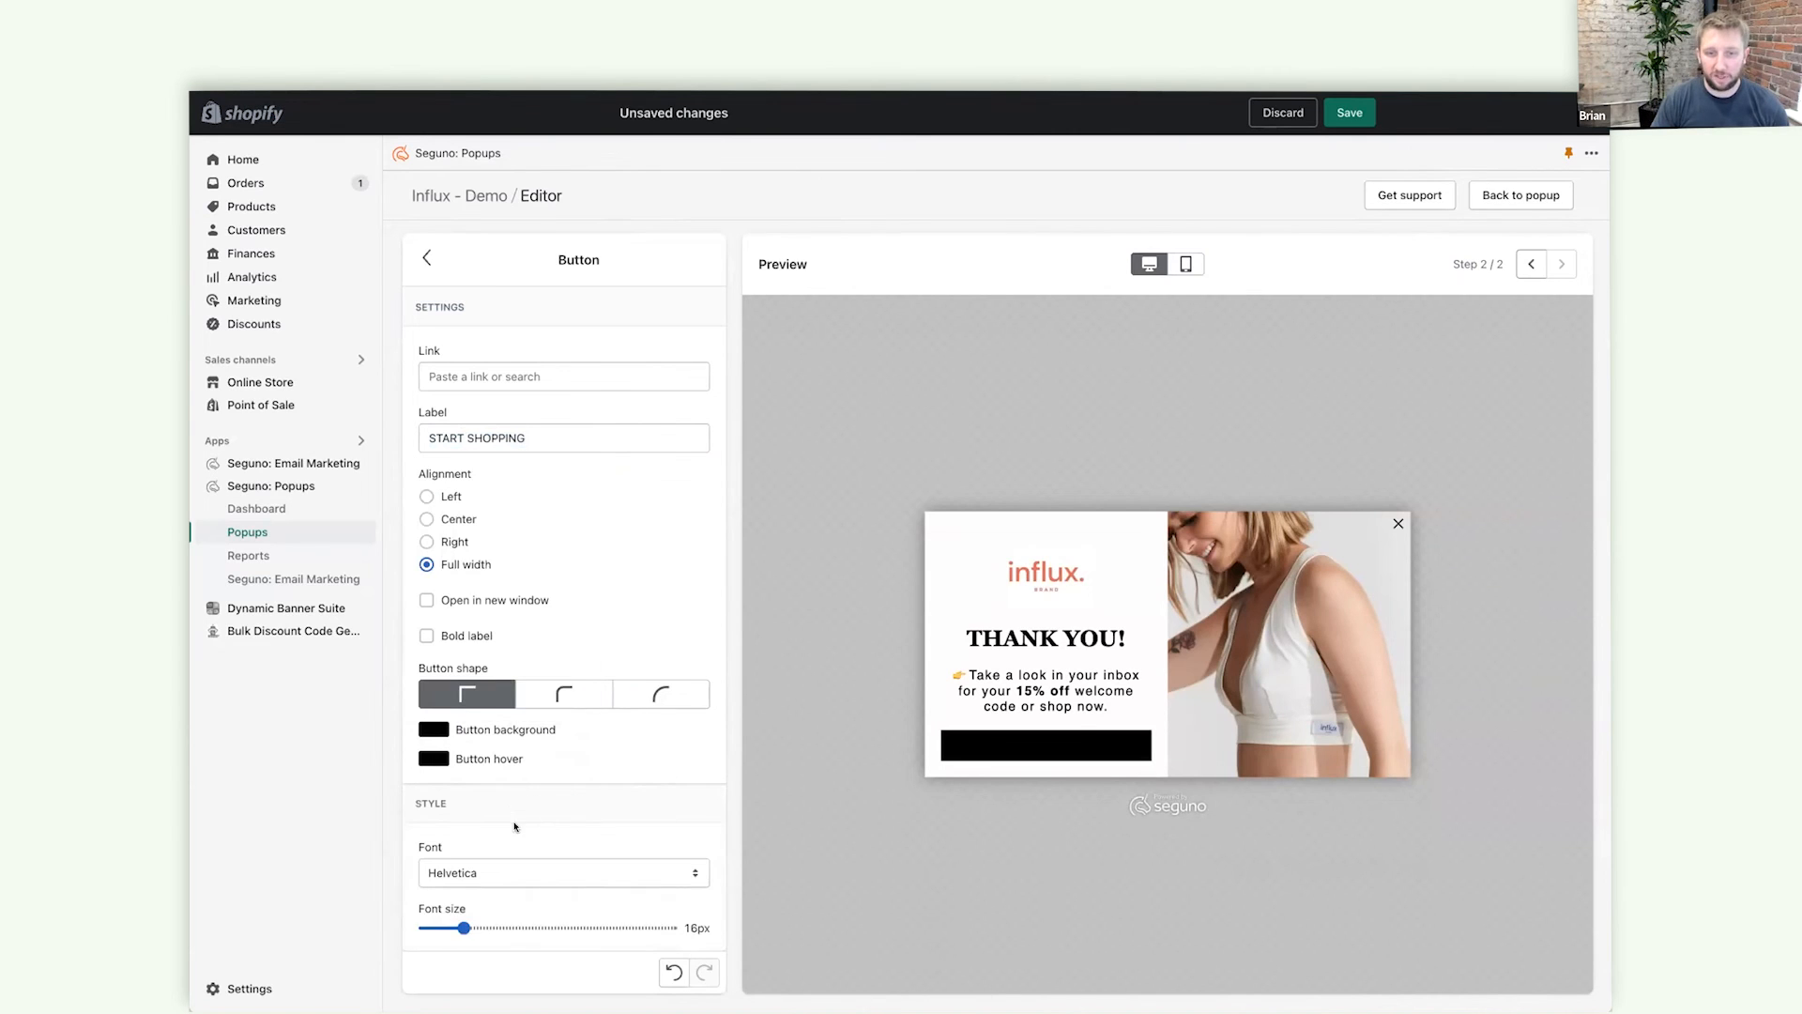
scroll(470, 849, "down", 5)
left_click(433, 803)
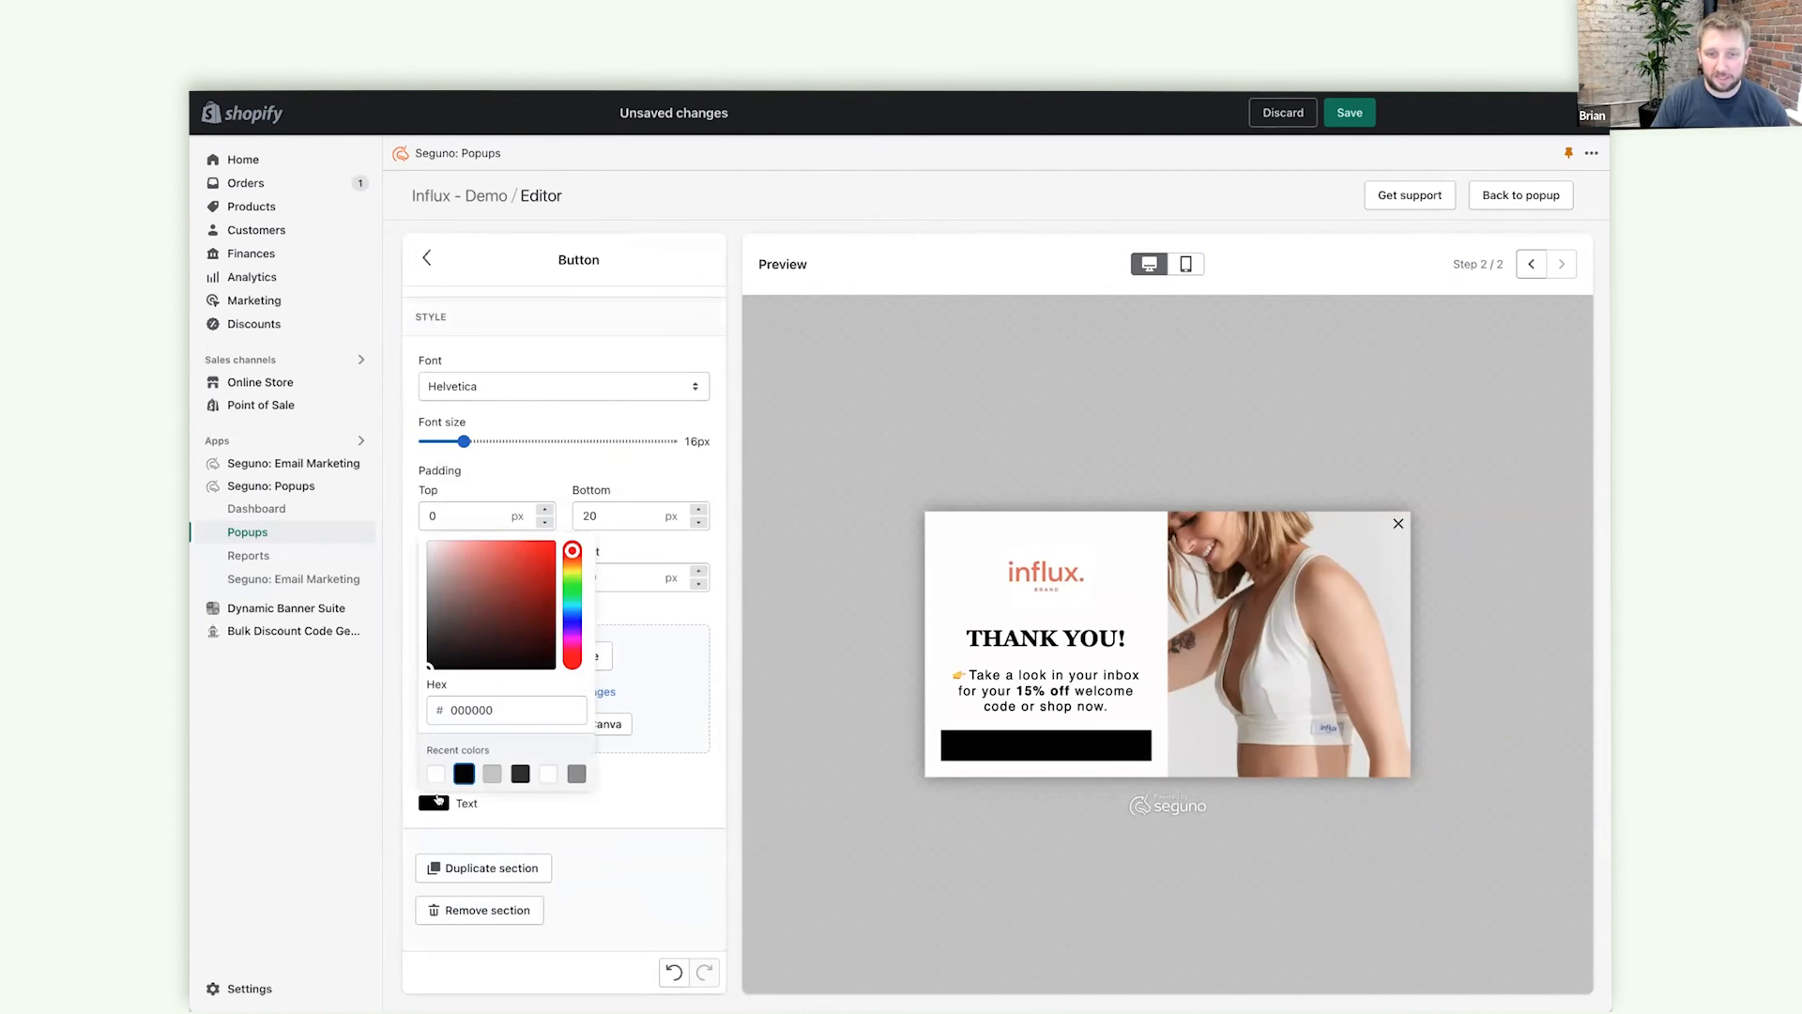
left_click(548, 774)
left_click(435, 773)
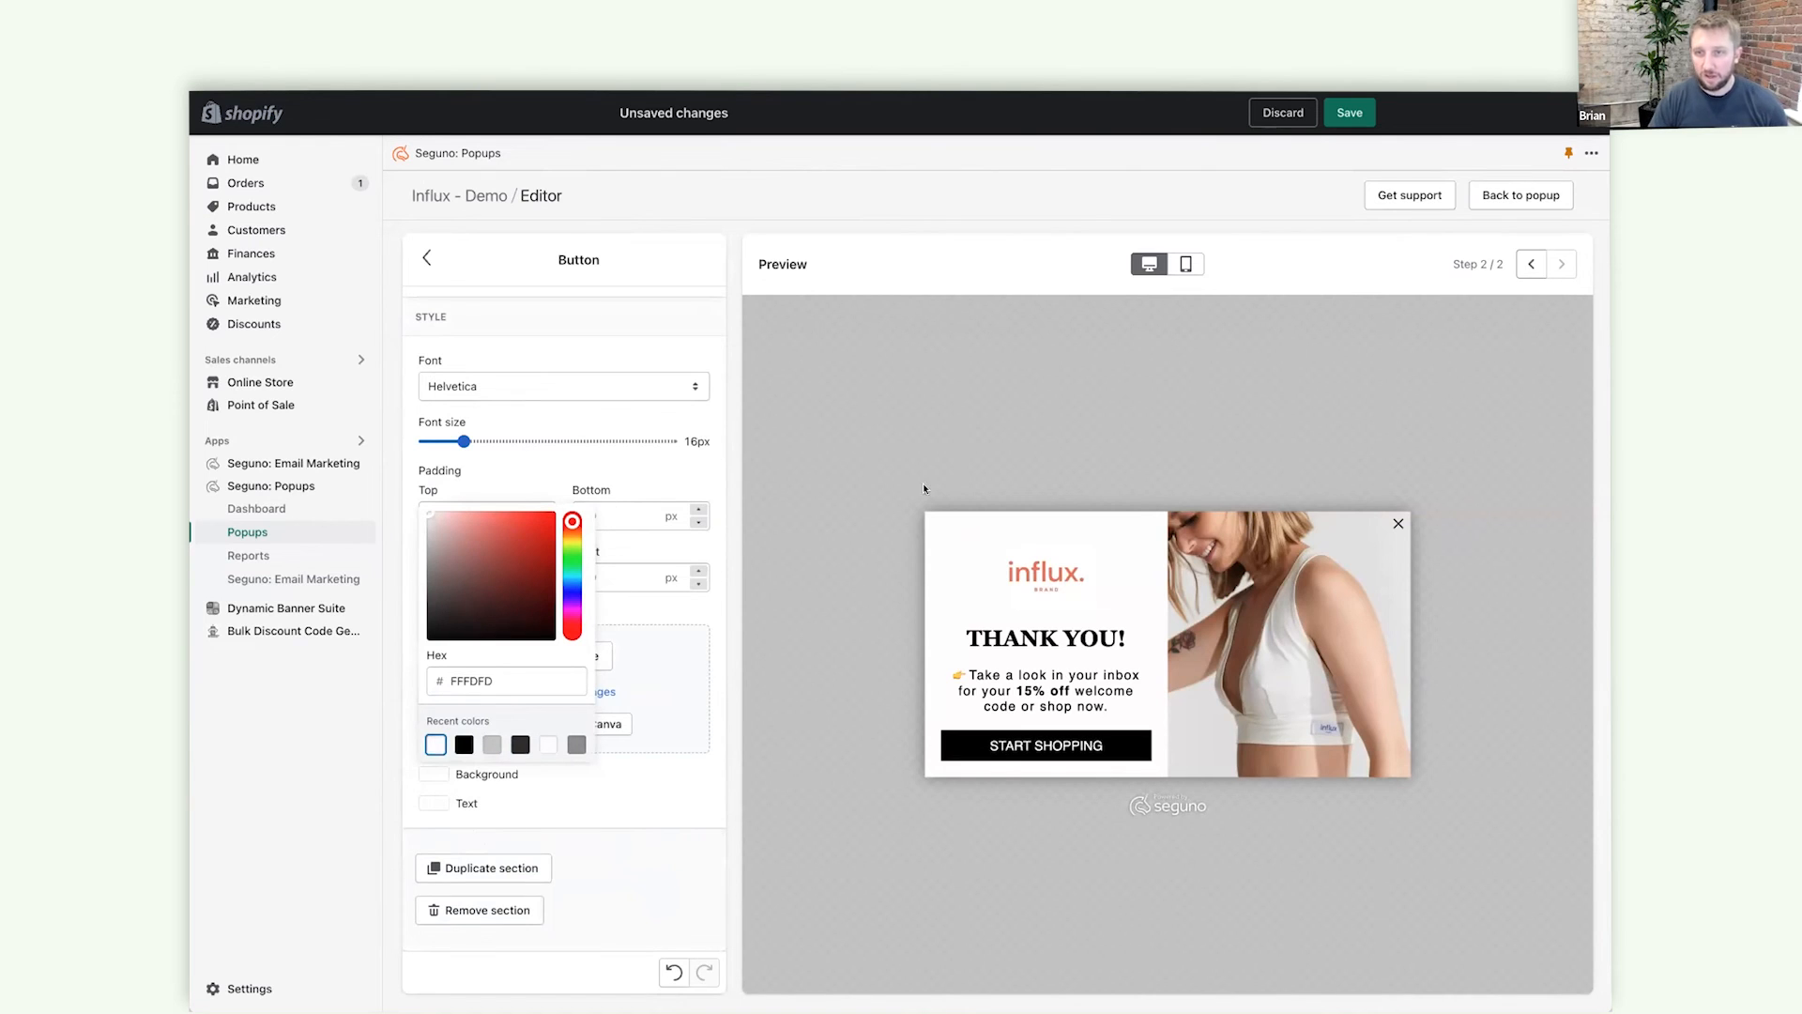
left_click(678, 473)
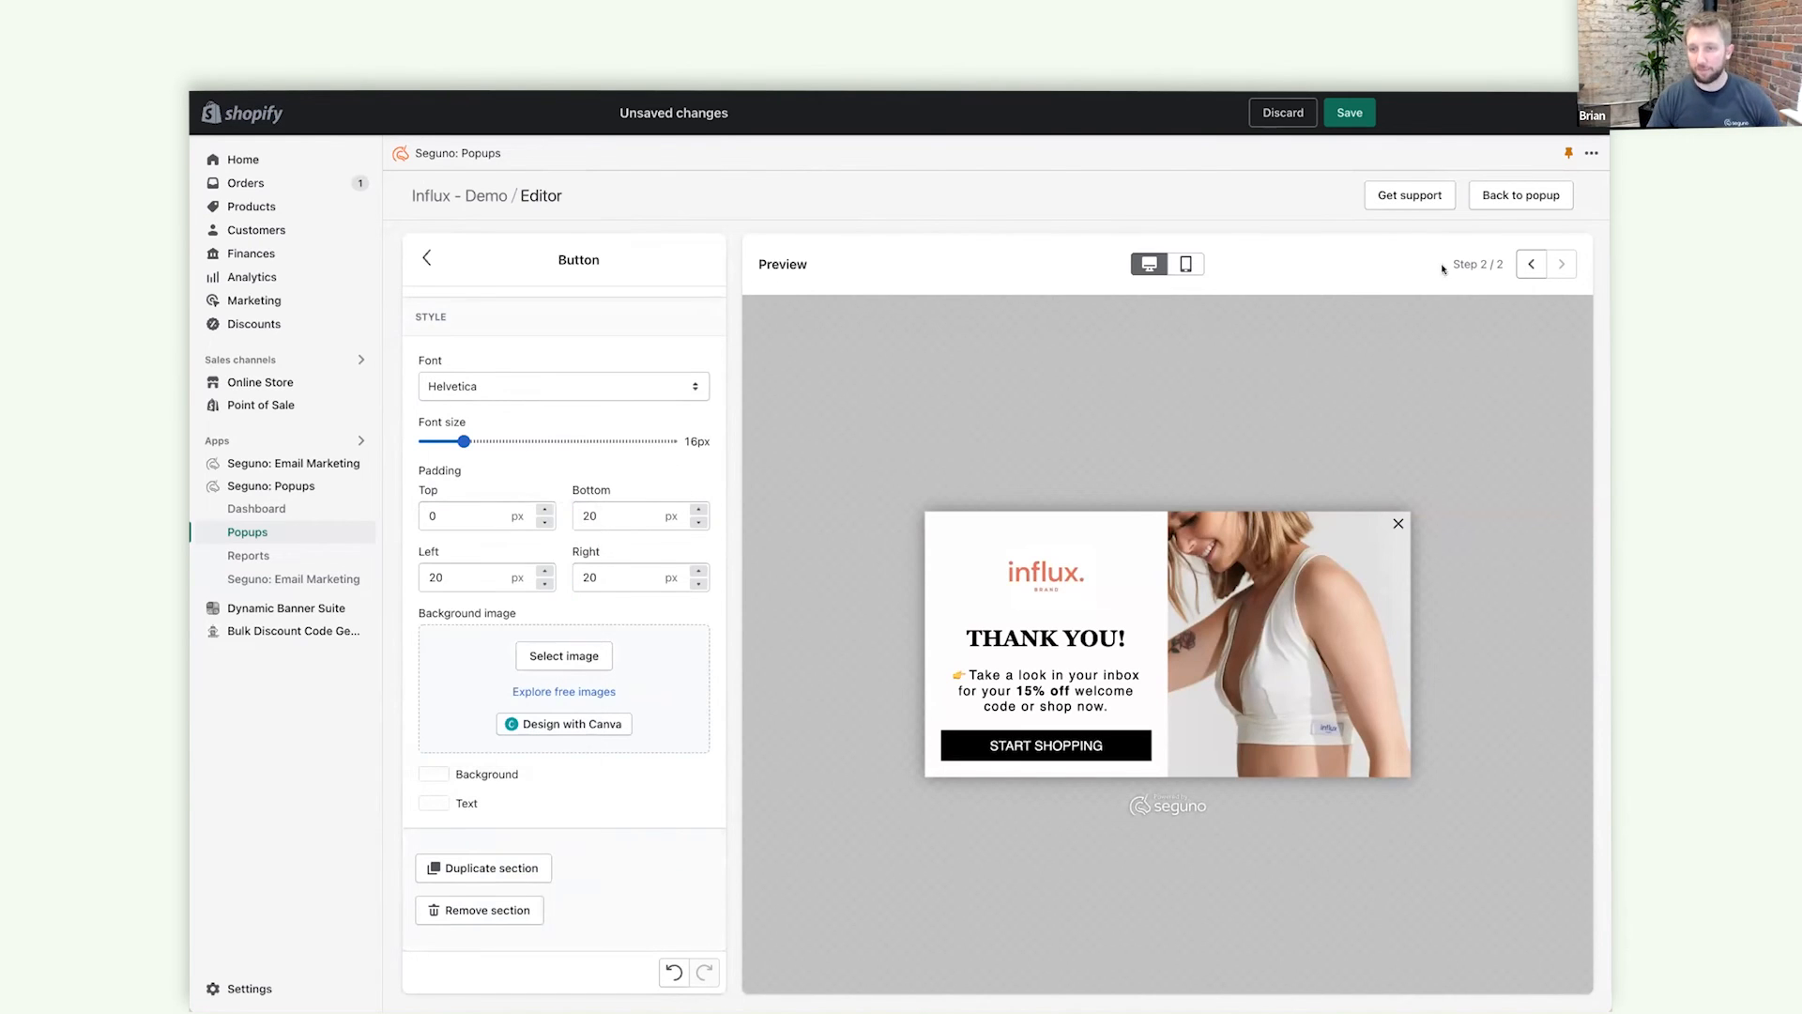
Set the popup's height option to Custom in the theme's size, padding, and position settings.
left_click(1531, 264)
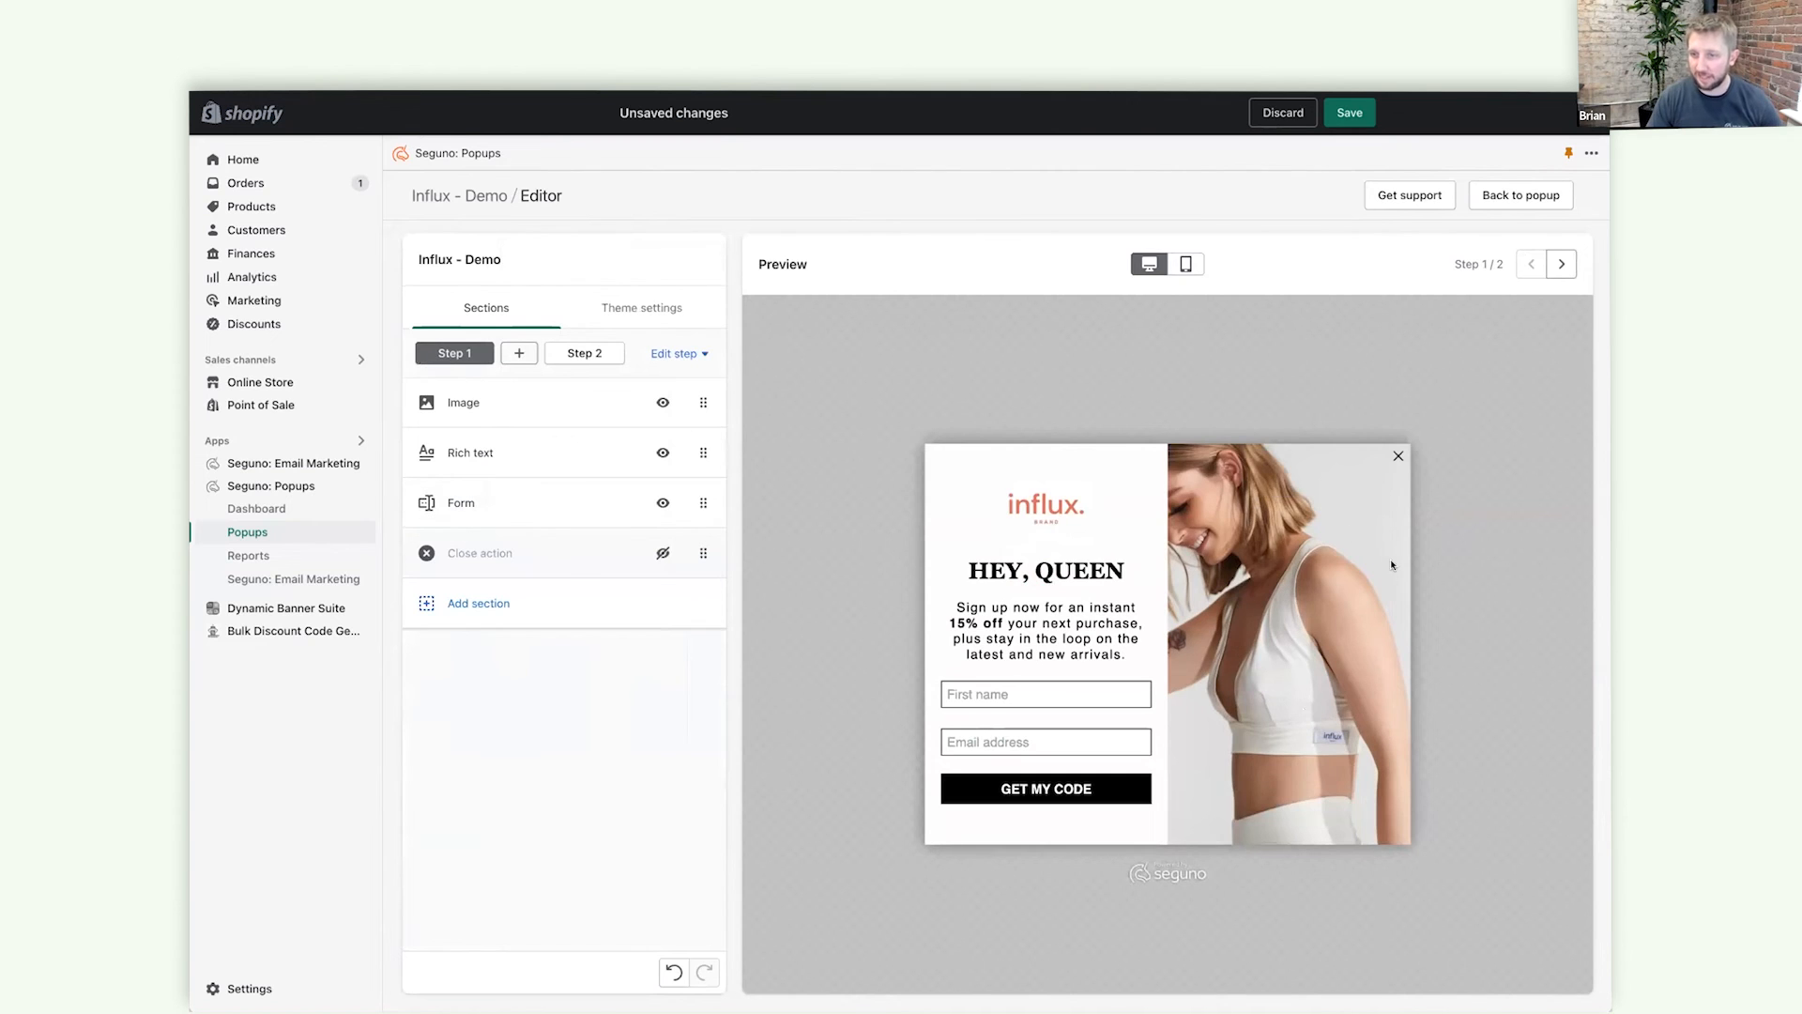
left_click(1557, 264)
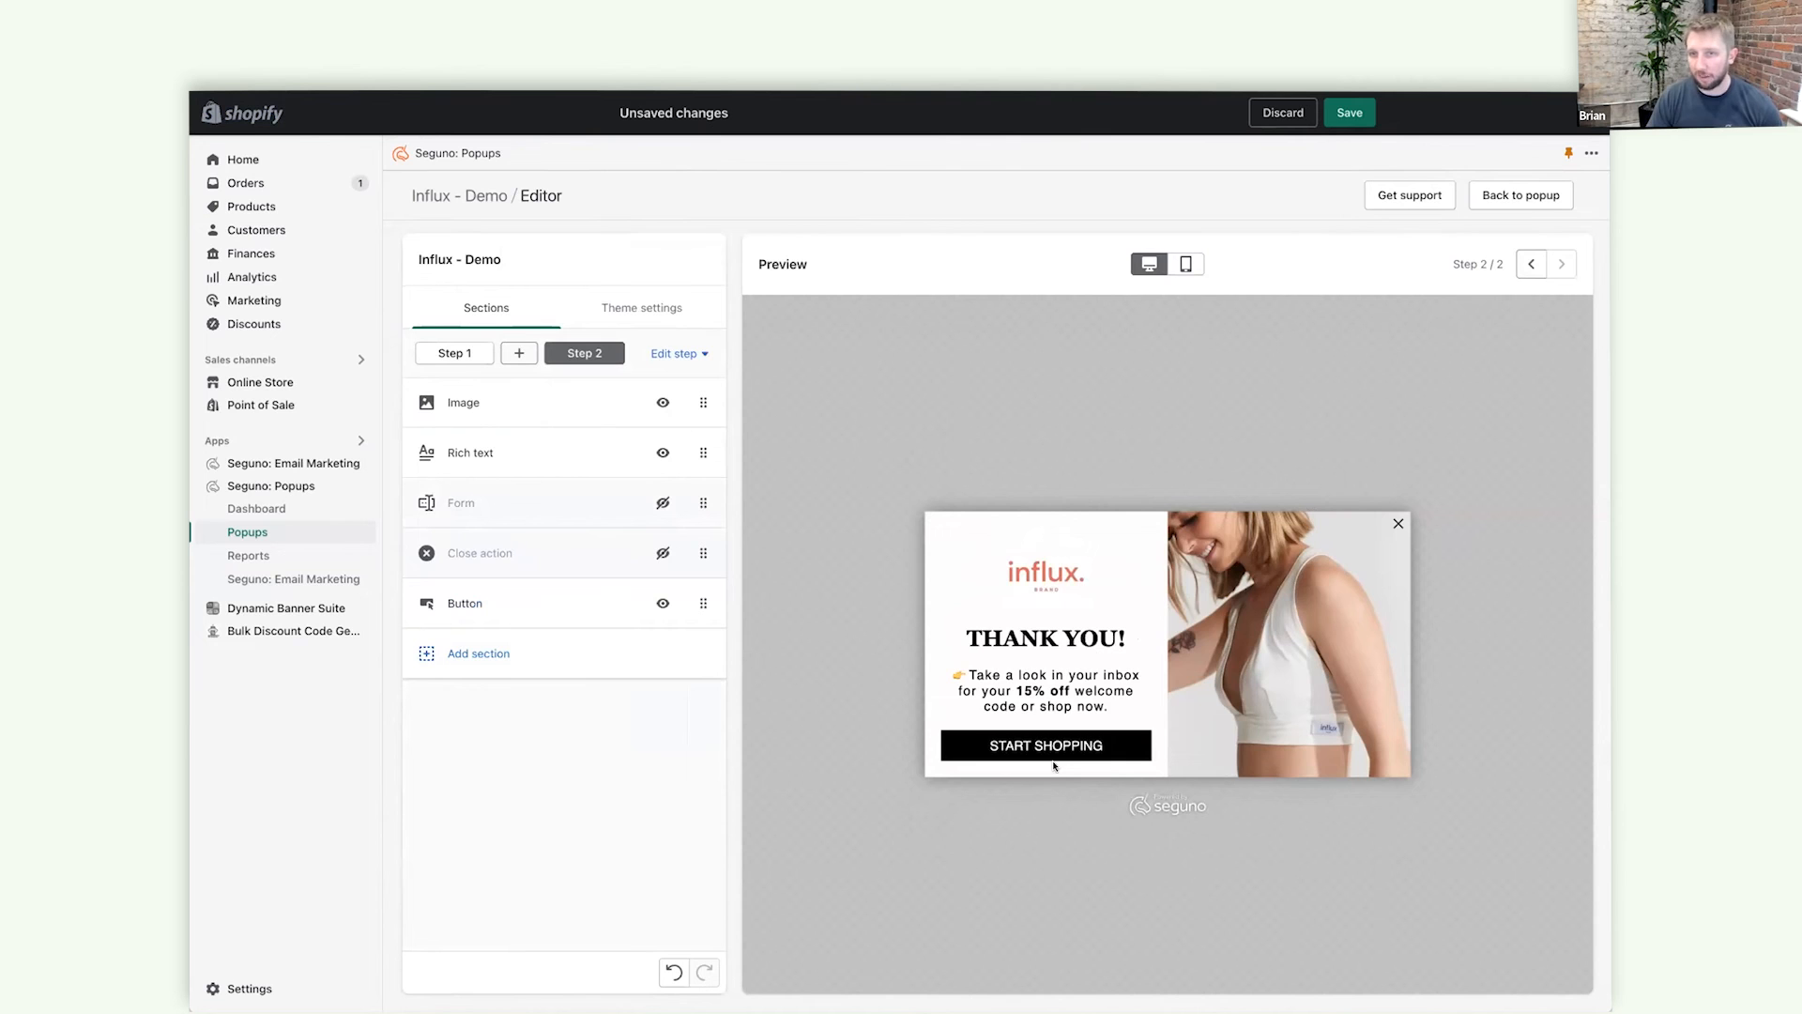
left_click(1531, 263)
left_click(642, 307)
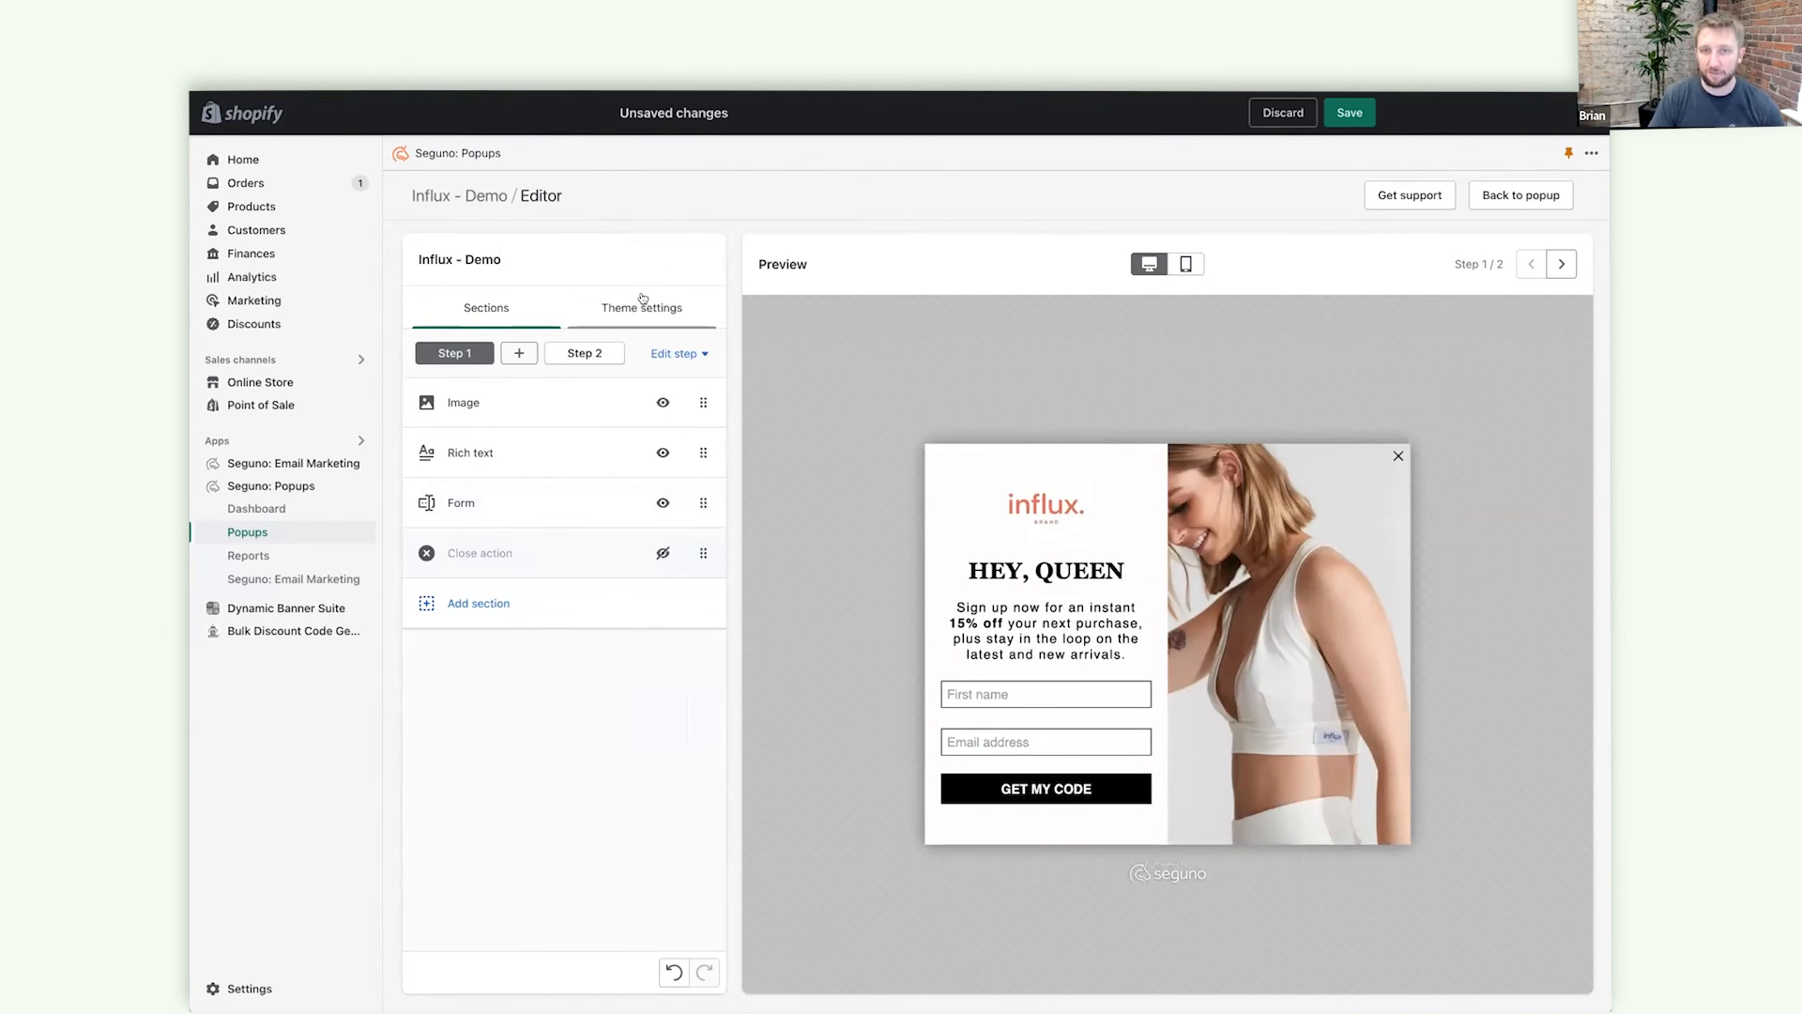
left_click(477, 432)
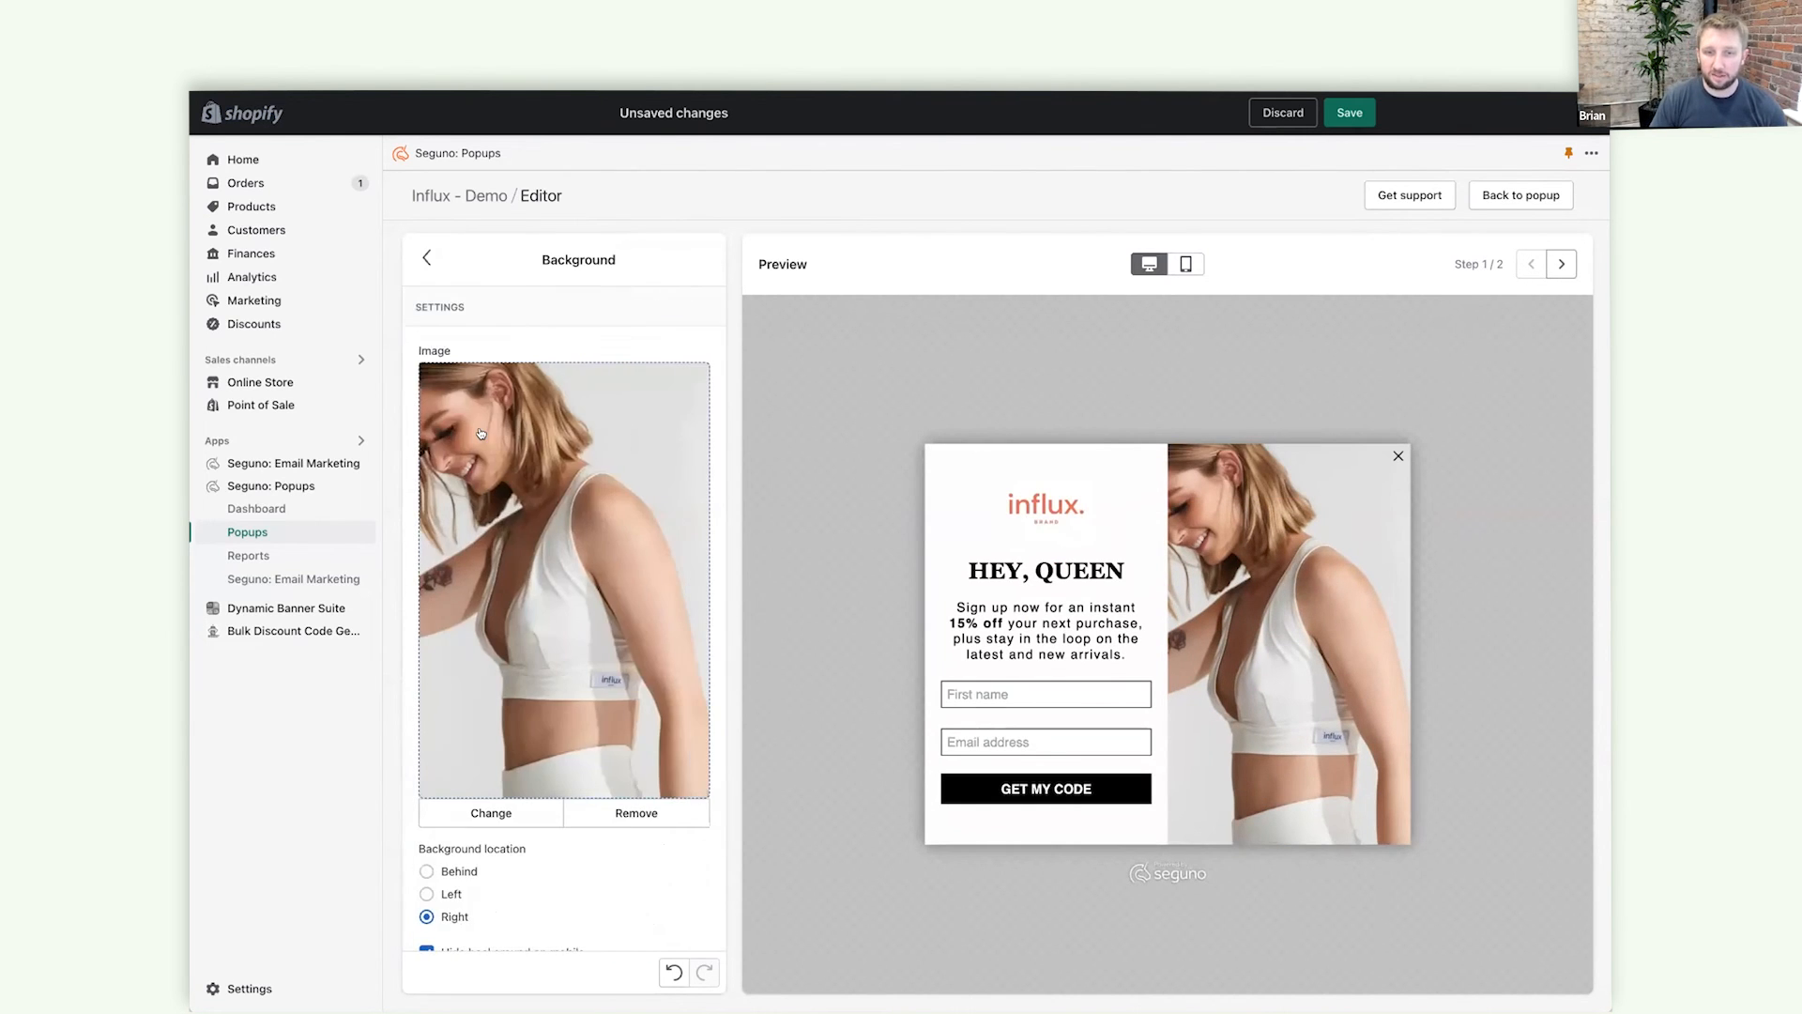
scroll(487, 567, "down", 5)
scroll(487, 567, "up", 5)
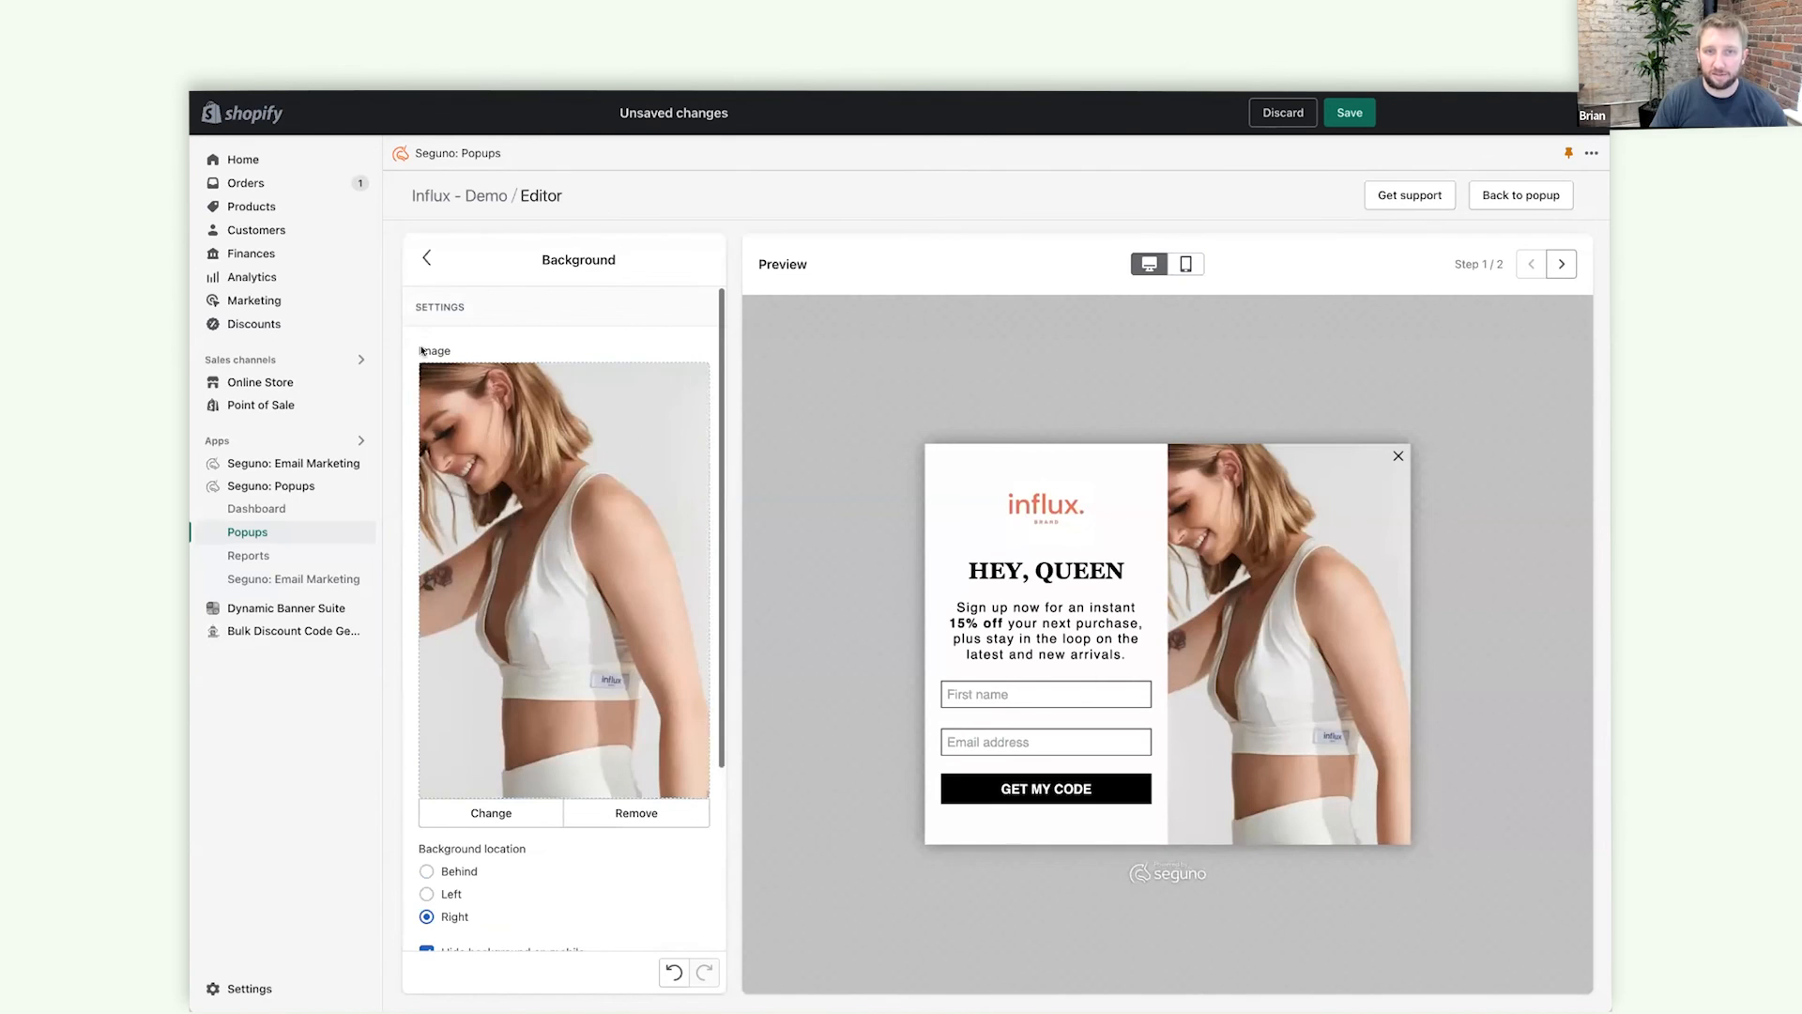
left_click(426, 257)
left_click(476, 366)
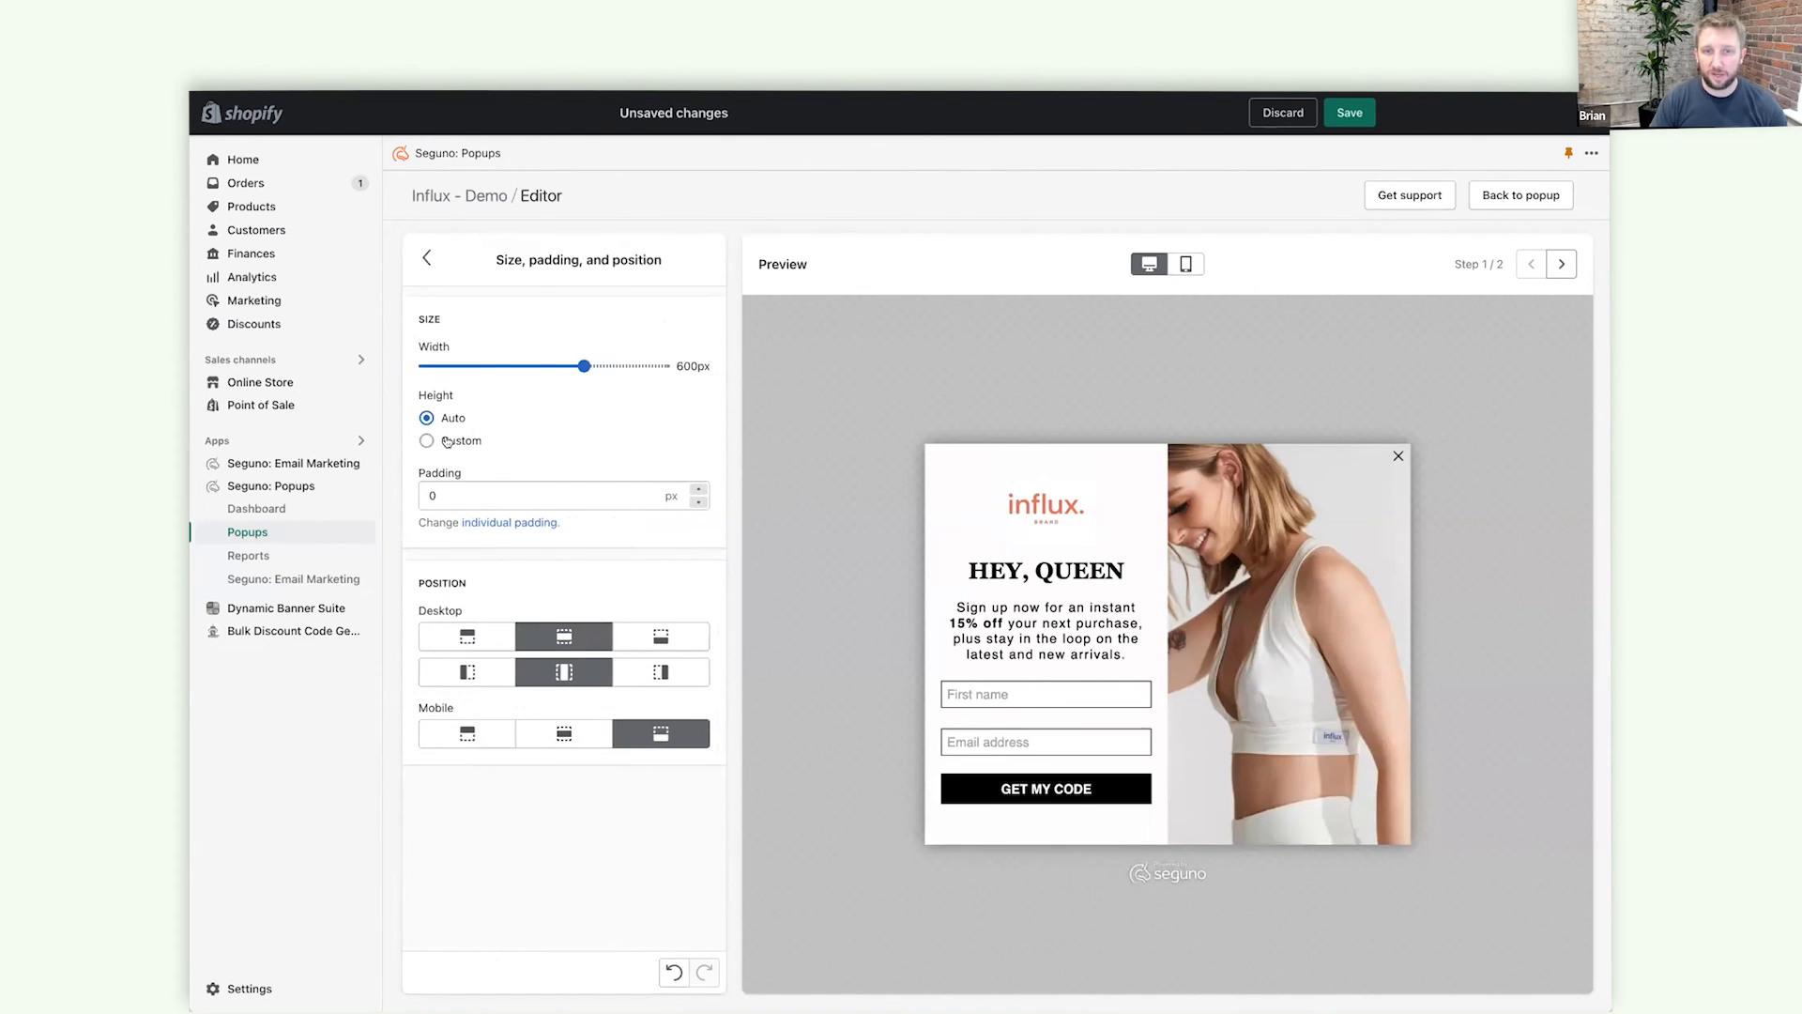
left_click(447, 441)
left_click(428, 258)
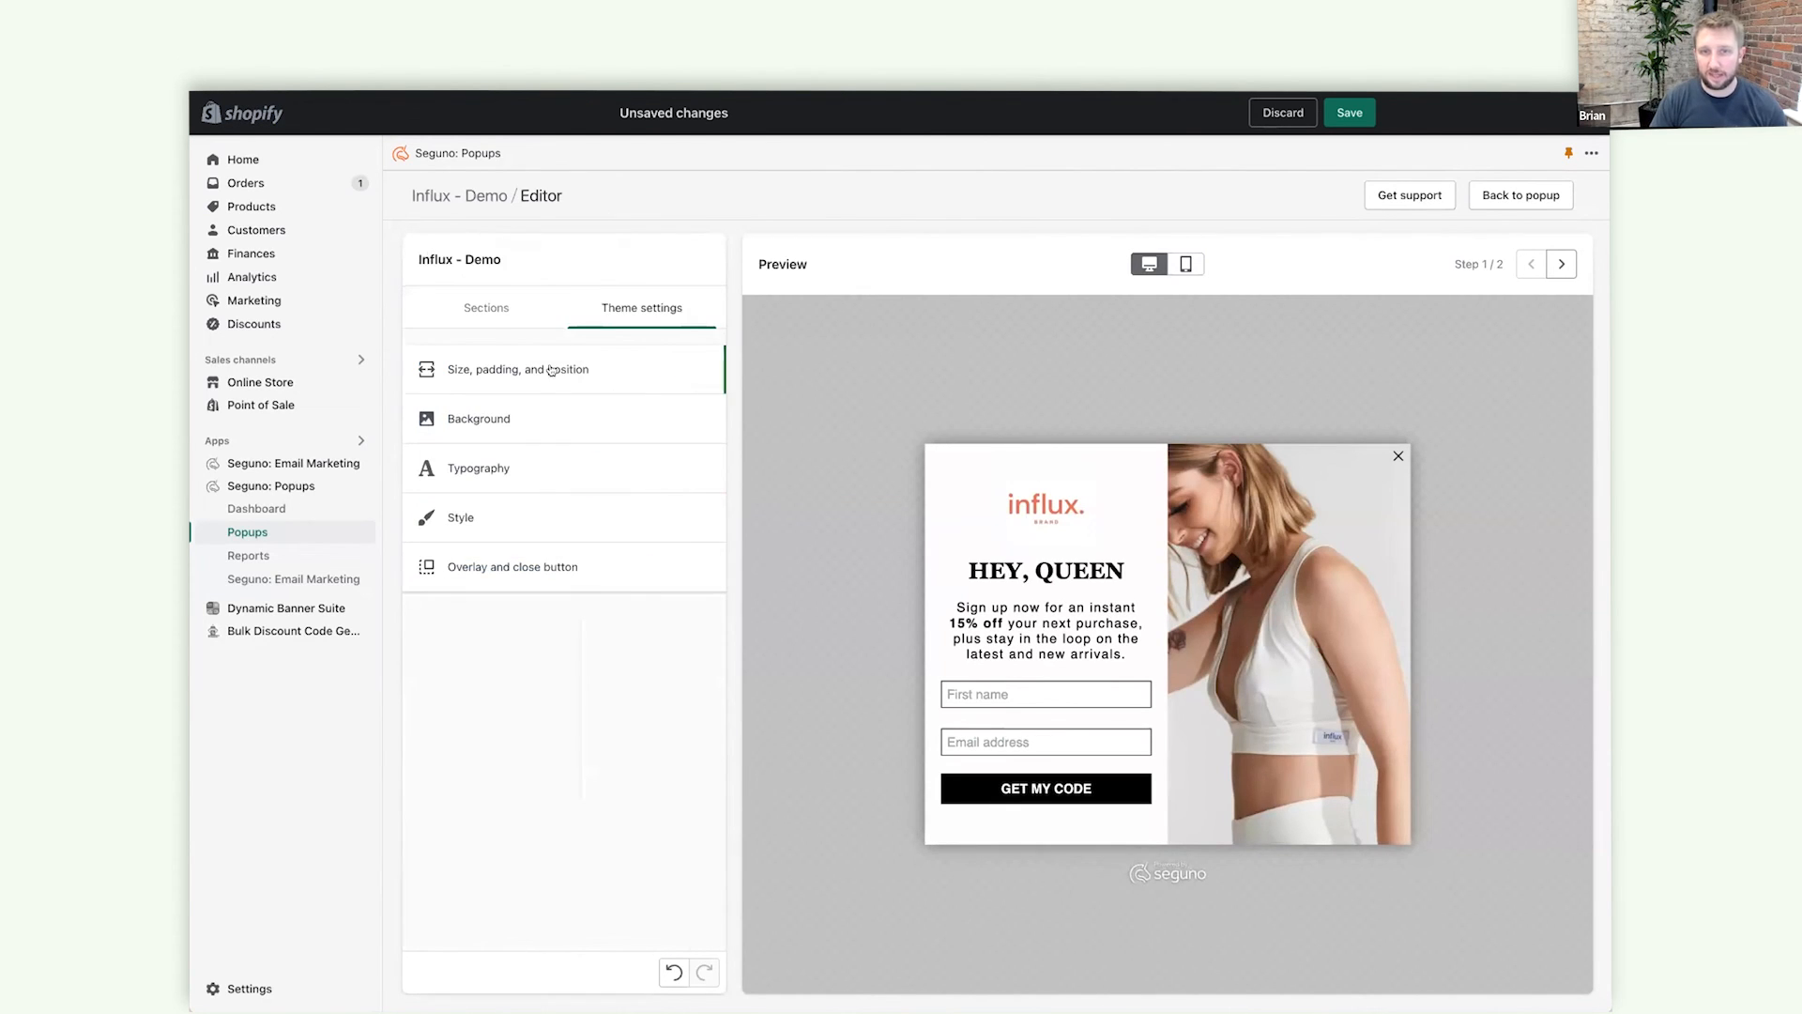
Insert a blank line between the THANK YOU! heading and the body text in Step 2's rich text section.
left_click(485, 308)
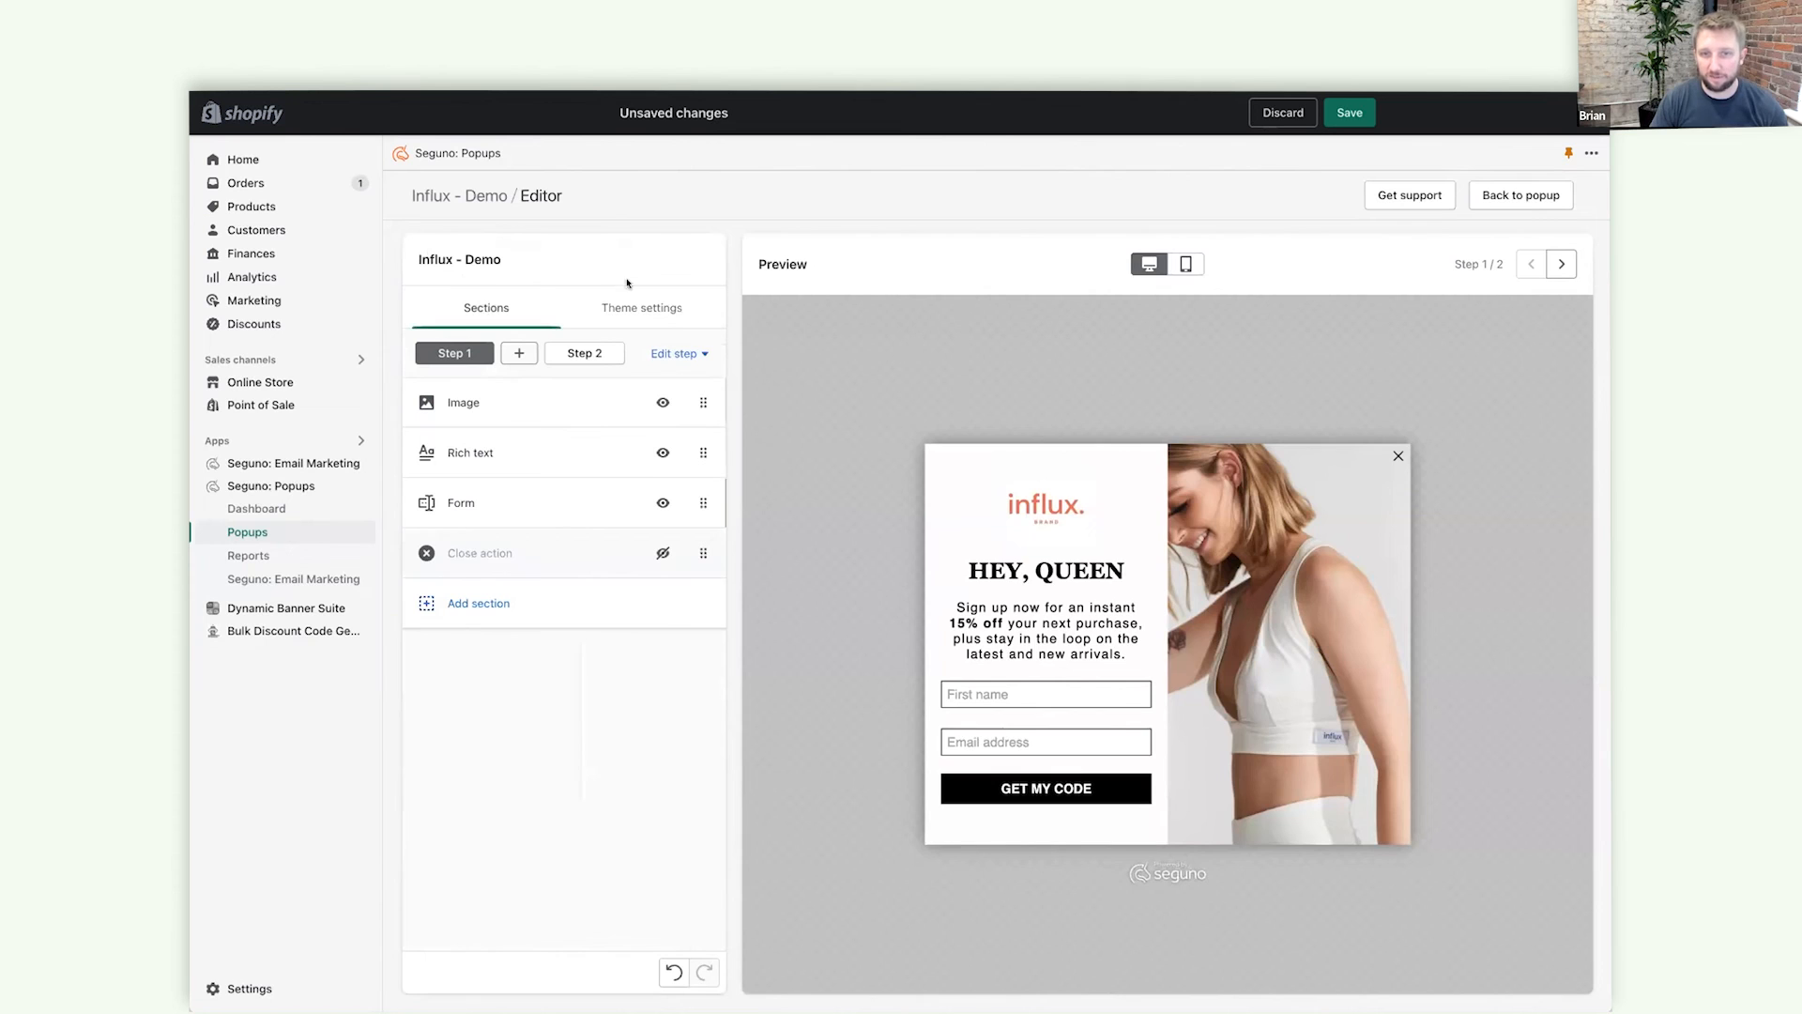
left_click(583, 353)
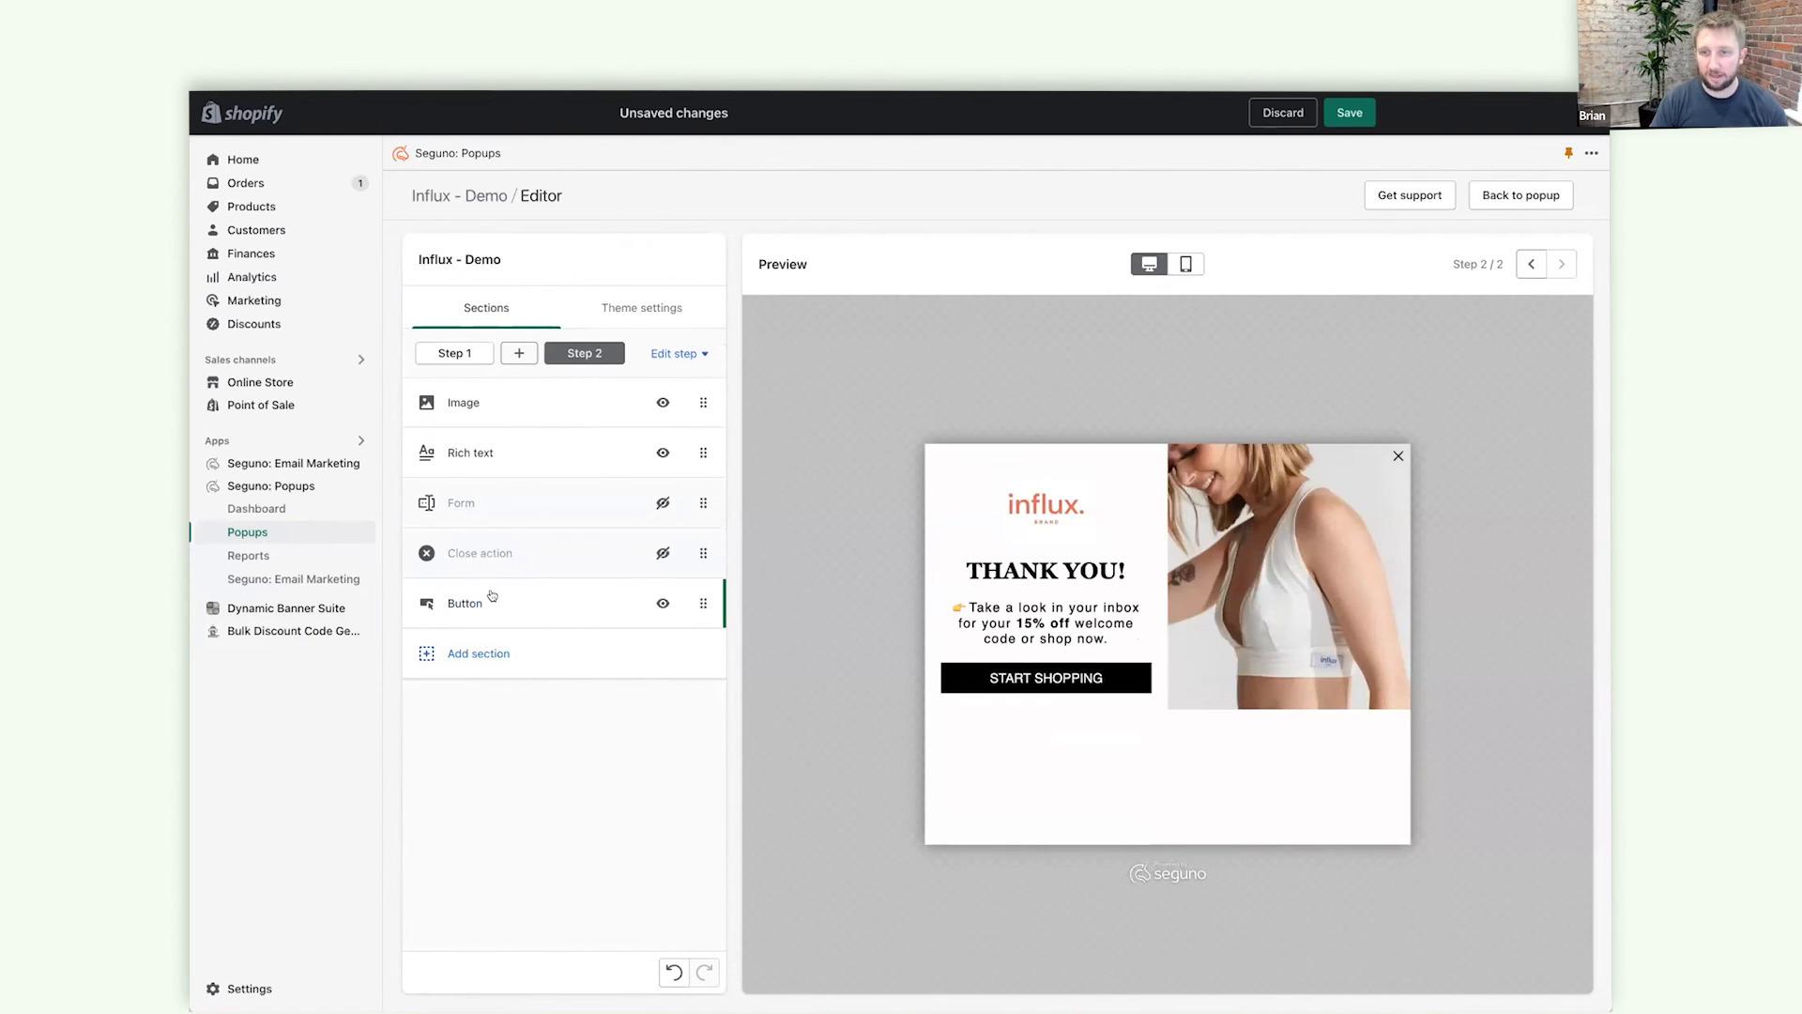
left_click(516, 443)
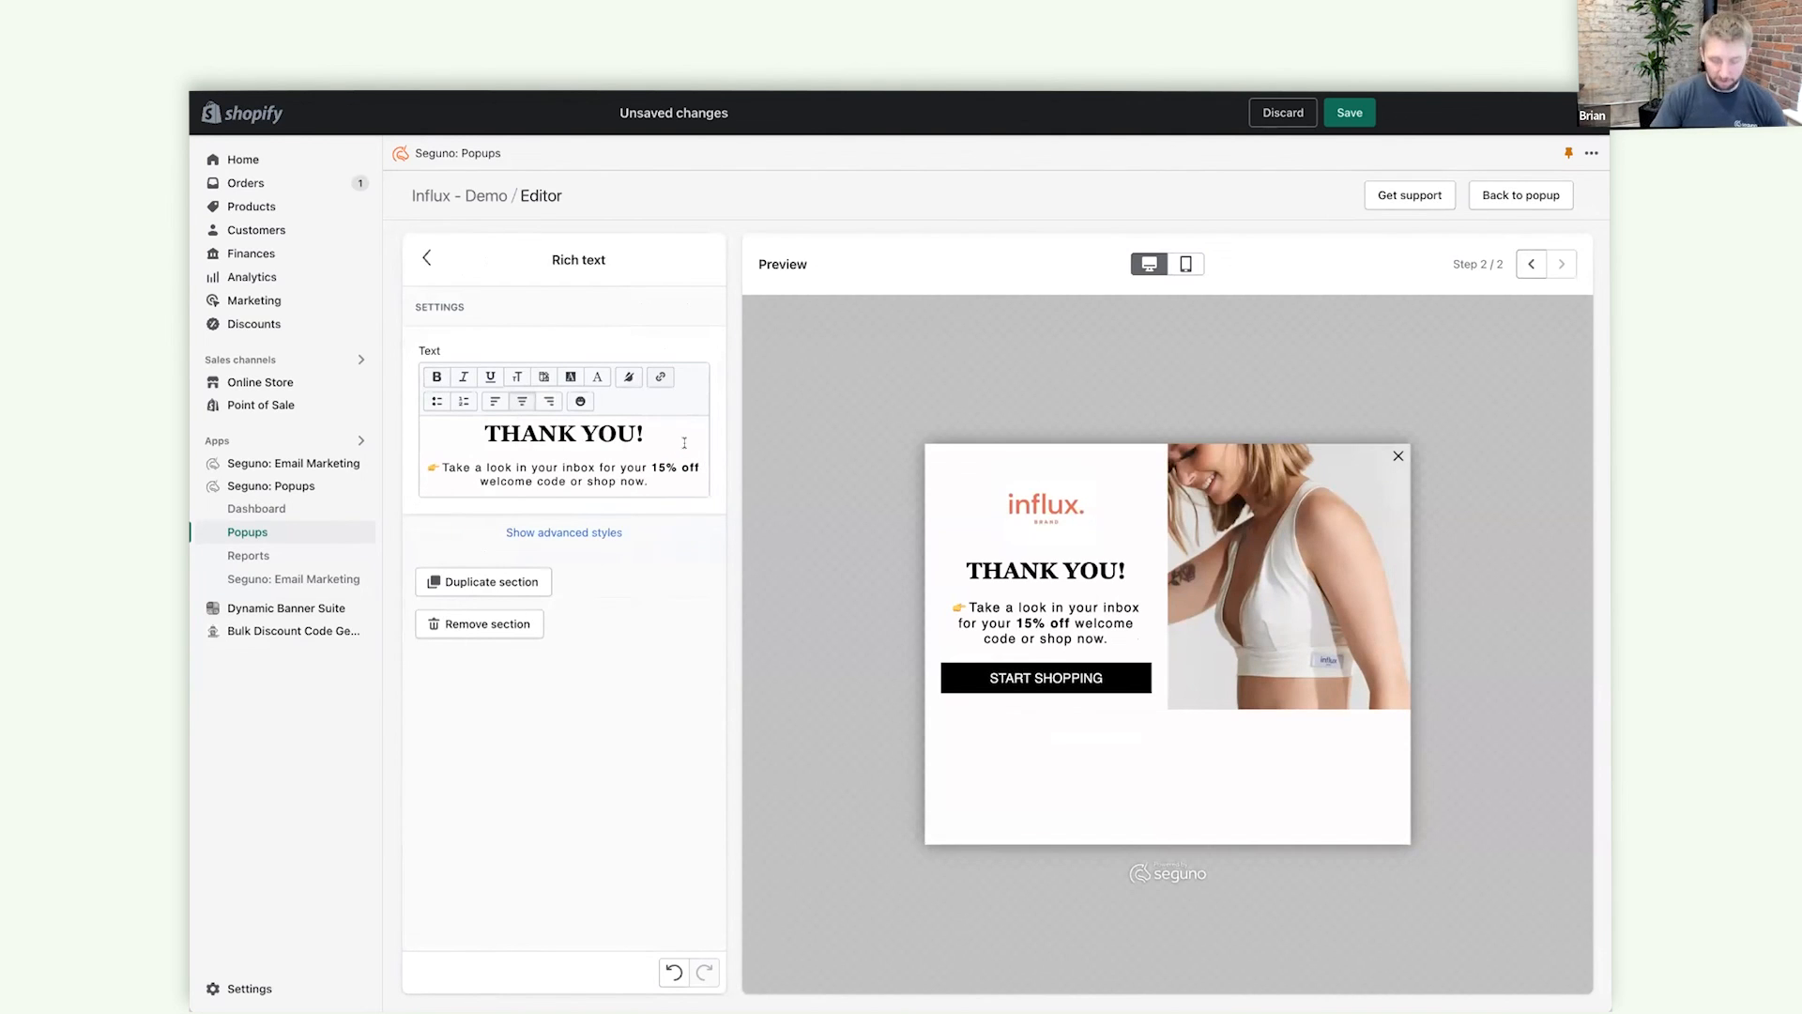
key("Return")
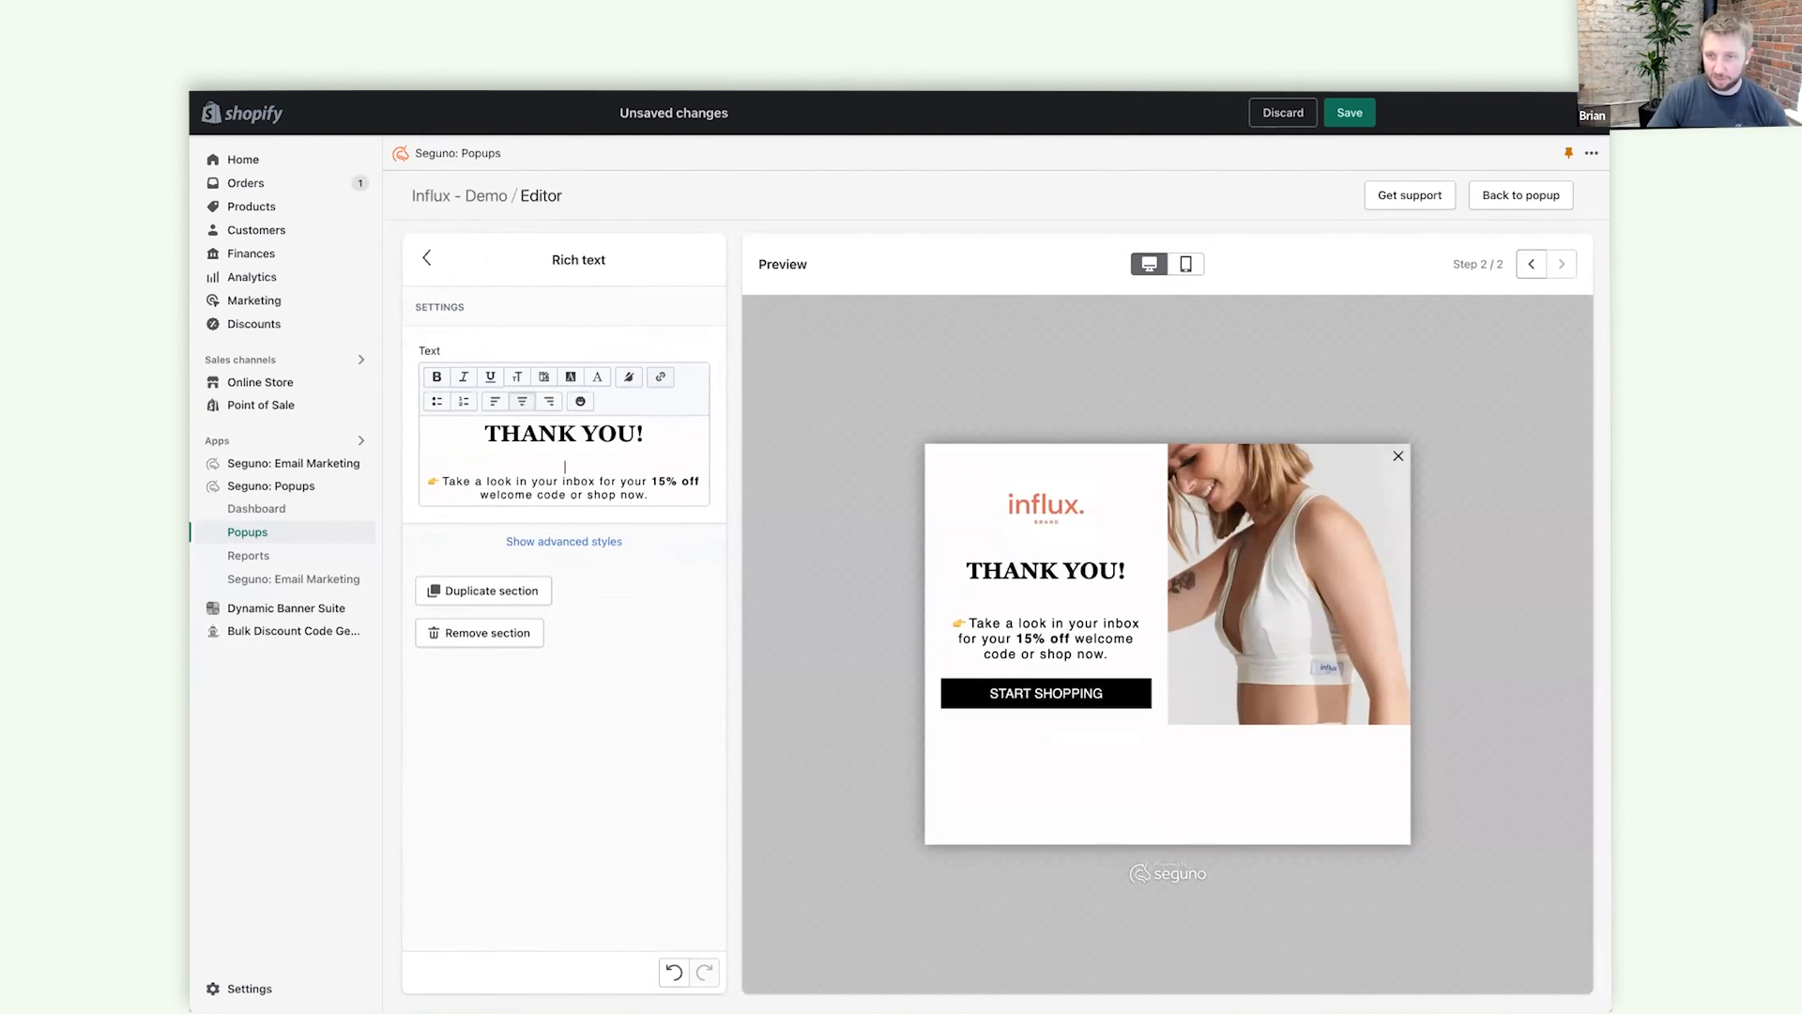
left_click(426, 257)
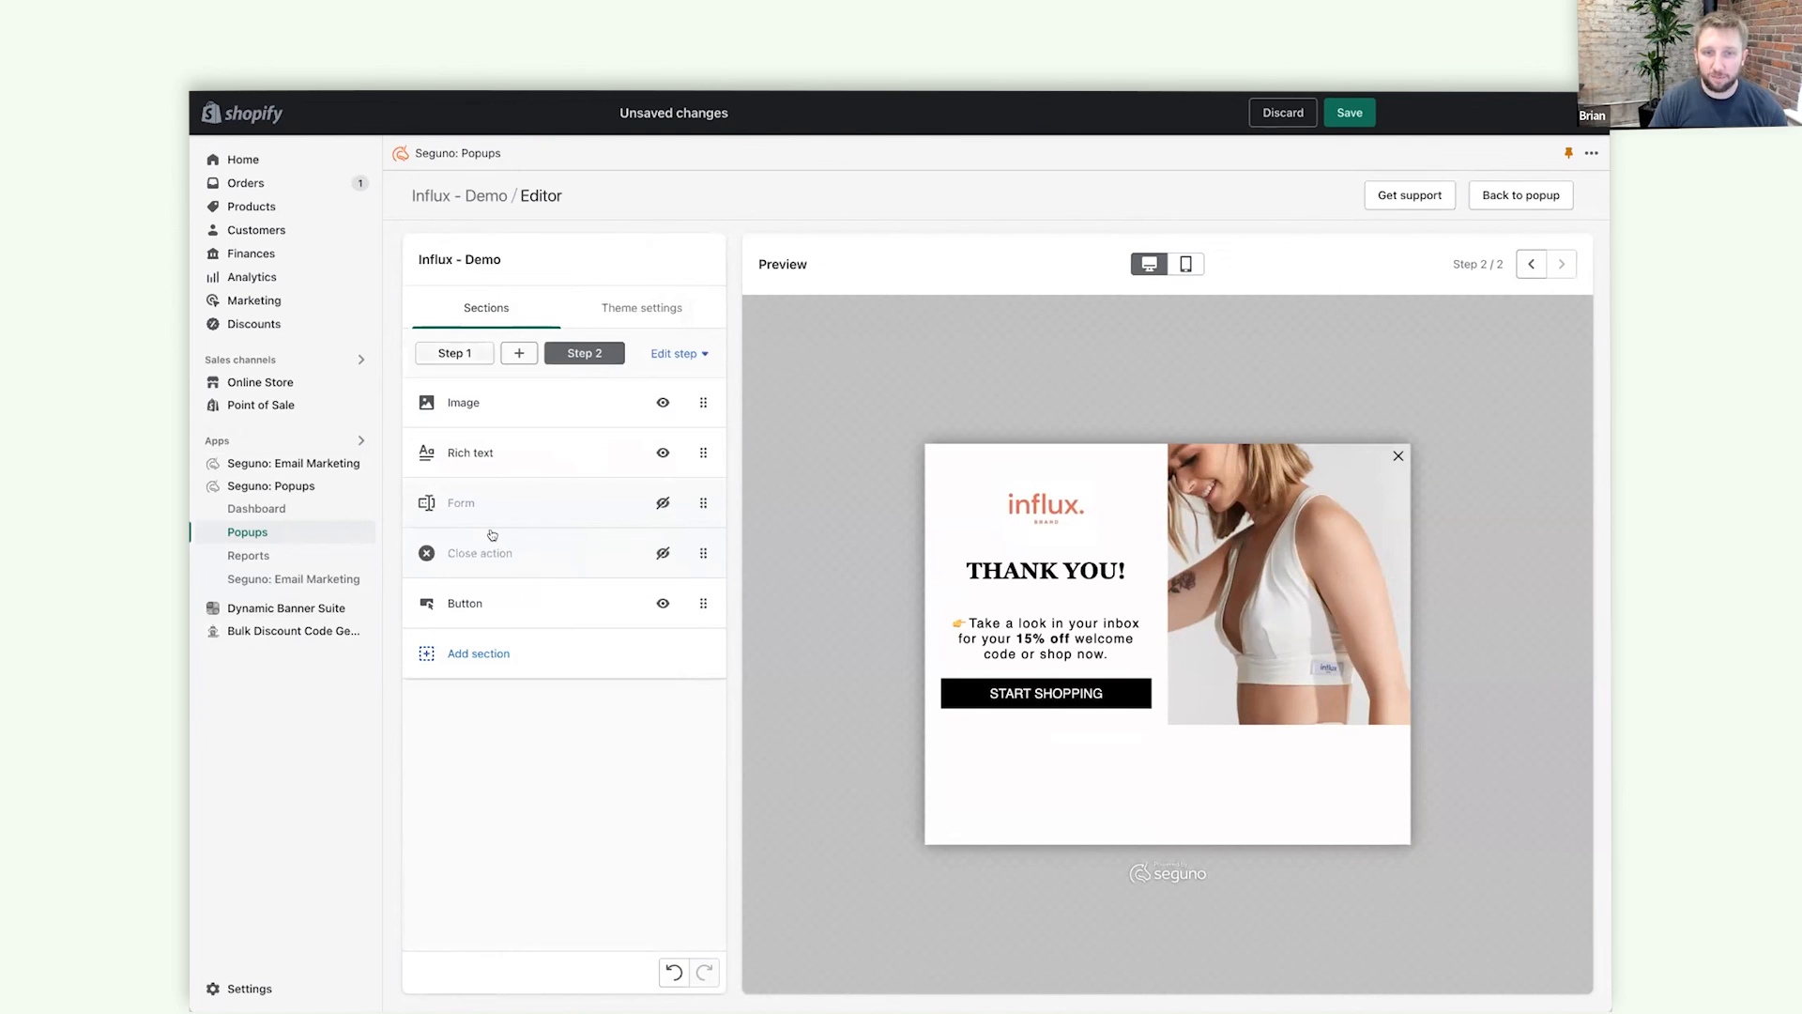
Set the bottom padding of Step 2's START SHOPPING button section to 170 px in its advanced styles.
left_click(515, 601)
left_click(538, 805)
scroll(508, 850, "down", 5)
left_click_drag(604, 518, 542, 517)
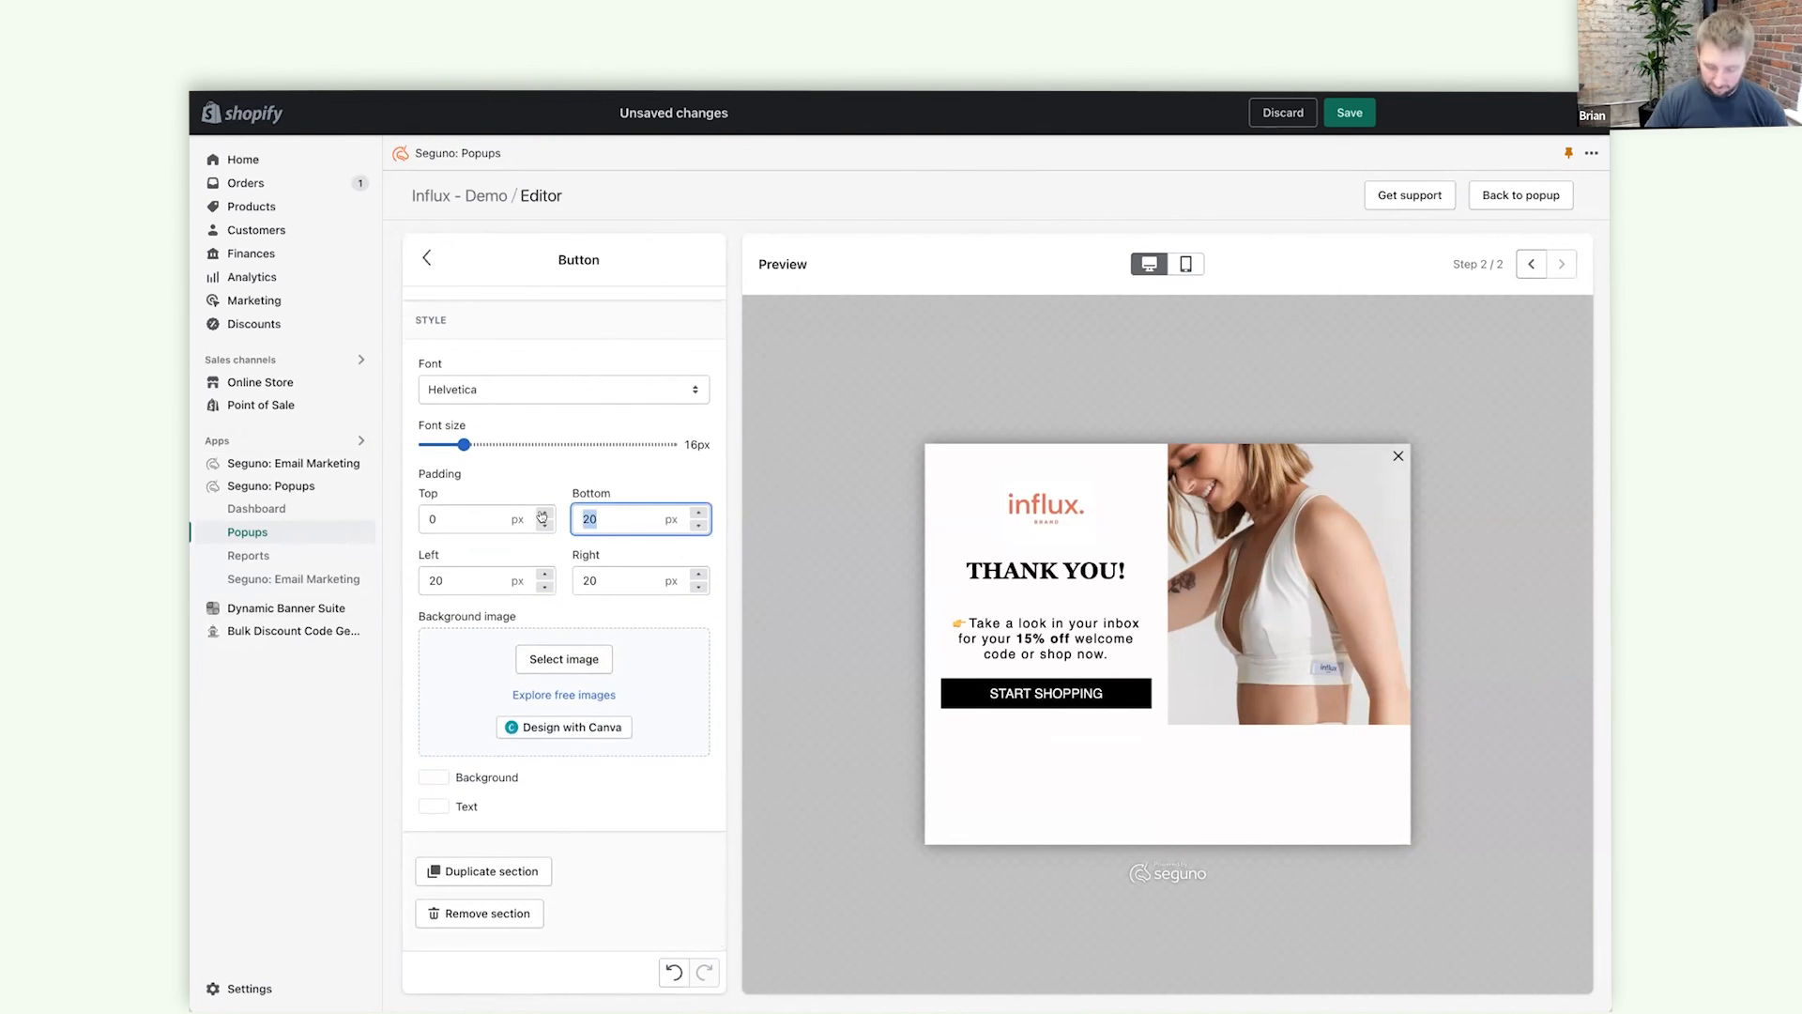
type("150")
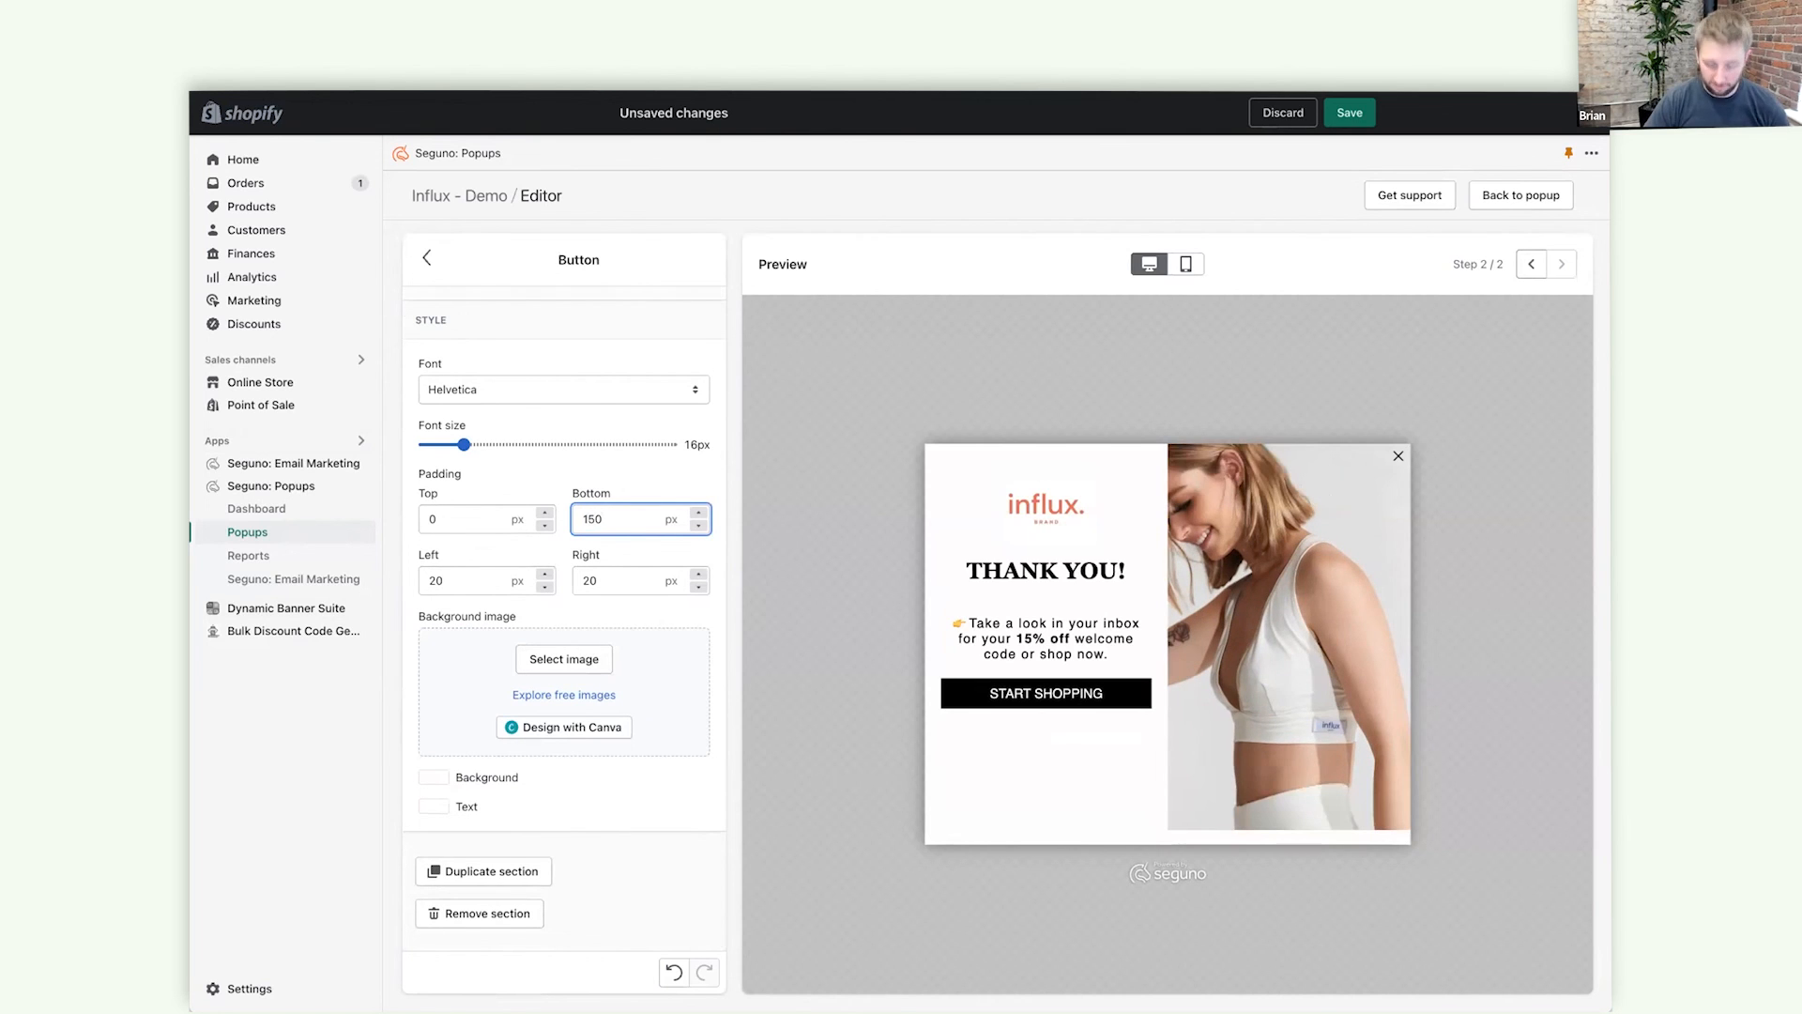
key("BackSpace")
key("BackSpace")
type("60")
key("BackSpace")
key("BackSpace")
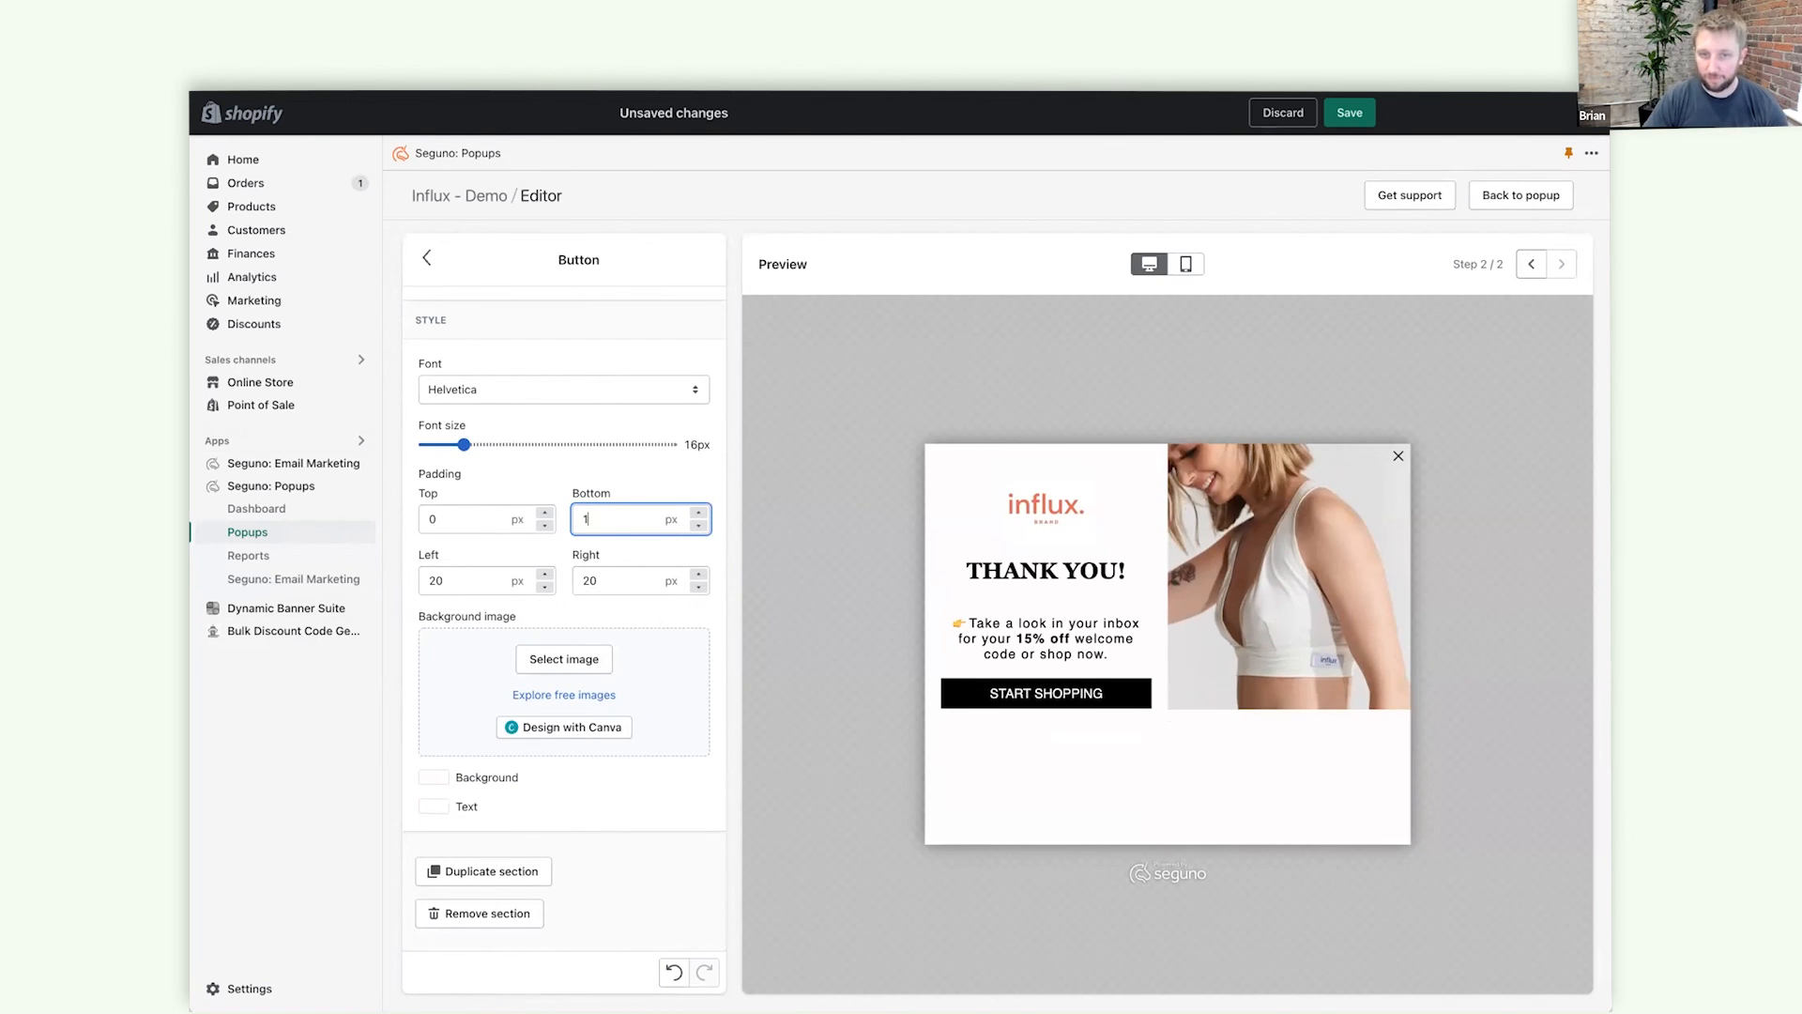
type("70")
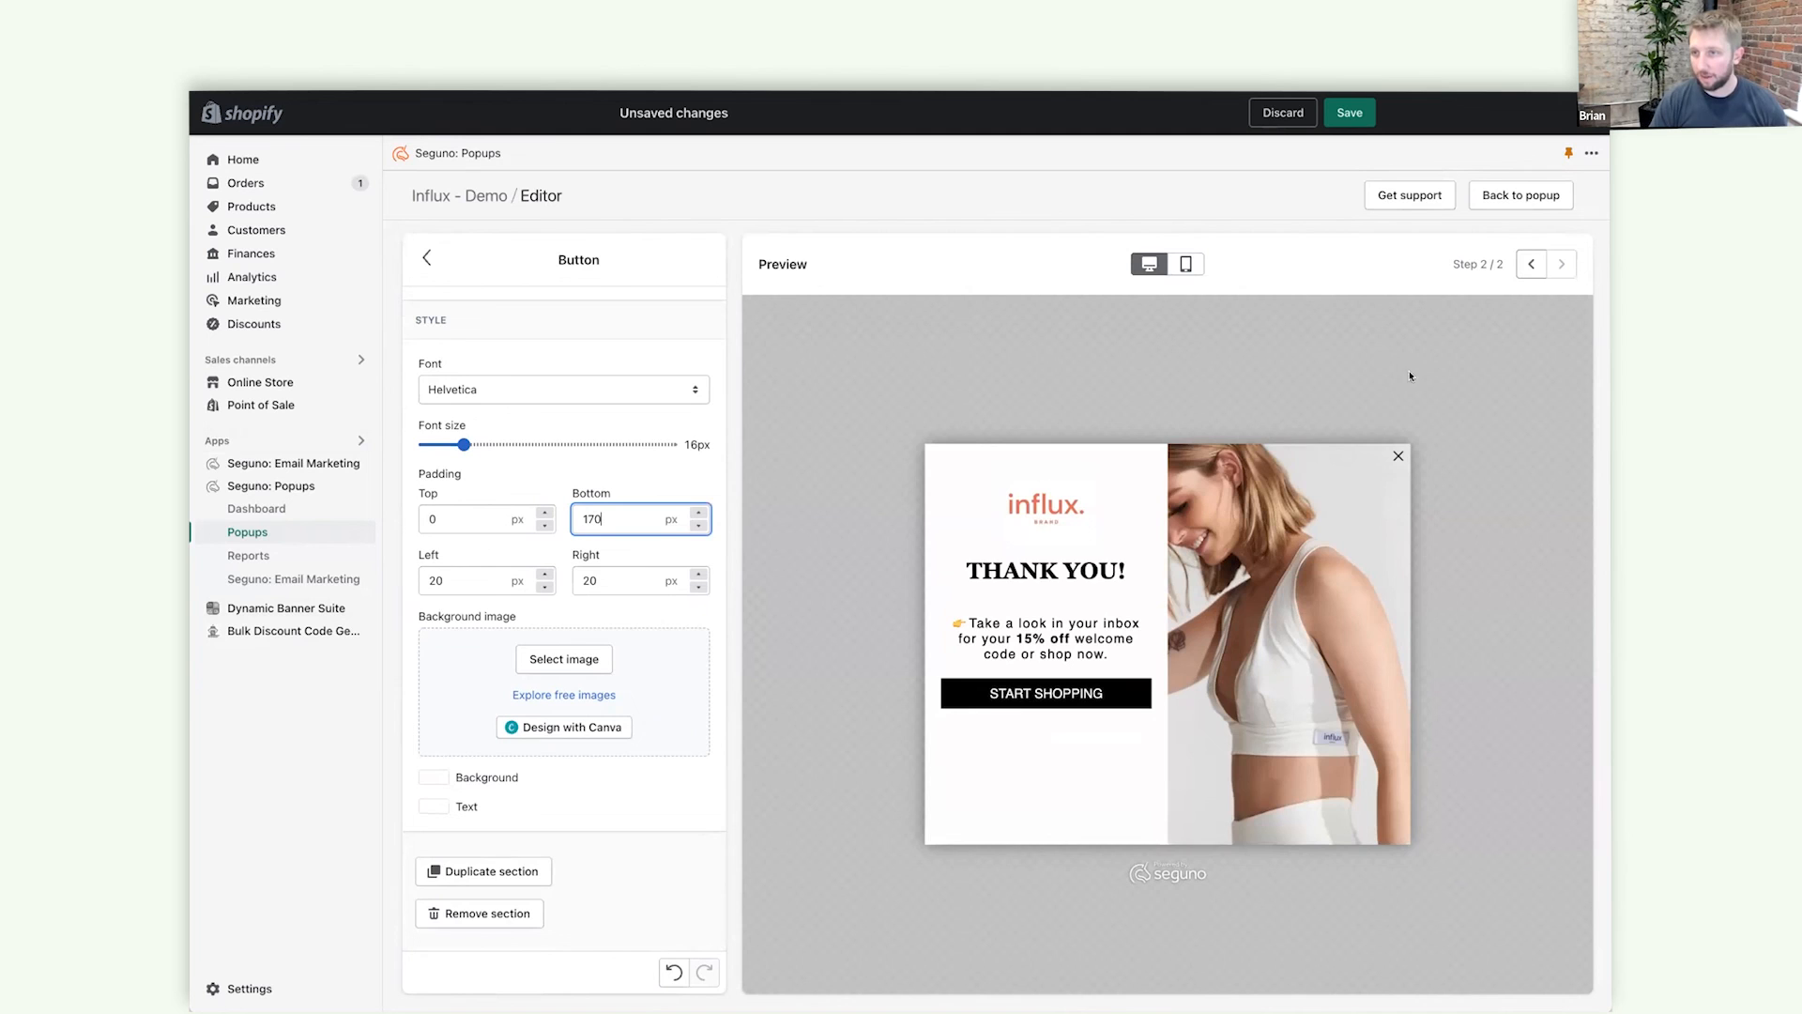
Compare the signup and thank-you steps in the desktop preview, and check the signup step in the mobile preview.
left_click(1536, 265)
left_click(1555, 264)
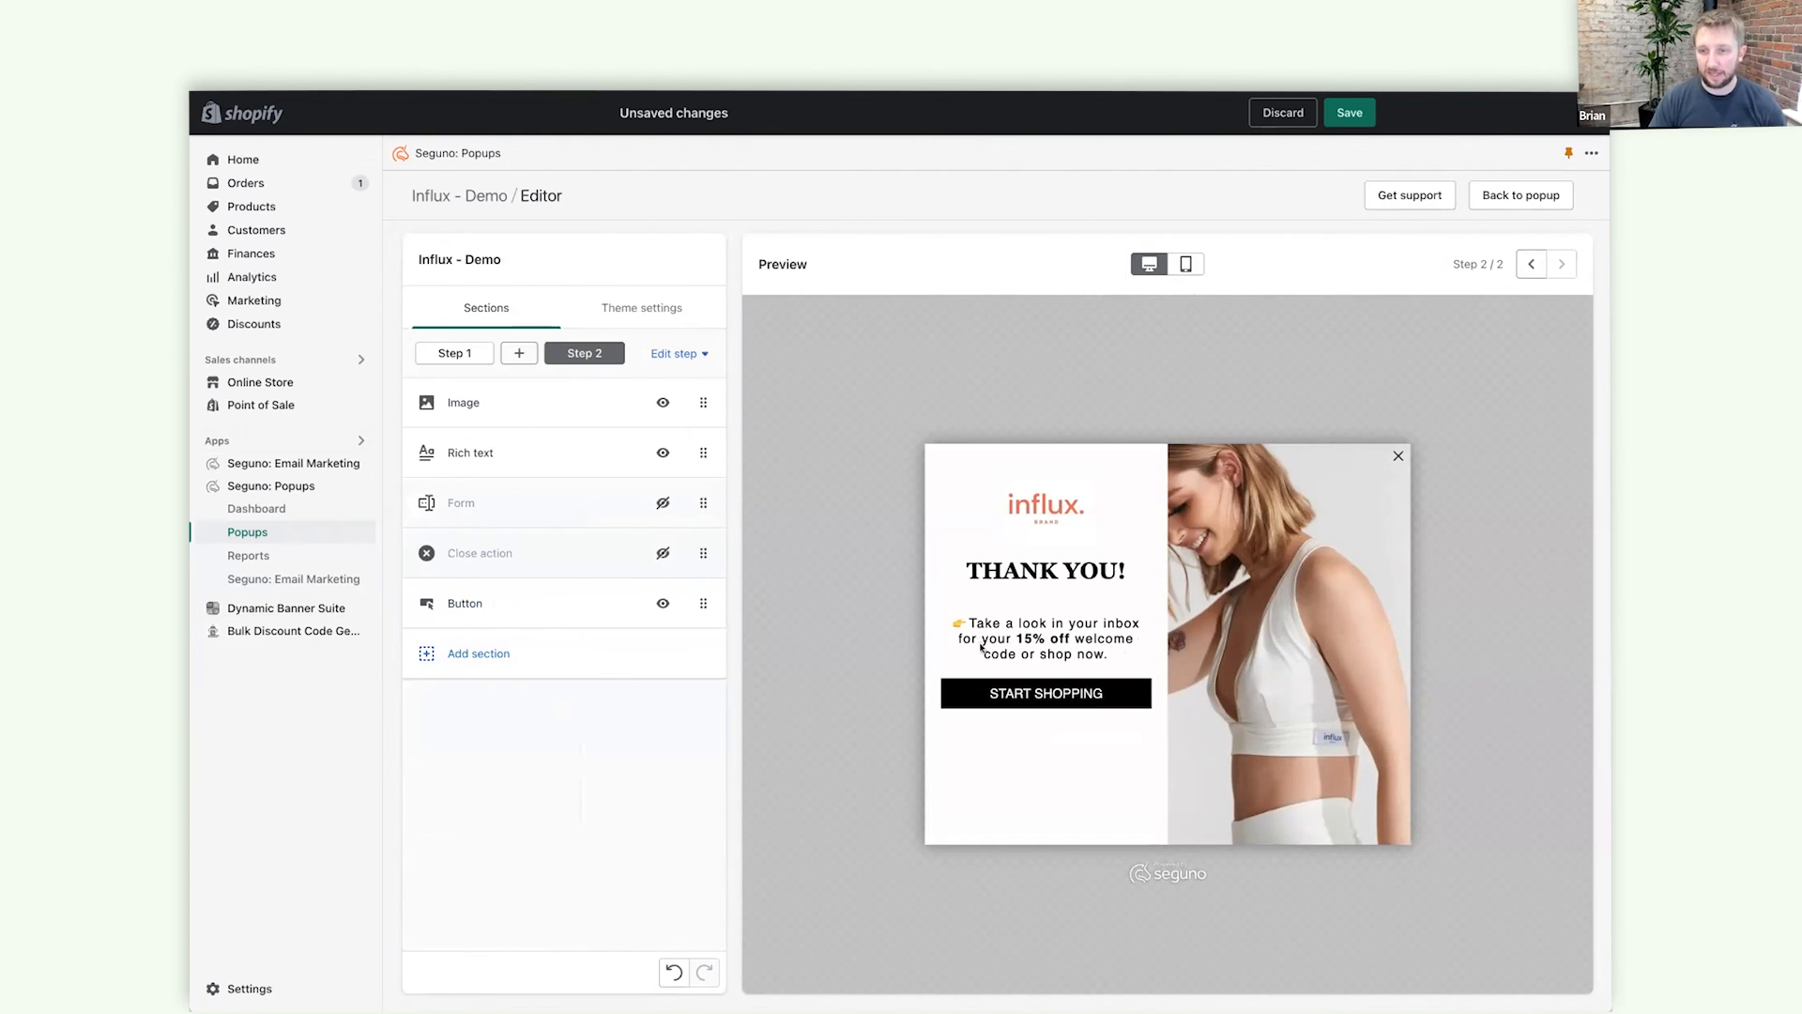
left_click(1531, 264)
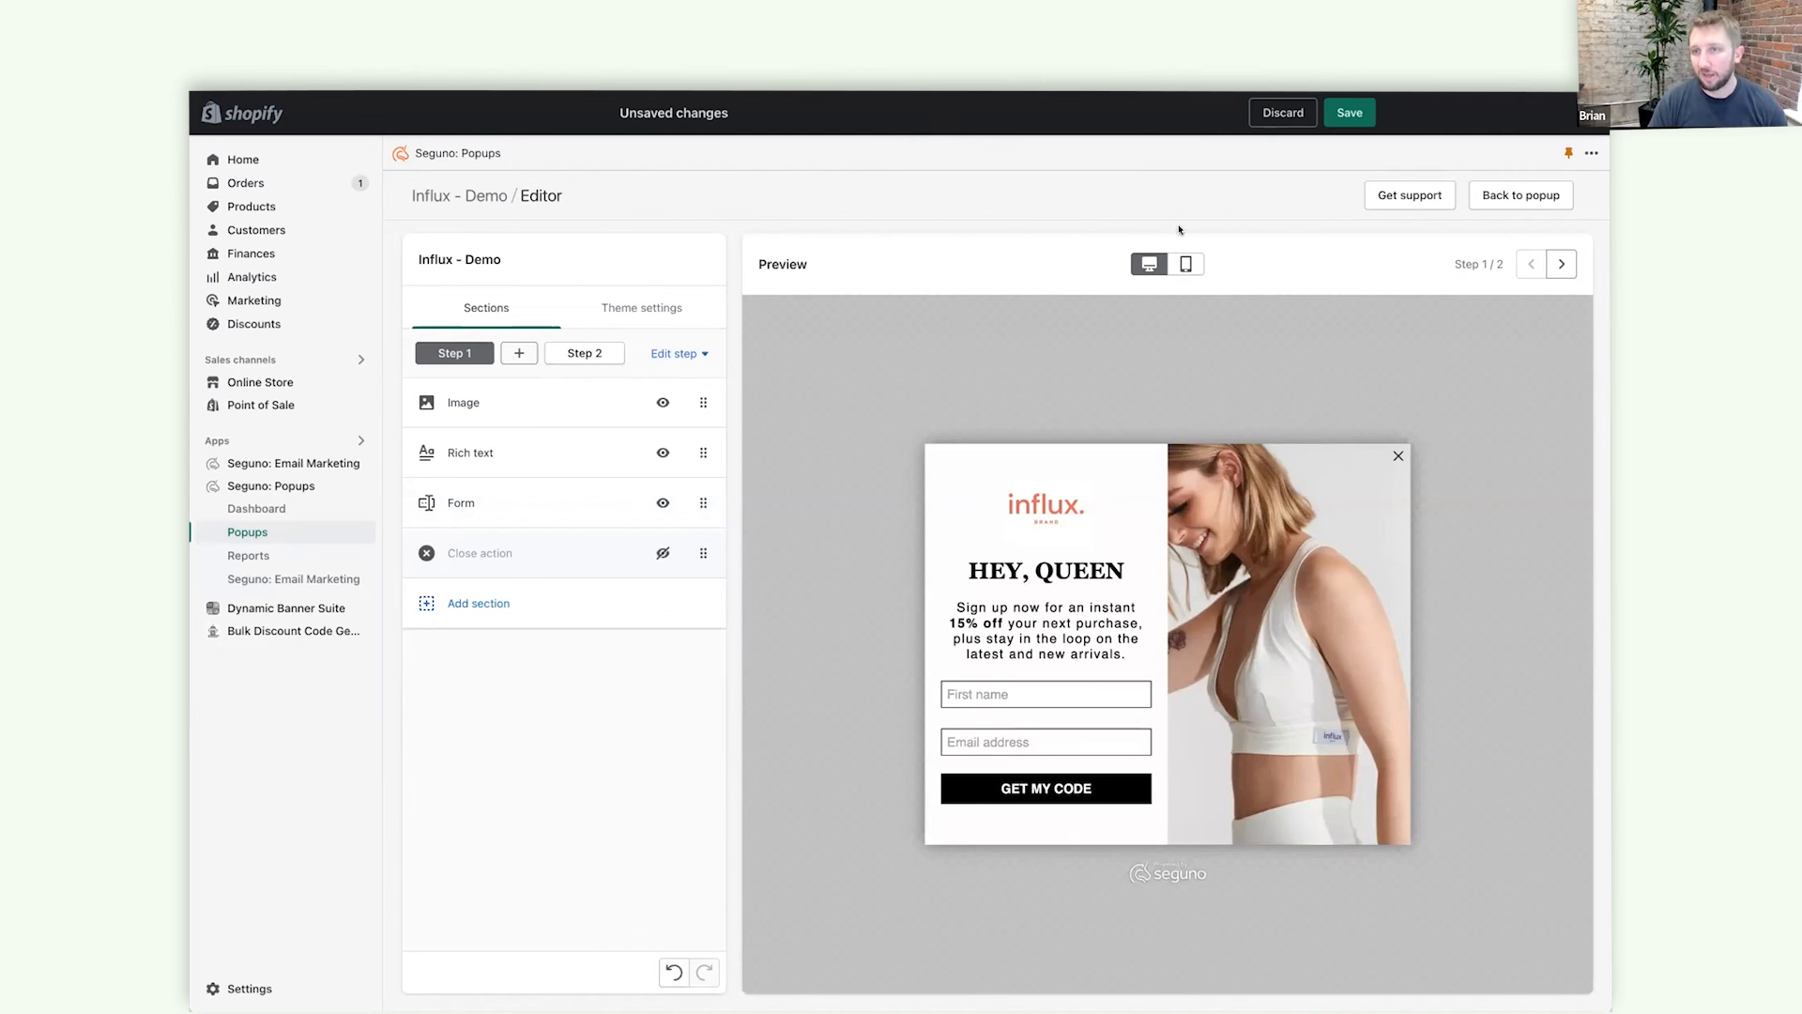
left_click(1186, 264)
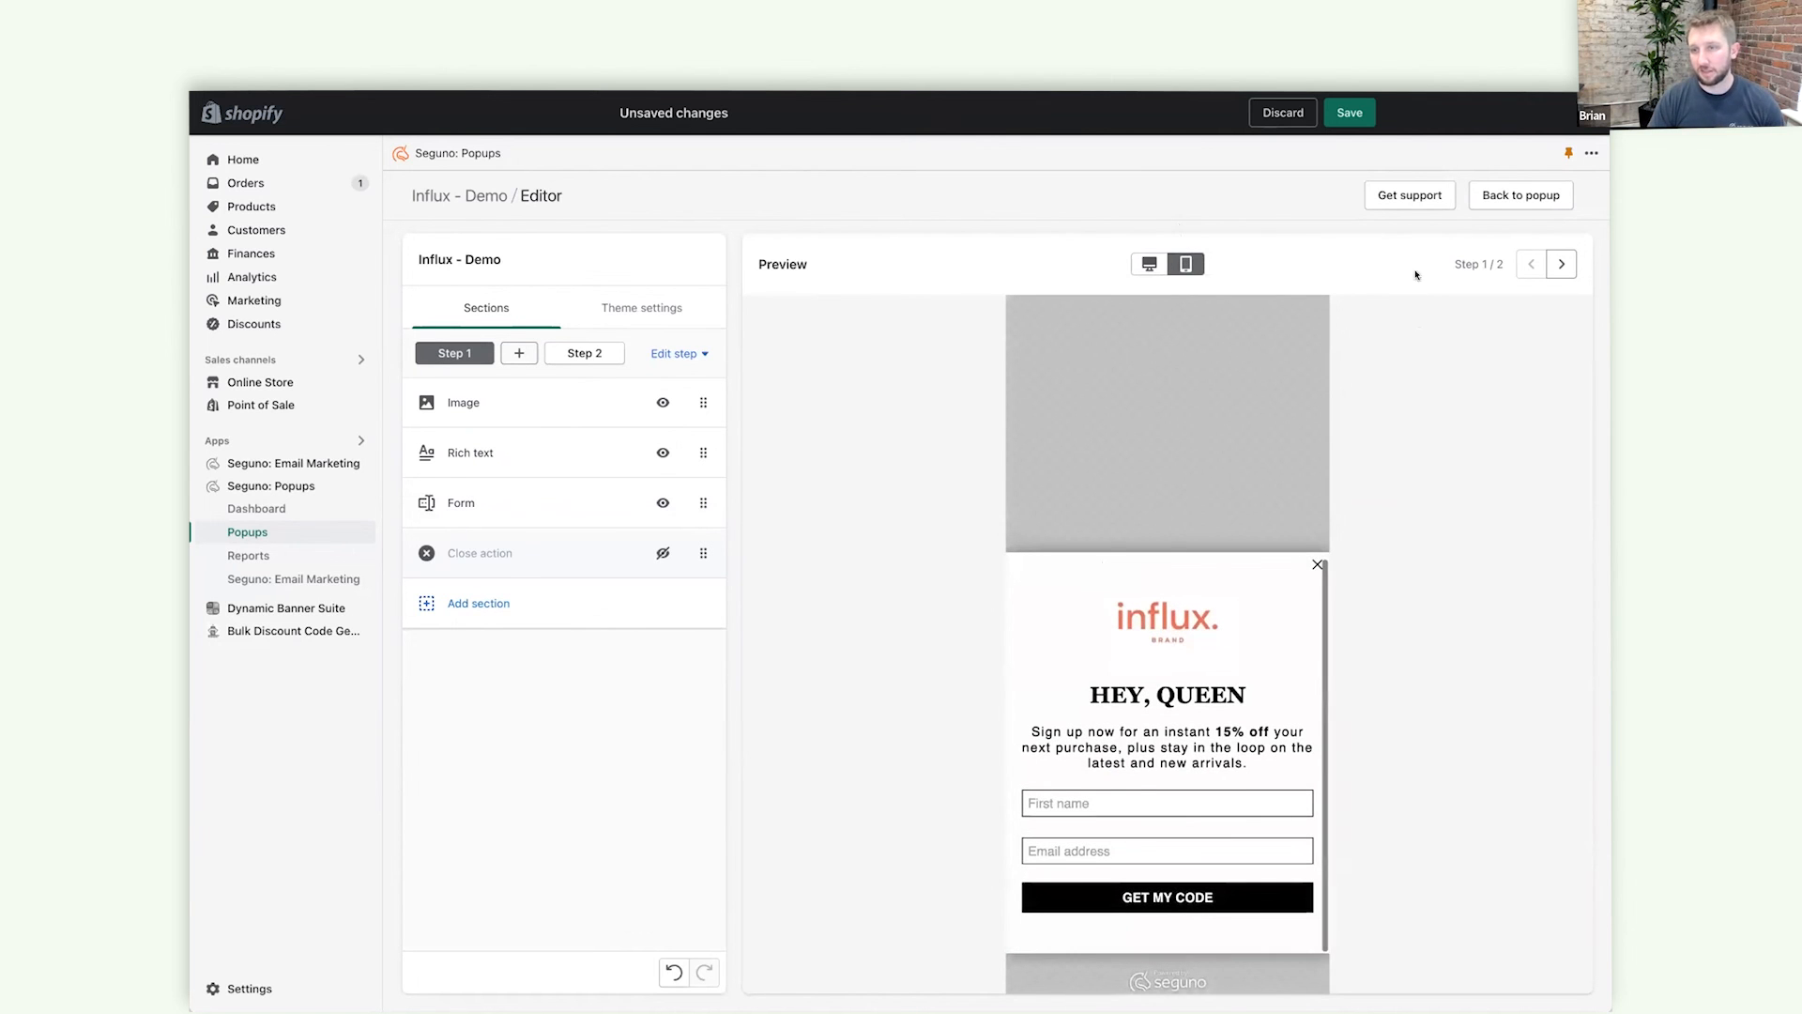